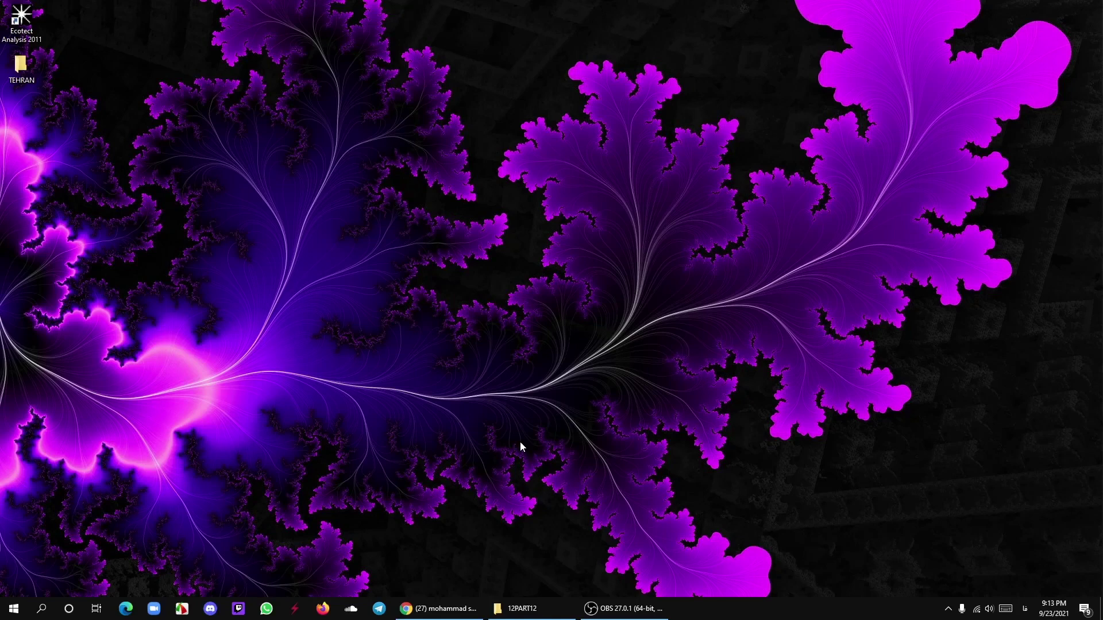
Refresh the desktop, then restore Chrome showing the YouTube channel's diagram tutorial videos.
right_click(471, 260)
left_click(516, 293)
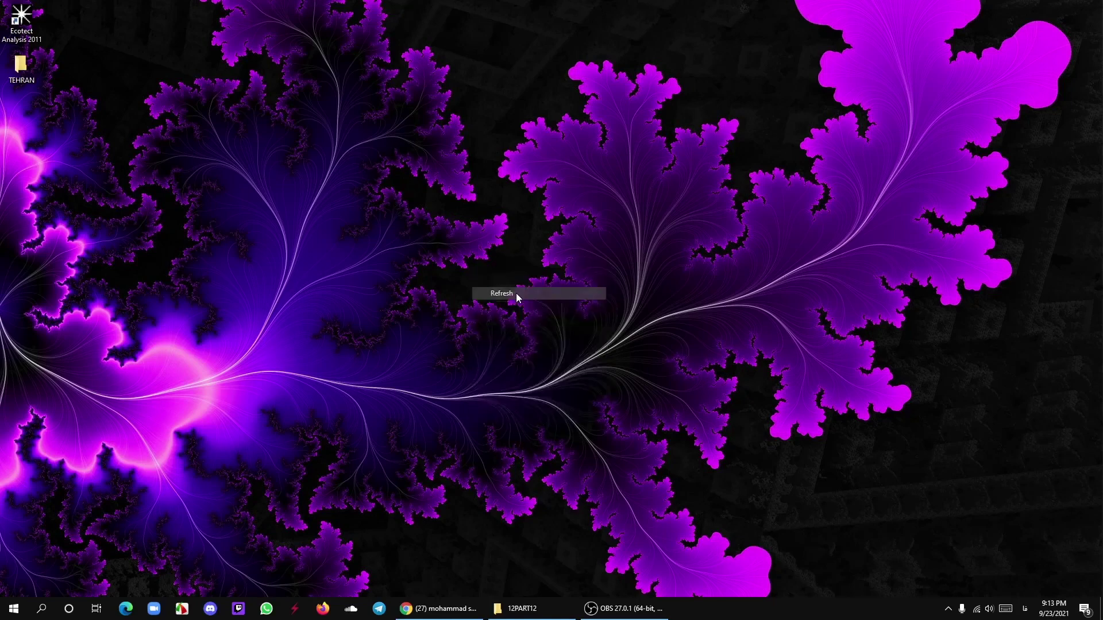
left_click(458, 617)
mouse_move(922, 408)
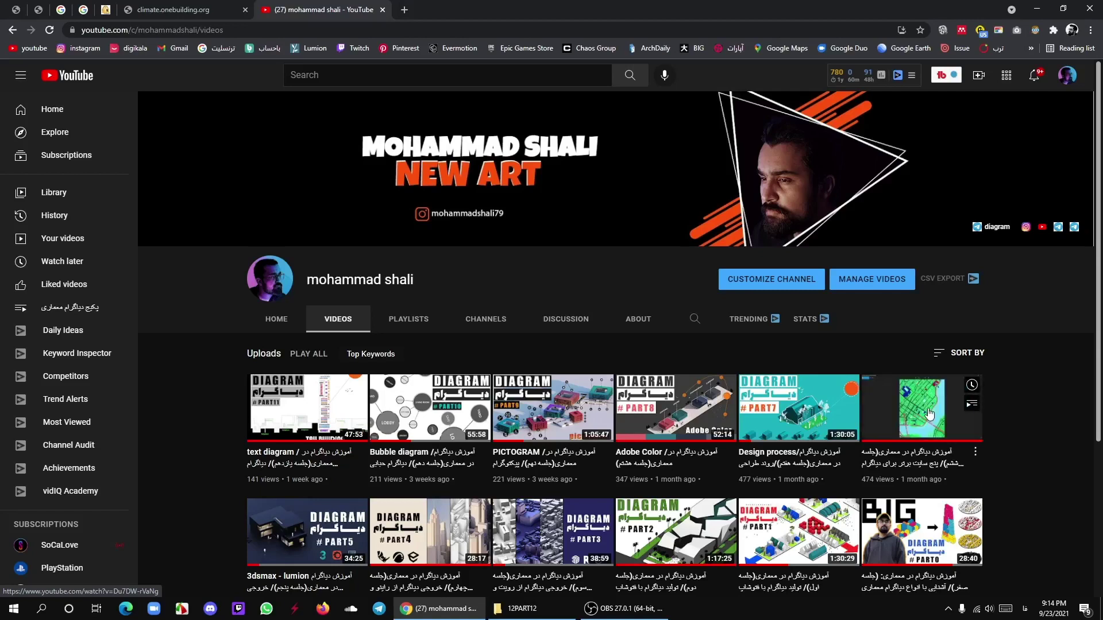
Switch to the IaaC blog's Rambla Catalunya Ecotect Analysis post.
left_click(929, 414)
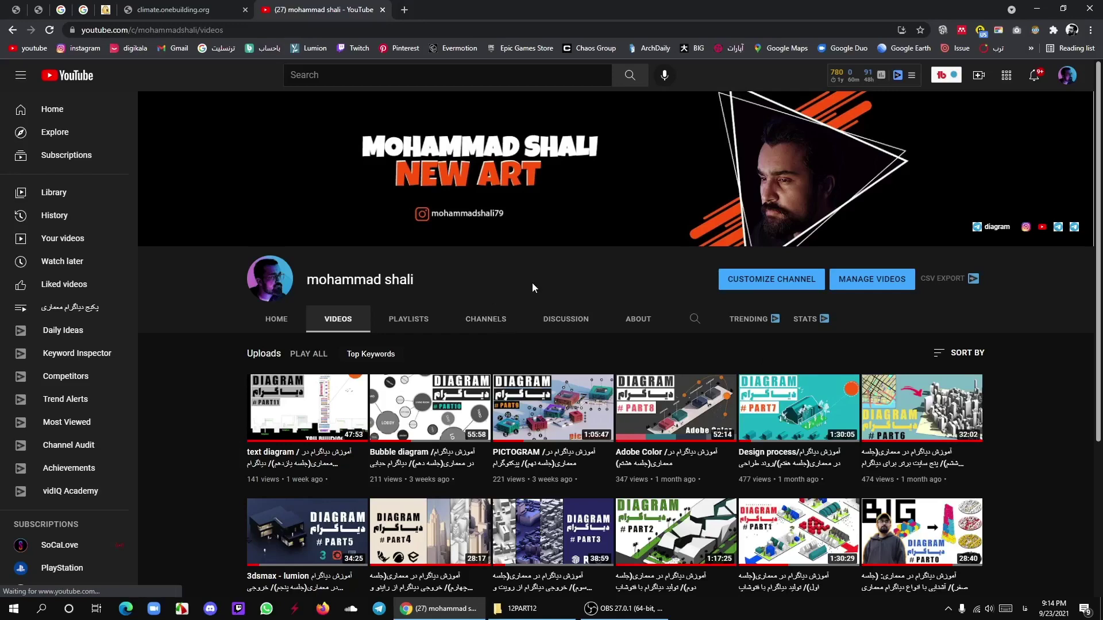
left_click(16, 9)
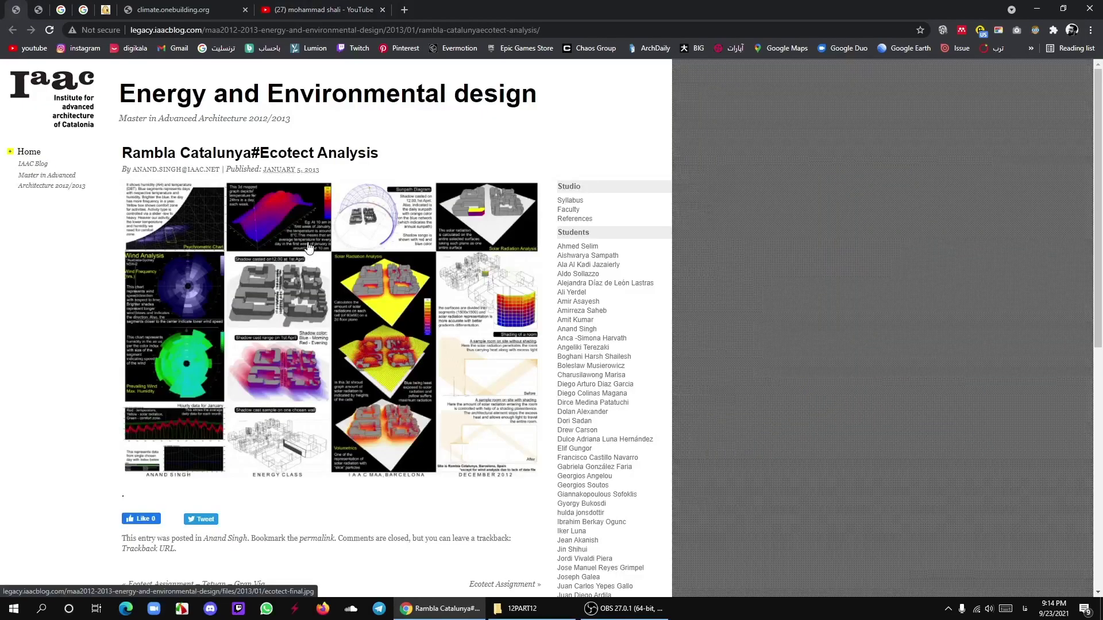
Enlarge the Rambla Catalunya collage, then open the Tetuan – Gran Via Ecotect assignment post.
left_click(191, 298)
left_click(40, 16)
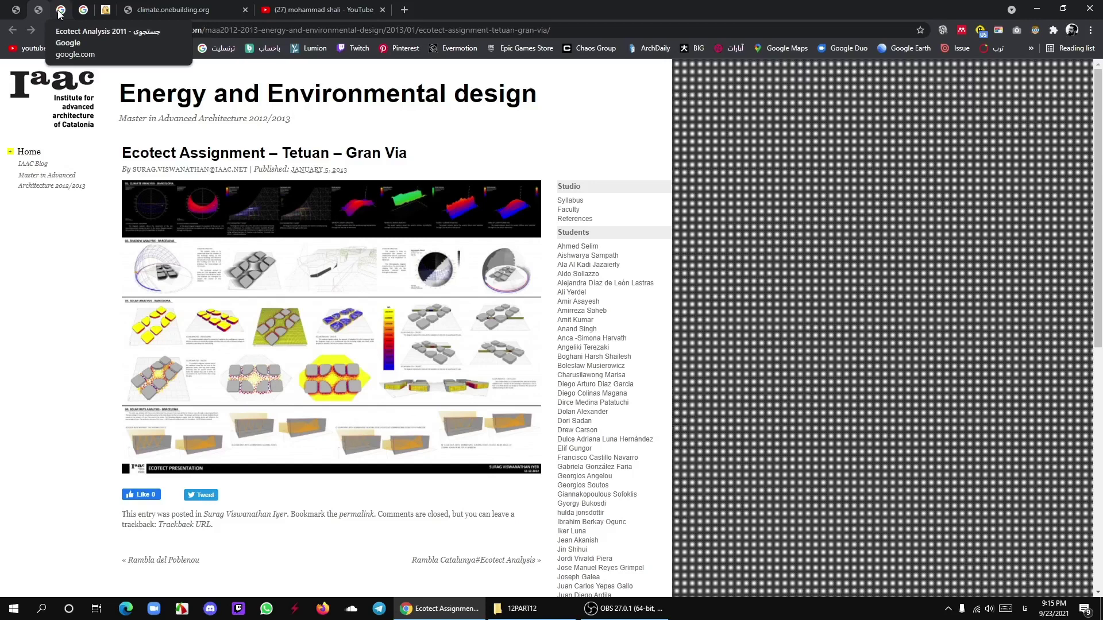
View the Google wind-rose result, then the page of related Ecotect wind diagrams.
left_click(59, 13)
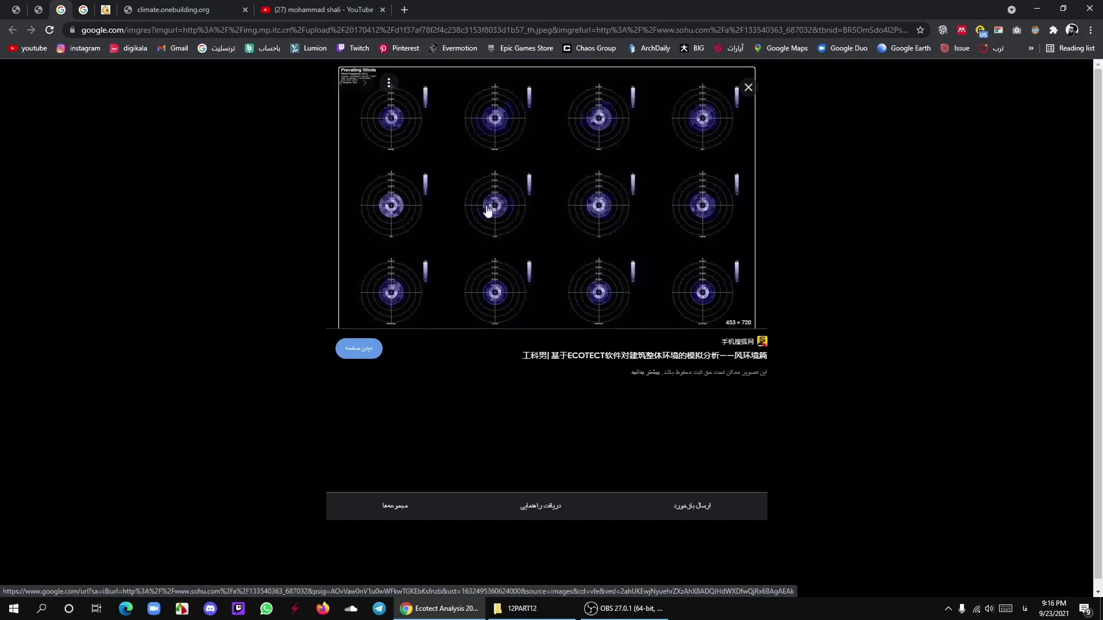
left_click(81, 16)
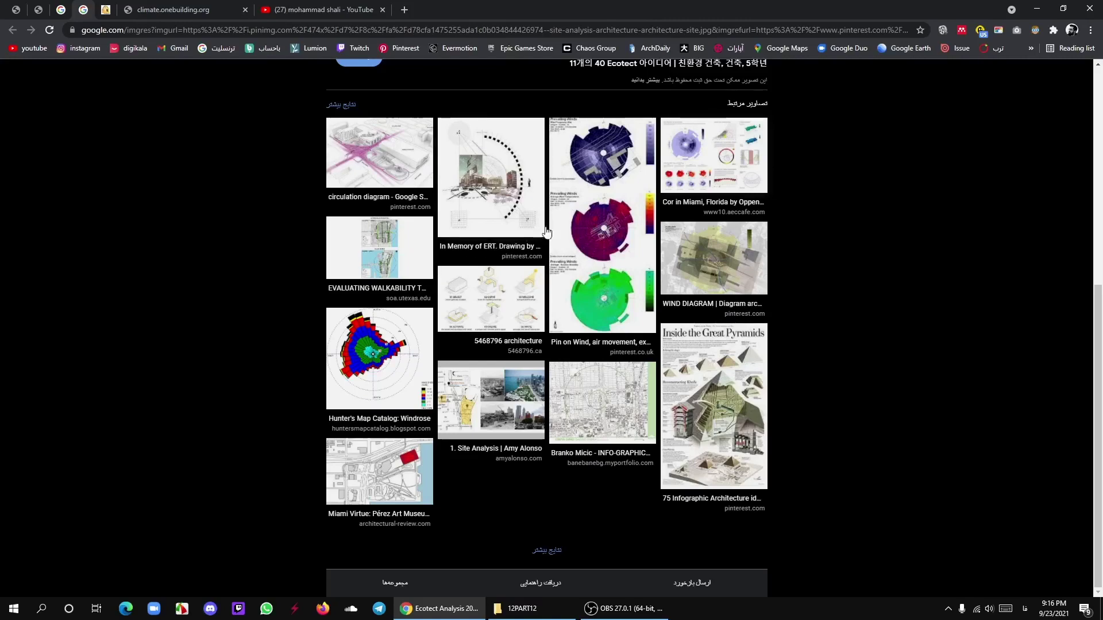
View the Cor in Miami Site Analysis board at full size, then return to the article.
left_click(105, 10)
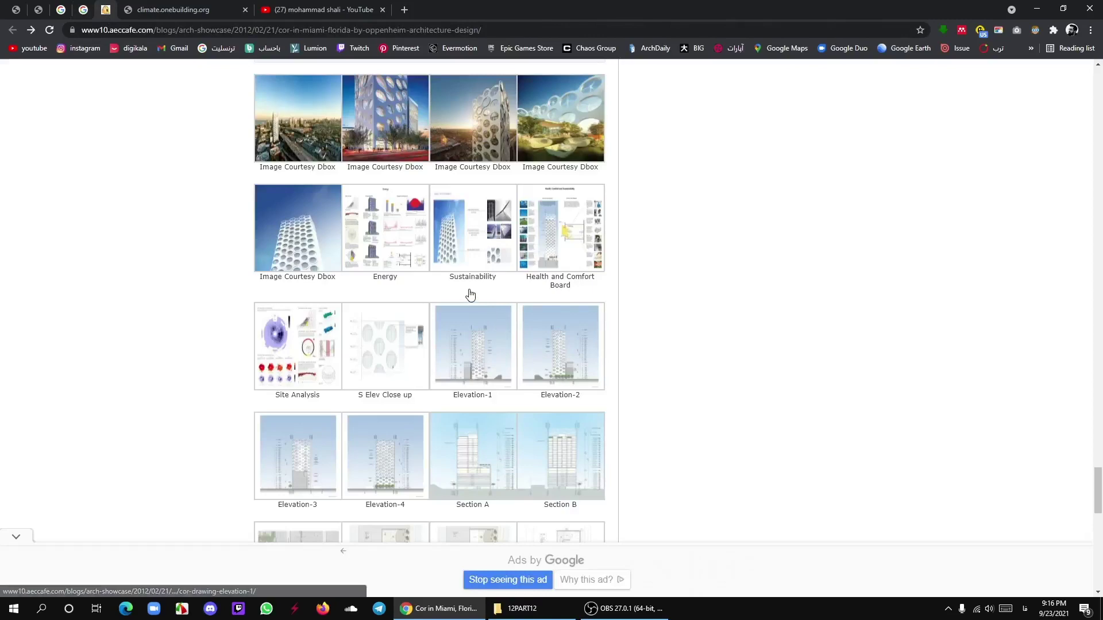
scroll(469, 293, "up", 2)
scroll(469, 293, "up", 5)
scroll(465, 292, "up", 4)
scroll(463, 292, "up", 3)
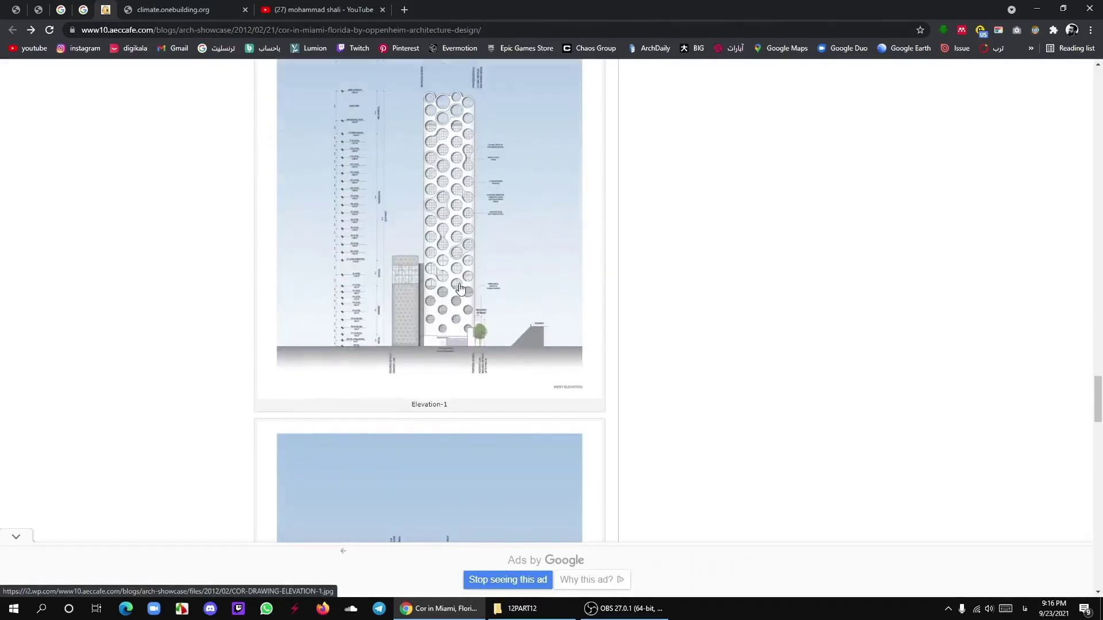
scroll(460, 287, "up", 4)
scroll(487, 291, "up", 3)
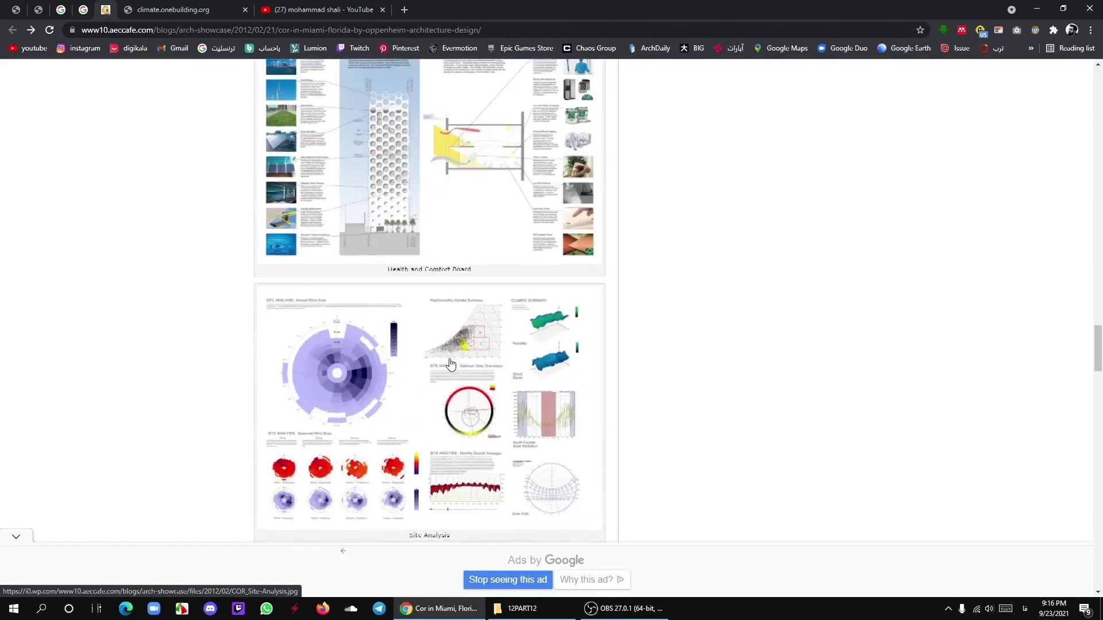
scroll(459, 356, "down", 3)
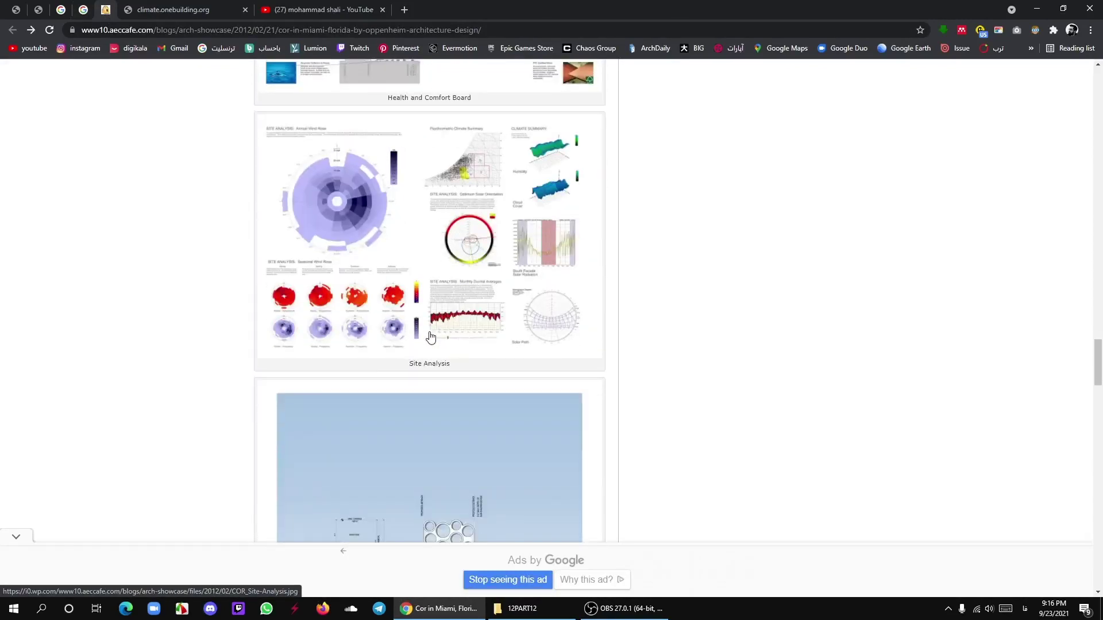
left_click(404, 263)
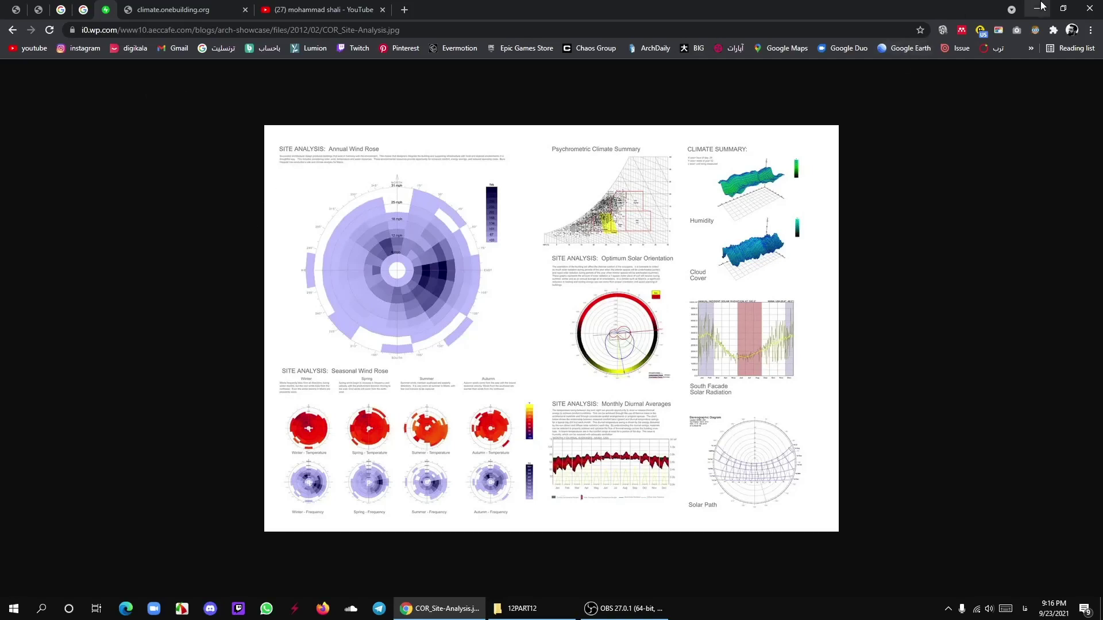
left_click(12, 30)
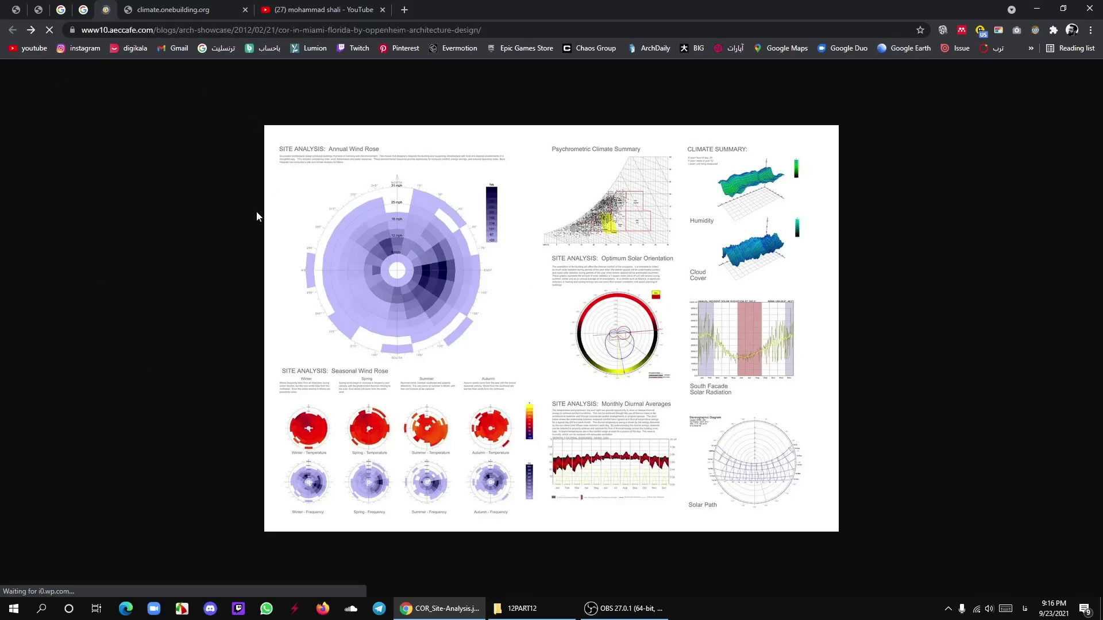
Move the Ecotect Analysis 2011 desktop shortcut, refresh the desktop and restore the browser.
scroll(377, 309, "up", 7)
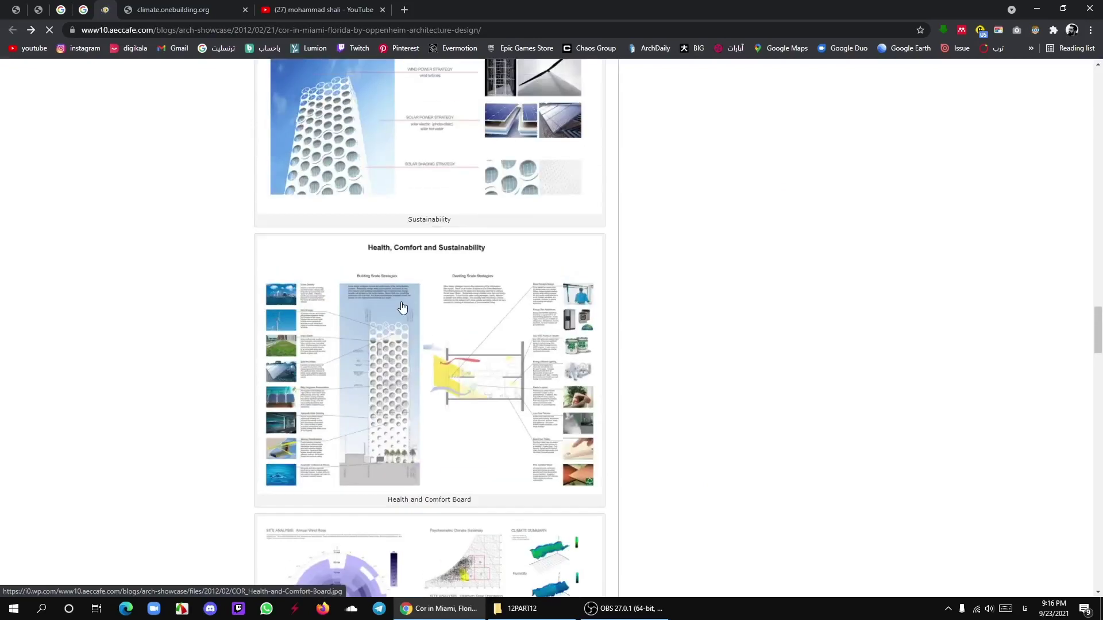
scroll(401, 310, "up", 5)
scroll(409, 304, "up", 2)
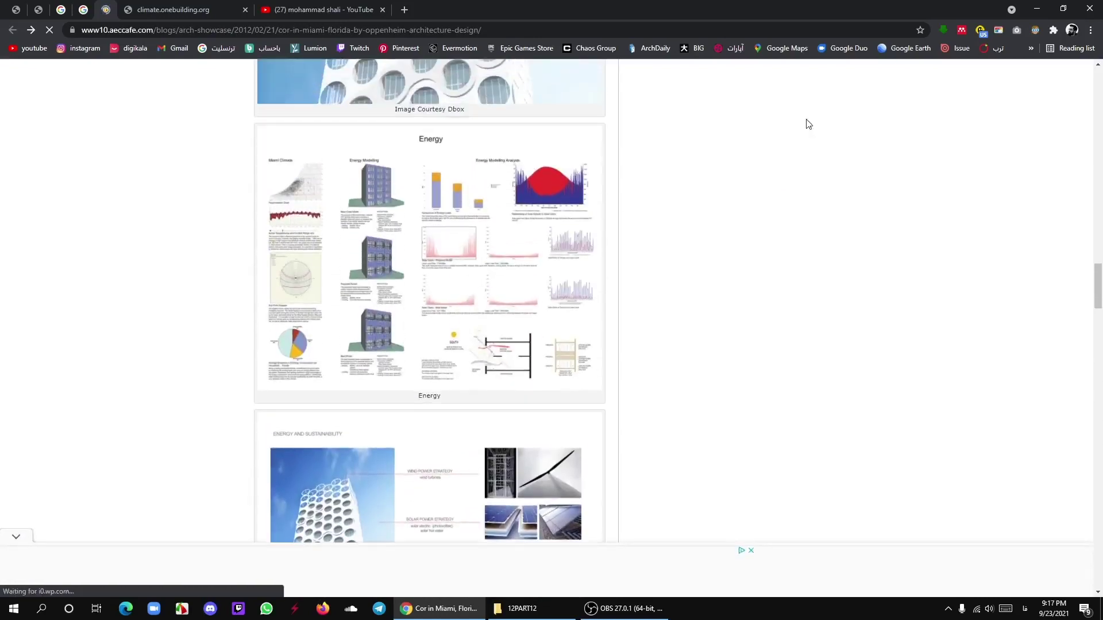
left_click(1037, 9)
left_click(32, 29)
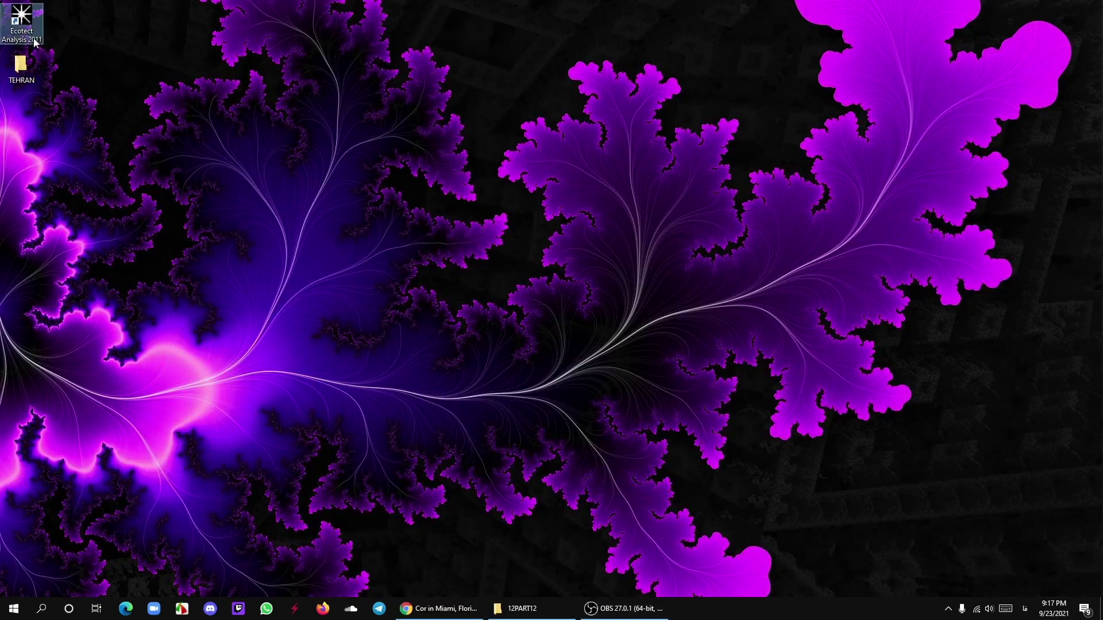
mouse_move(31, 38)
left_mouse_down()
mouse_move(335, 229)
mouse_move(285, 172)
left_mouse_up()
right_click(326, 76)
left_click(378, 112)
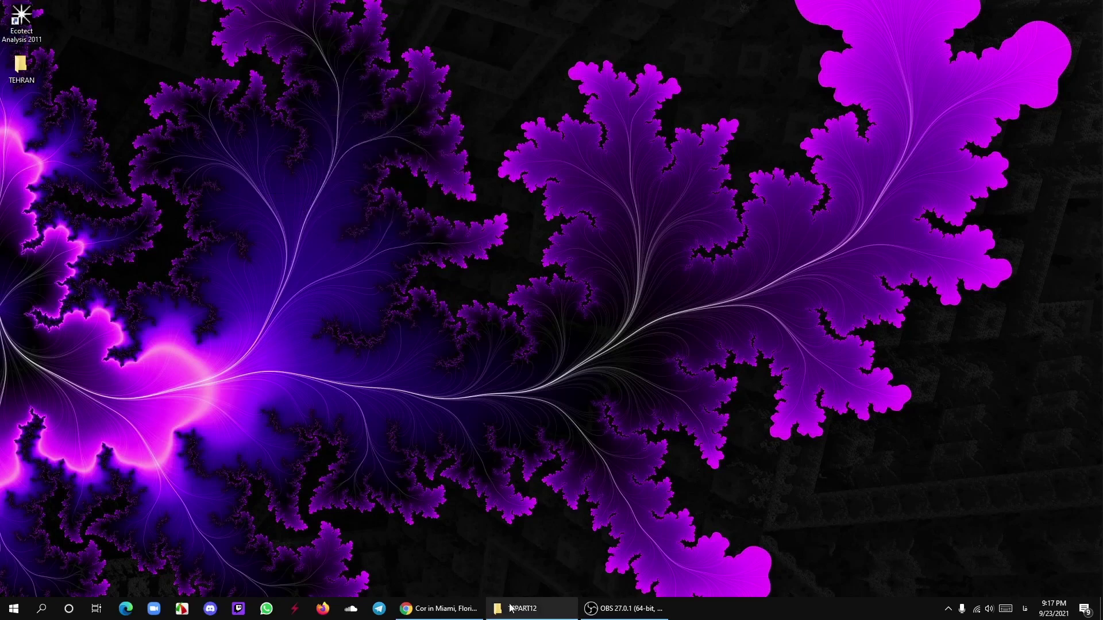
left_click(439, 609)
Open the Cor in Miami Energy board in the slideshow.
scroll(455, 472, "down", 5)
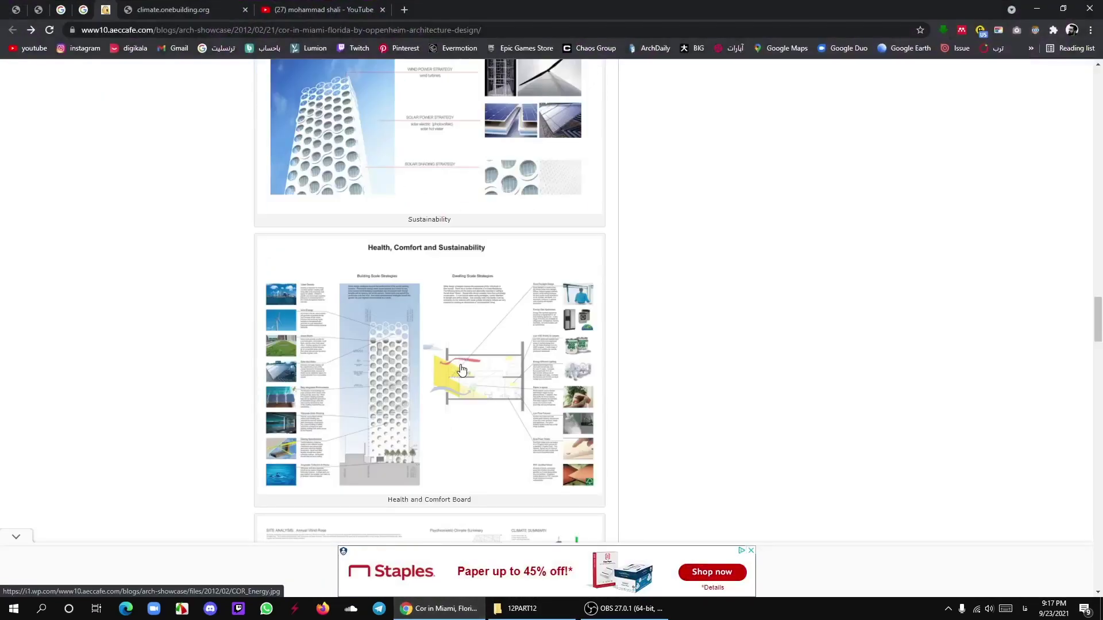
scroll(421, 354, "down", 5)
scroll(422, 353, "down", 5)
scroll(422, 353, "down", 2)
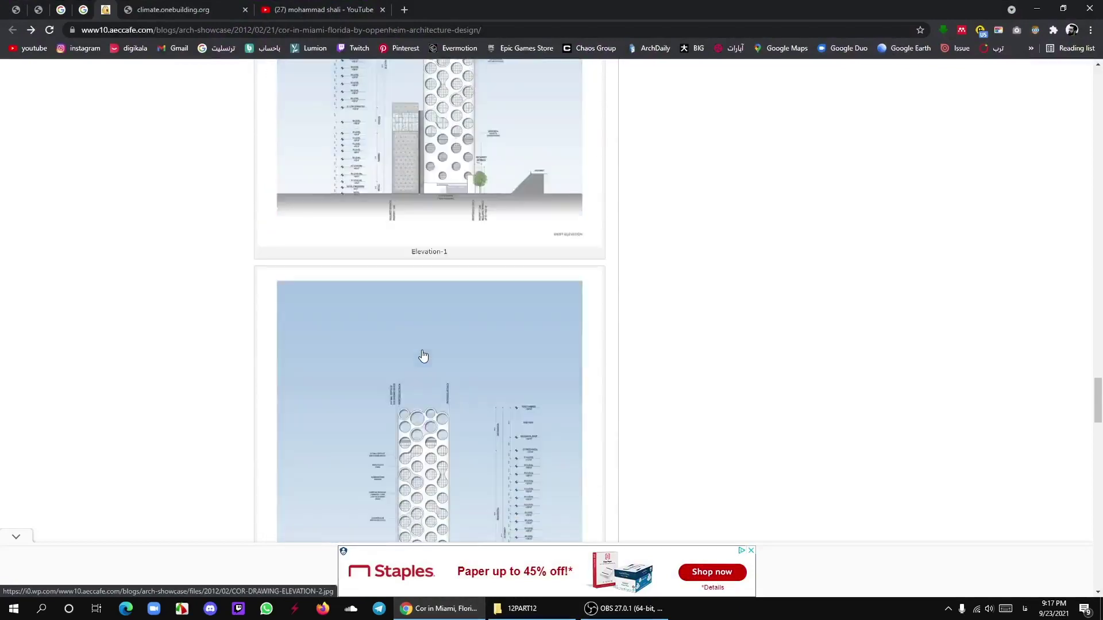
scroll(423, 353, "down", 5)
scroll(425, 352, "down", 8)
scroll(431, 352, "down", 2)
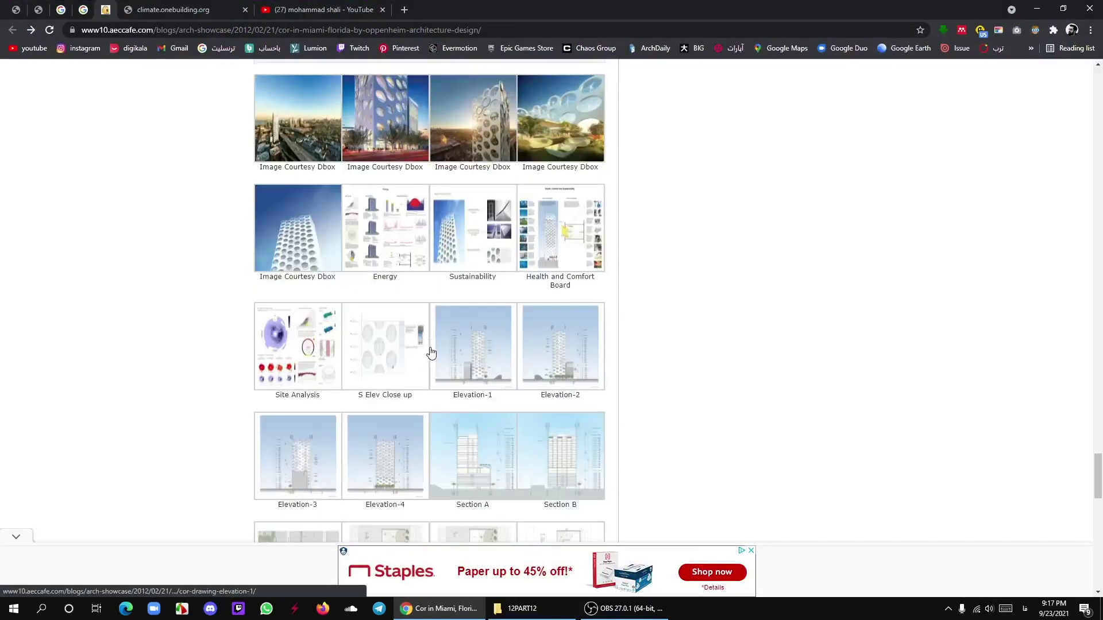
scroll(430, 352, "down", 7)
scroll(429, 352, "up", 6)
scroll(429, 353, "up", 5)
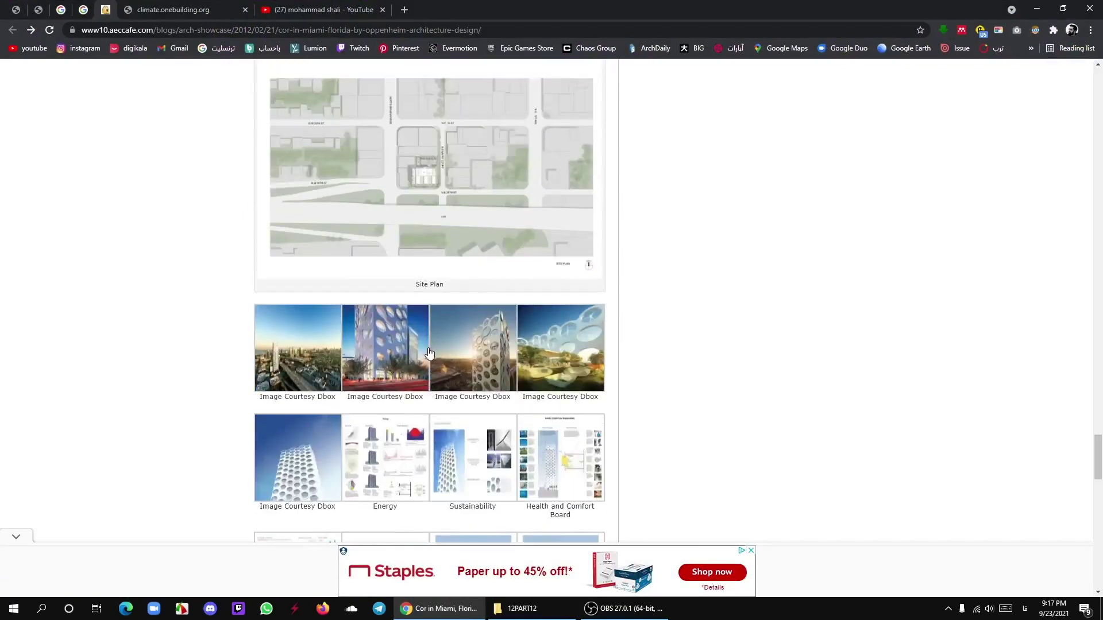
left_click(395, 472)
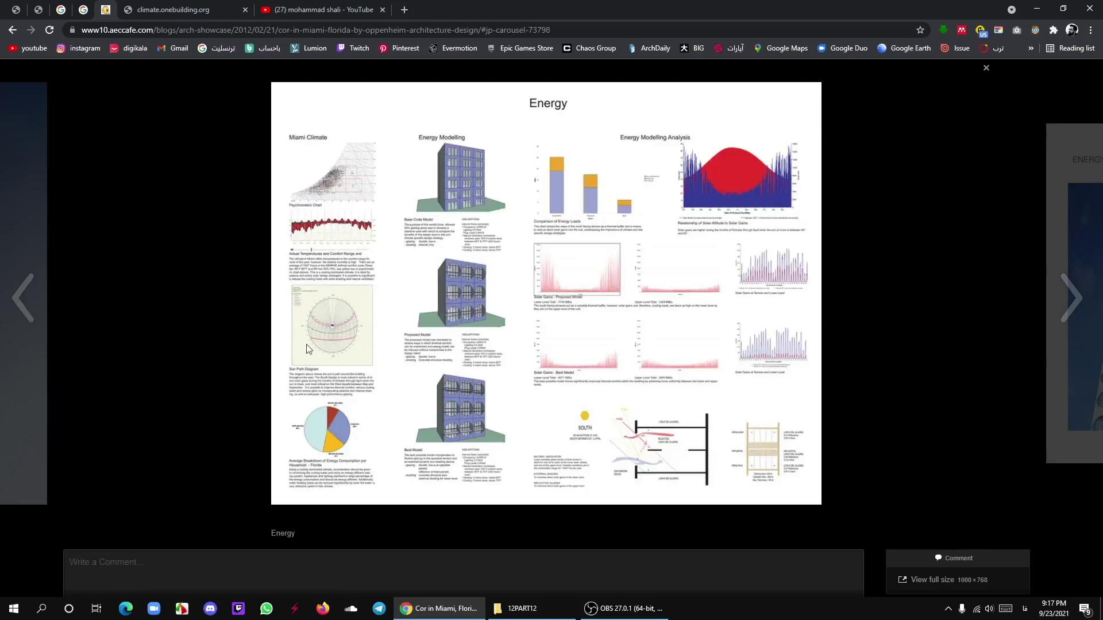
Advance four project images, then step back to the S Elev Close up drawing.
left_click(1064, 302)
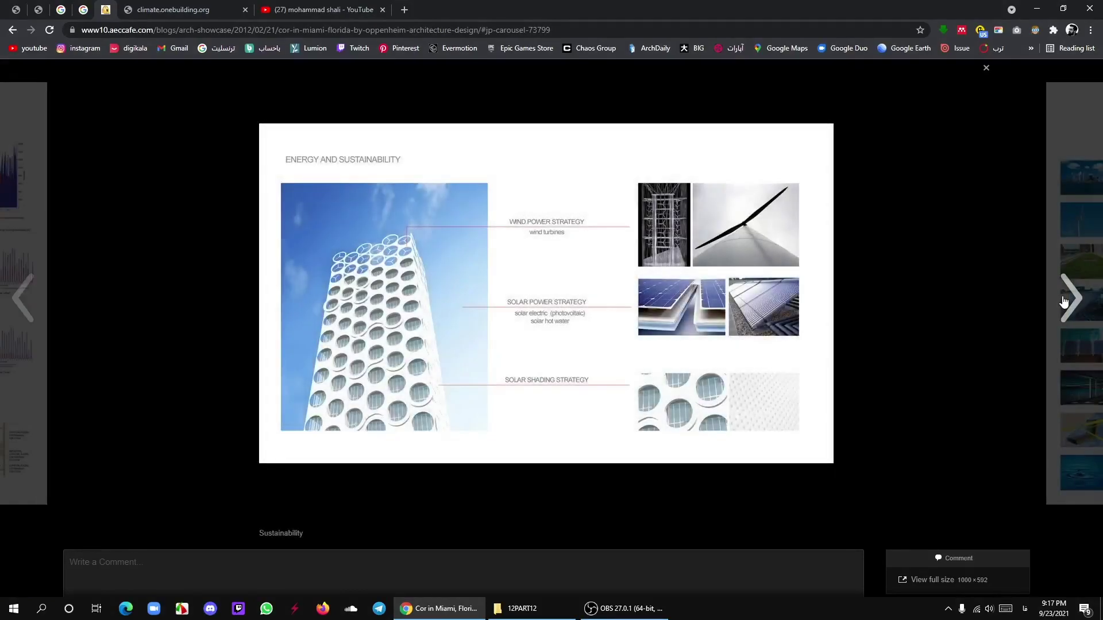
left_click(1063, 302)
left_click(1063, 301)
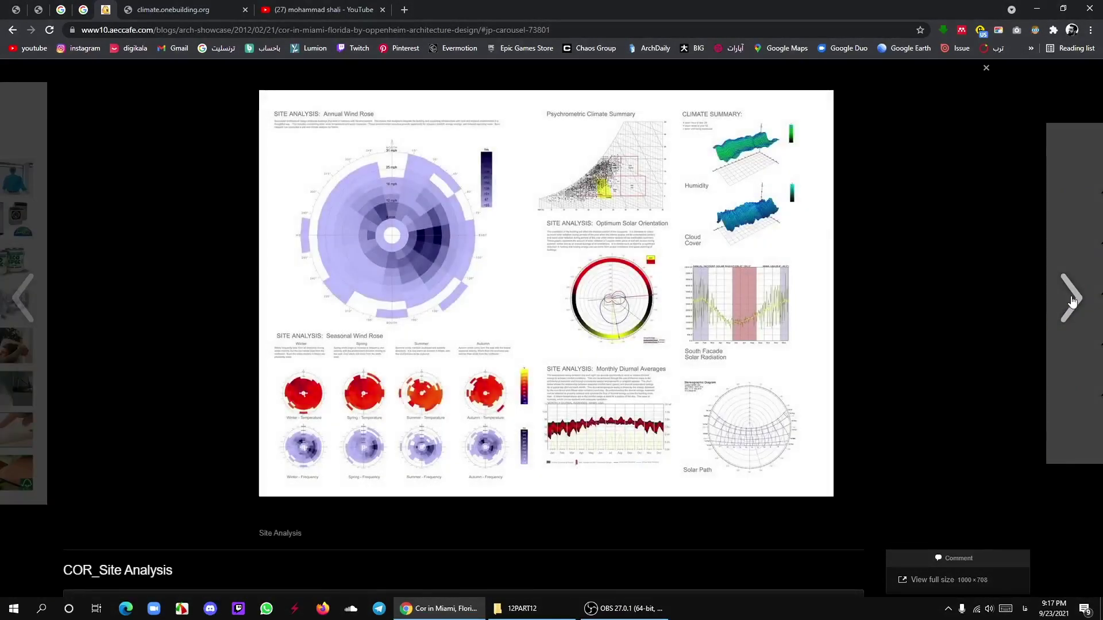
left_click(1064, 301)
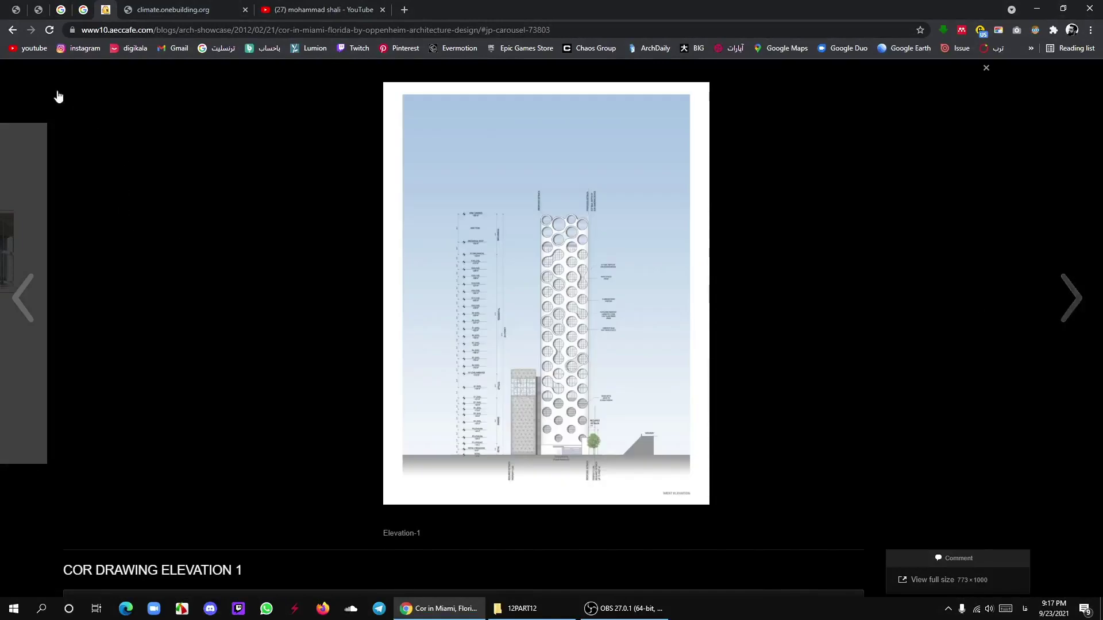
left_click(10, 30)
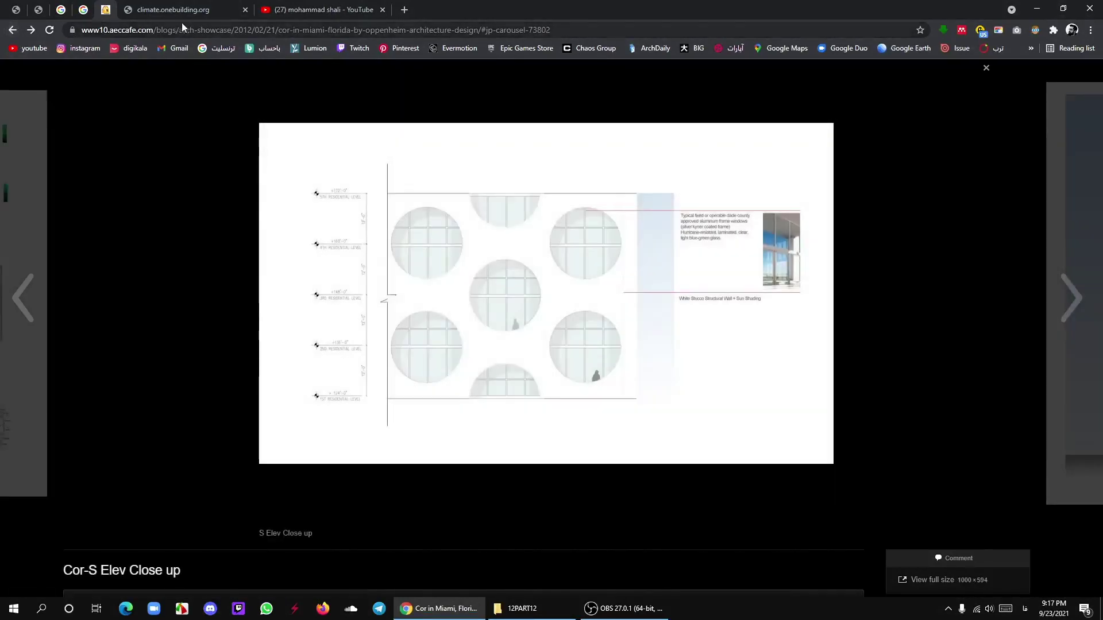
Visit Climate.OneBuilding.Org, close the YouTube tab, minimize the browser and refresh the desktop.
left_click(198, 10)
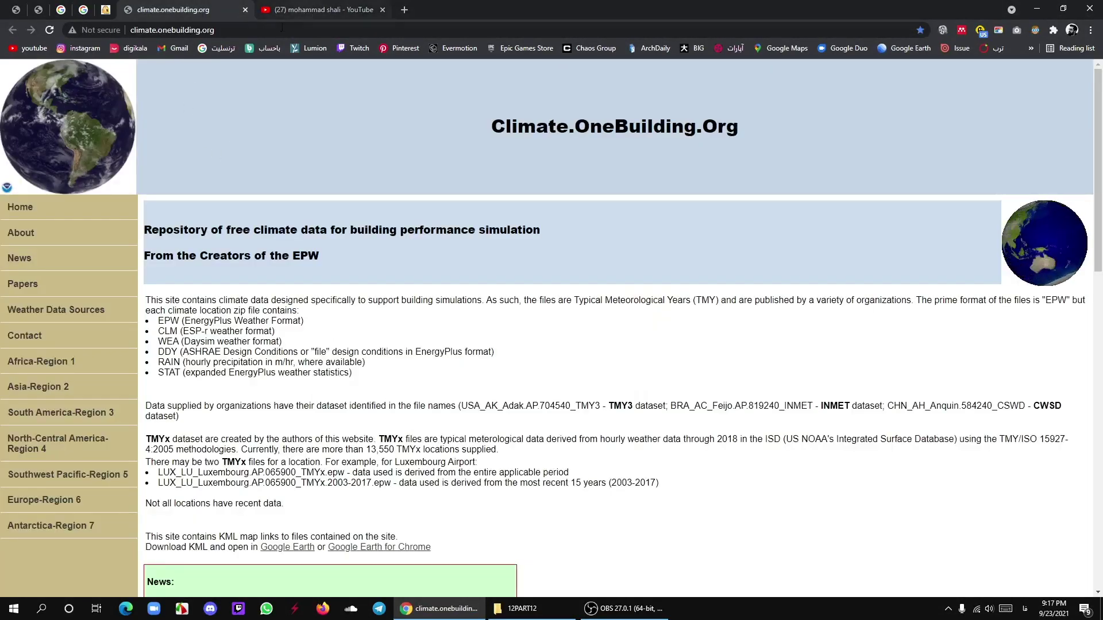
left_click(383, 10)
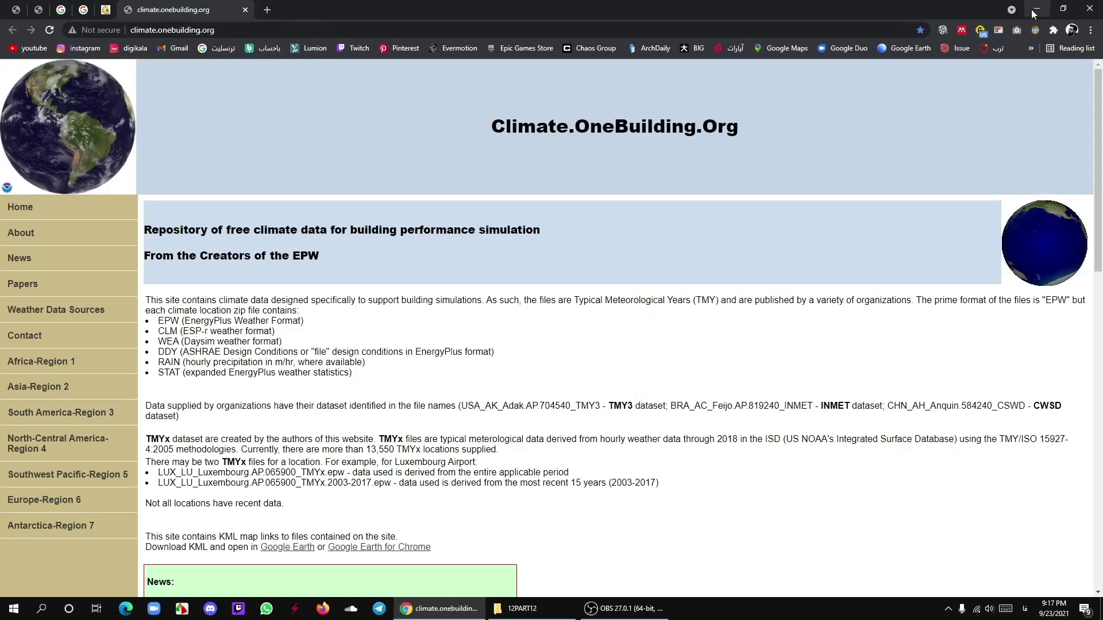
left_click(1037, 9)
right_click(278, 210)
left_click(315, 243)
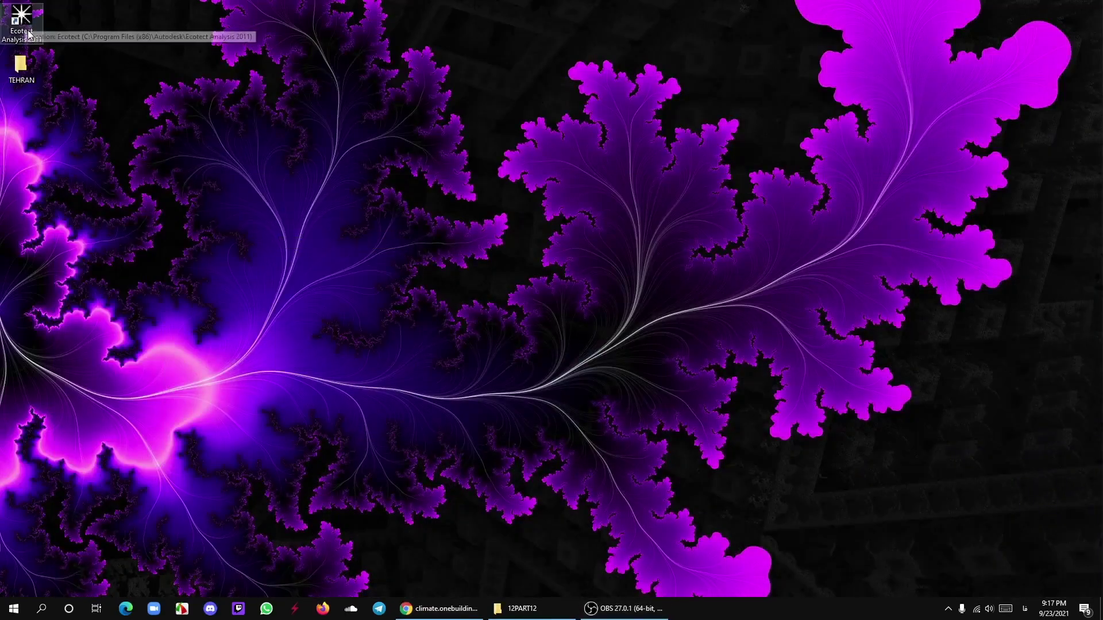
Browse the Ecotect installer's Crack folder, briefly selecting xf-qto2013_x64.exe.
left_click(521, 610)
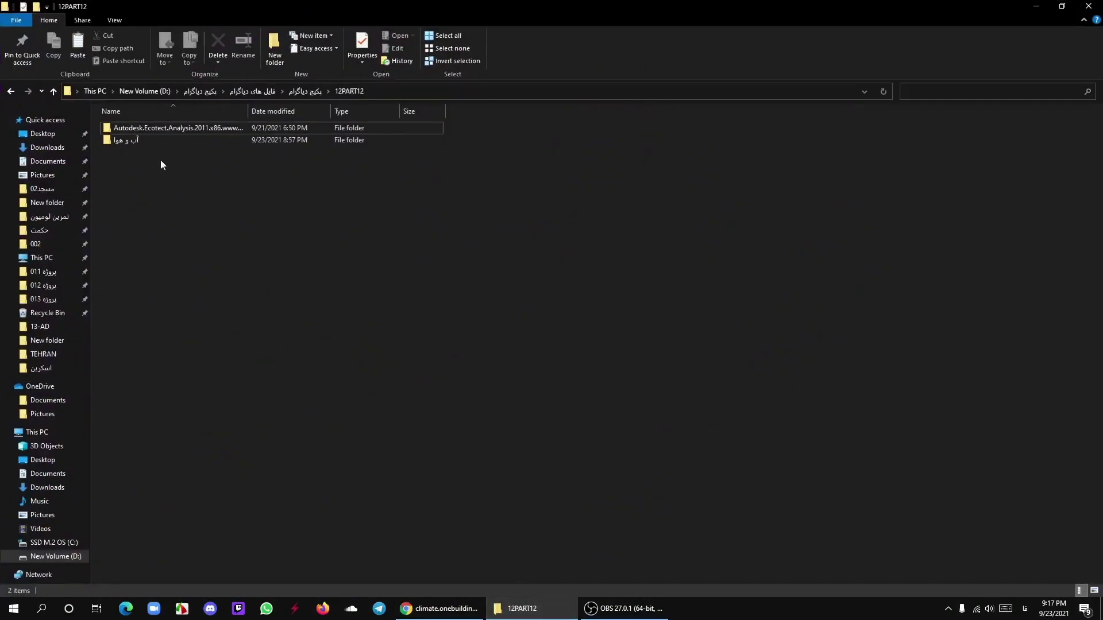
double_click(179, 132)
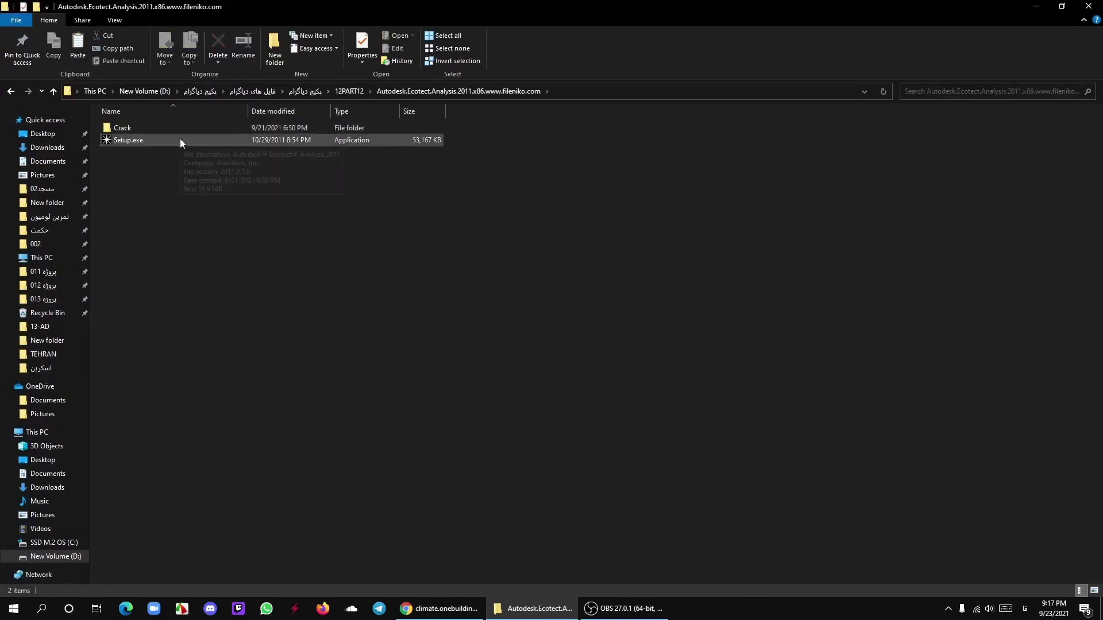
double_click(143, 129)
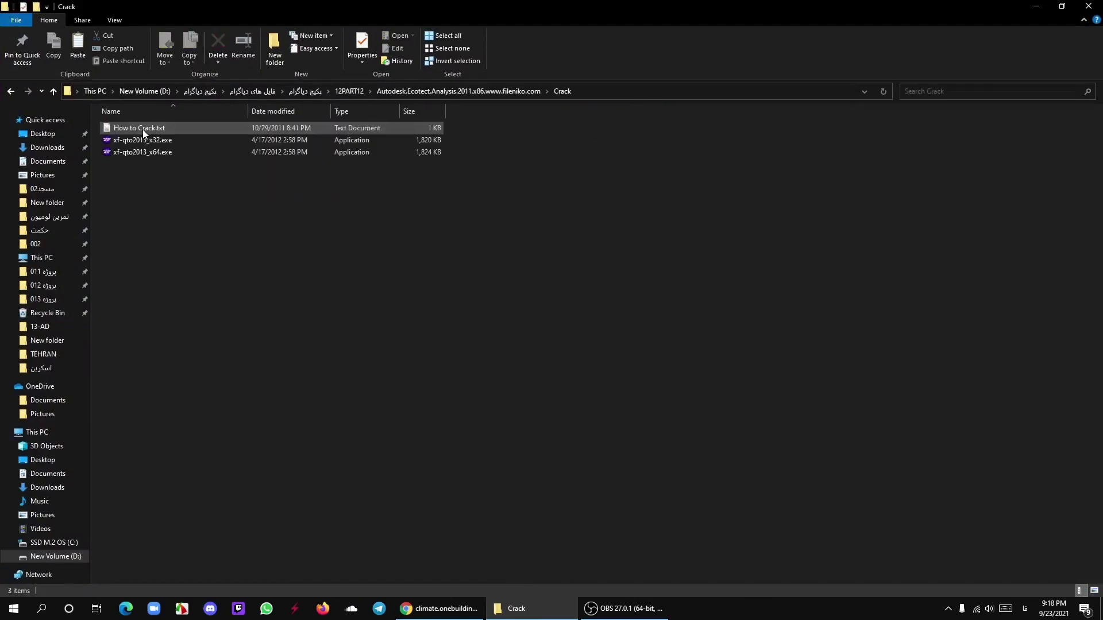
left_click(53, 92)
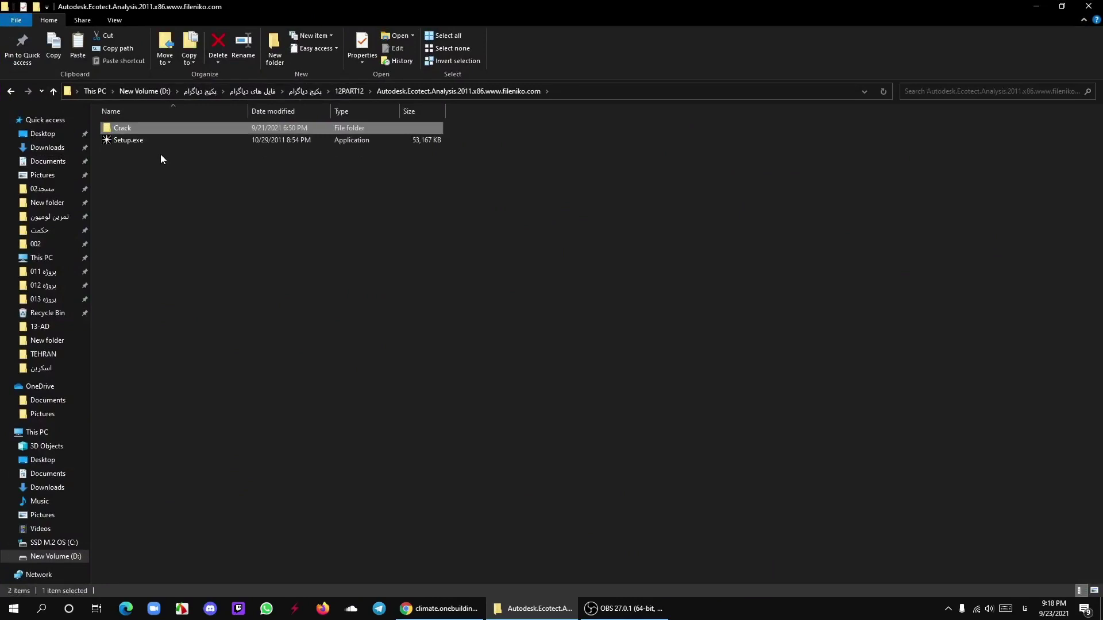
double_click(143, 127)
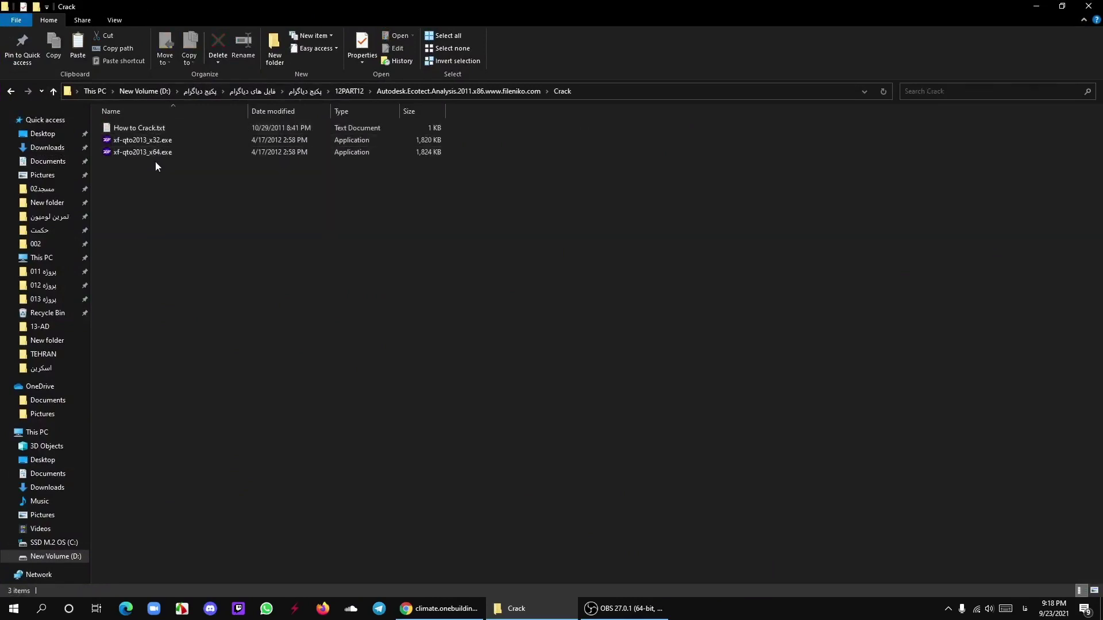
left_click(154, 152)
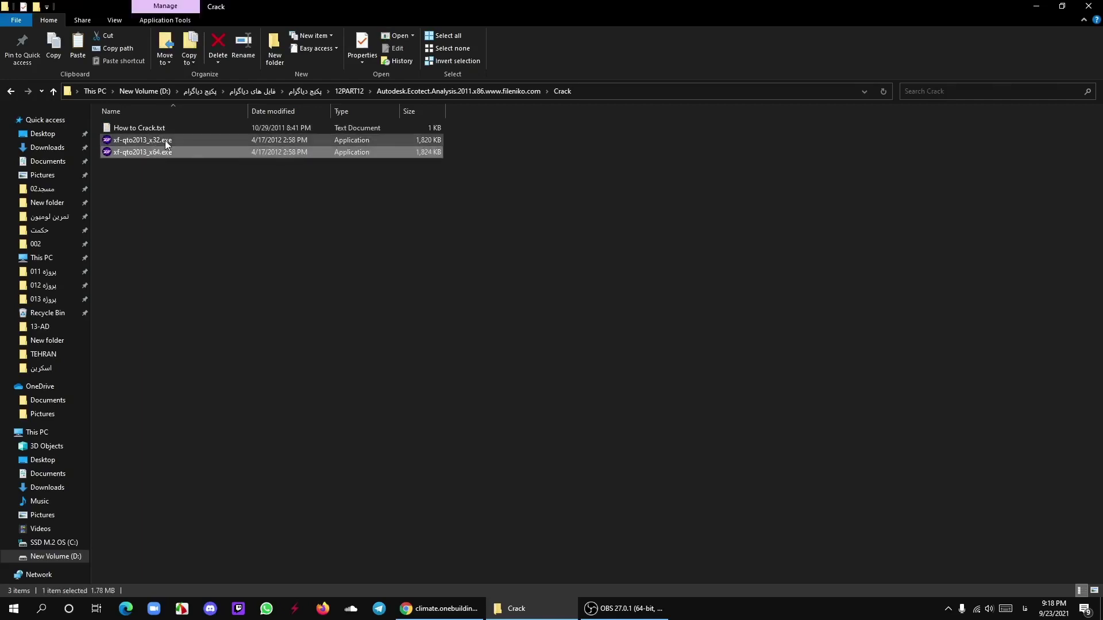
left_click(178, 194)
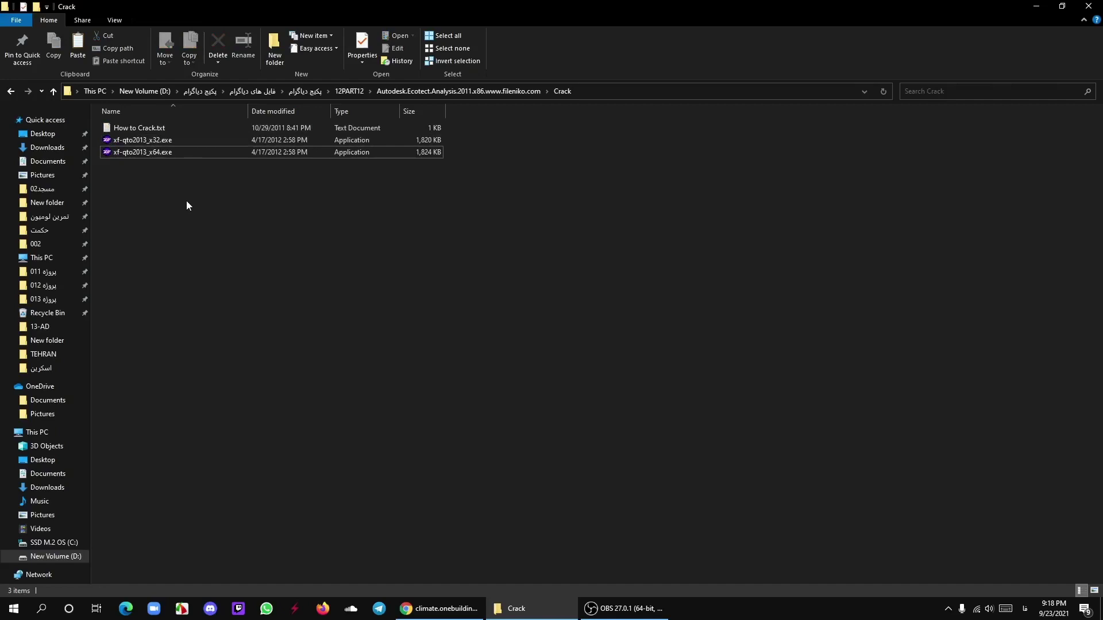
Go back up to the 12PART12 folder and minimize Explorer.
left_click(53, 92)
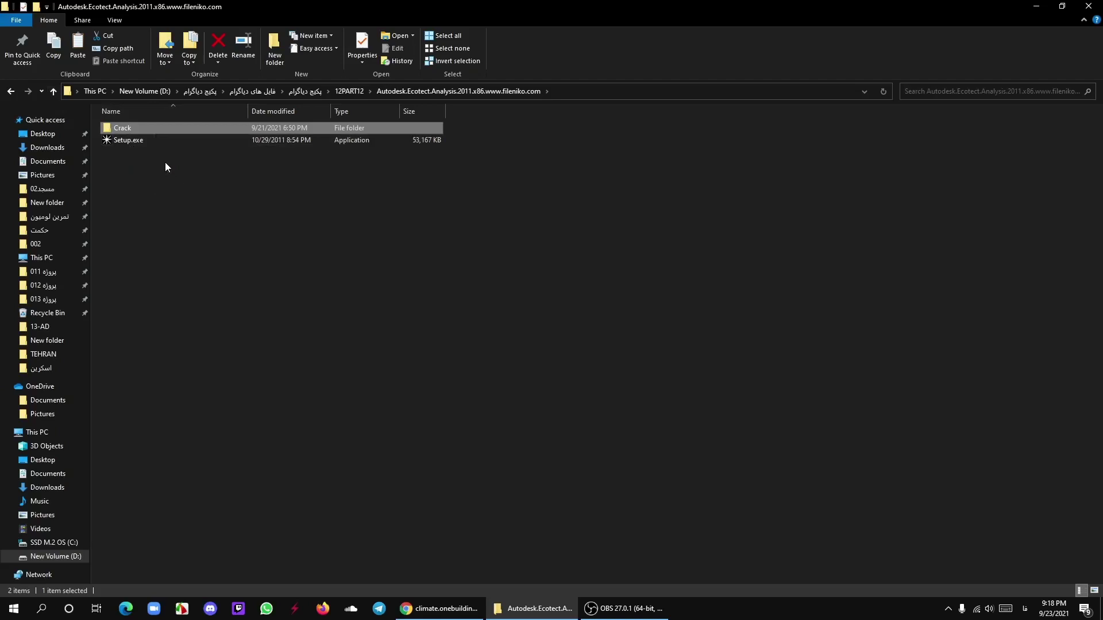
left_click(54, 92)
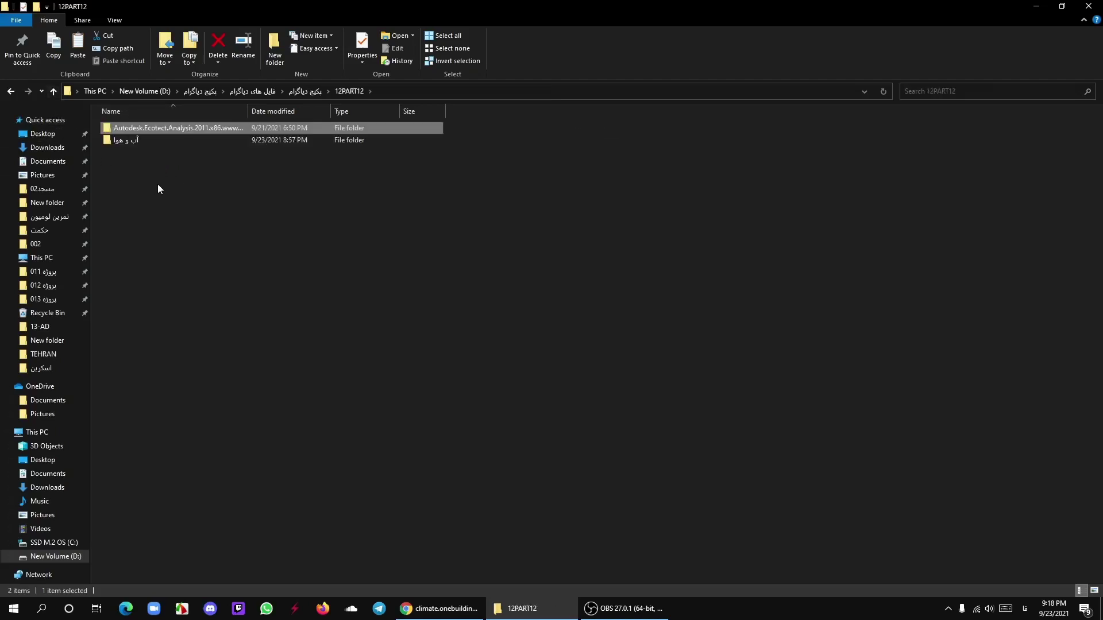
left_click(1038, 6)
Refresh the desktop and launch Ecotect Analysis 2011 in trial mode, dismissing the warning.
right_click(240, 181)
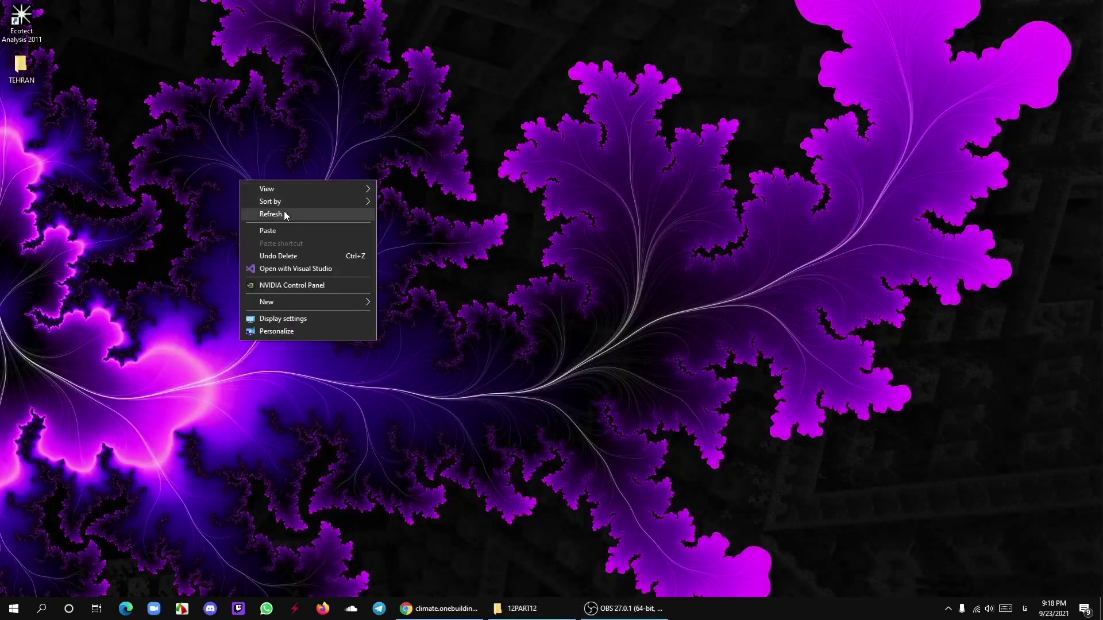
left_click(284, 213)
double_click(21, 20)
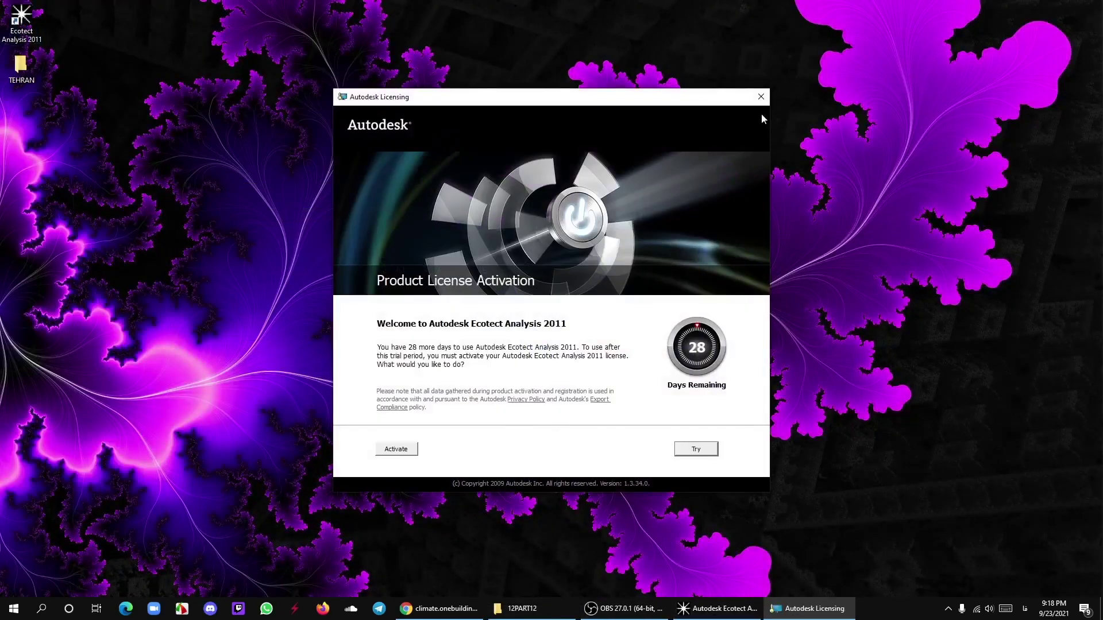
left_click(767, 94)
left_click(382, 257)
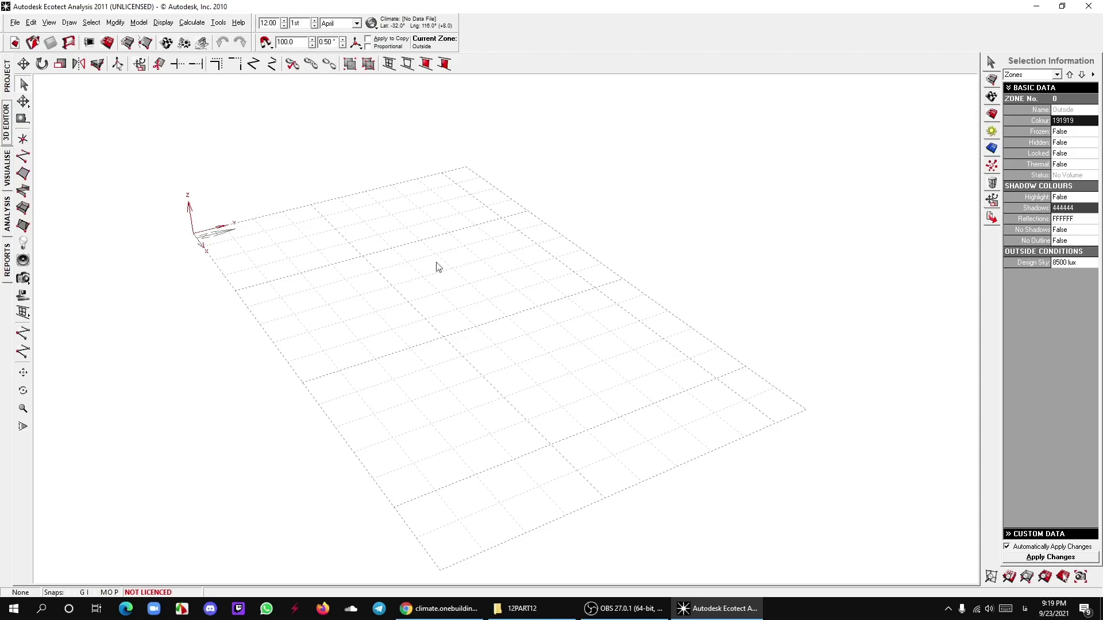
Orbit the 3D view of the empty ground grid.
mouse_move(401, 320)
middle_mouse_down()
mouse_move(460, 320)
mouse_move(418, 329)
middle_mouse_up()
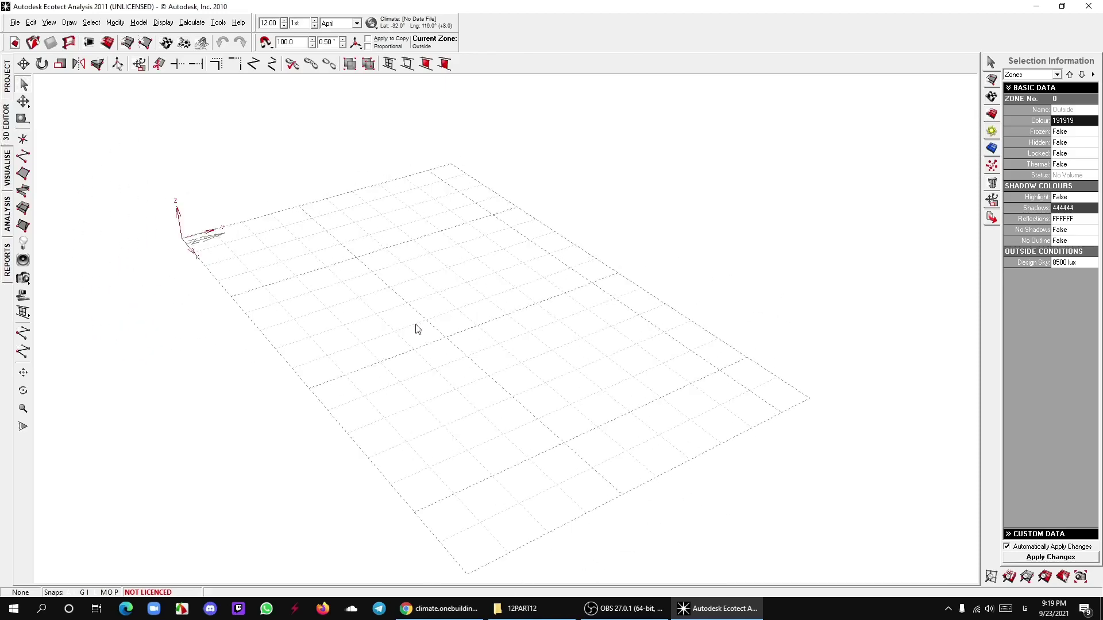
Check the Climate.OneBuilding.Org address, scroll to the WMO regions and open Region 2 - Asia.
left_click(439, 608)
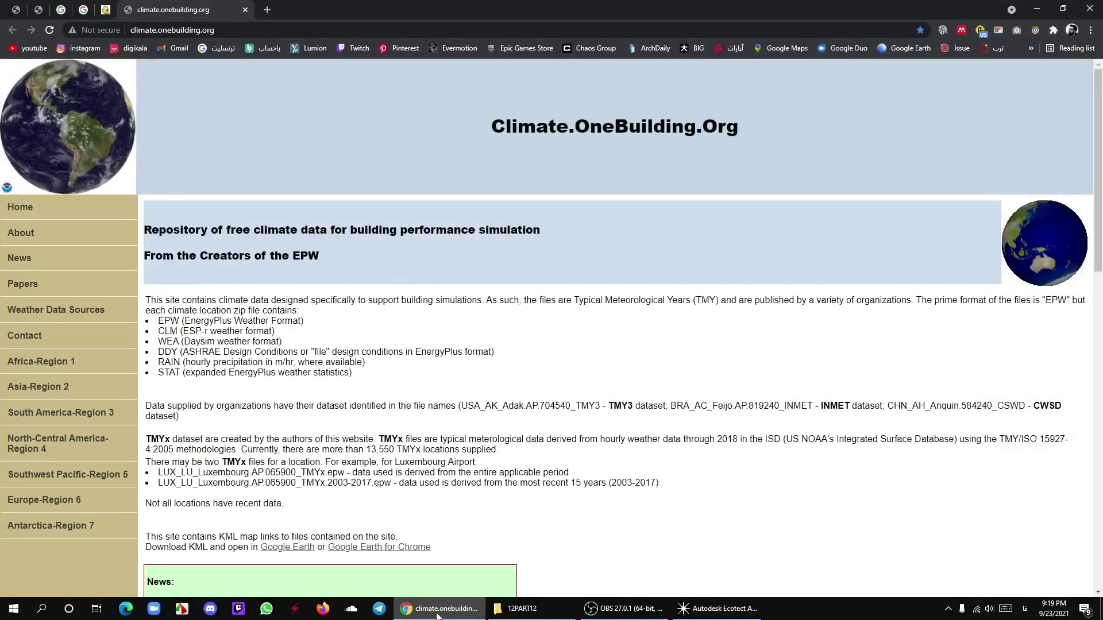
left_click(129, 30)
left_click_drag(104, 30, 155, 30)
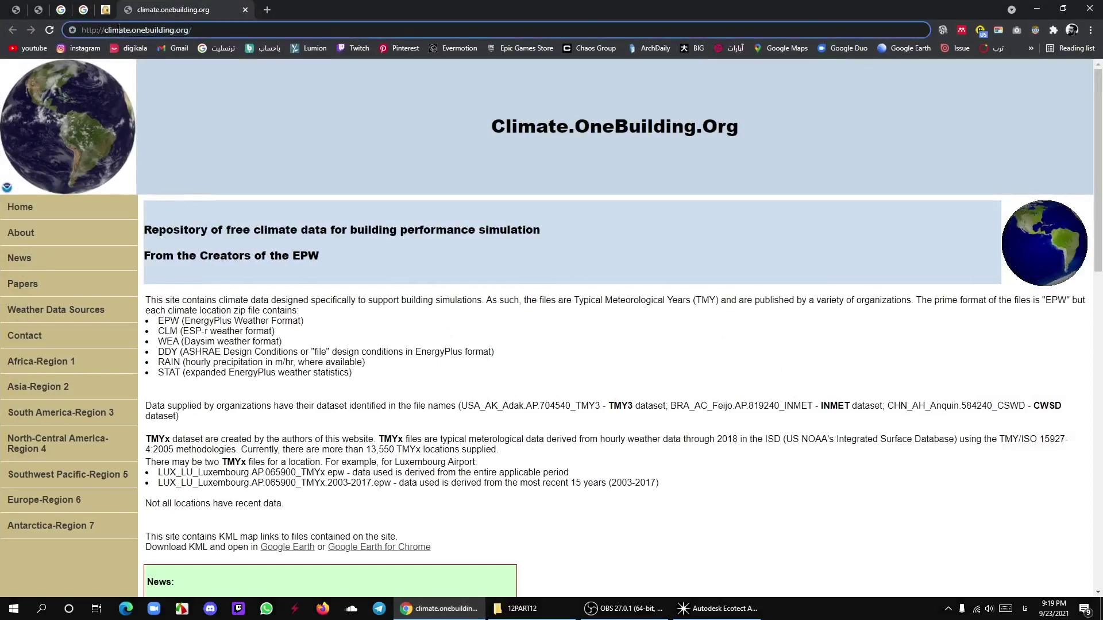
left_click(203, 83)
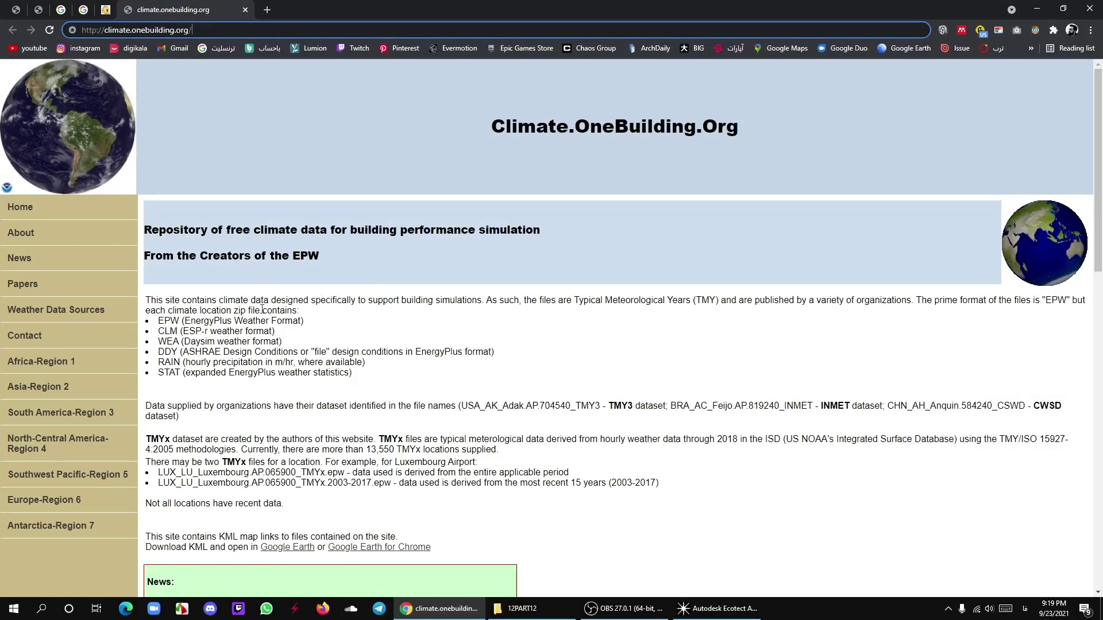
scroll(270, 347, "down", 5)
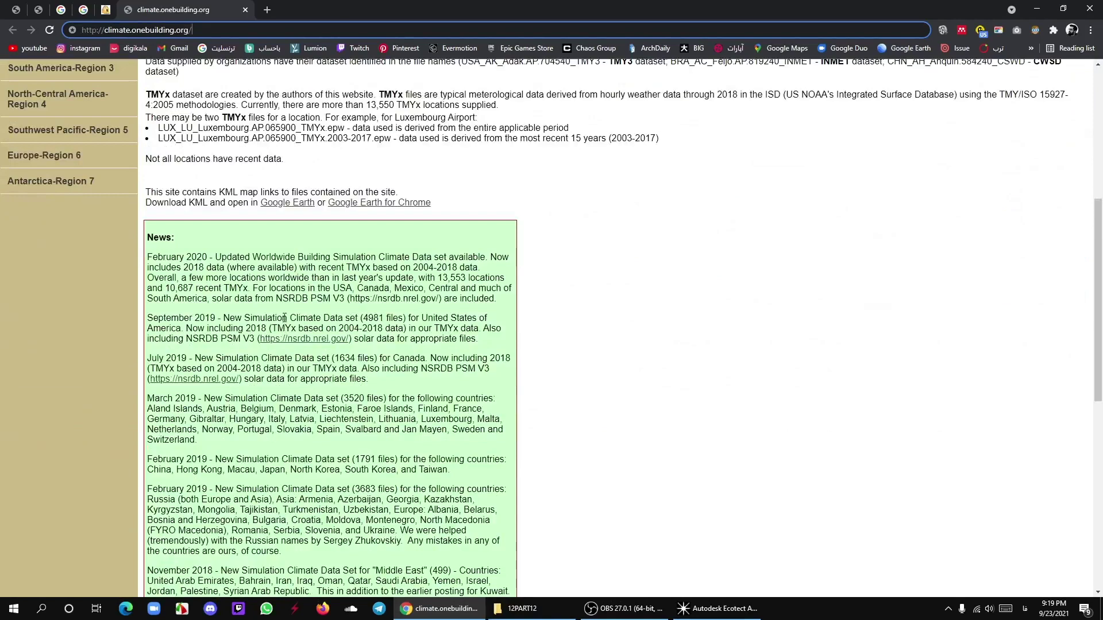
scroll(284, 318, "down", 1)
scroll(284, 318, "down", 7)
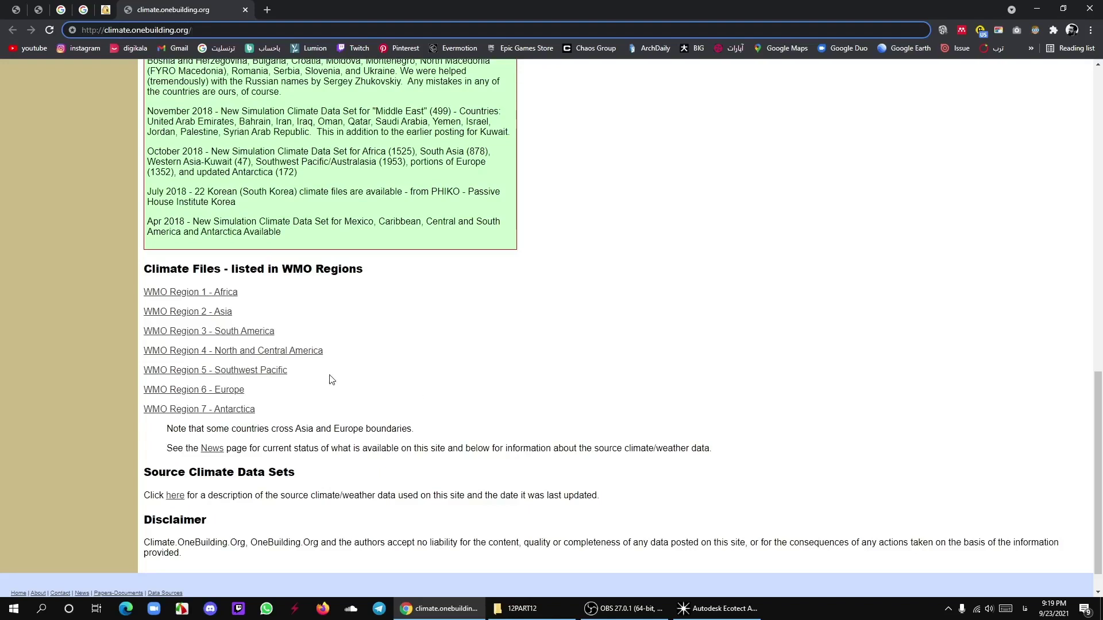
left_click(224, 317)
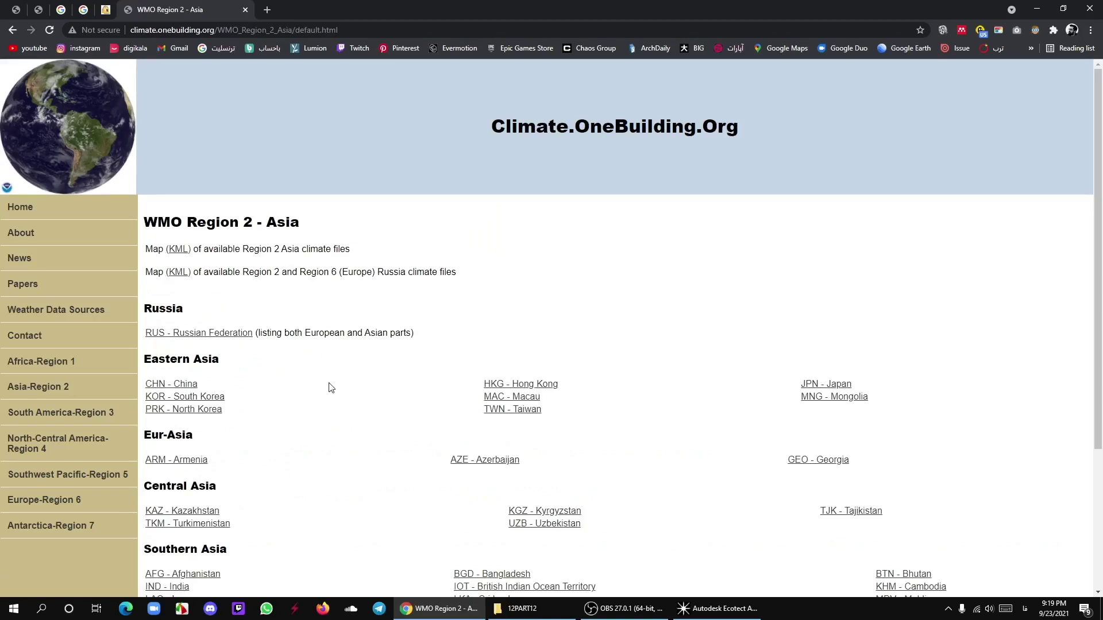
Open Iran's climate file list and scroll down to the TE_Tehran station rows.
scroll(331, 388, "down", 2)
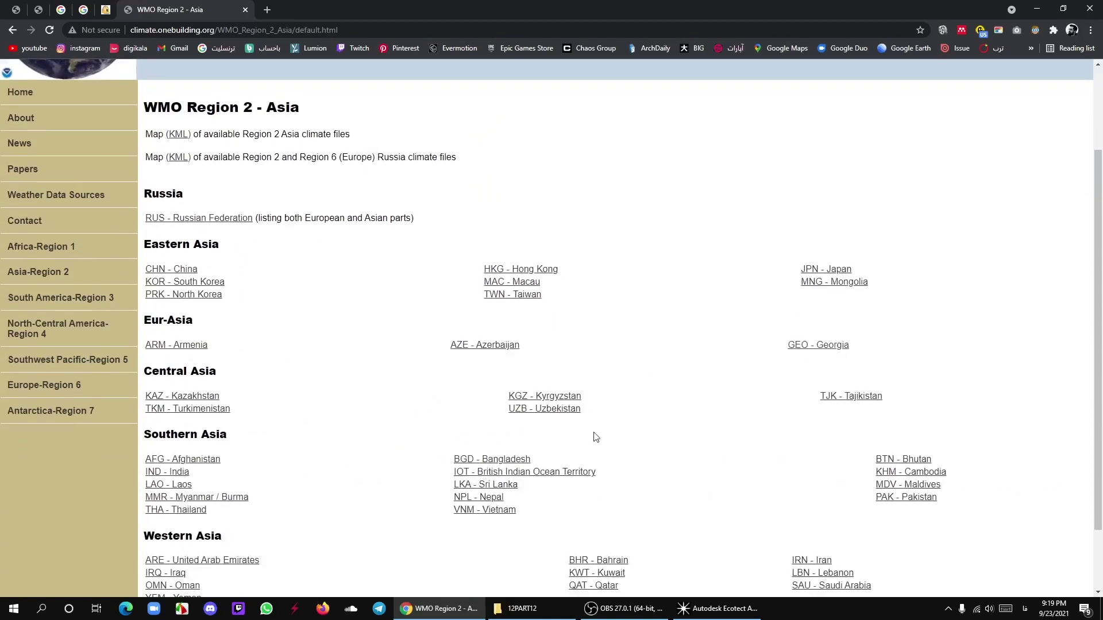
scroll(595, 495, "down", 2)
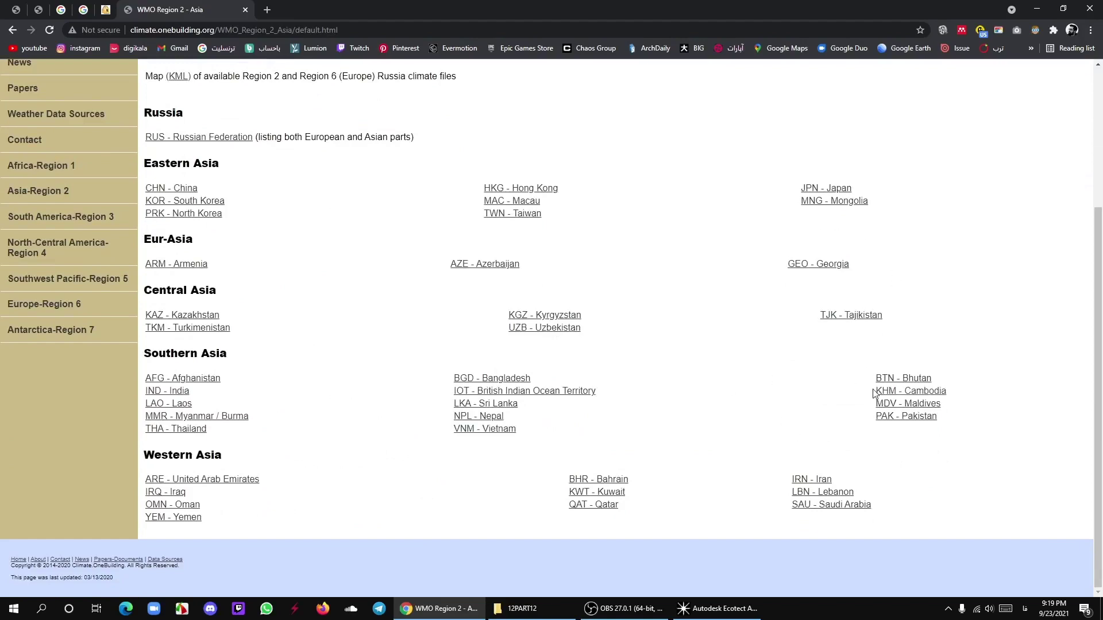
left_click(810, 480)
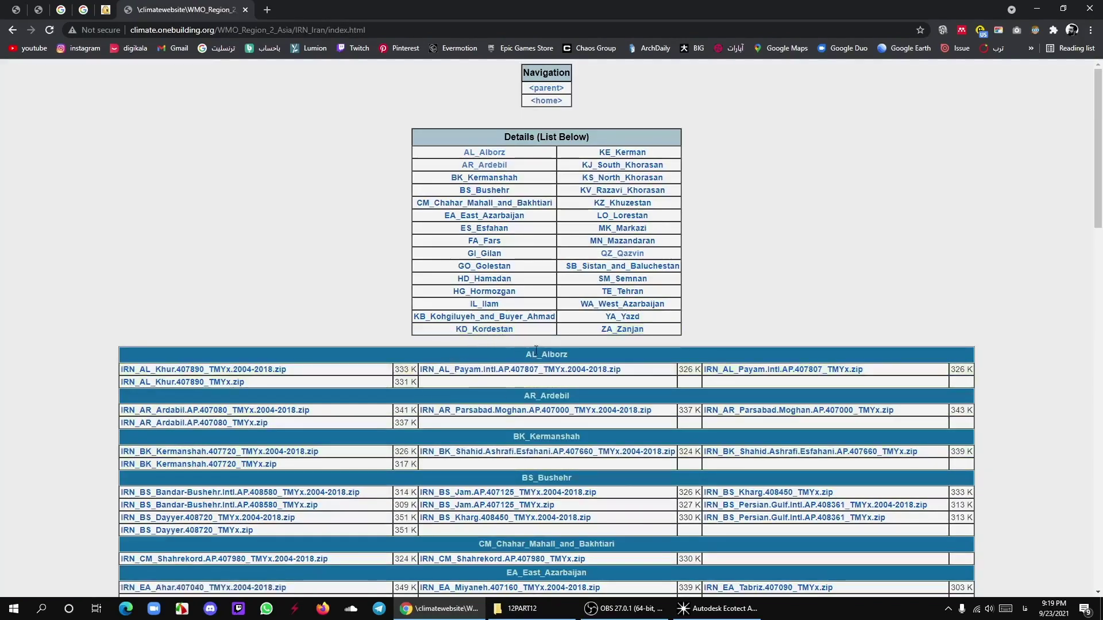
scroll(565, 397, "down", 7)
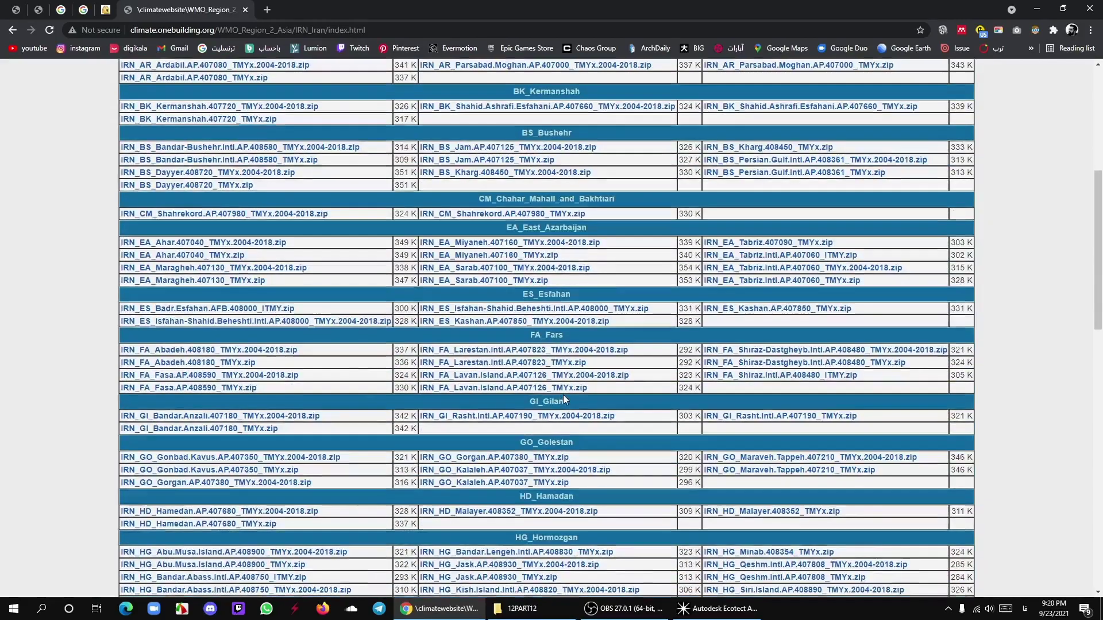
scroll(563, 395, "down", 8)
scroll(563, 386, "down", 6)
scroll(563, 386, "down", 3)
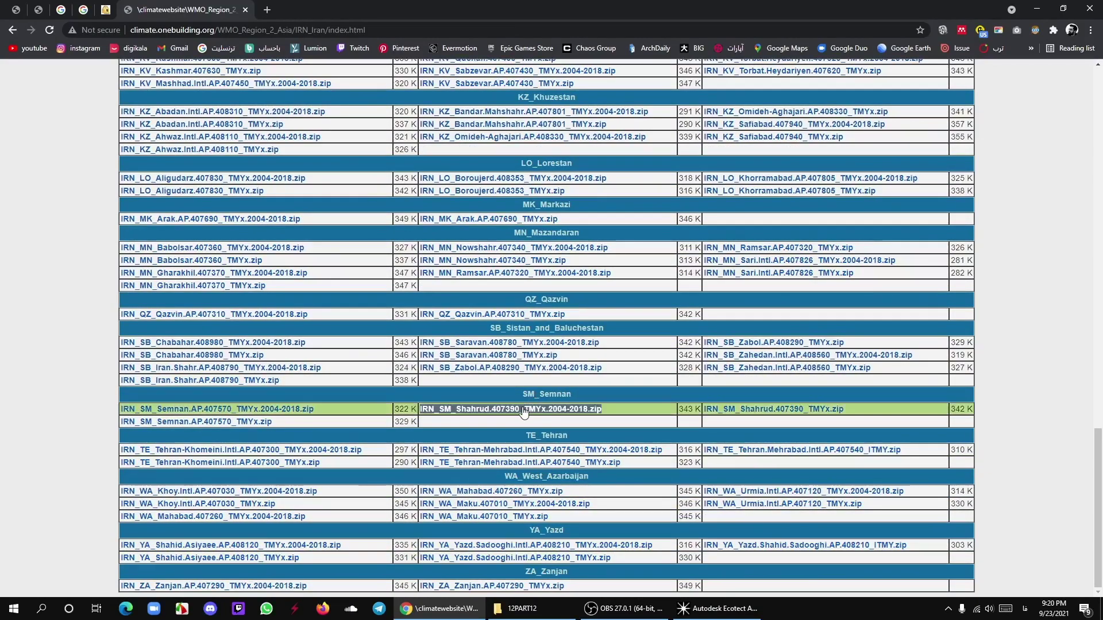
Scroll back up and open the Parsabad.Moghan 2004-2018 climate file link.
scroll(574, 313, "up", 2)
scroll(601, 301, "up", 4)
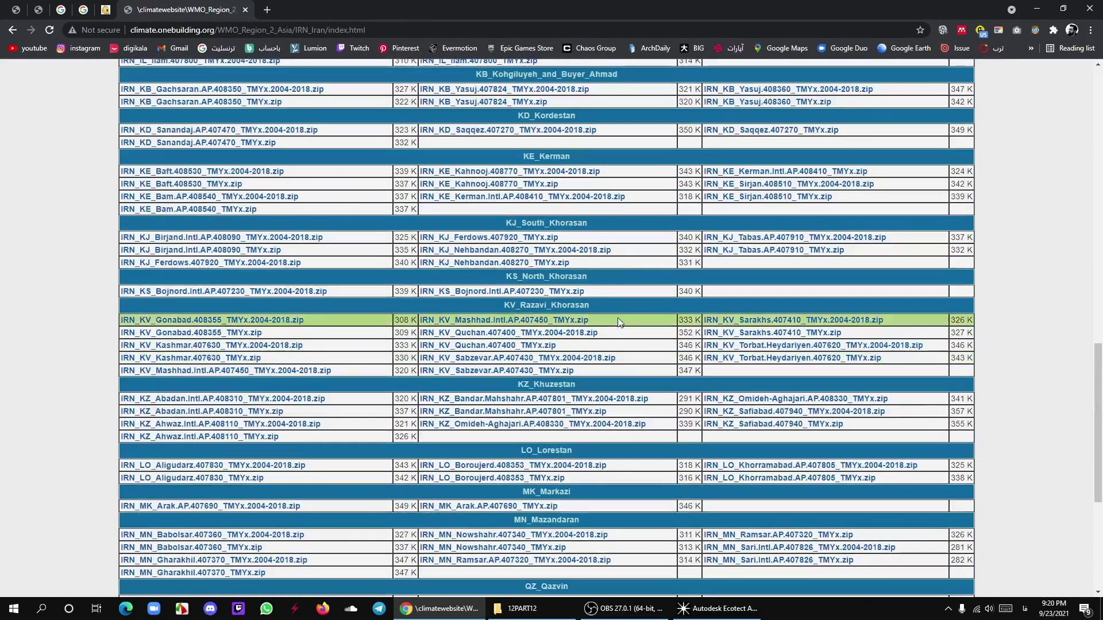
scroll(594, 332, "up", 3)
scroll(595, 313, "up", 2)
scroll(602, 303, "up", 2)
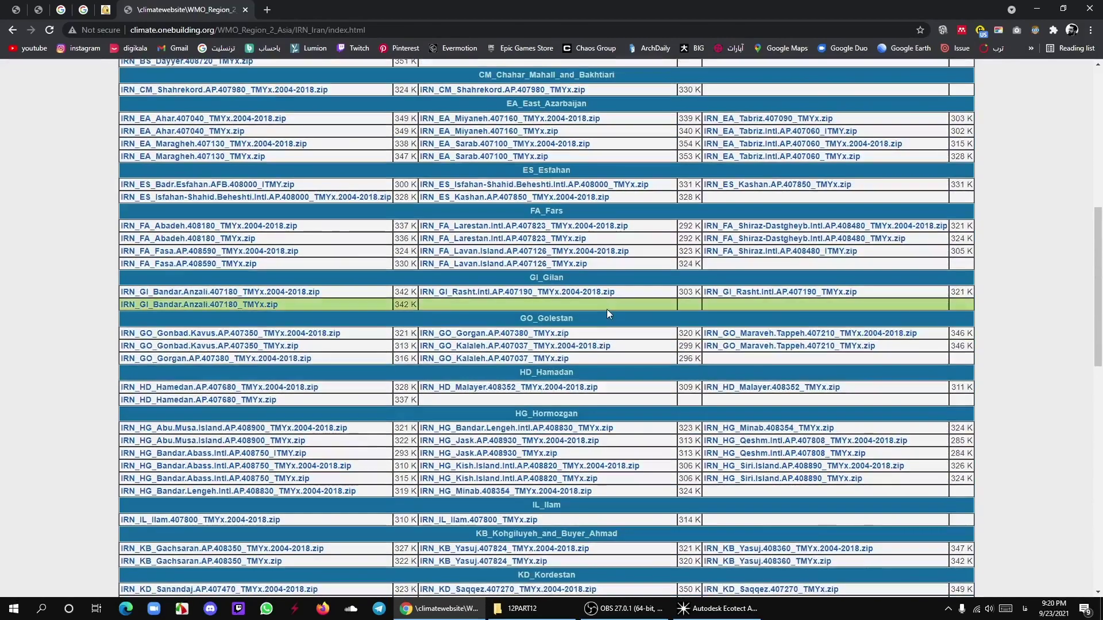
scroll(497, 336, "up", 2)
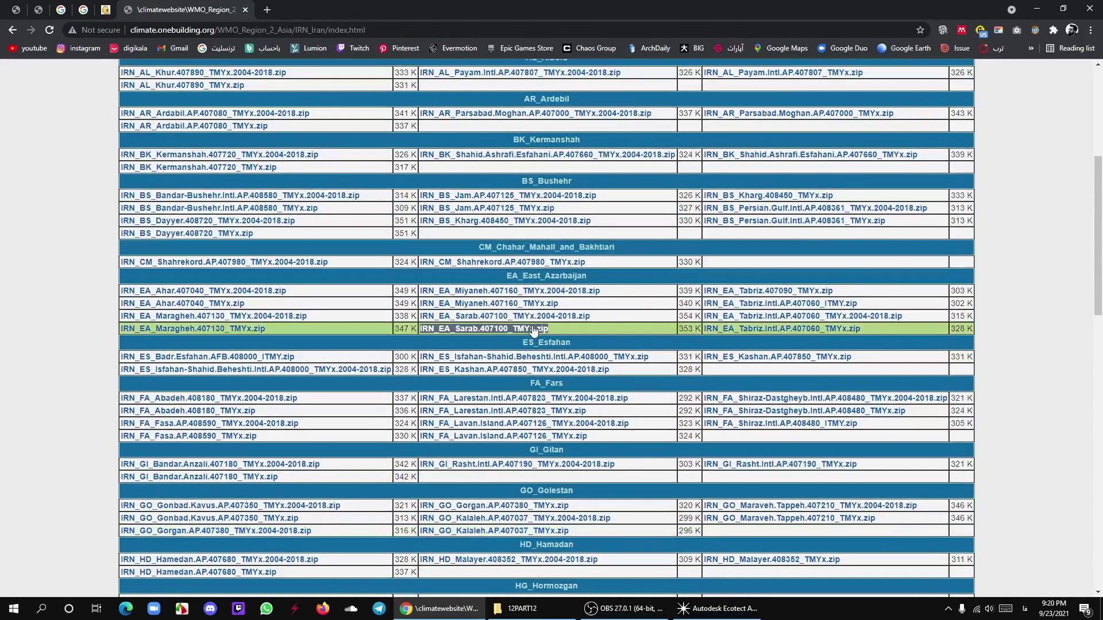
scroll(387, 303, "up", 1)
scroll(387, 303, "up", 2)
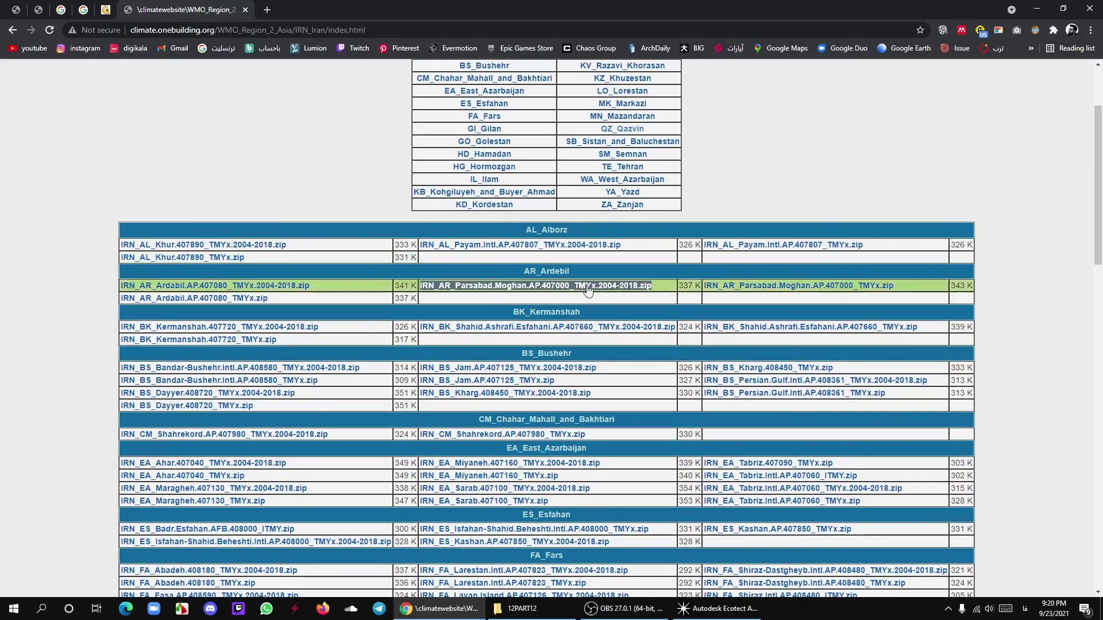
left_click(466, 292)
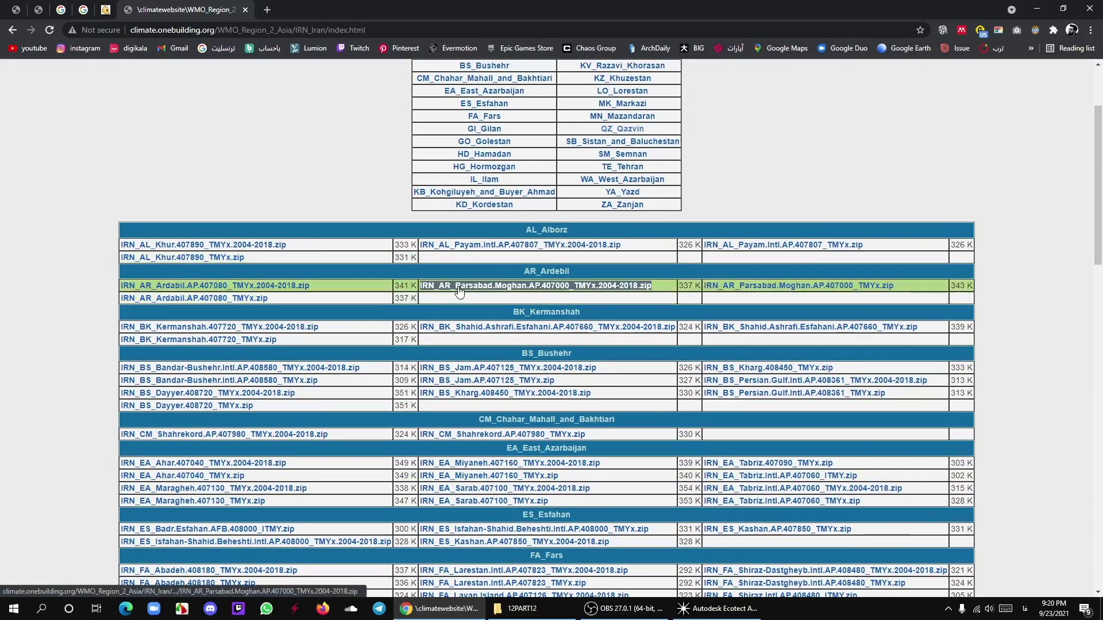
Scroll through the province file listings and return to the Details (List Below) index.
scroll(458, 292, "down", 2)
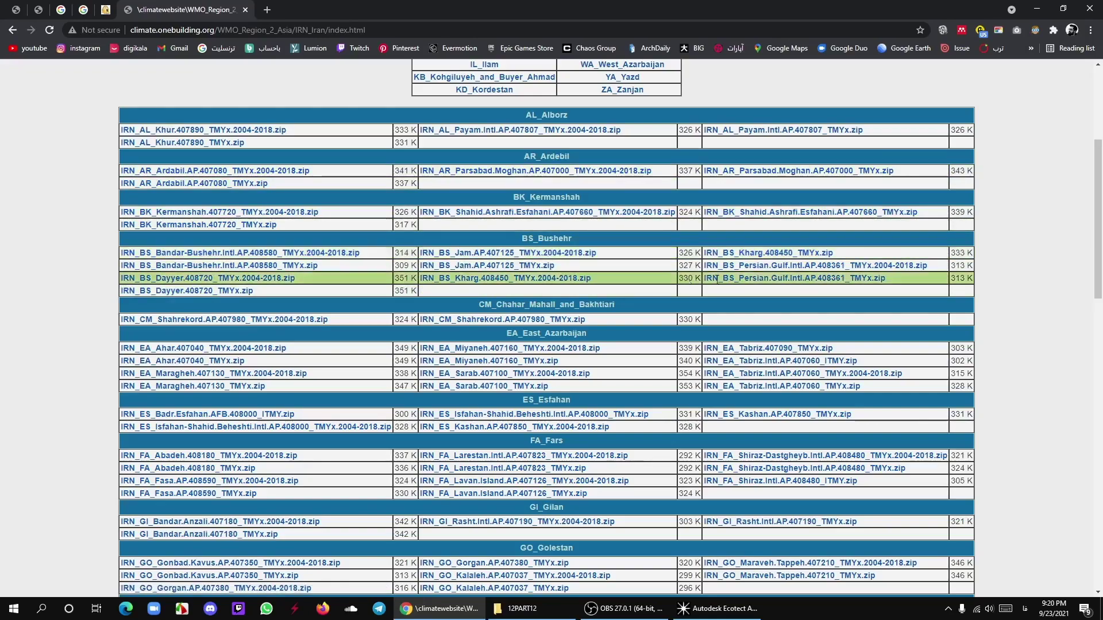
scroll(510, 345, "down", 3)
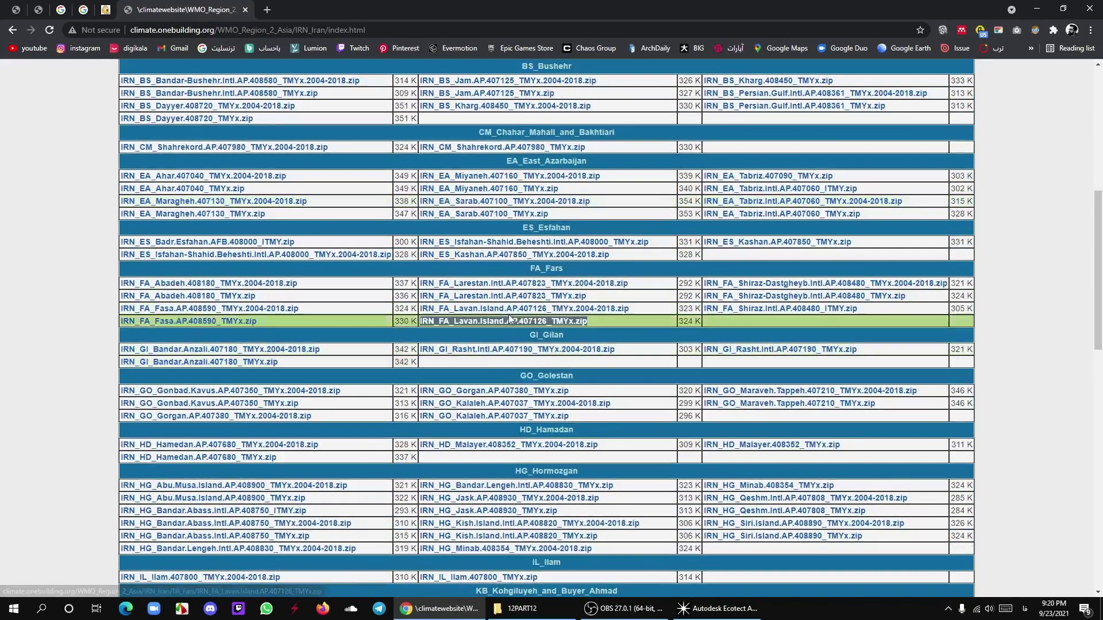
scroll(510, 320, "down", 4)
scroll(517, 345, "down", 3)
scroll(524, 371, "down", 3)
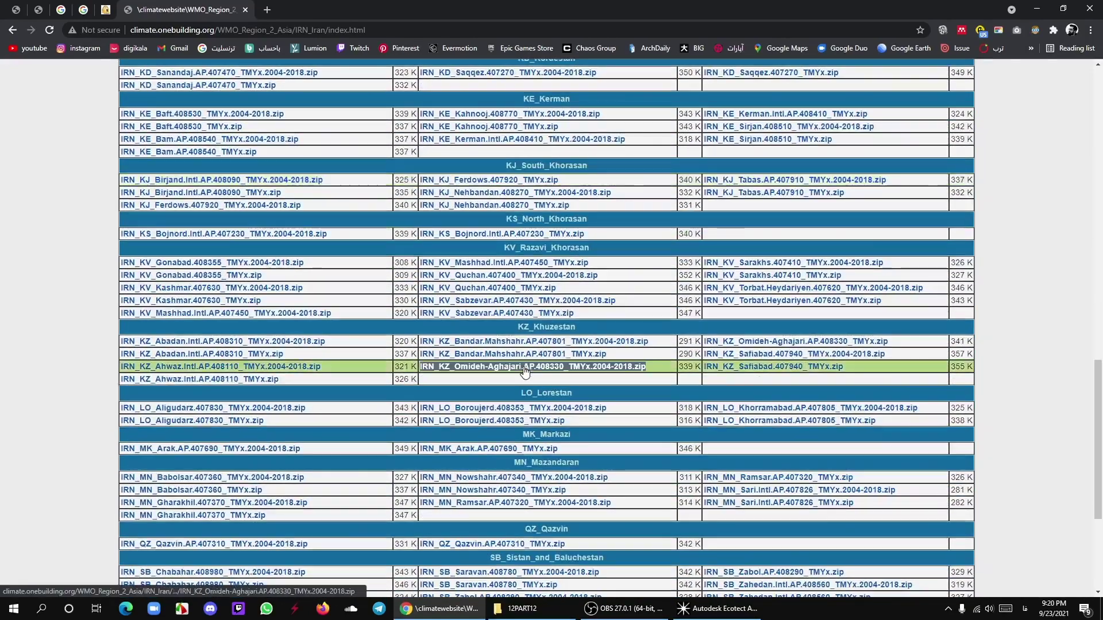
scroll(524, 370, "down", 3)
scroll(519, 371, "down", 1)
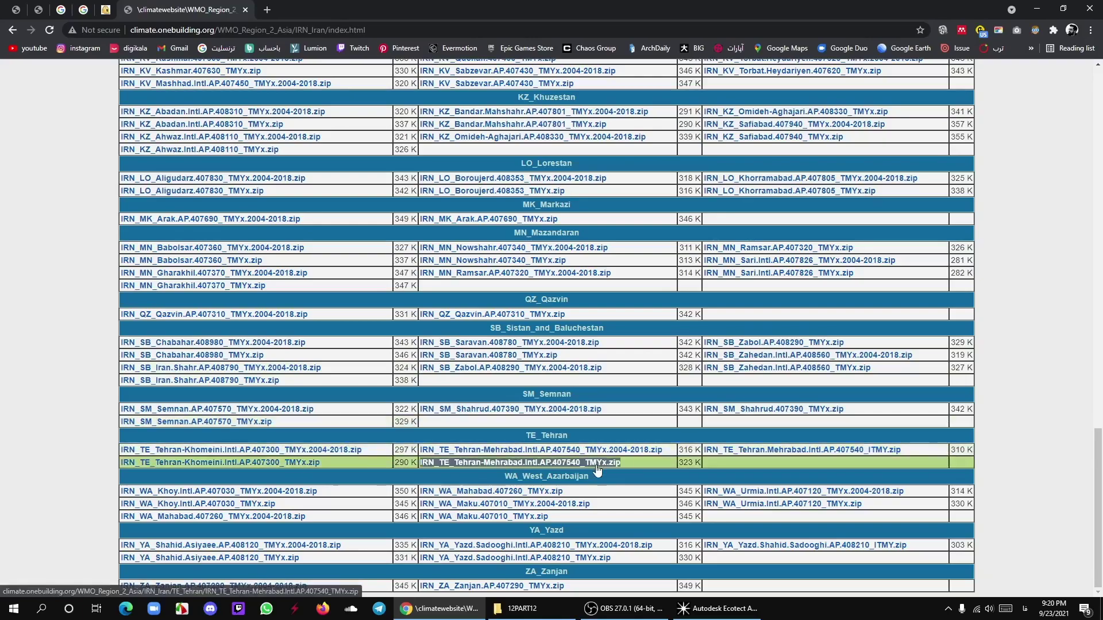
scroll(573, 241, "up", 6)
scroll(573, 241, "up", 1)
scroll(608, 353, "up", 3)
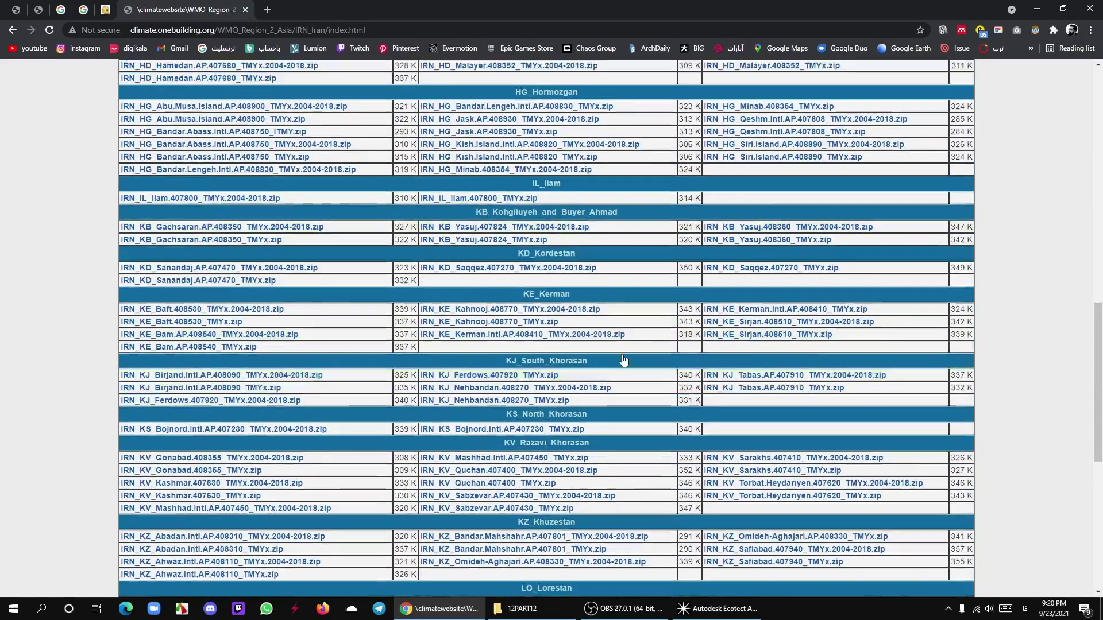
scroll(607, 353, "up", 5)
scroll(608, 354, "up", 5)
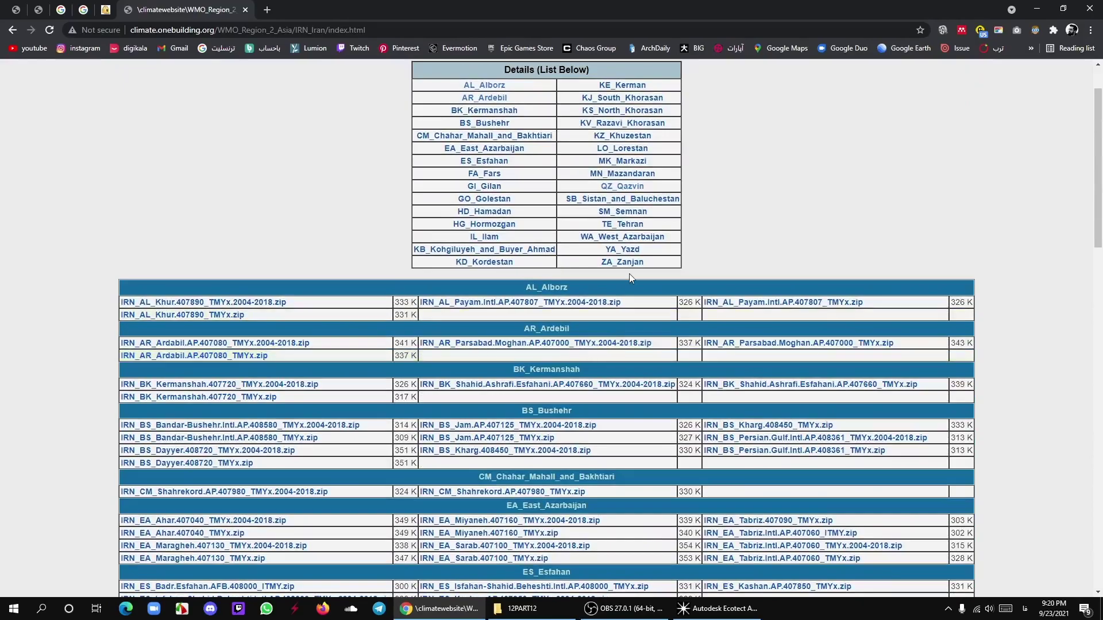
Browse the 190 Iran TMYx zip archives in the آب و هوا folder, then minimize Explorer.
left_click(520, 609)
double_click(134, 142)
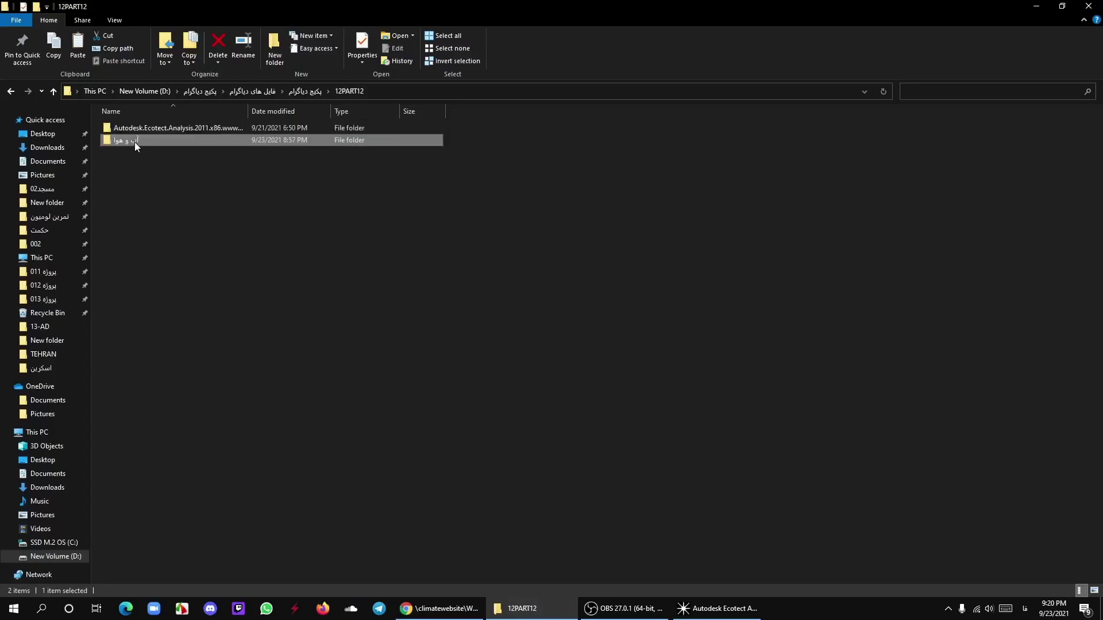
scroll(182, 309, "down", 8)
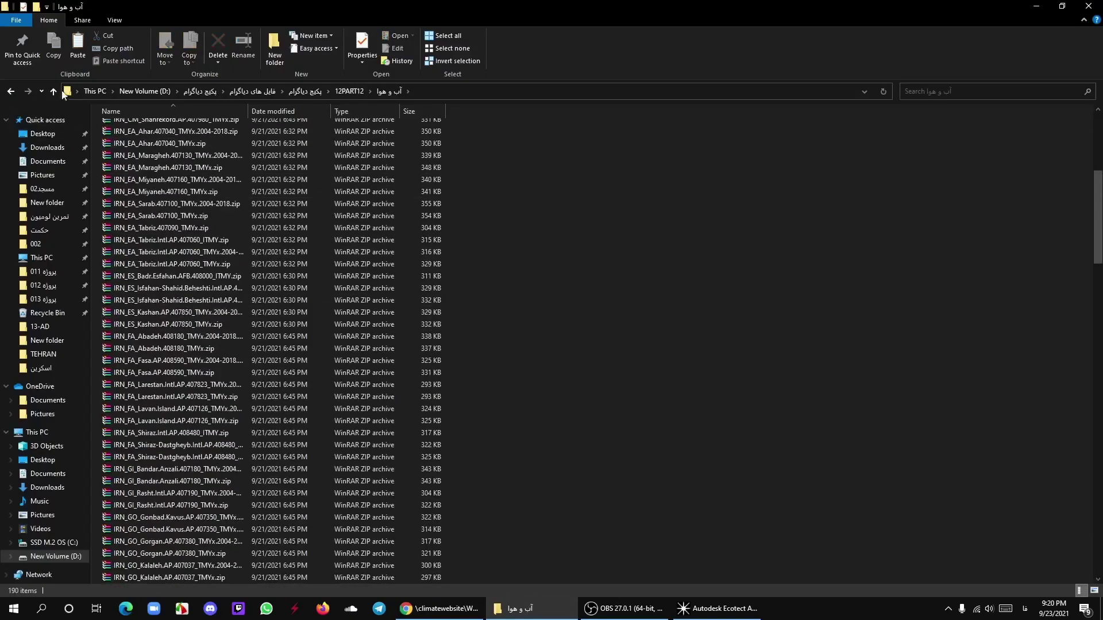
key("BackSpace")
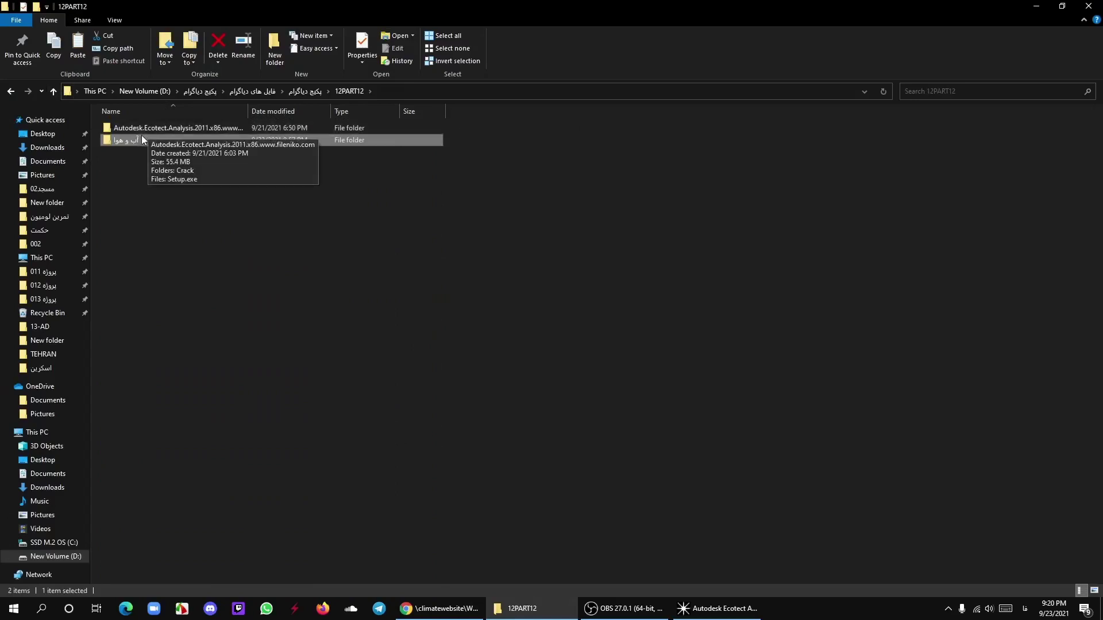
double_click(141, 139)
scroll(217, 256, "down", 15)
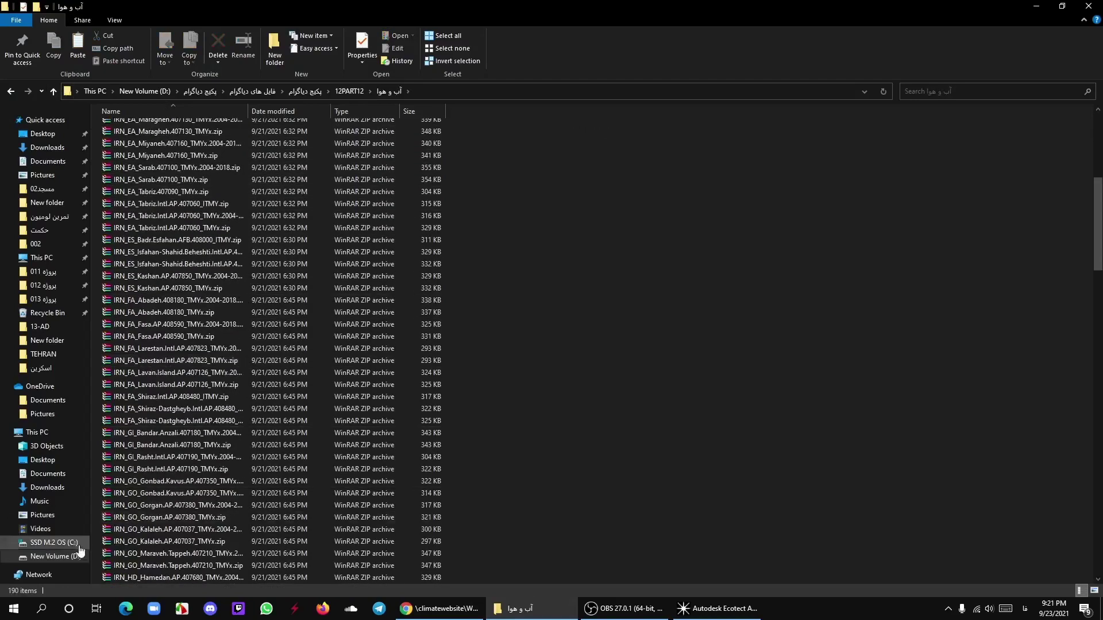
scroll(328, 353, "down", 10)
scroll(323, 364, "down", 10)
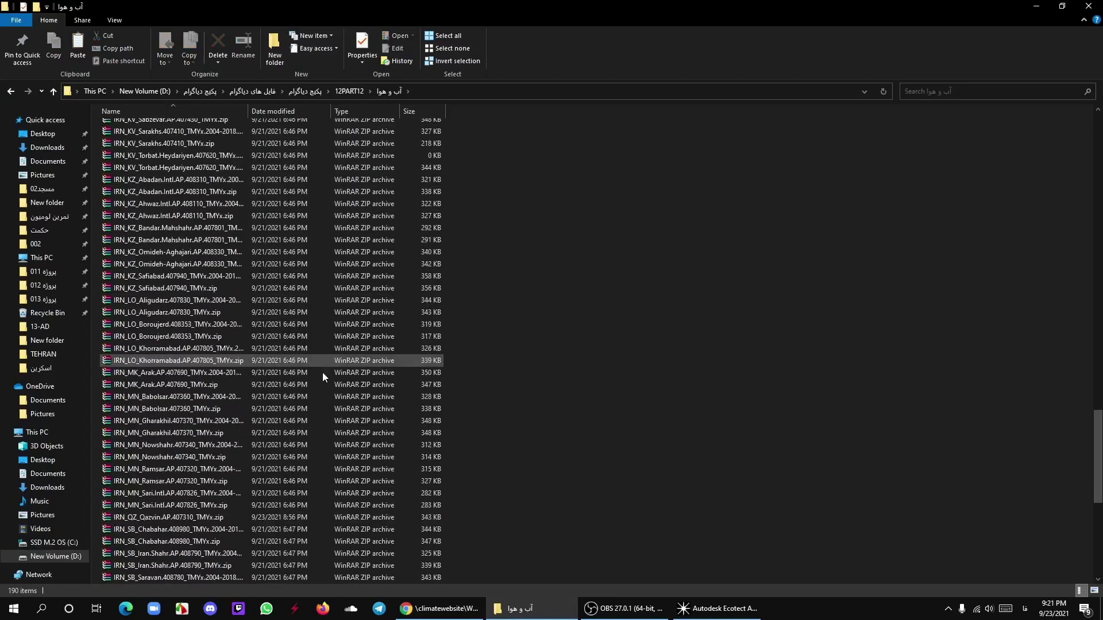
scroll(322, 372, "down", 10)
scroll(334, 402, "up", 20)
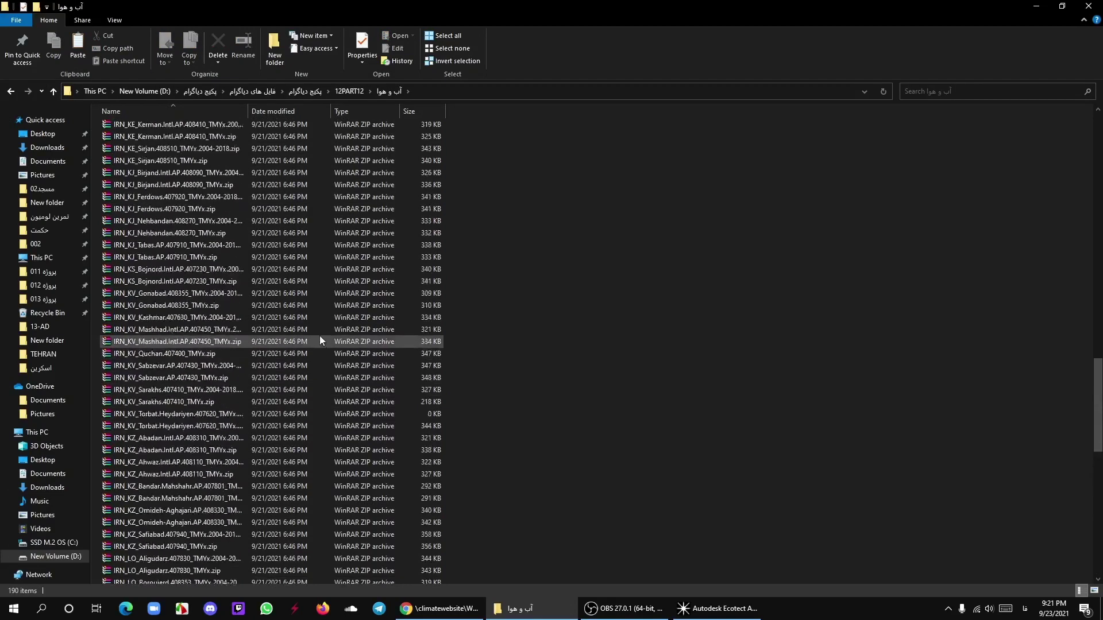
scroll(433, 385, "up", 7)
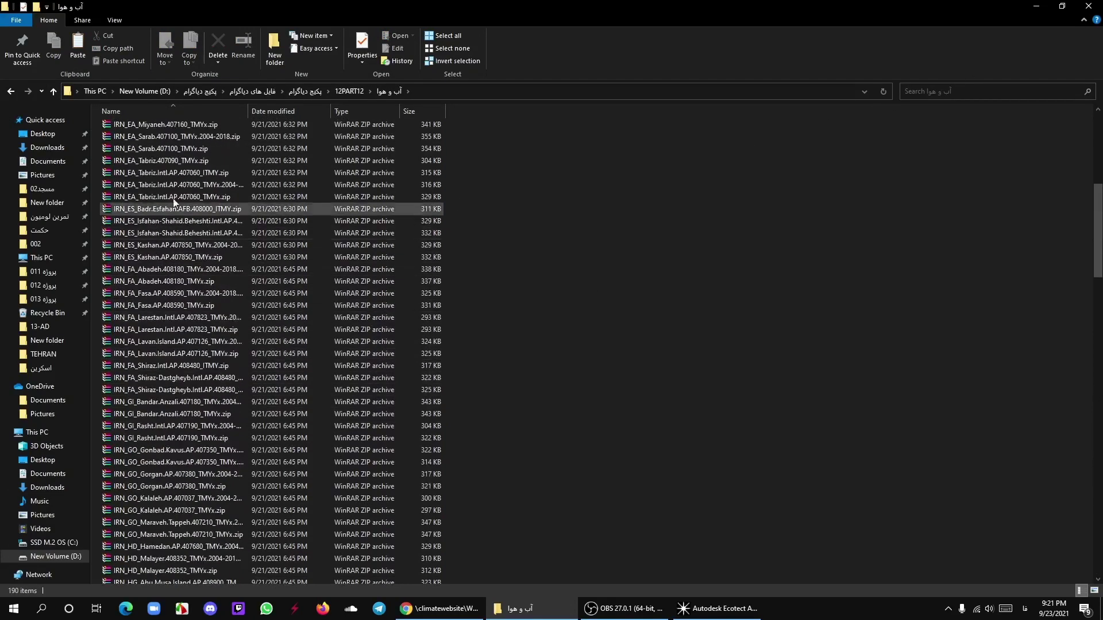
left_click(1044, 6)
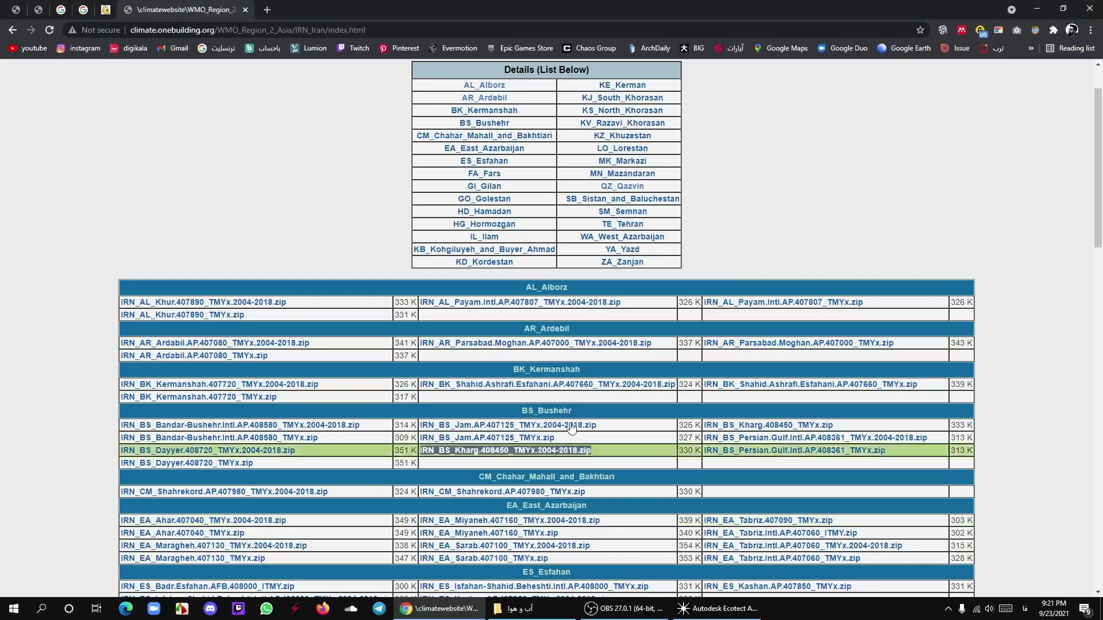
Go back to WMO Region 2 Asia and open WMO Region 3 - South America.
scroll(534, 351, "down", 4)
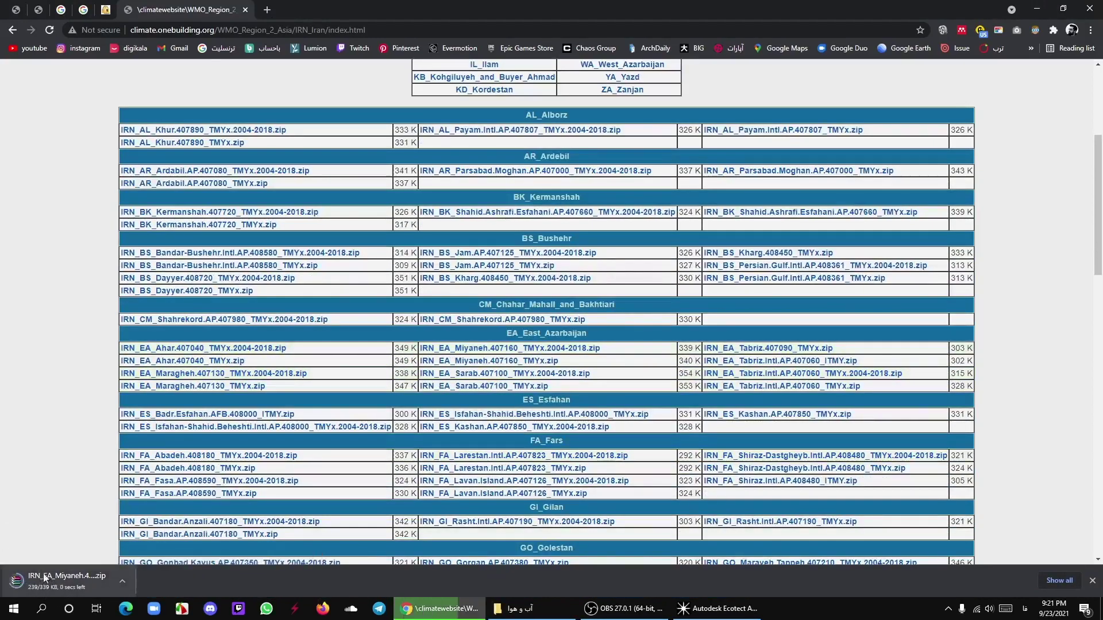
scroll(515, 194, "up", 1)
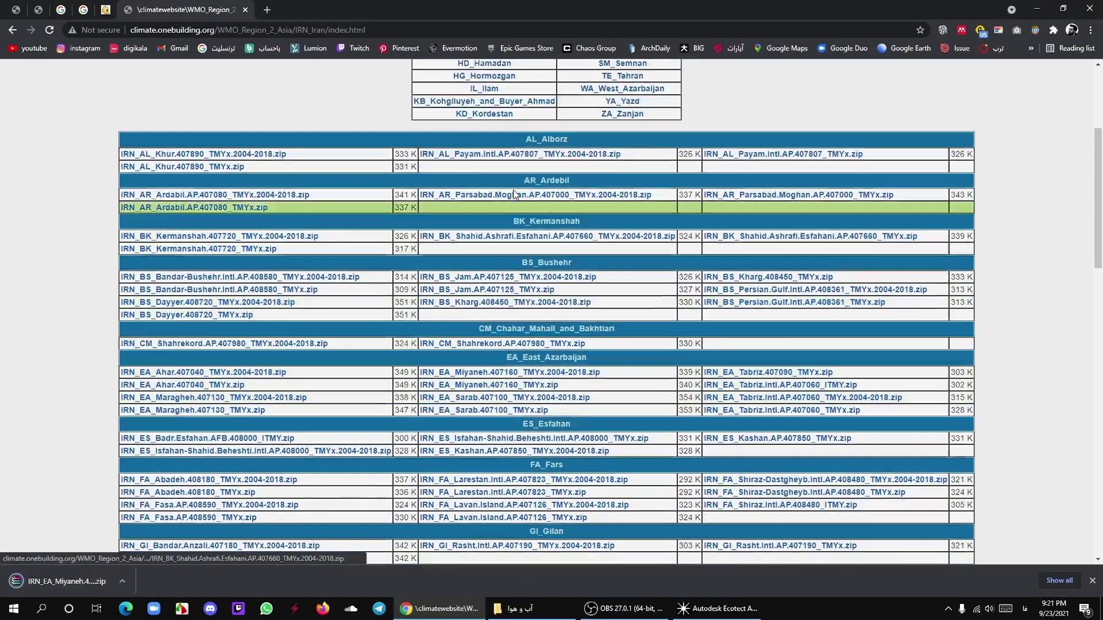
scroll(515, 194, "up", 4)
left_click(12, 31)
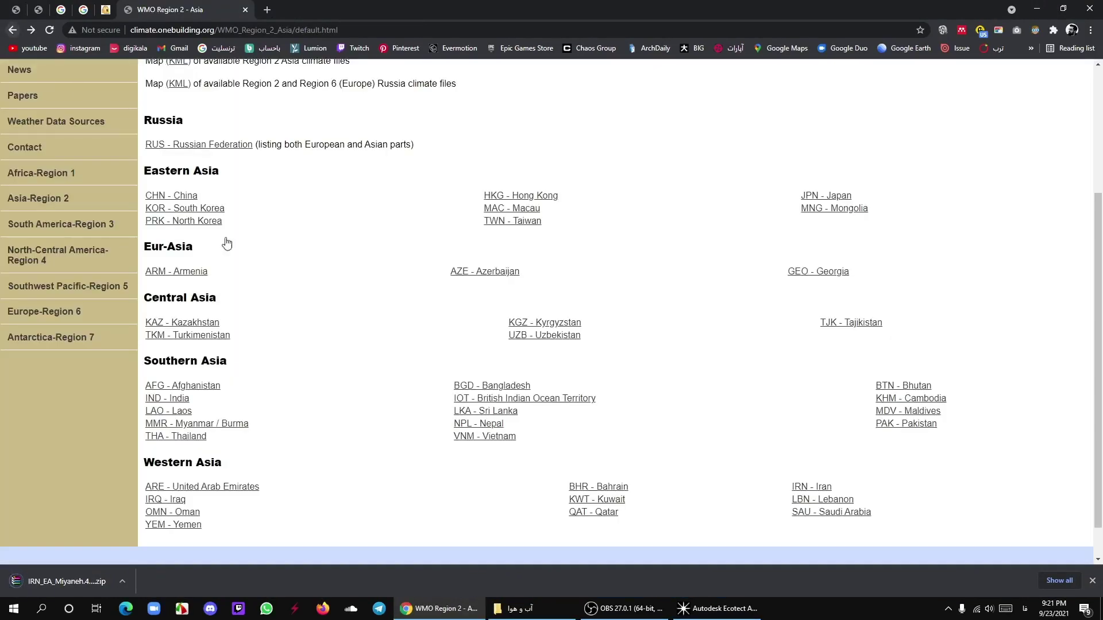
scroll(208, 129, "up", 3)
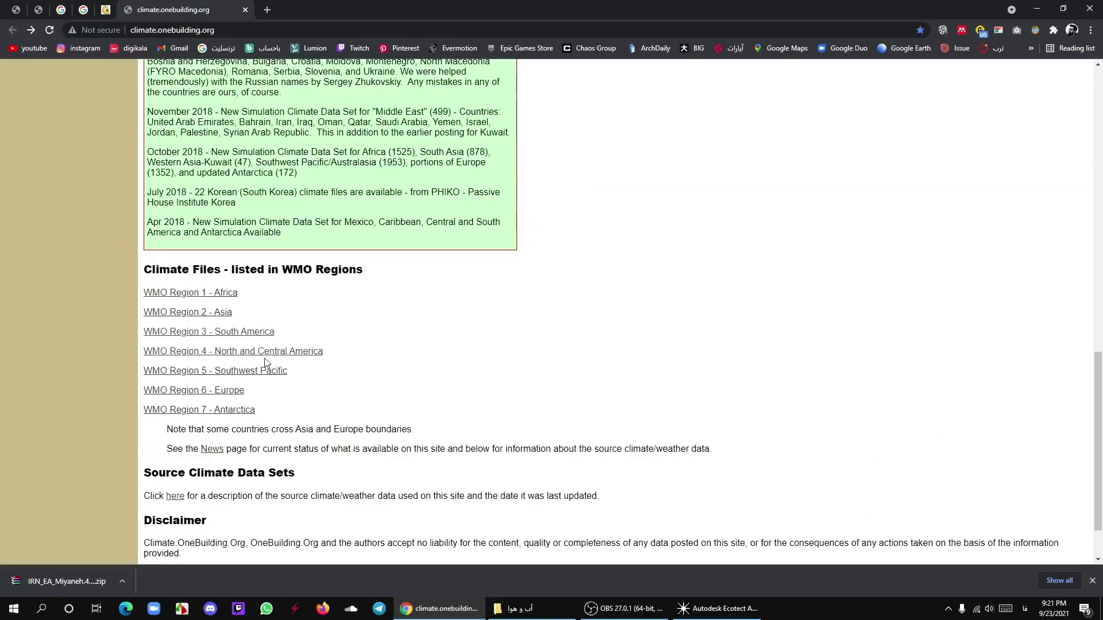
left_click(247, 333)
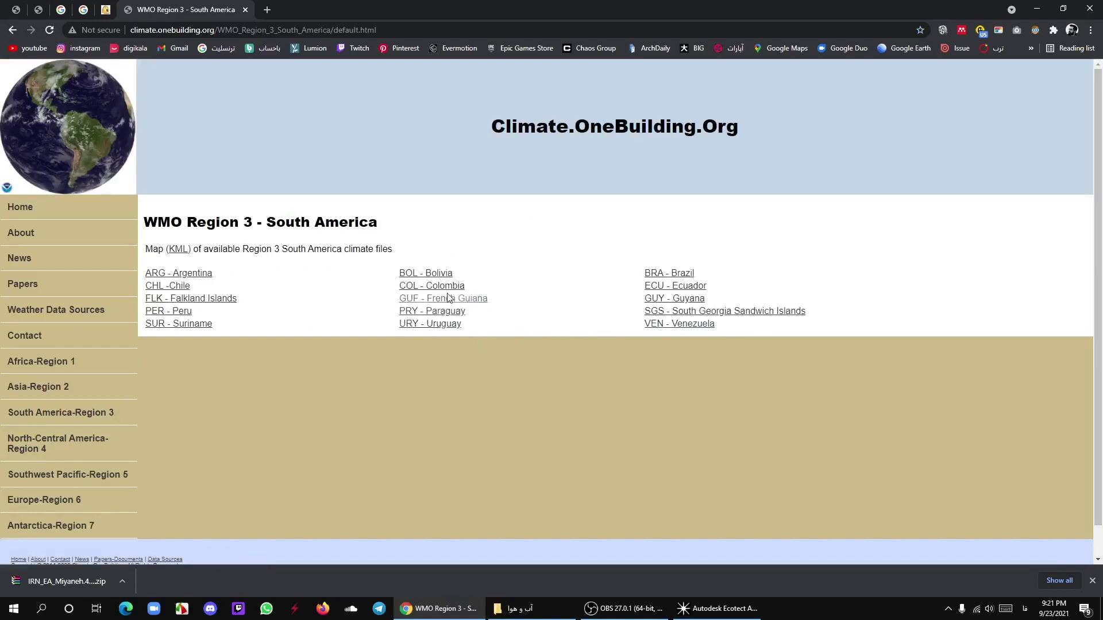
Browse the COL - Colombia climate files, return to the country list, then switch to Explorer.
left_click(432, 286)
scroll(556, 329, "down", 3)
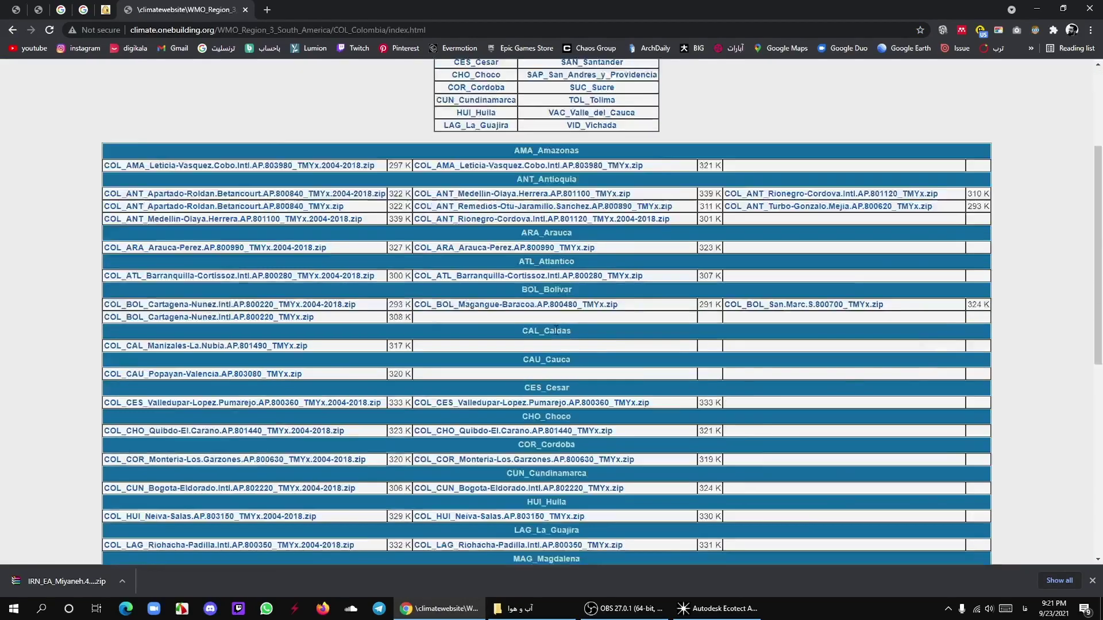
scroll(556, 329, "down", 5)
scroll(556, 329, "down", 5)
scroll(672, 281, "up", 15)
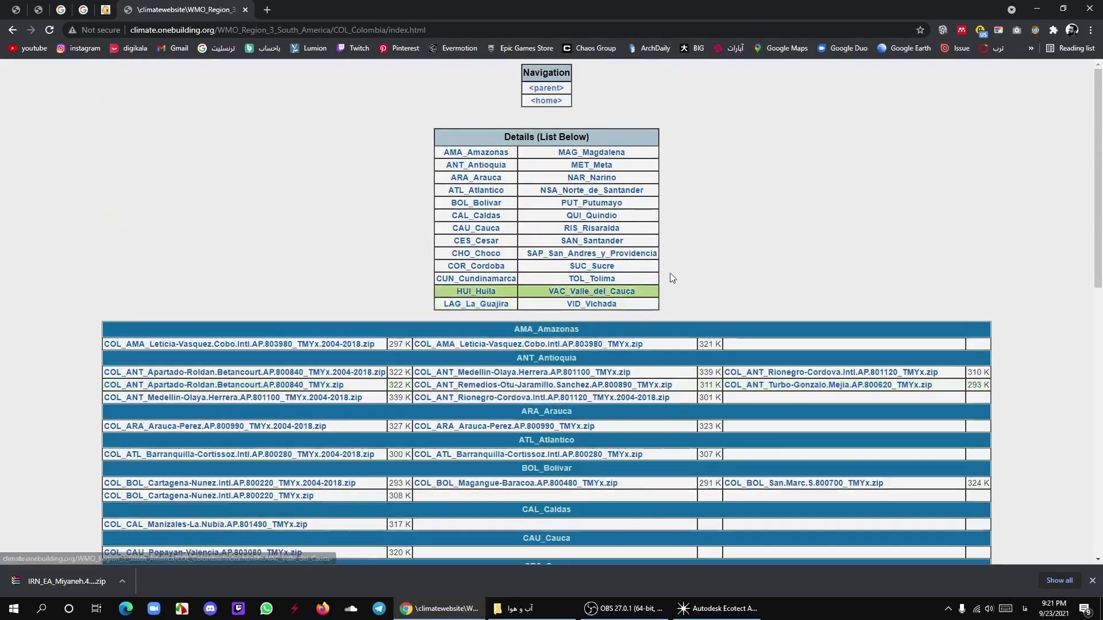
left_click(13, 30)
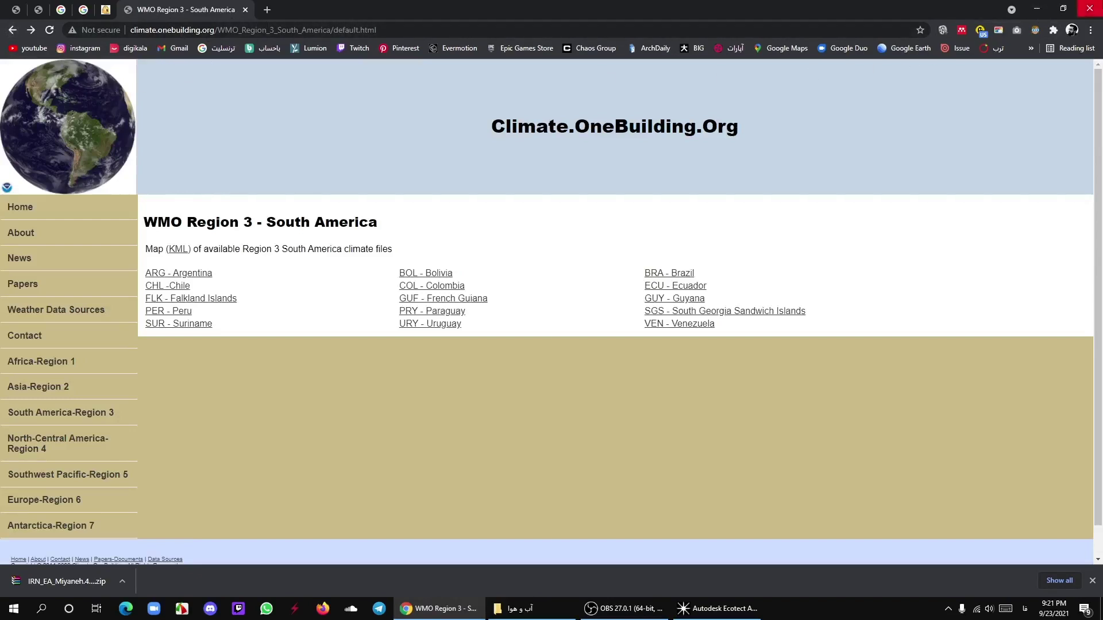
key("alt+Tab")
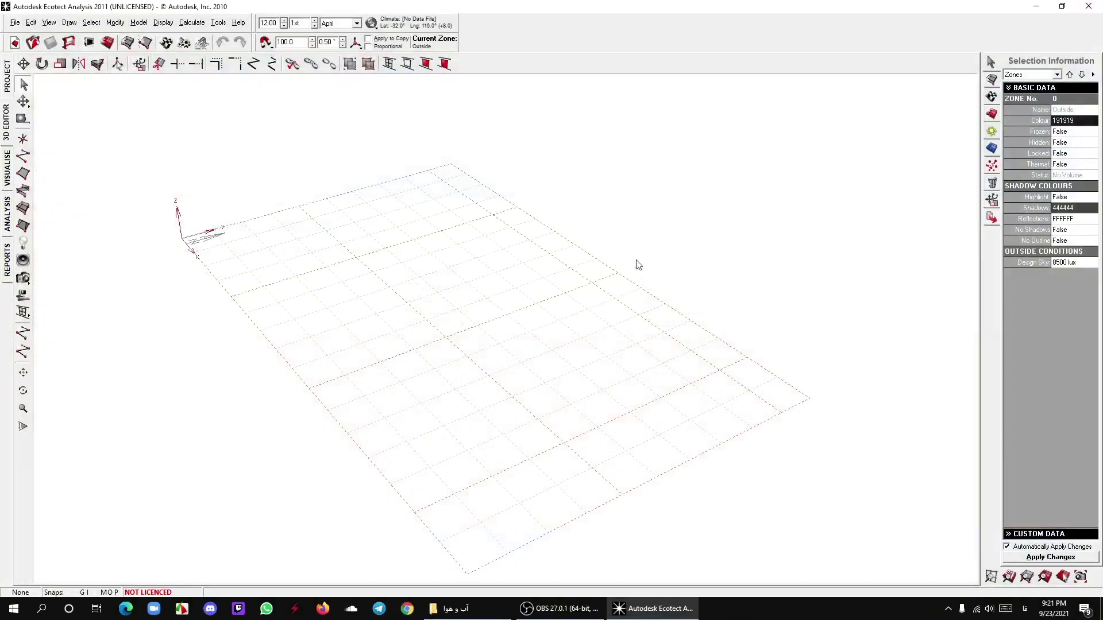
left_click(451, 608)
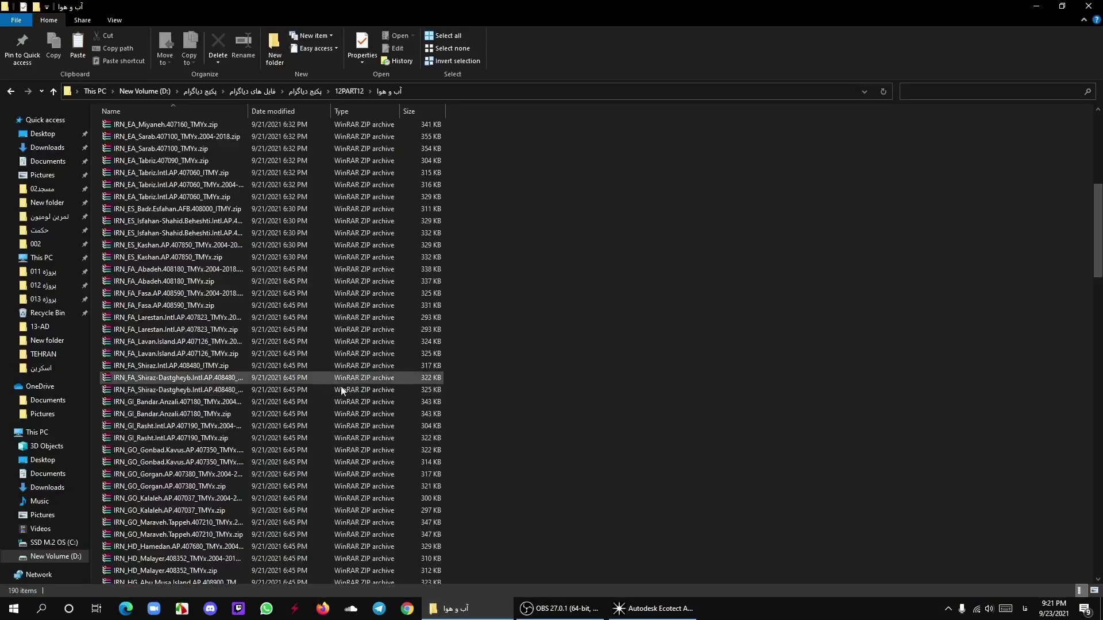
Open IRN_TE_Tehran-Mehrabad.Intl.AP.407540_TMYx.2004-2018.zip in WinRAR.
scroll(191, 373, "down", 5)
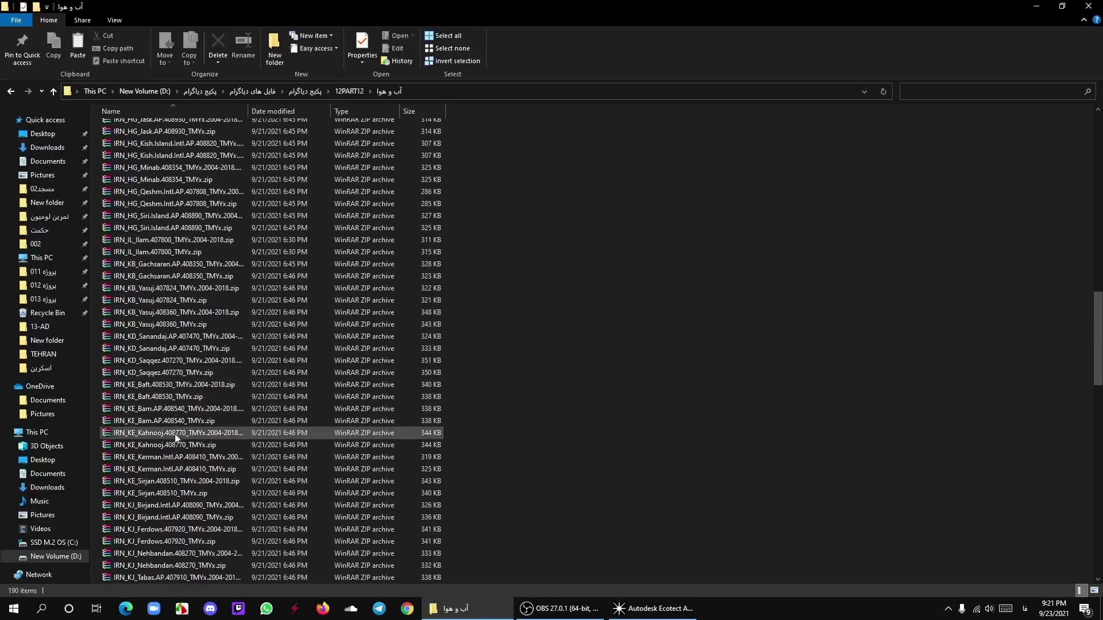
scroll(175, 433, "down", 10)
scroll(177, 436, "down", 5)
scroll(177, 436, "down", 4)
scroll(177, 484, "down", 4)
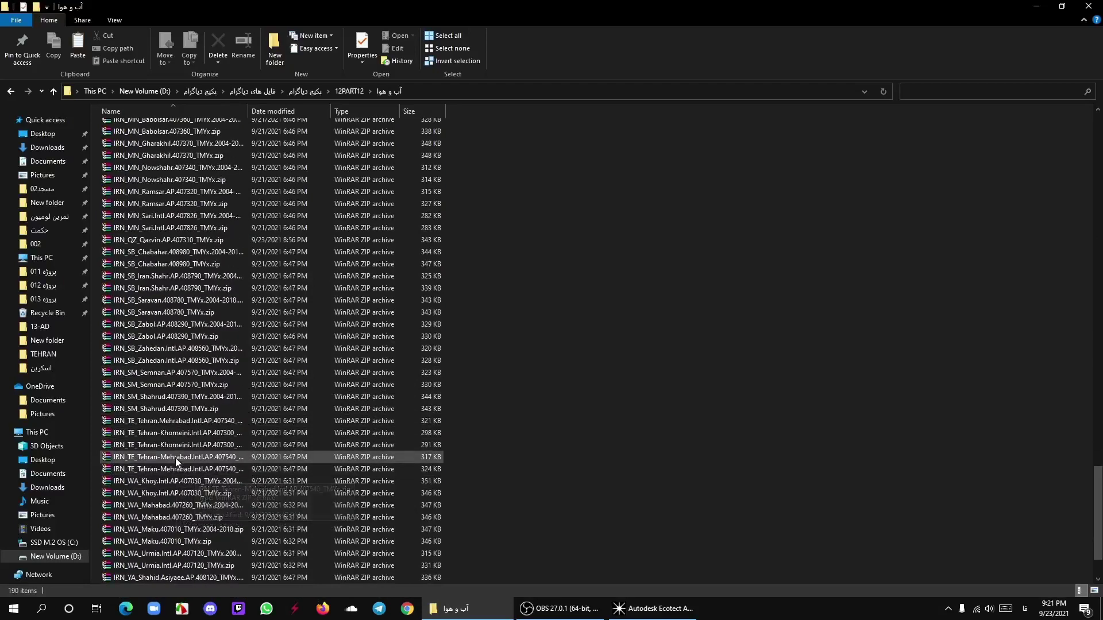
double_click(172, 457)
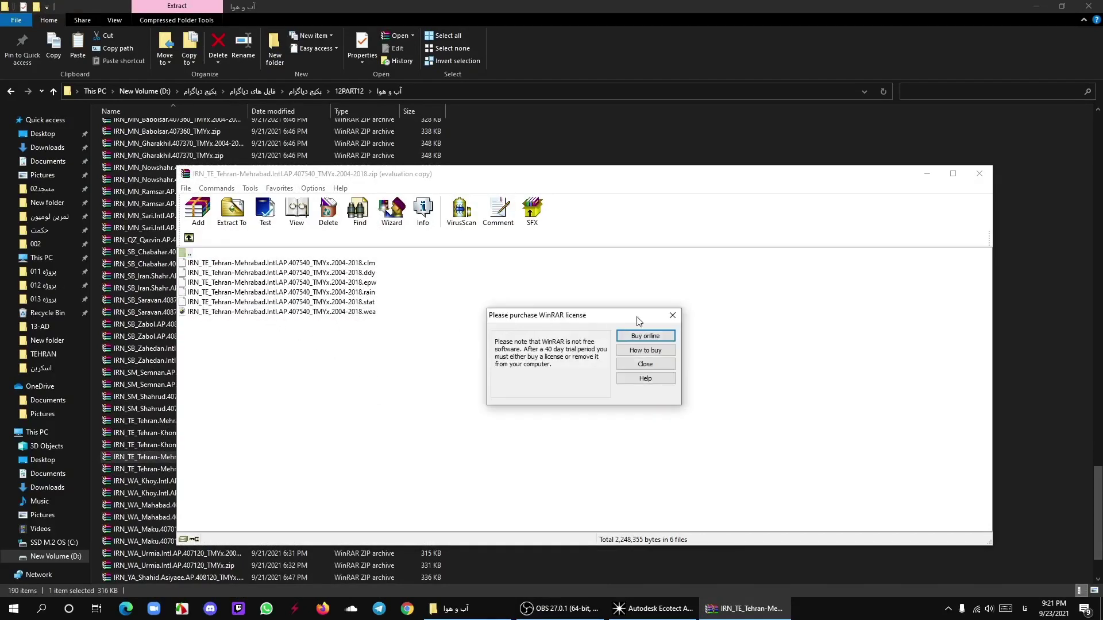
Dismiss the WinRAR licence reminder, minimize windows, and confirm the desktop TEHRAN folder is empty.
left_click(671, 315)
left_click(1037, 7)
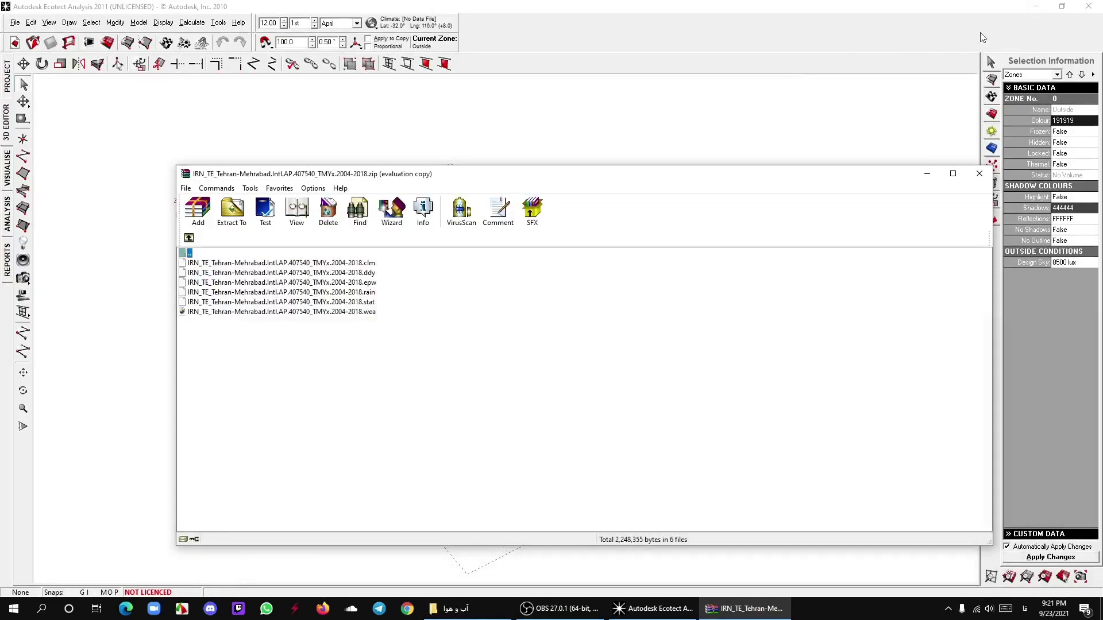
left_click(1035, 7)
double_click(21, 68)
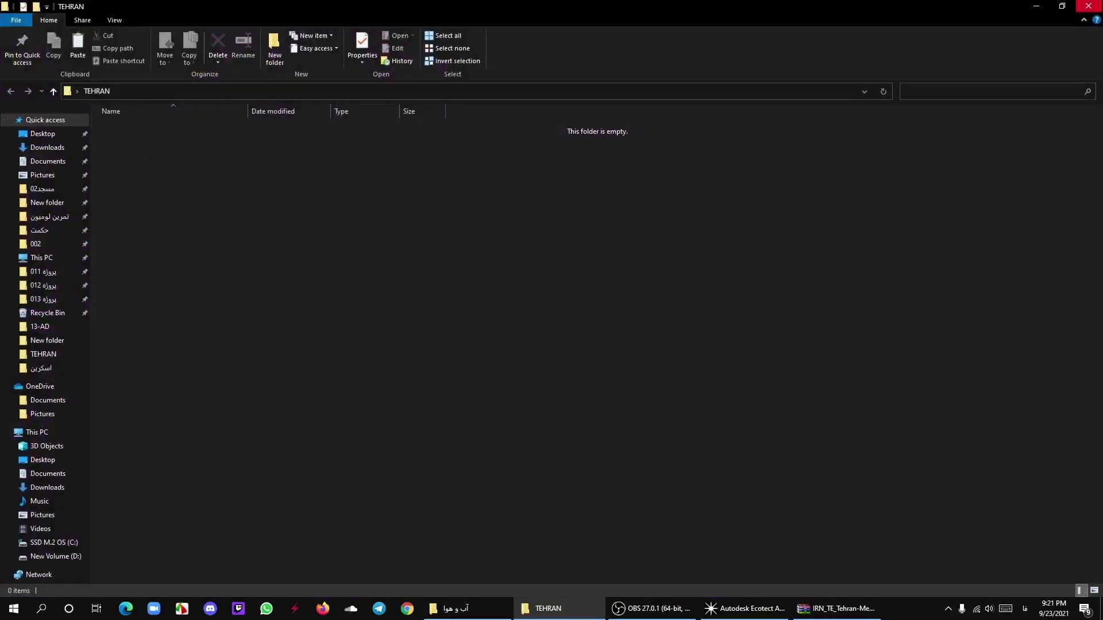
left_click(1089, 6)
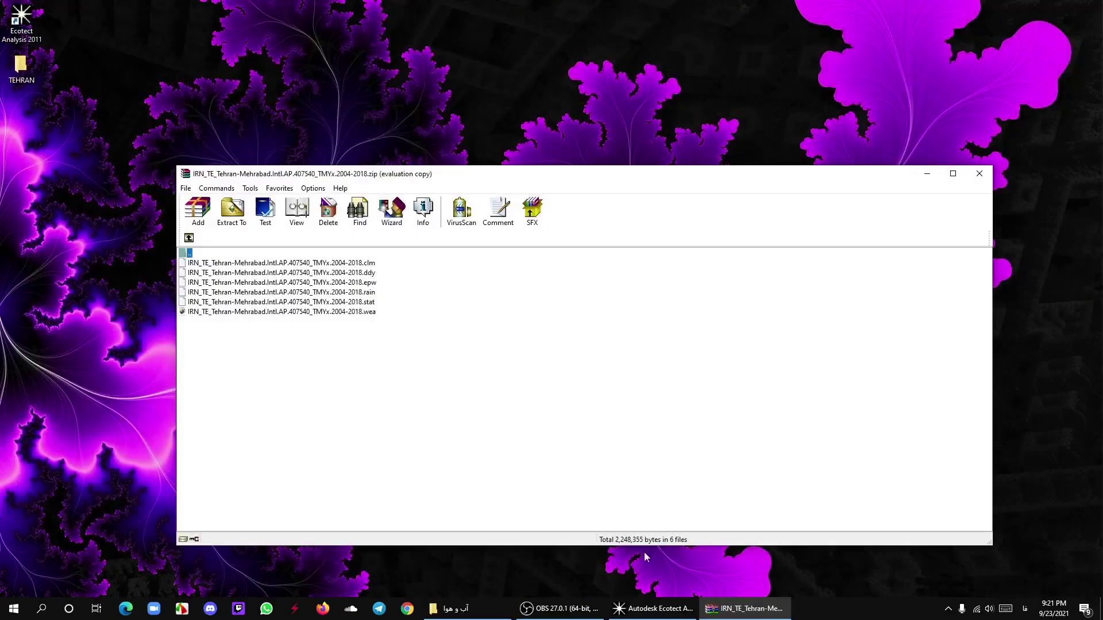
Drag all six Tehran-Mehrabad files into the TEHRAN folder, close WinRAR, and open the folder.
left_click(284, 264)
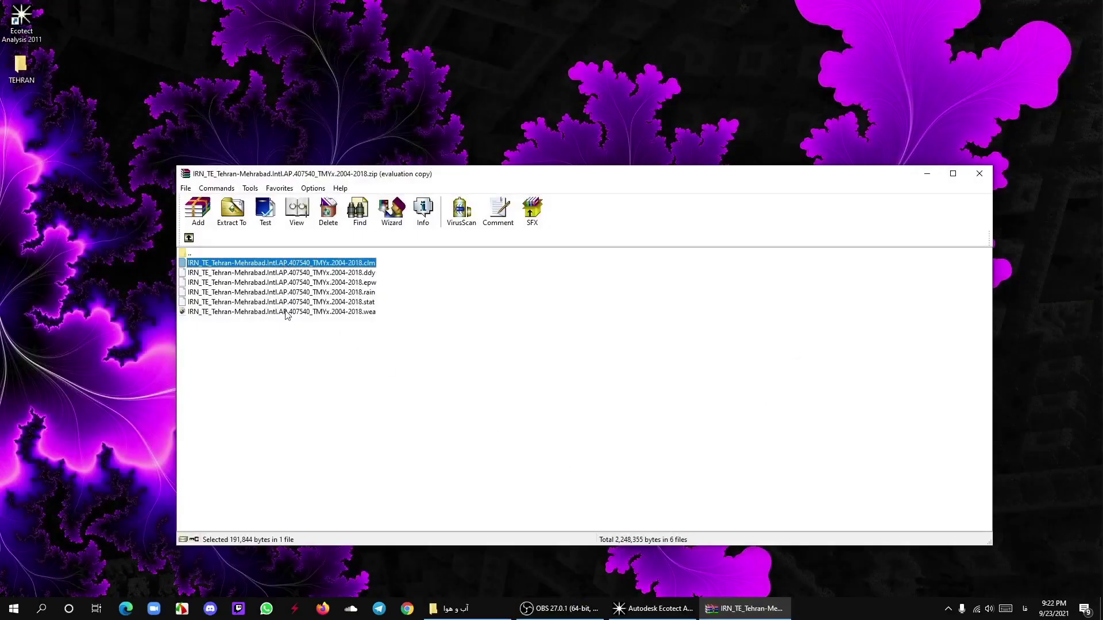
left_click(287, 314, "shift")
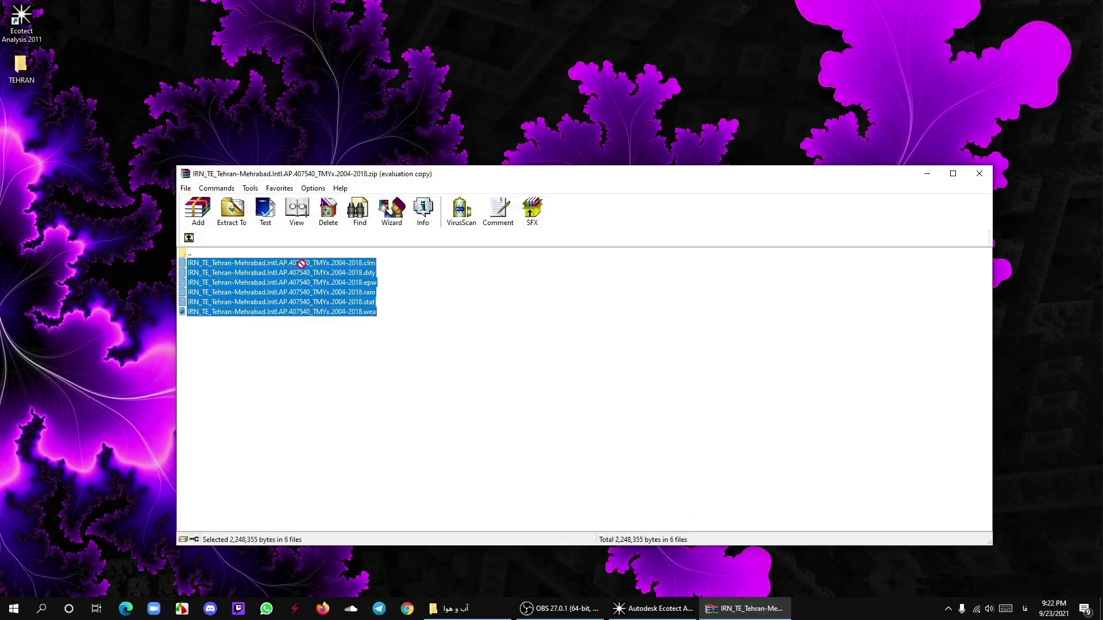
left_click_drag(326, 179, 21, 68)
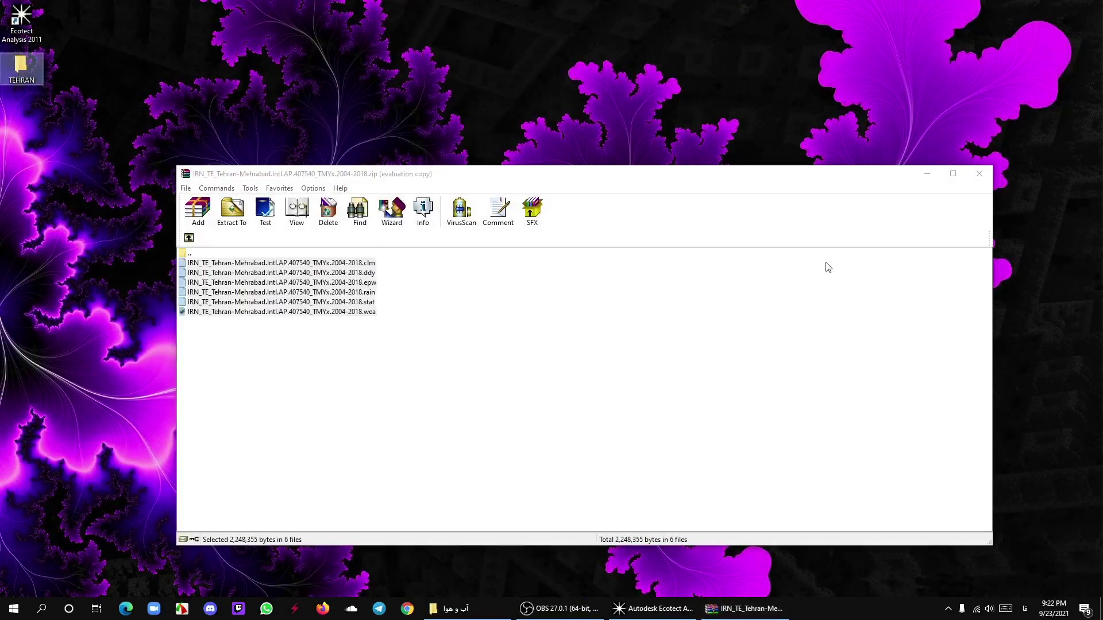
left_click(979, 174)
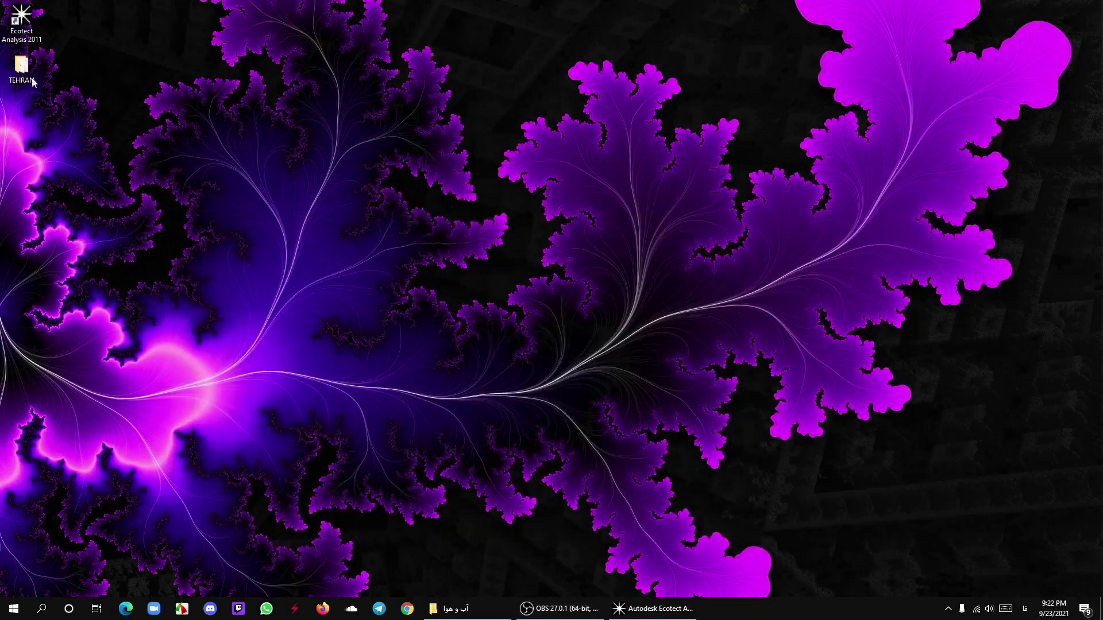
key("Return")
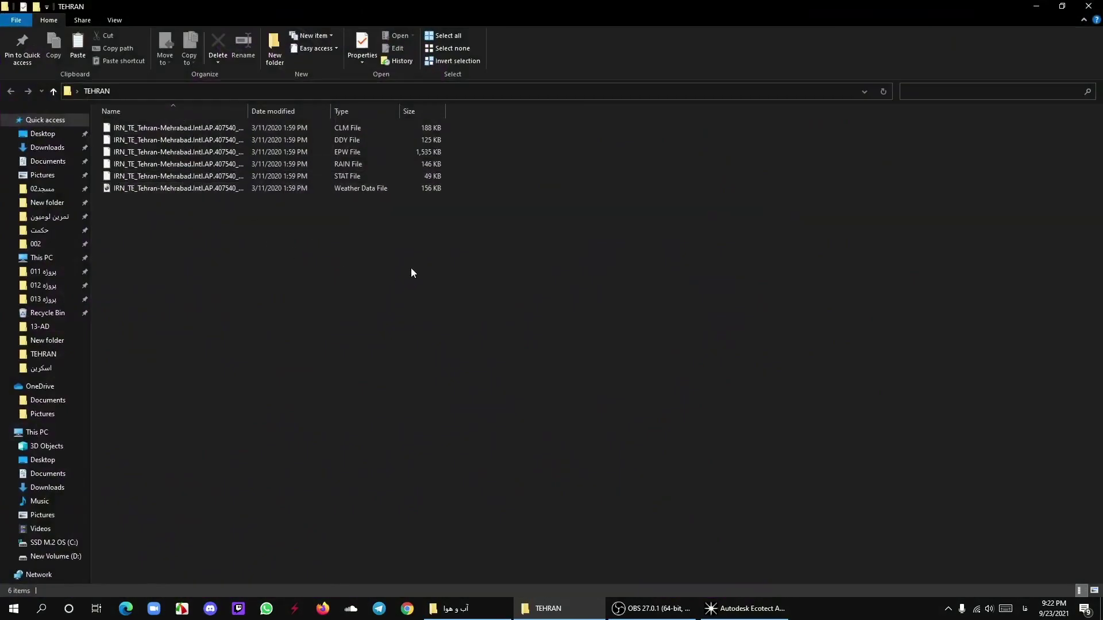
Refresh the TEHRAN folder and reveal the .wea file's full name, cancelling the rename.
right_click(411, 268)
left_click(463, 316)
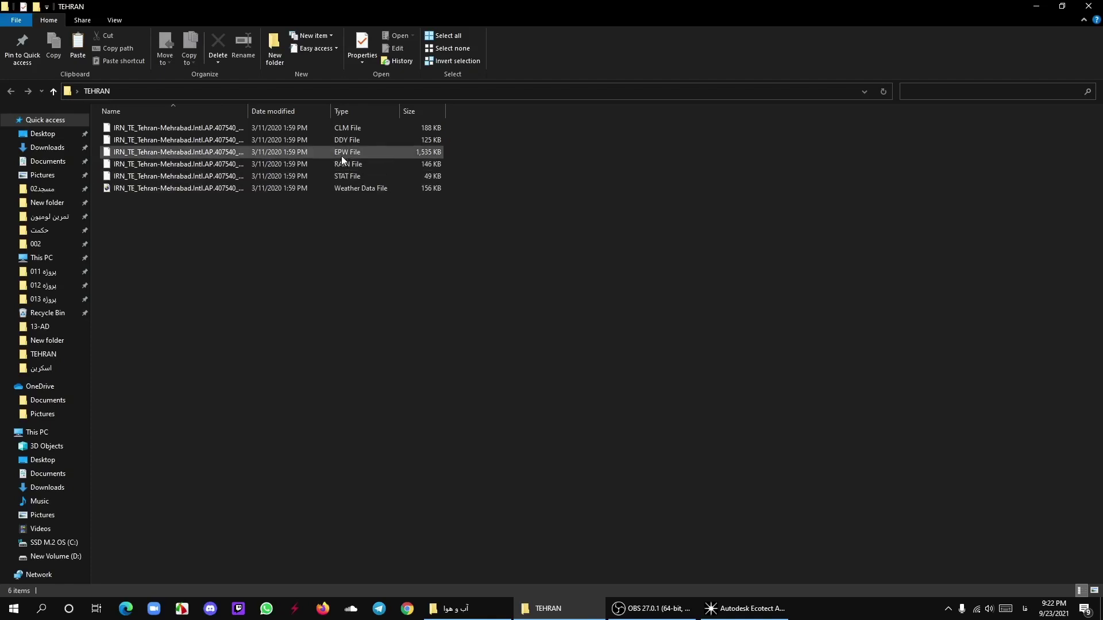
left_click(281, 190)
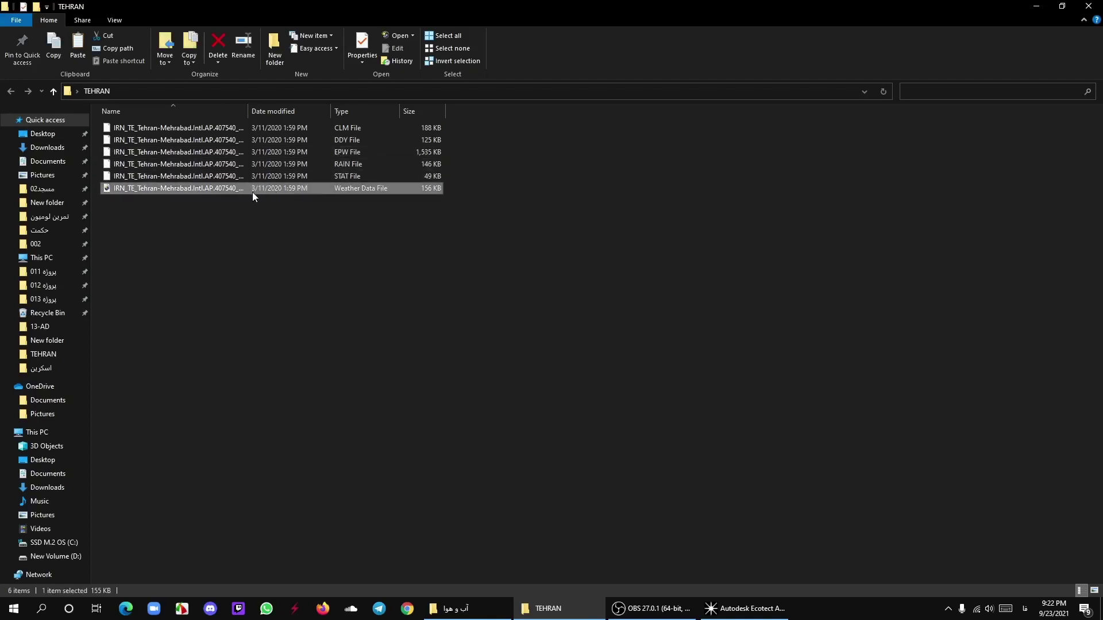
left_click(219, 191)
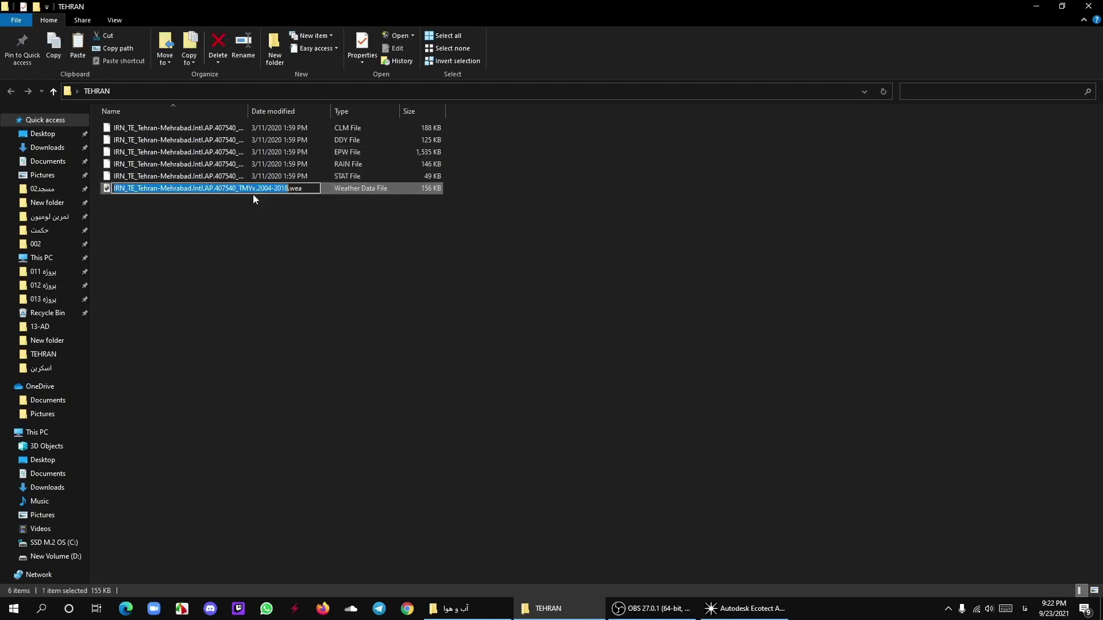
left_click(495, 278)
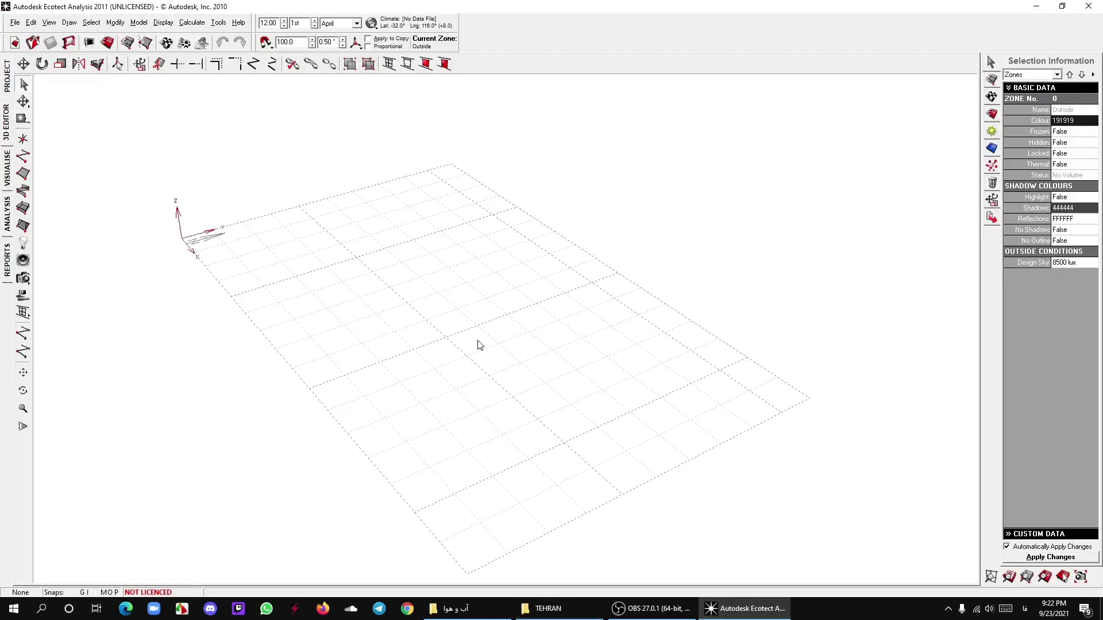
left_click(372, 23)
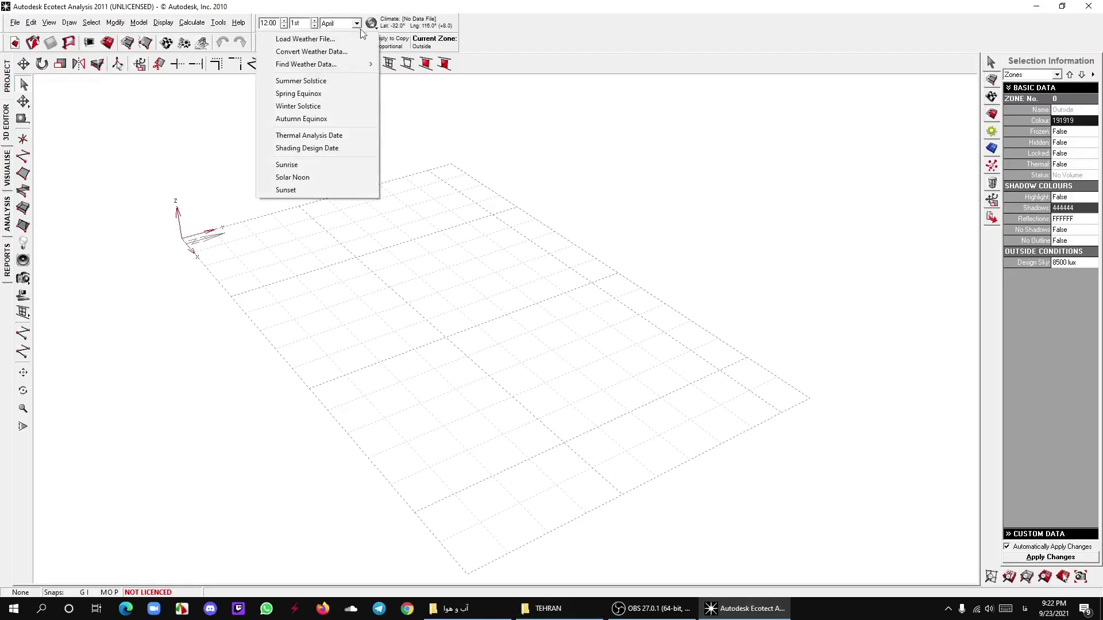
left_click(356, 40)
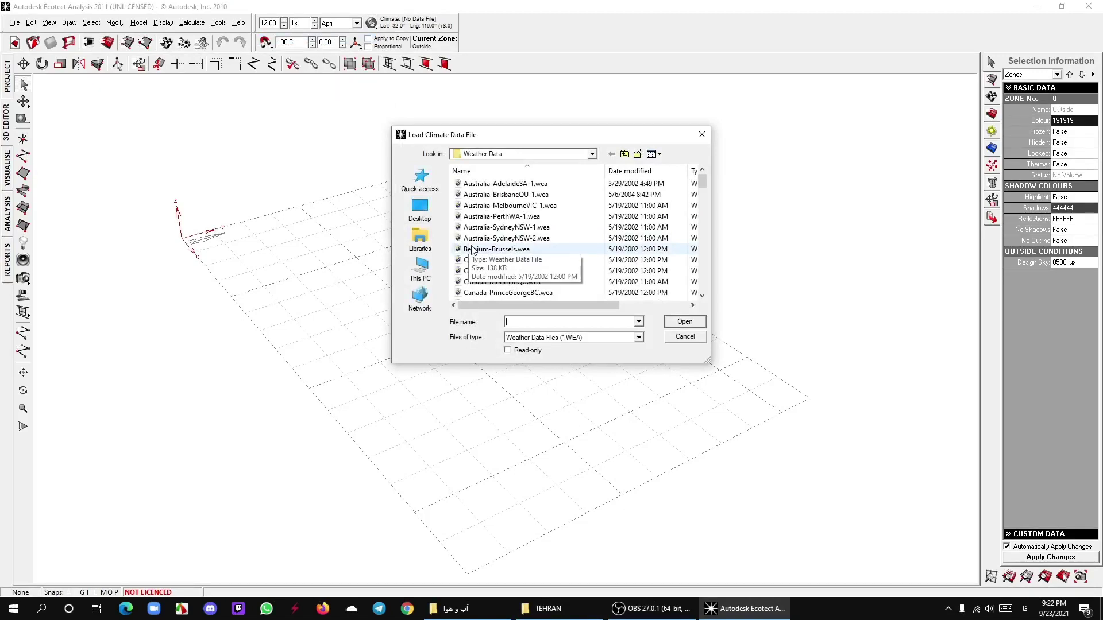
scroll(472, 250, "down", 2)
scroll(494, 251, "down", 15)
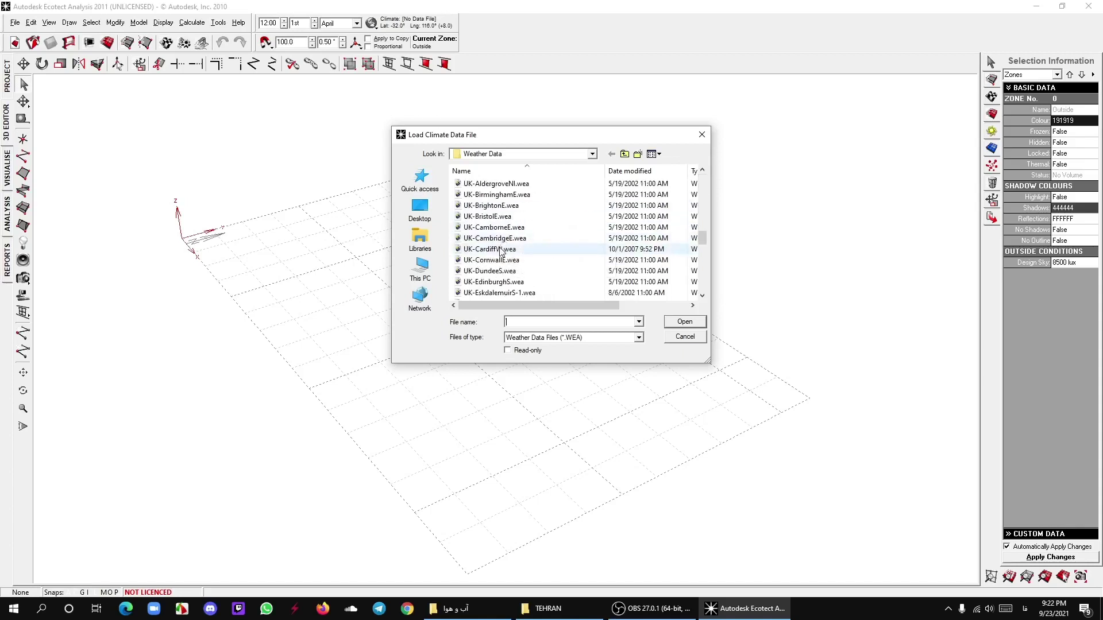
scroll(500, 253, "down", 6)
scroll(501, 270, "down", 3)
scroll(502, 276, "up", 3)
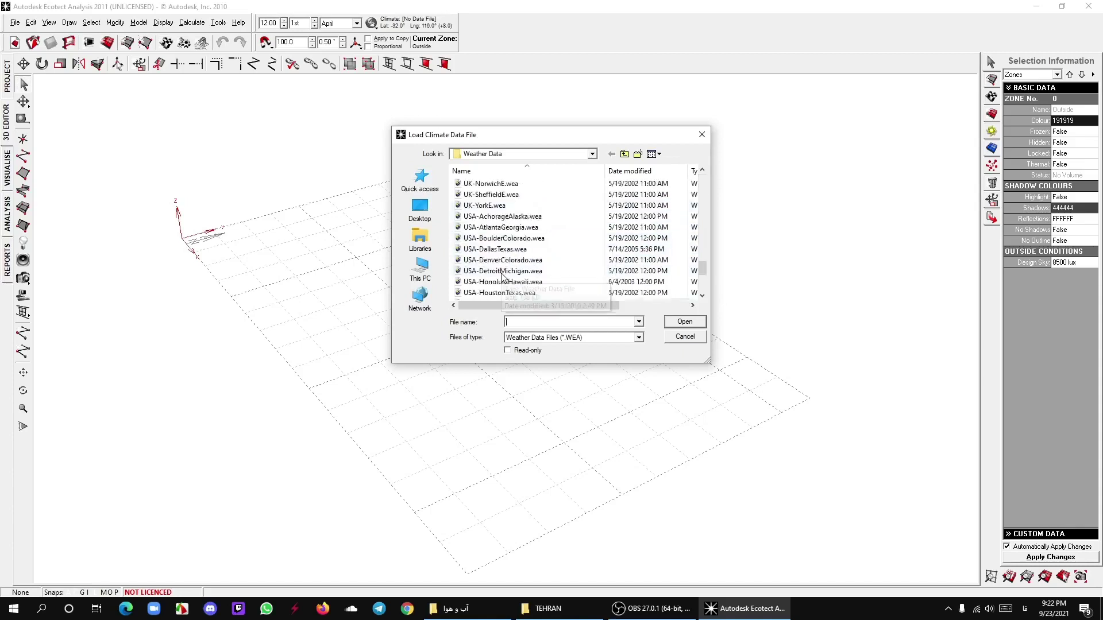
scroll(501, 279, "up", 2)
scroll(501, 284, "down", 5)
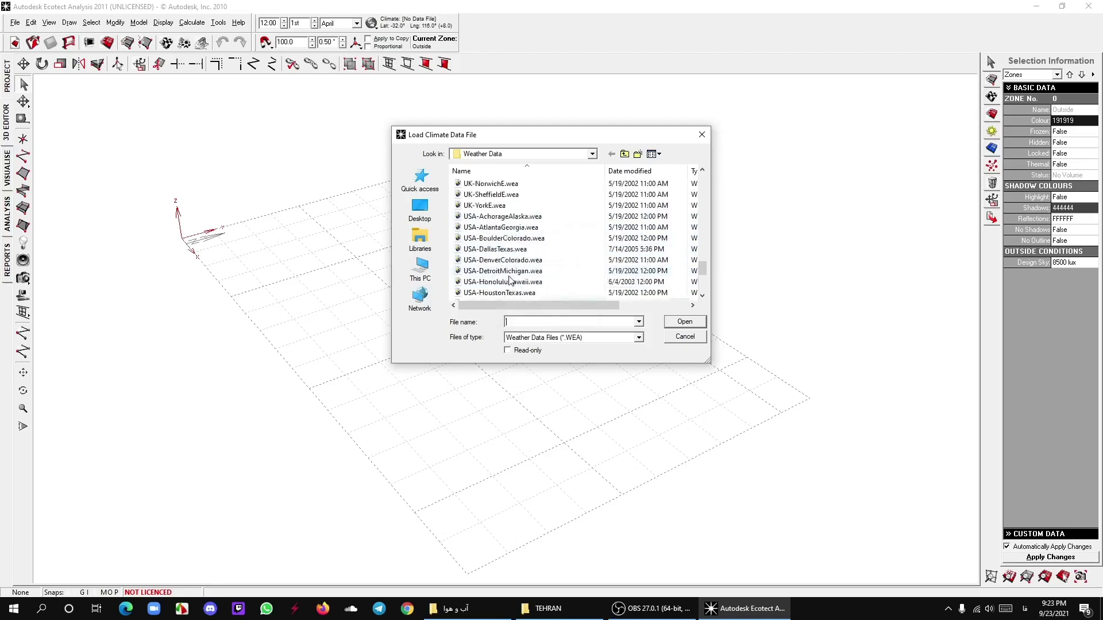
scroll(516, 256, "up", 10)
scroll(505, 247, "up", 10)
scroll(493, 240, "up", 10)
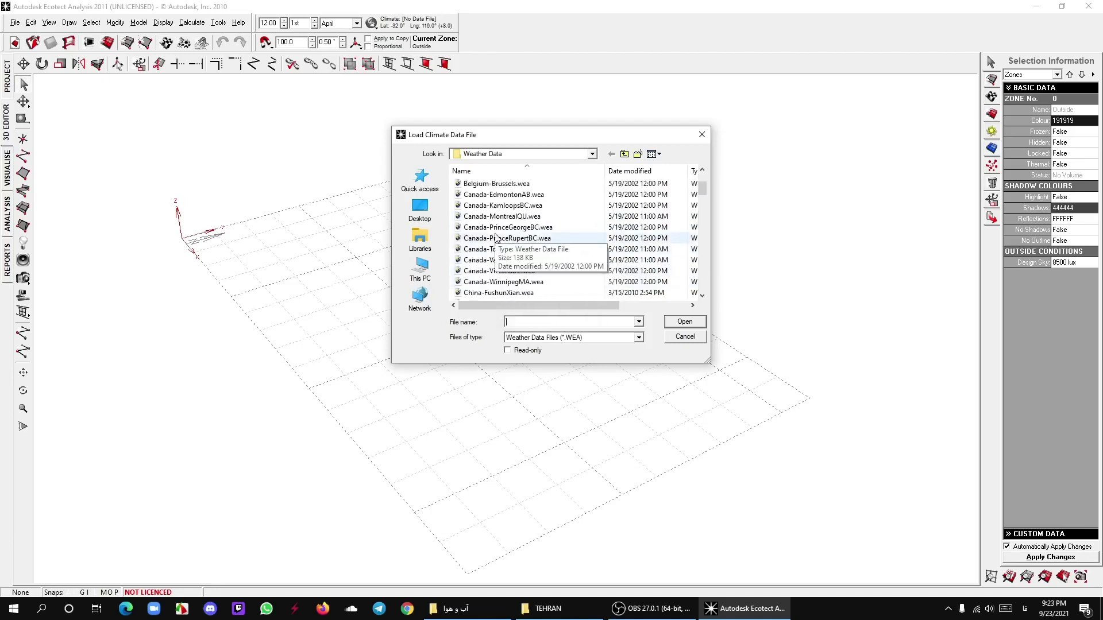
scroll(493, 240, "up", 3)
left_click(424, 221)
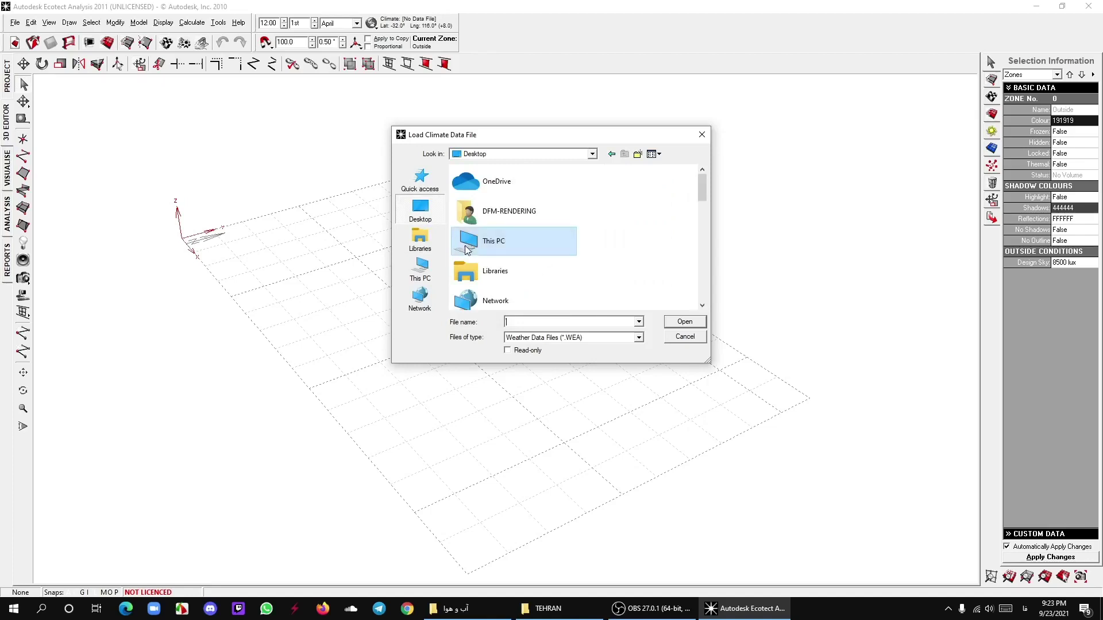
scroll(485, 245, "down", 5)
scroll(483, 253, "up", 3)
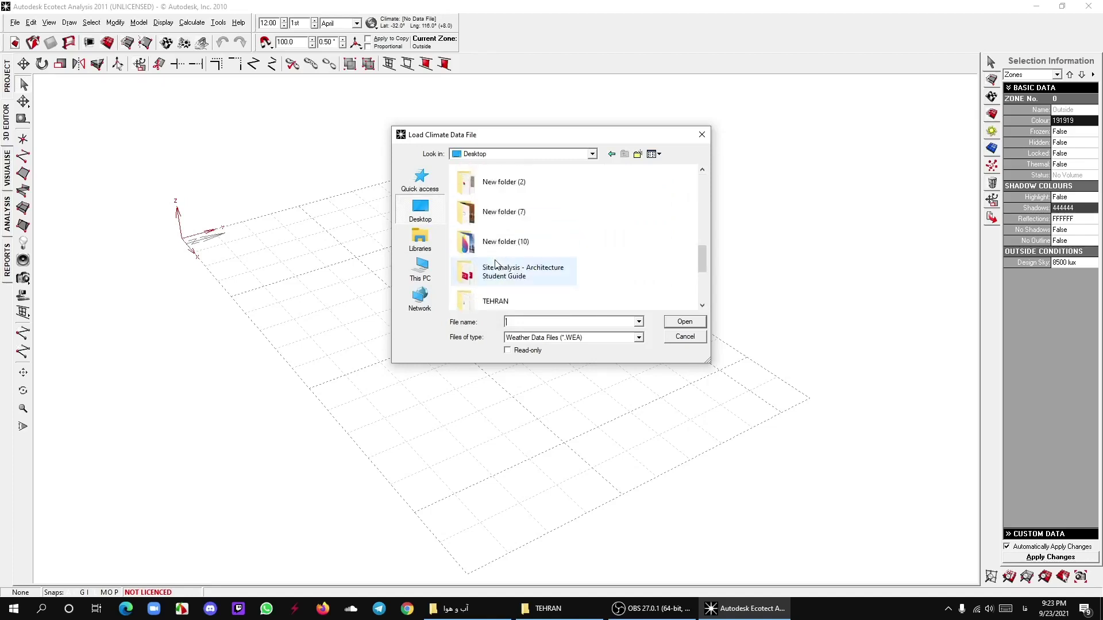
scroll(494, 268, "up", 3)
scroll(503, 262, "up", 3)
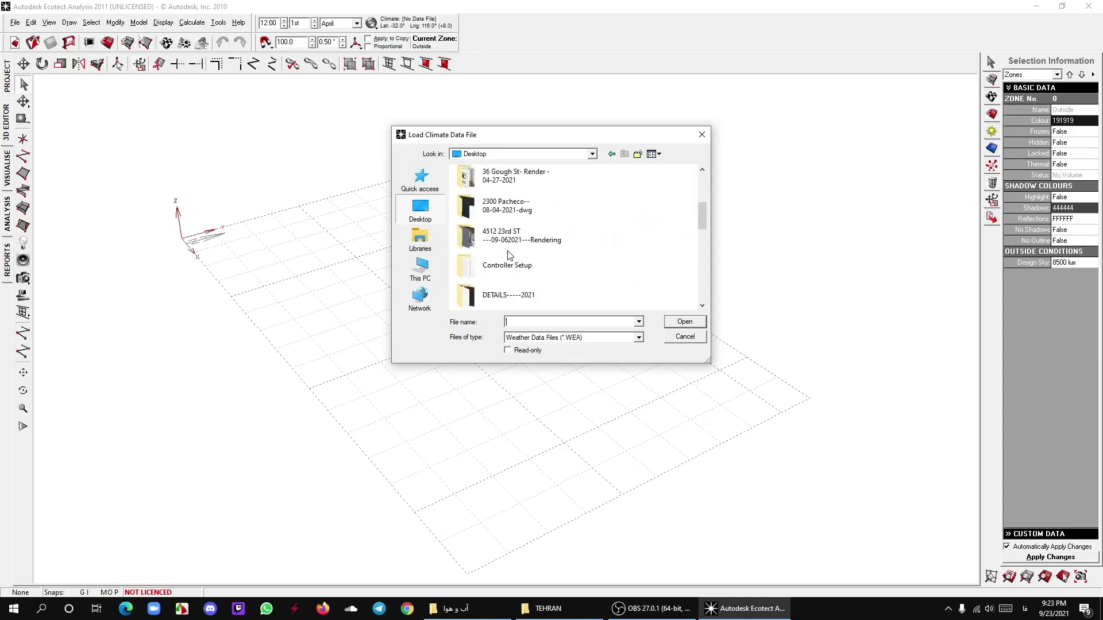
scroll(507, 254, "down", 2)
scroll(509, 254, "down", 3)
scroll(509, 253, "up", 2)
scroll(509, 255, "up", 5)
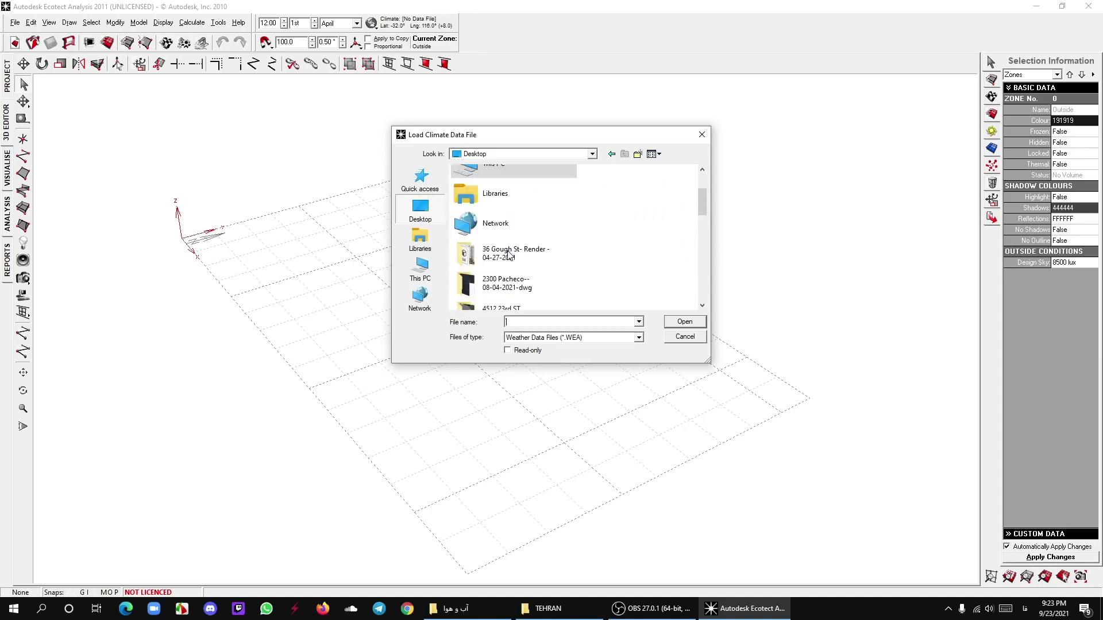
scroll(509, 255, "up", 2)
scroll(509, 255, "down", 5)
scroll(507, 255, "down", 2)
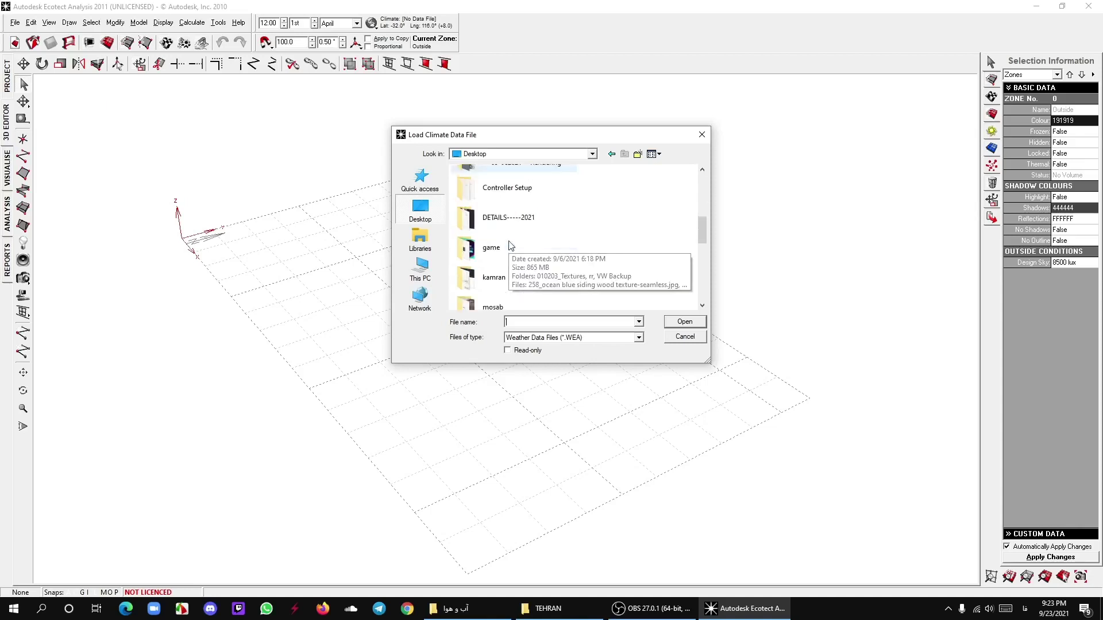
scroll(502, 208, "down", 3)
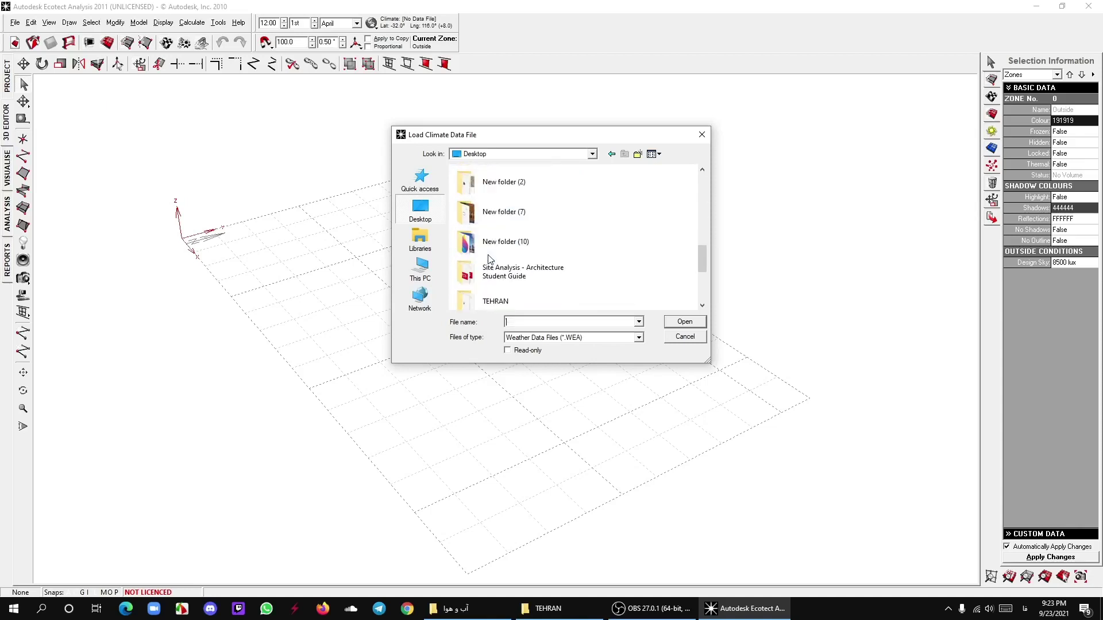
double_click(489, 294)
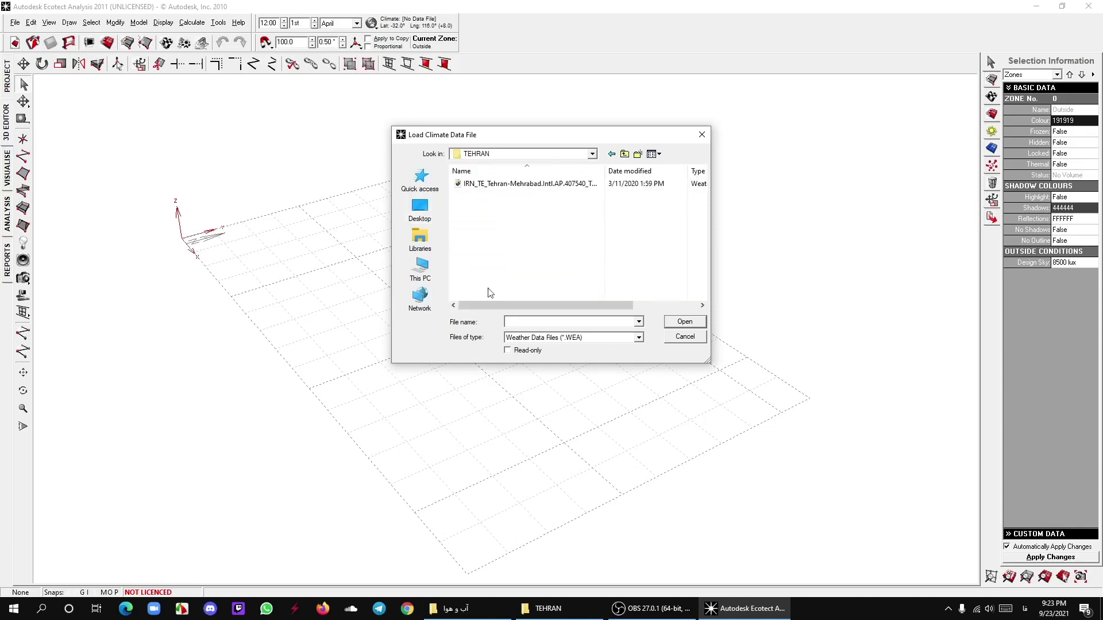
double_click(529, 184)
left_click(638, 328)
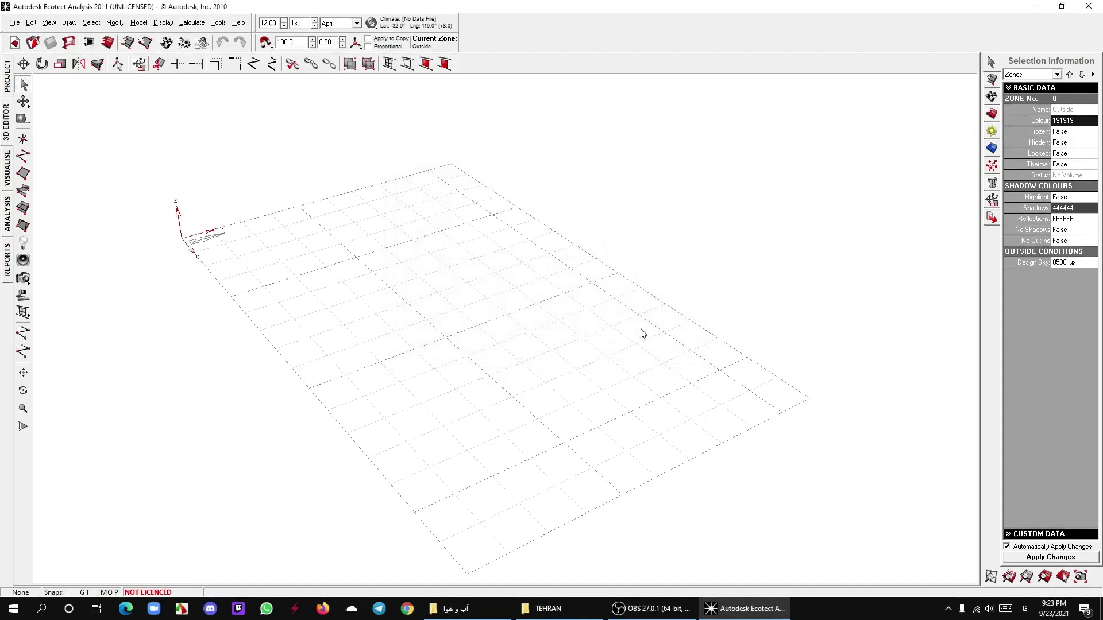
Choose Convert Weather Data... from the climate globe dropdown.
left_click(379, 27)
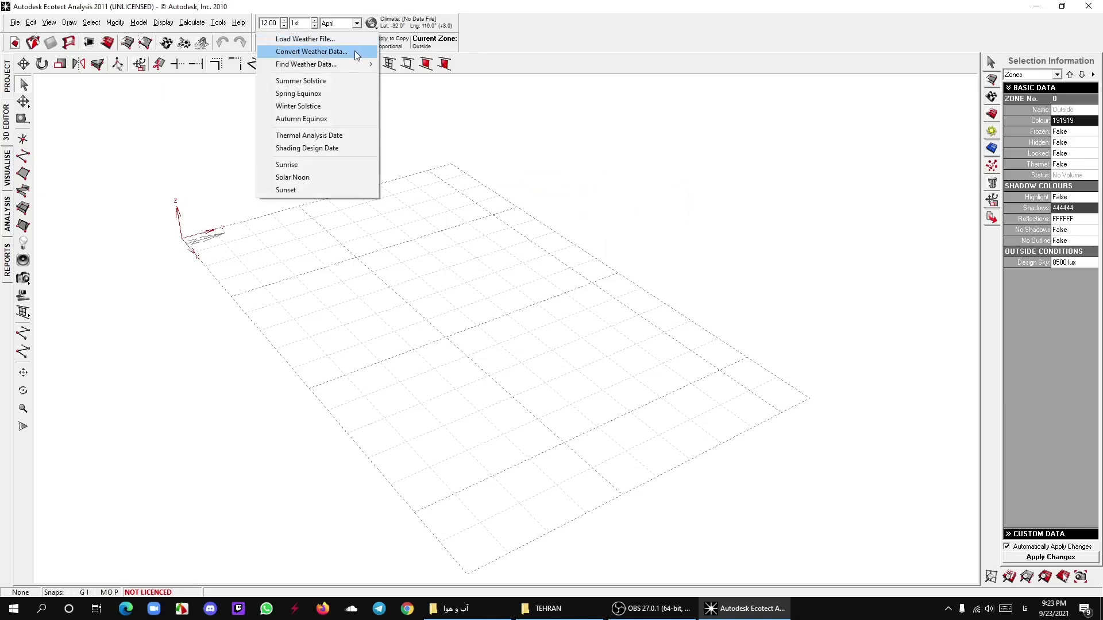
left_click(312, 52)
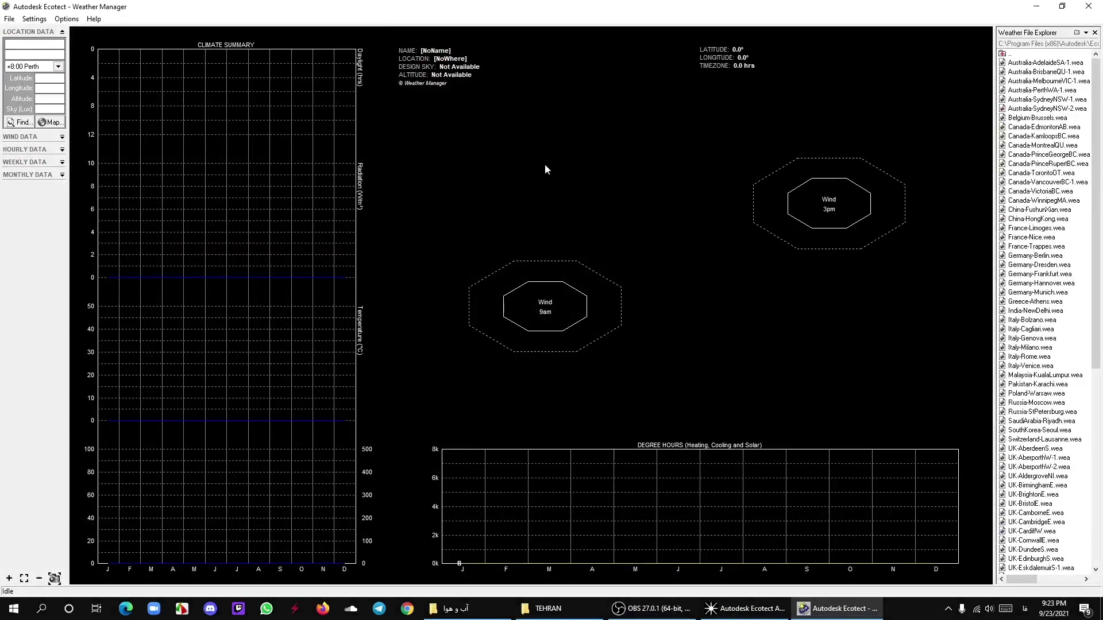
Try opening the Tehran .wea file from Desktop > TEHRAN and dismiss the not-a-WeaTool-file error.
left_click(9, 19)
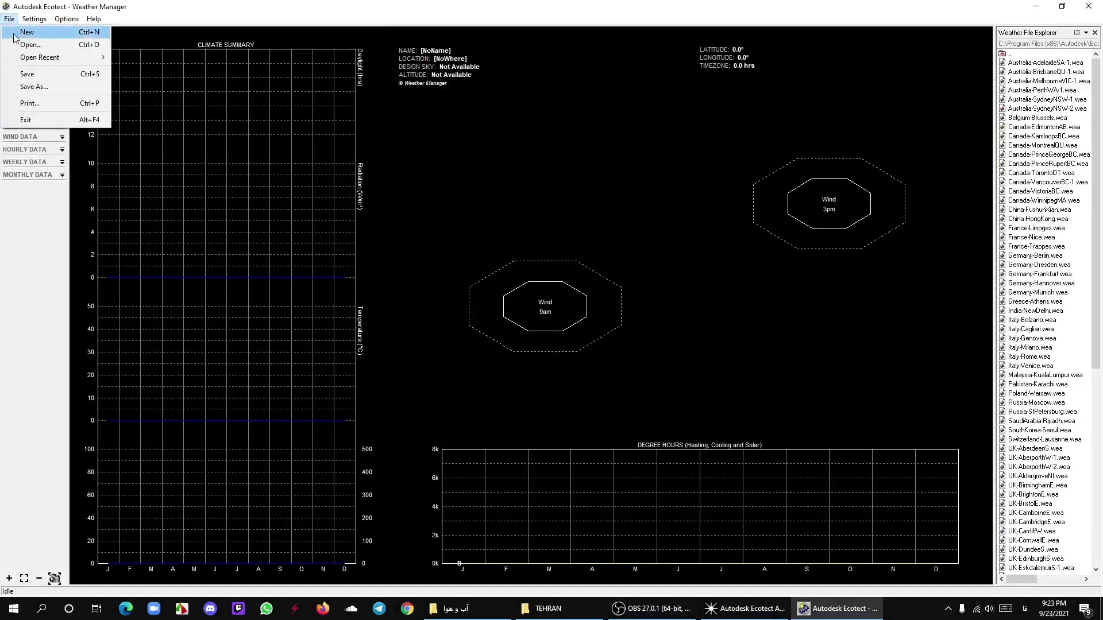
left_click(27, 45)
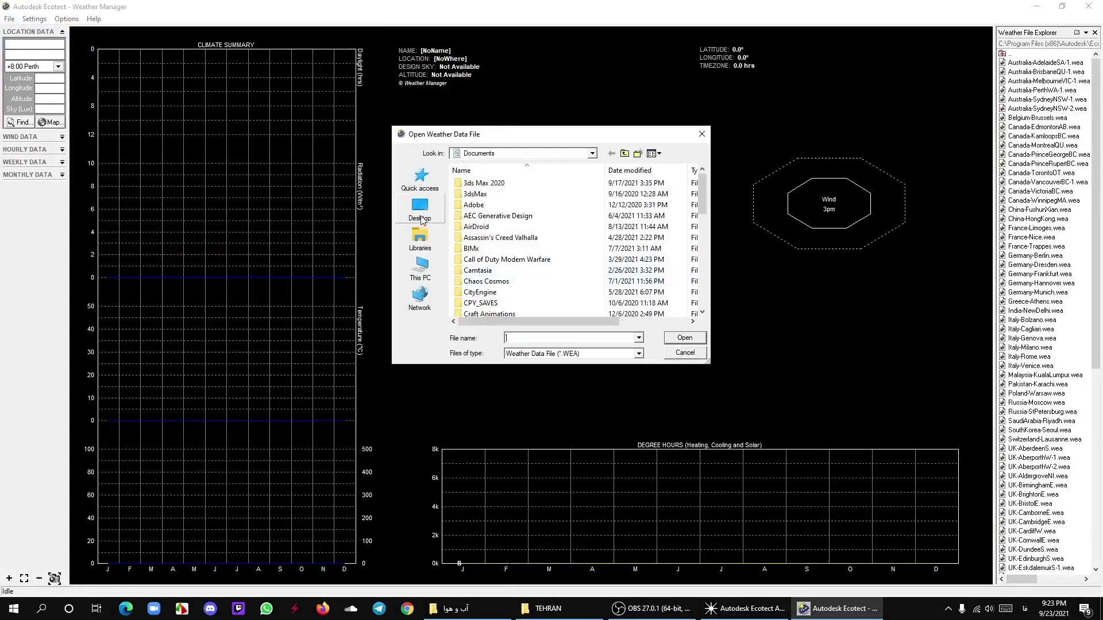
left_click(420, 208)
left_click_drag(702, 201, 704, 300)
double_click(508, 208)
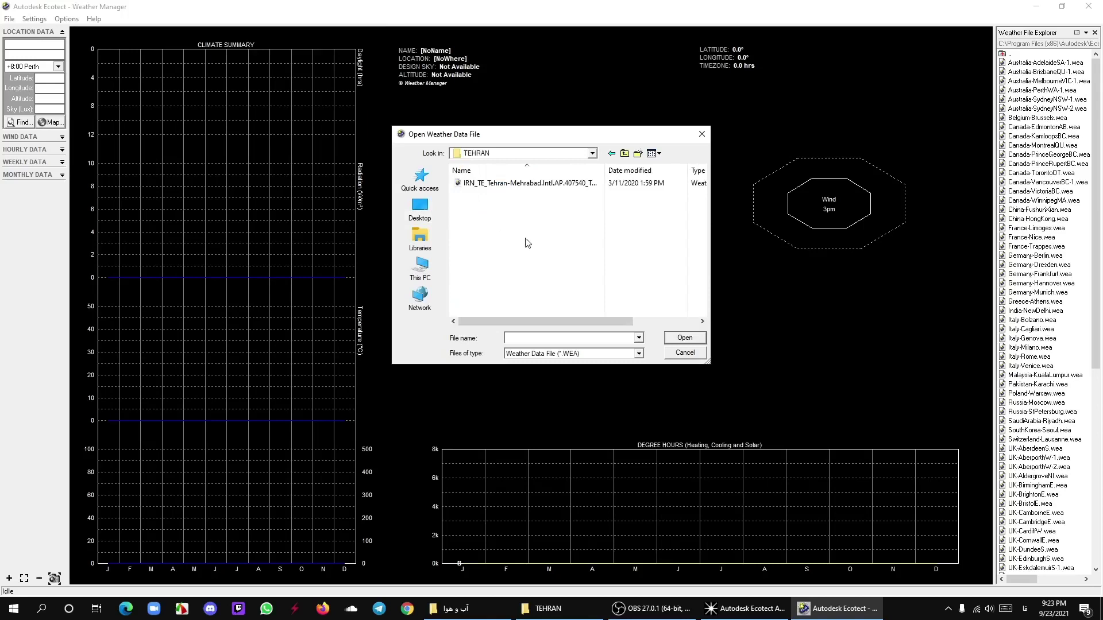
left_click(476, 185)
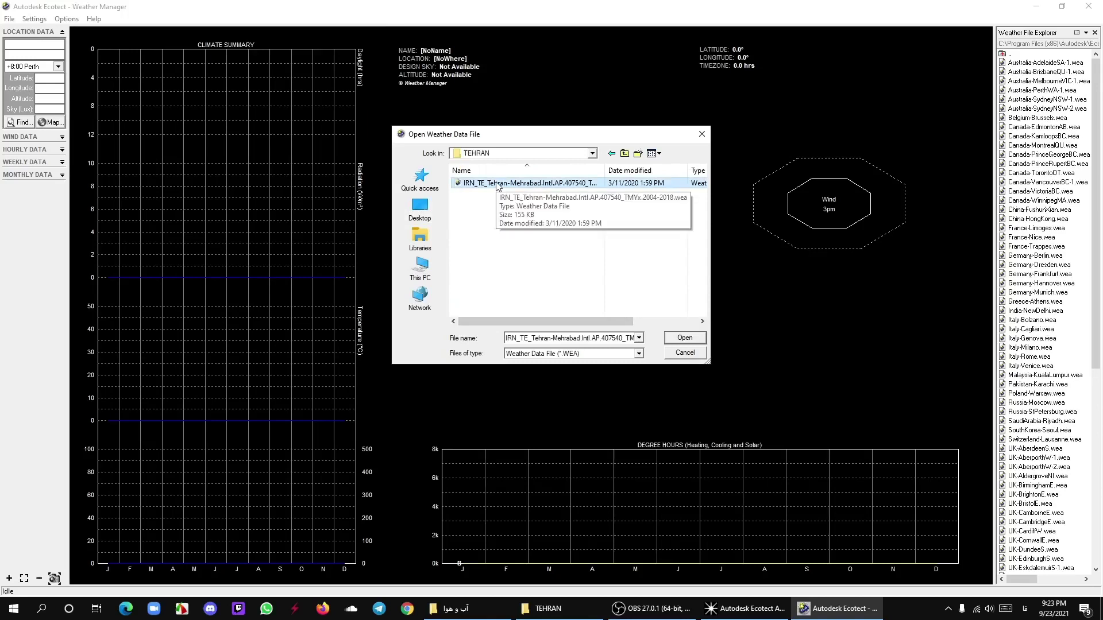
left_click(686, 337)
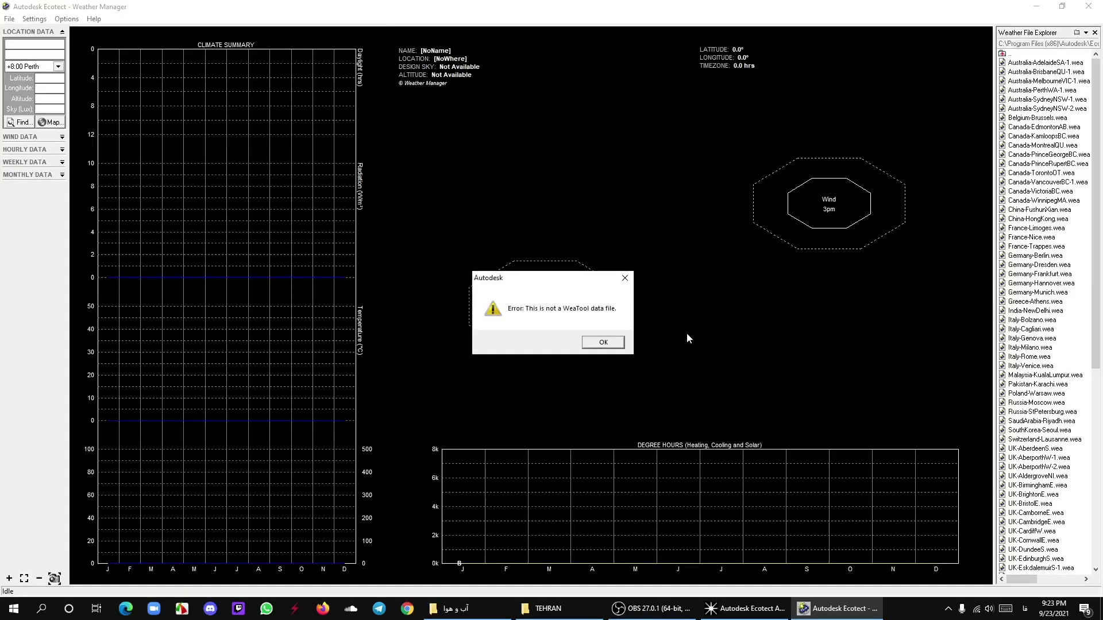
left_click(603, 342)
Set Files of type to EnergyPlus (*.EPW) and open the Tehran EPW file.
left_click(9, 18)
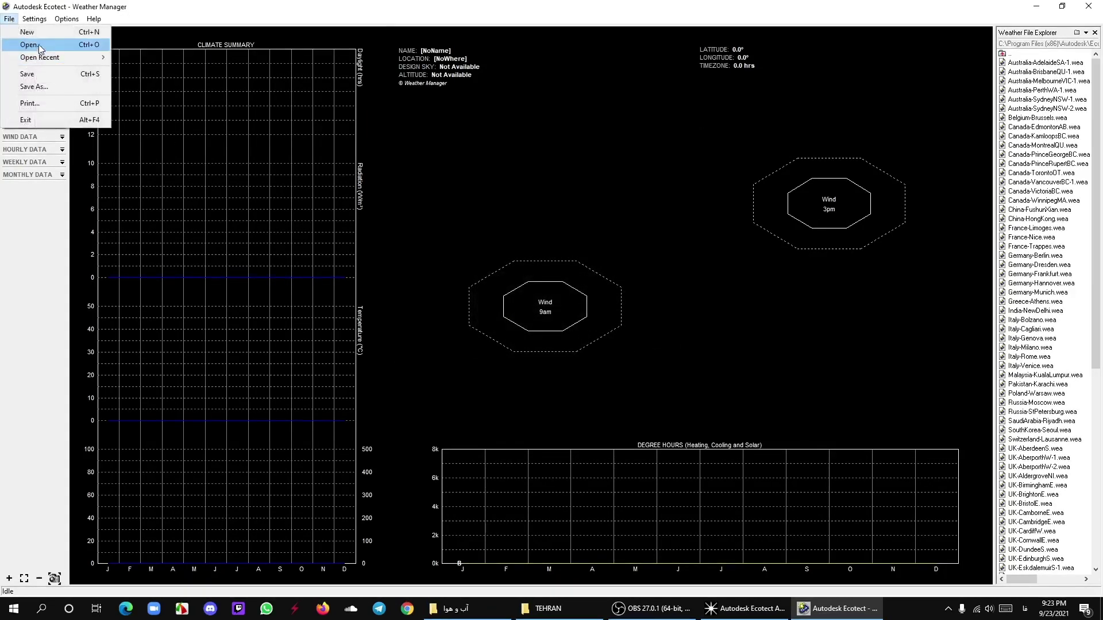
left_click(29, 45)
left_click(638, 354)
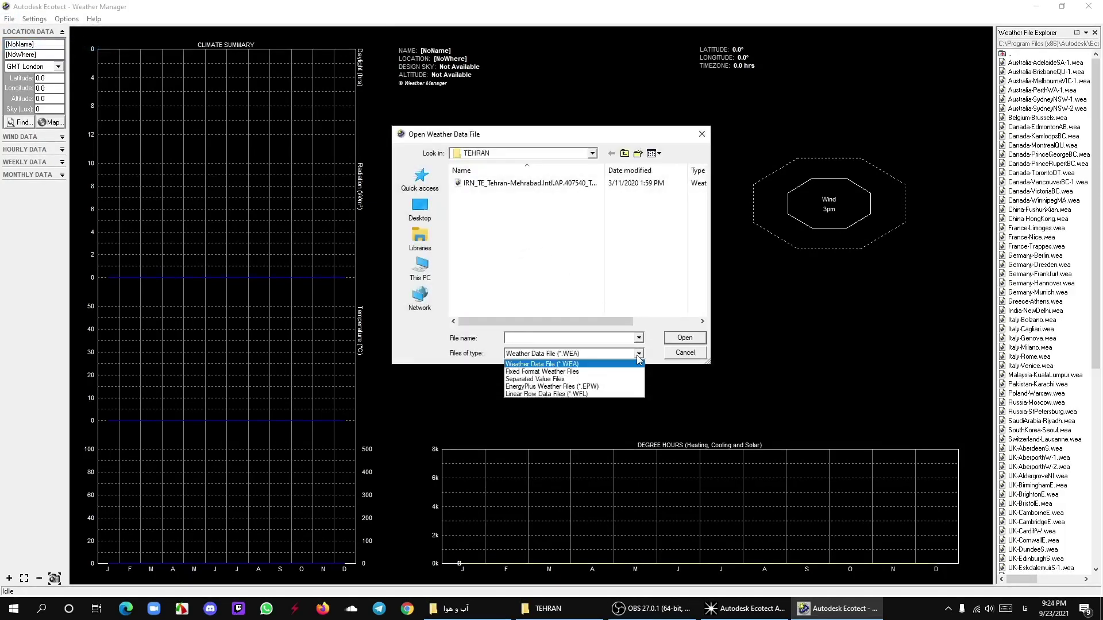
left_click(595, 387)
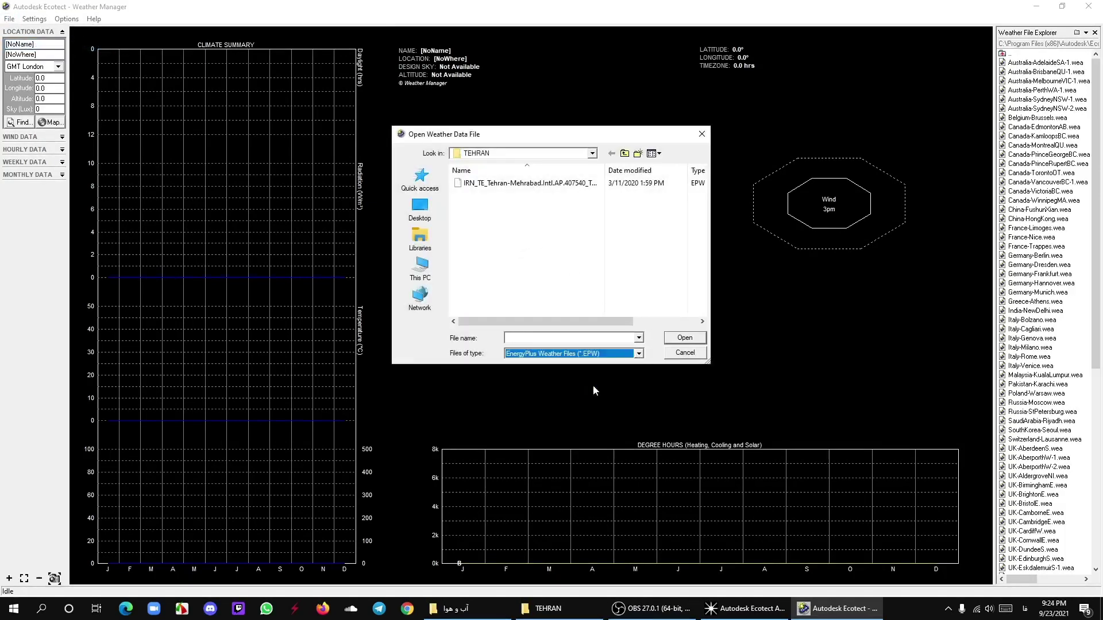
left_click(578, 187)
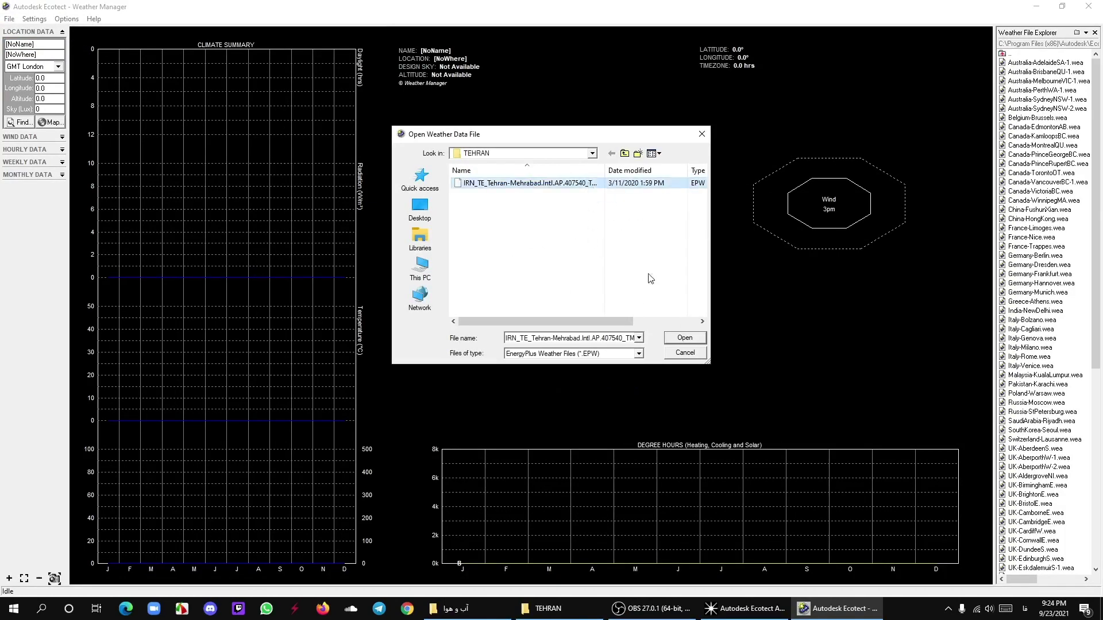
left_click(685, 338)
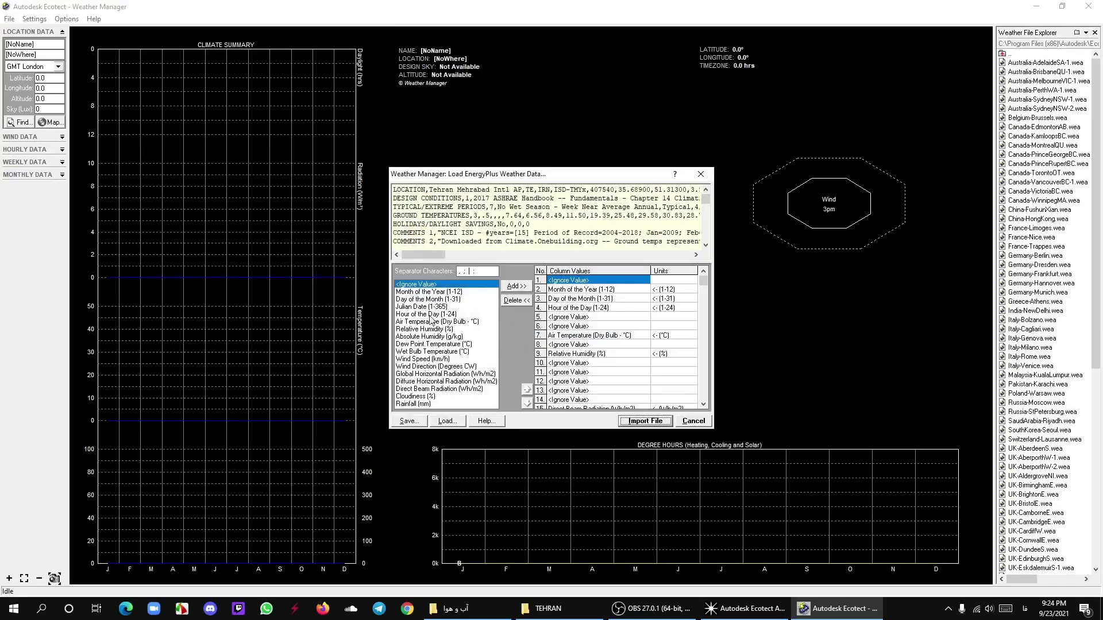
Import the Tehran Mehrabad data, cancel the Find… location lookup, and toggle the LOCATION DATA section.
left_click(647, 421)
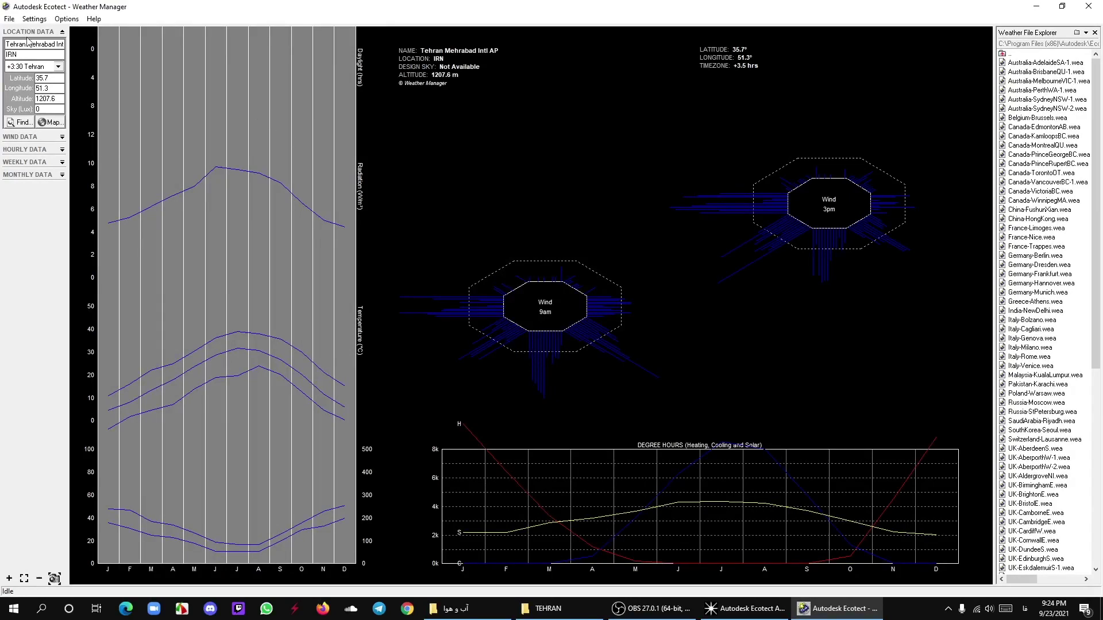
left_click_drag(18, 44, 67, 48)
left_click(436, 60)
left_click(24, 125)
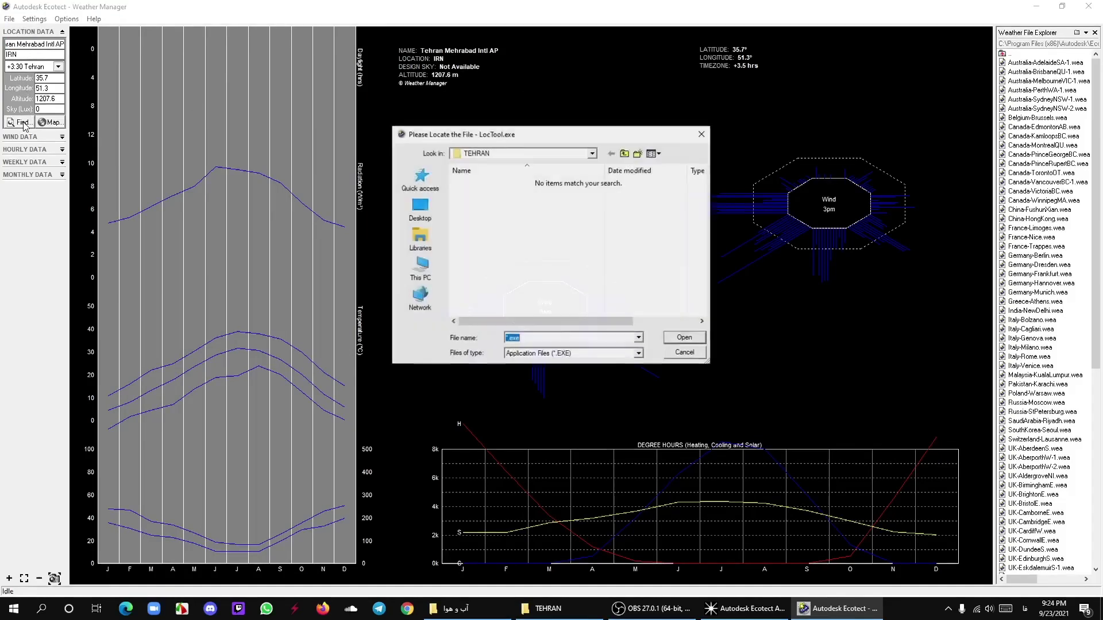
left_click(704, 130)
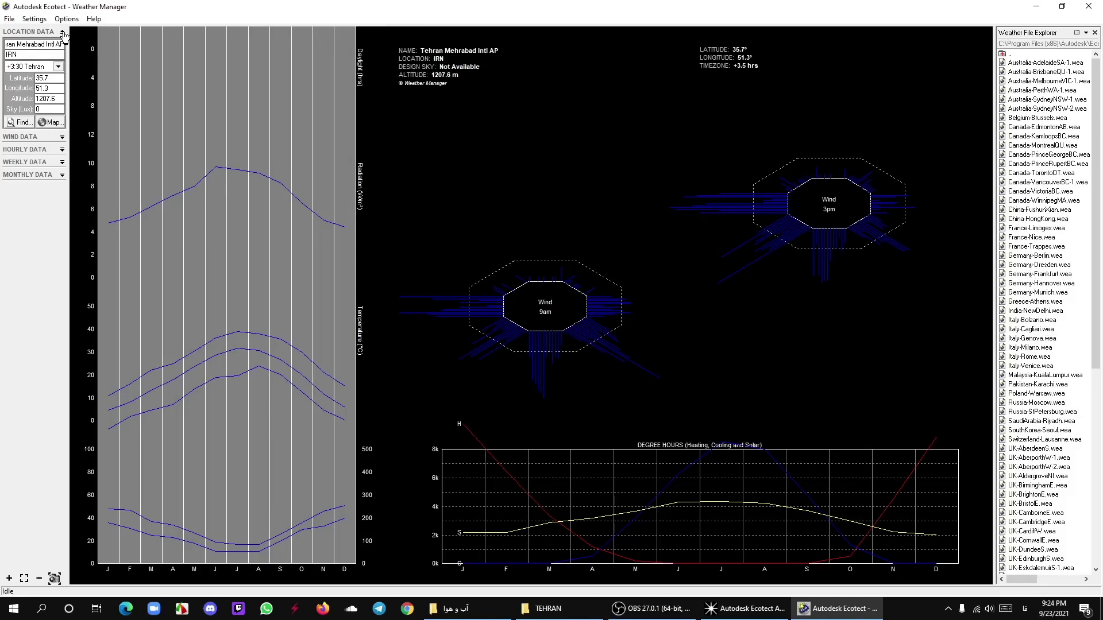
left_click(62, 32)
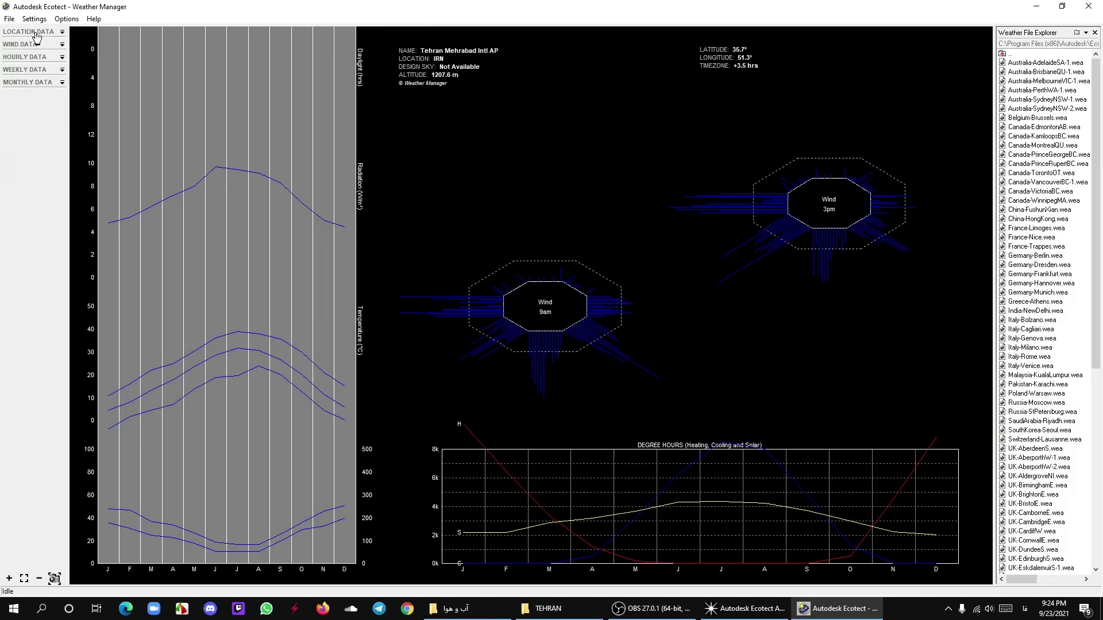
left_click(63, 33)
Collapse location details, show the annual Prevailing Winds rose under WIND DATA, then switch to Chrome.
left_click(65, 33)
left_click(38, 46)
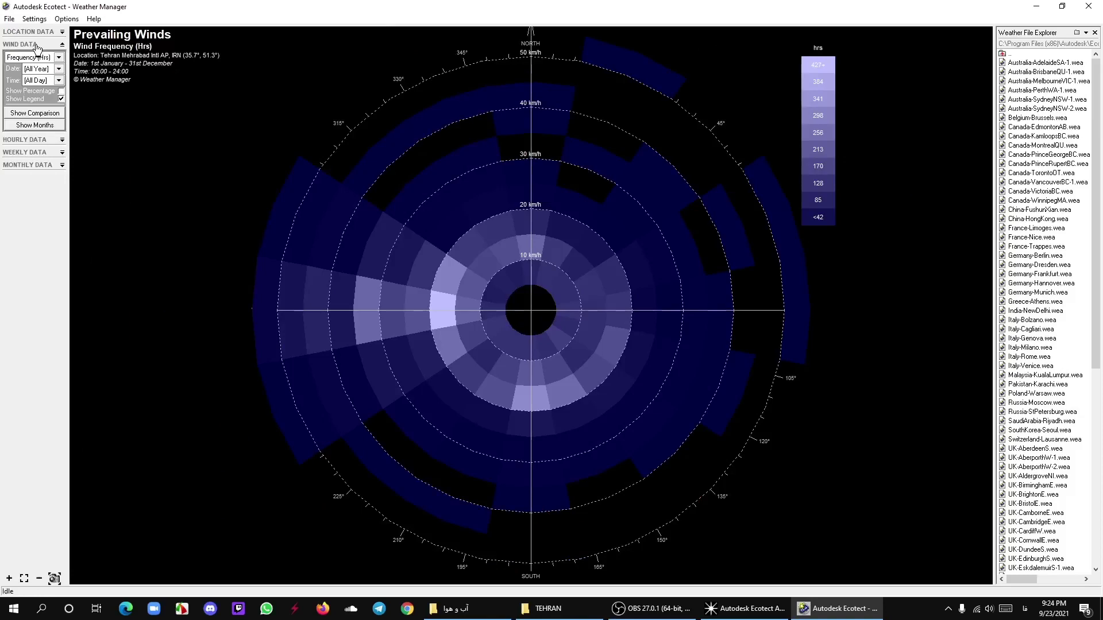
left_click(408, 608)
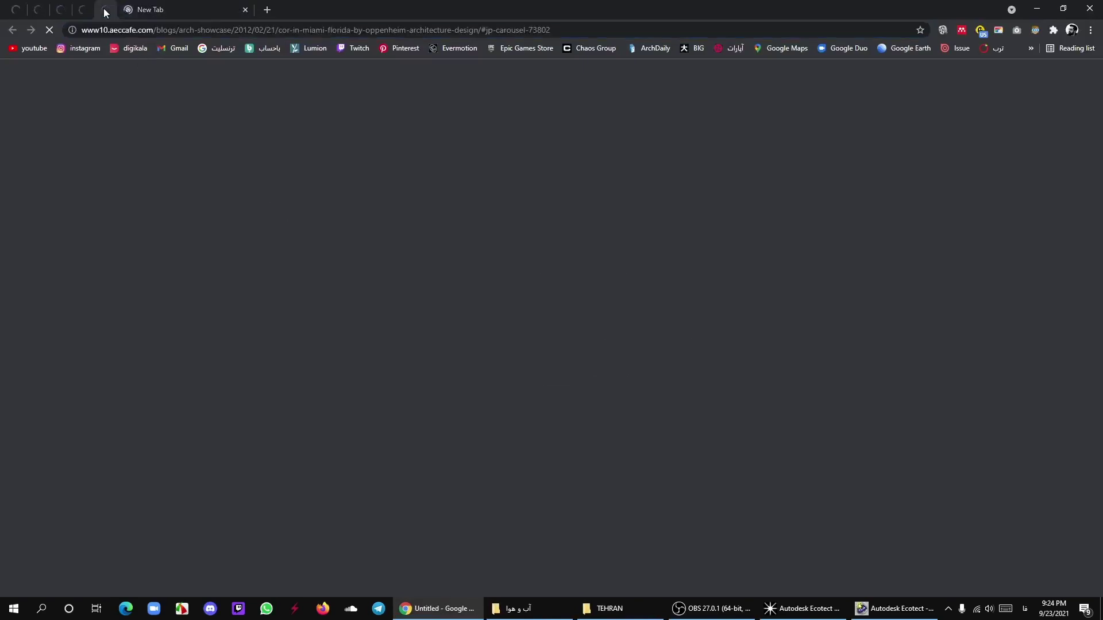
Browse the Google Images wind-rose reference tabs, including the monthly grid, then minimise Chrome.
left_click(100, 9)
left_click(86, 11)
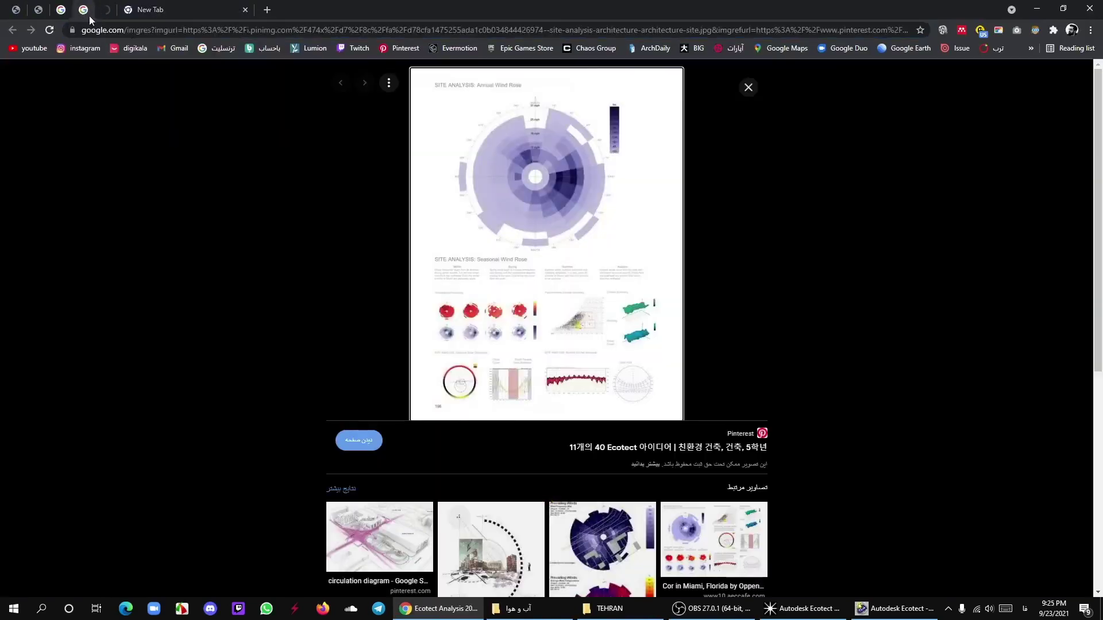
left_click_drag(583, 16, 201, 120)
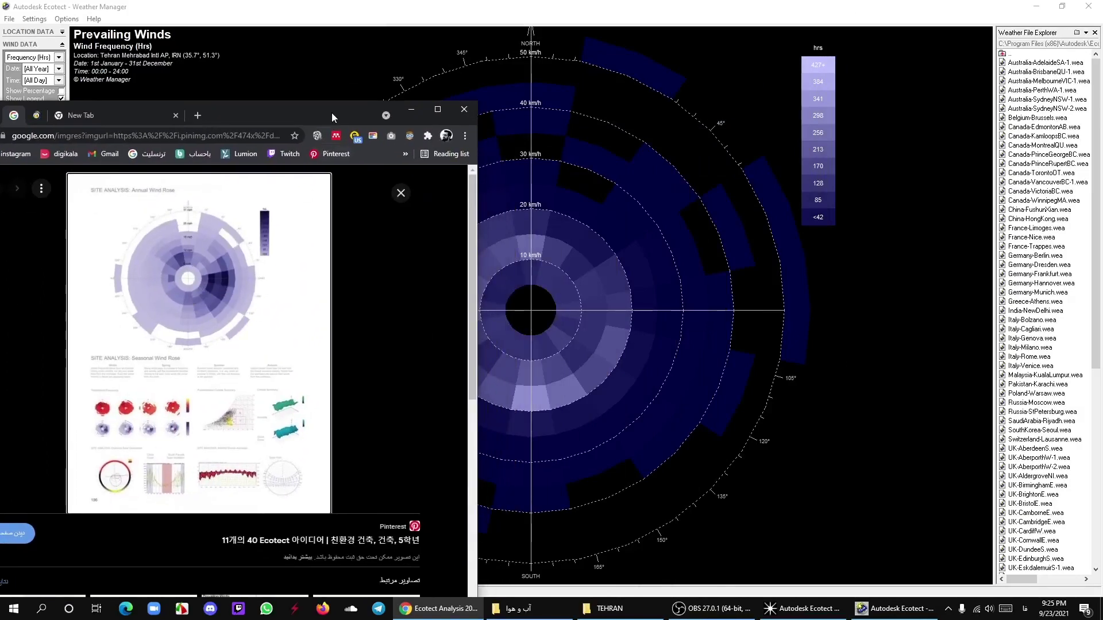
left_click_drag(332, 113, 374, 124)
left_click(190, 91)
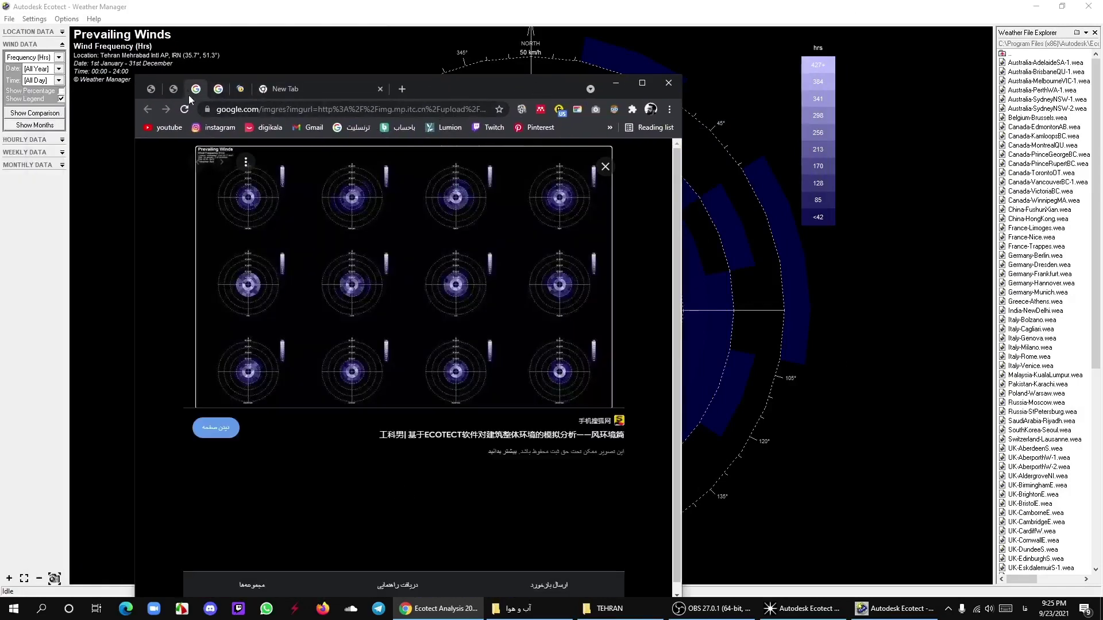
mouse_move(489, 91)
left_mouse_down()
mouse_move(288, 260)
mouse_move(506, 68)
left_mouse_up()
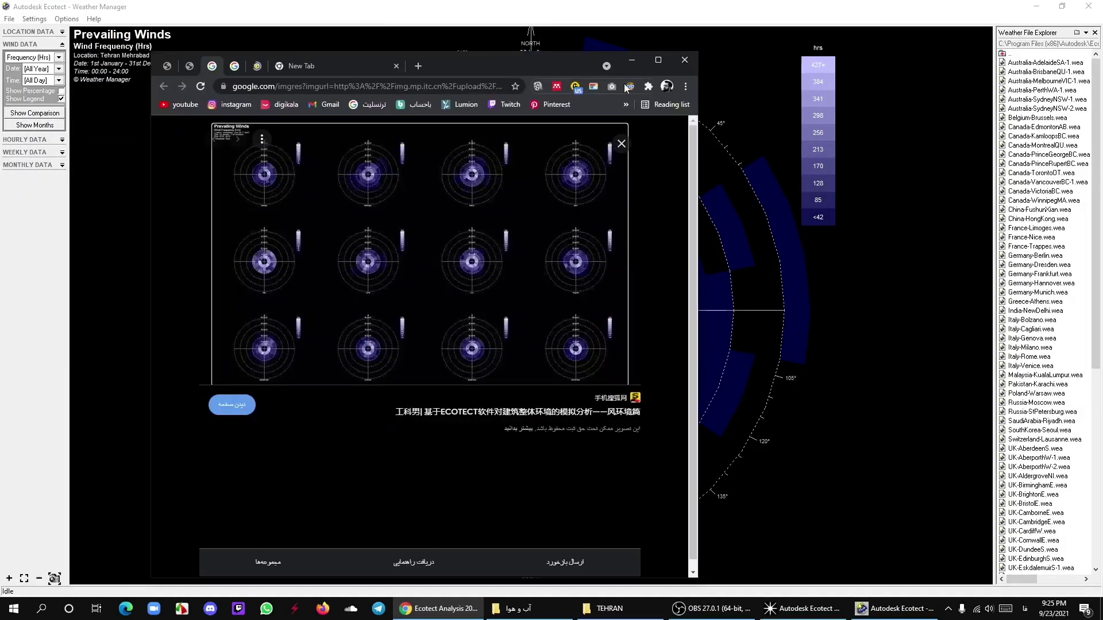
left_click(632, 60)
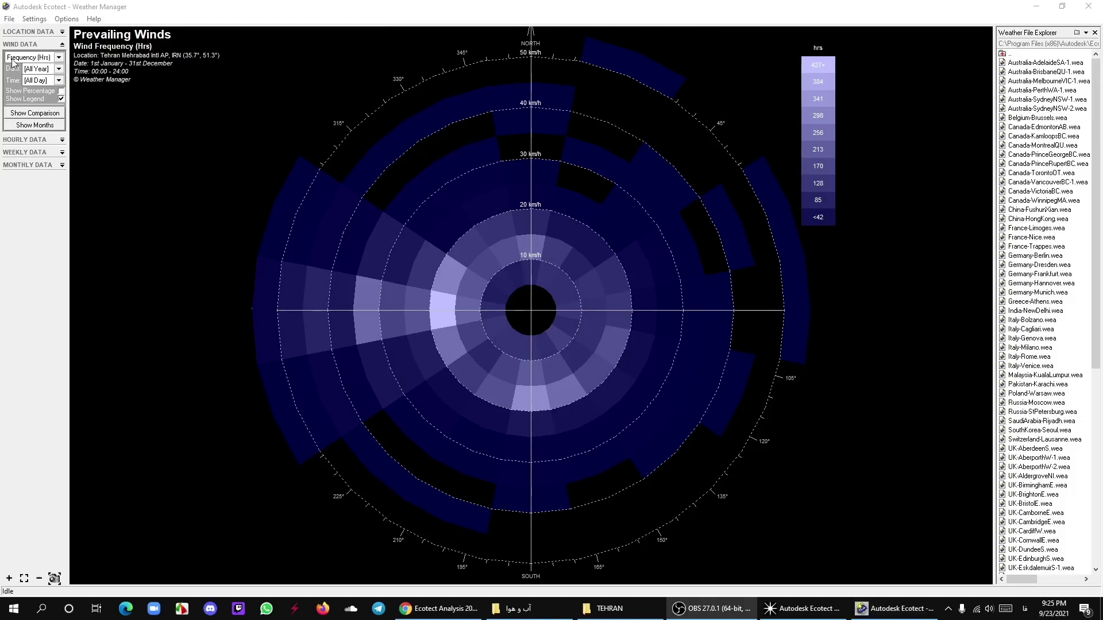
Switch the wind rose data through Avg. Temperature and Avg. Humidity to Avg. Rainfall.
left_click(58, 57)
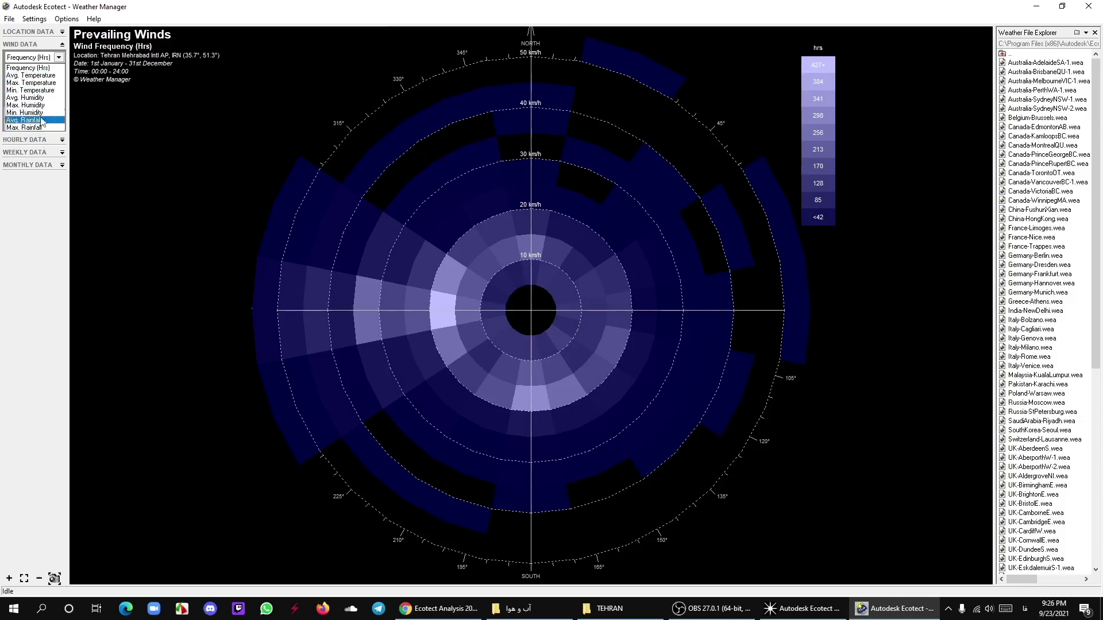
left_click(39, 76)
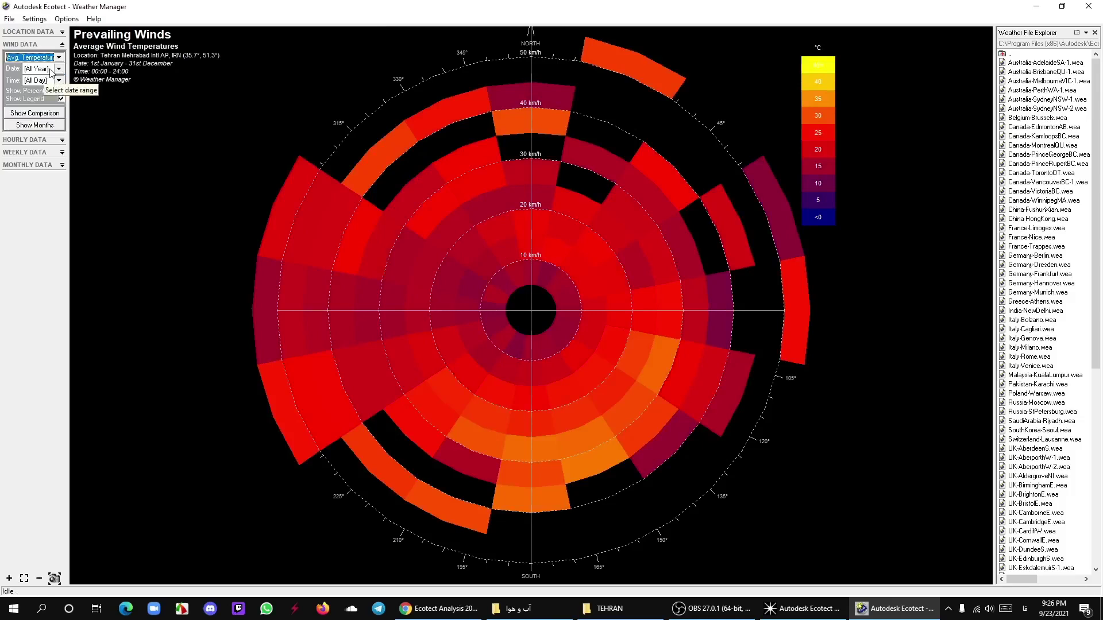
left_click(59, 58)
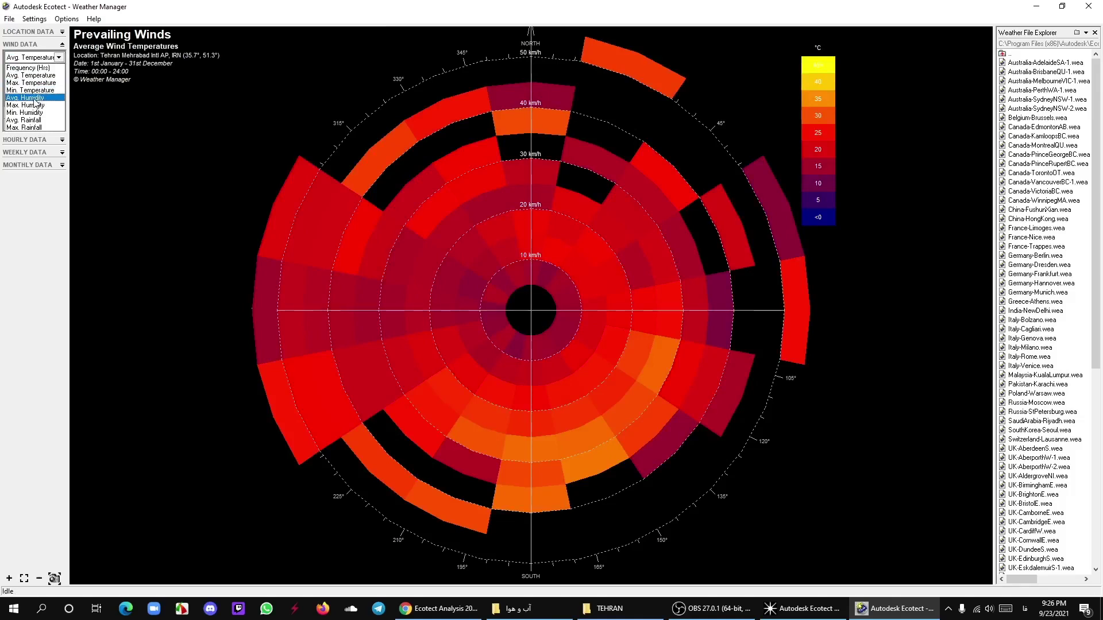
left_click(39, 98)
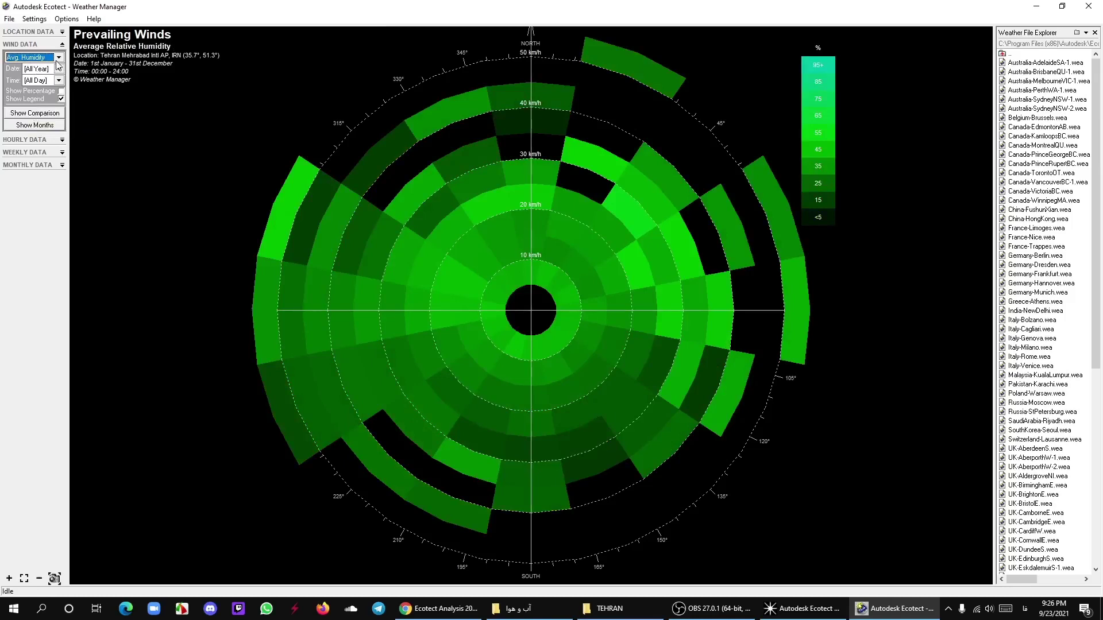
left_click(59, 58)
left_click(33, 120)
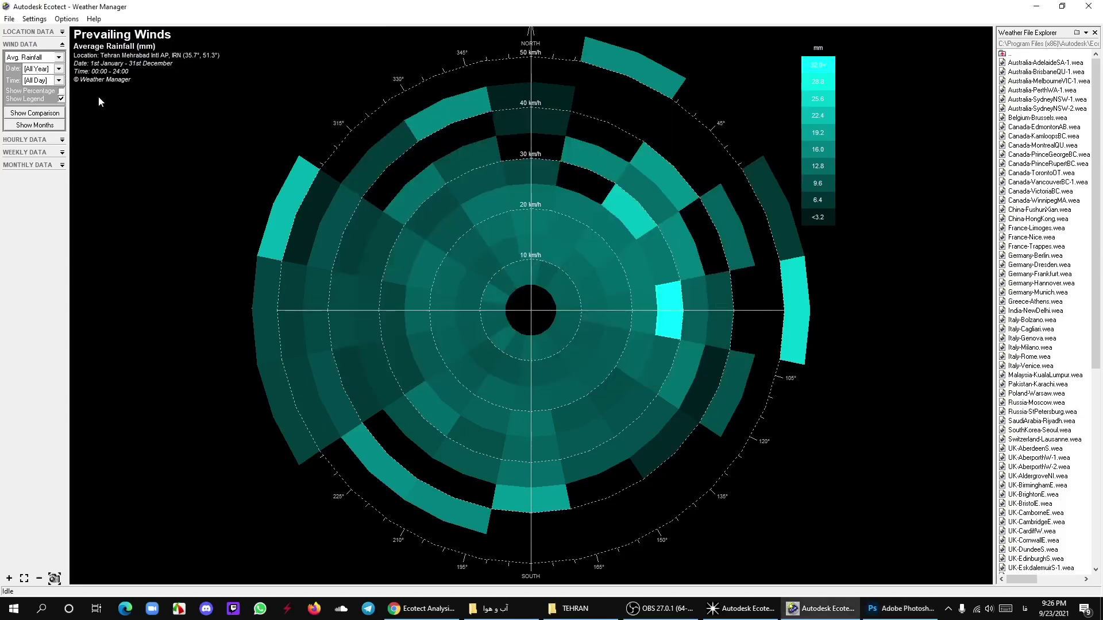
Turn on Show Percentage, zoom the rose in and out, then fit it to the view.
left_click(61, 90)
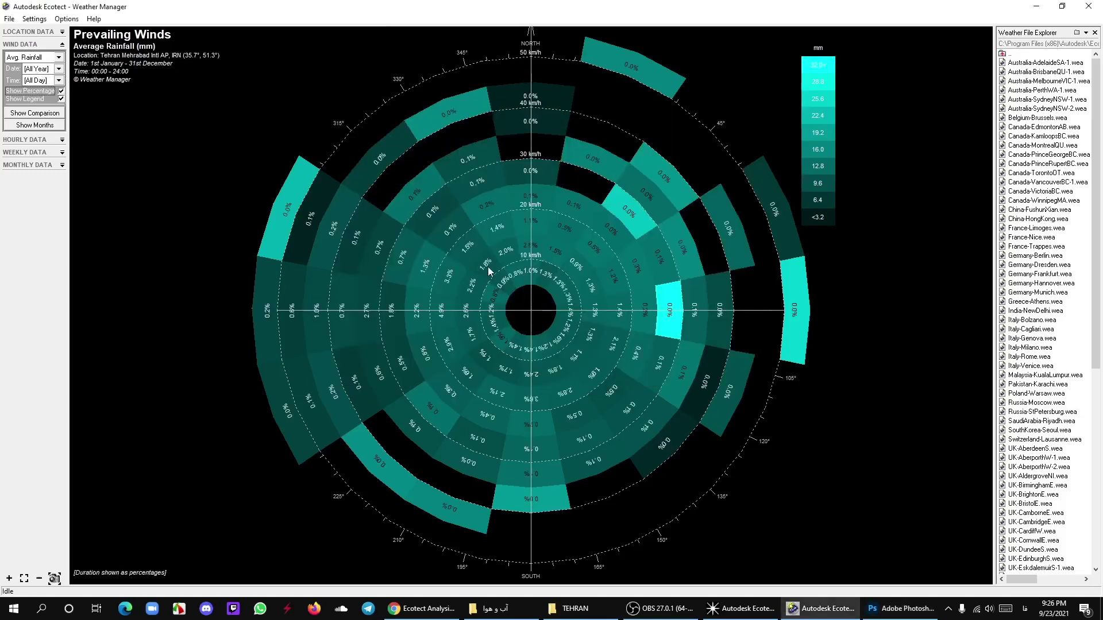
left_click(10, 578)
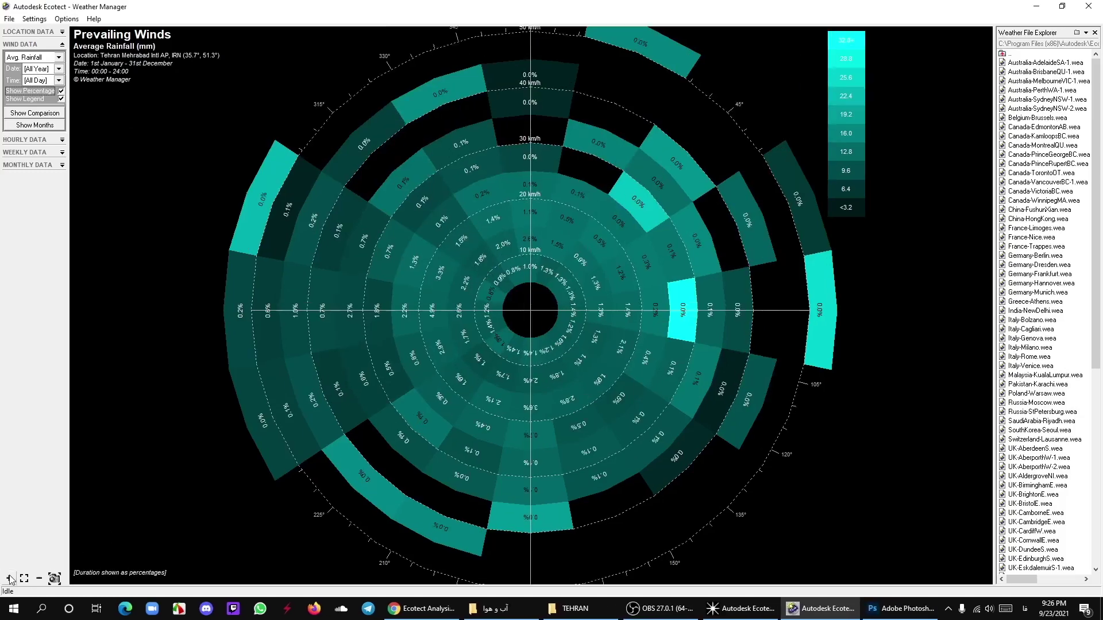
left_click(9, 578)
left_click(9, 579)
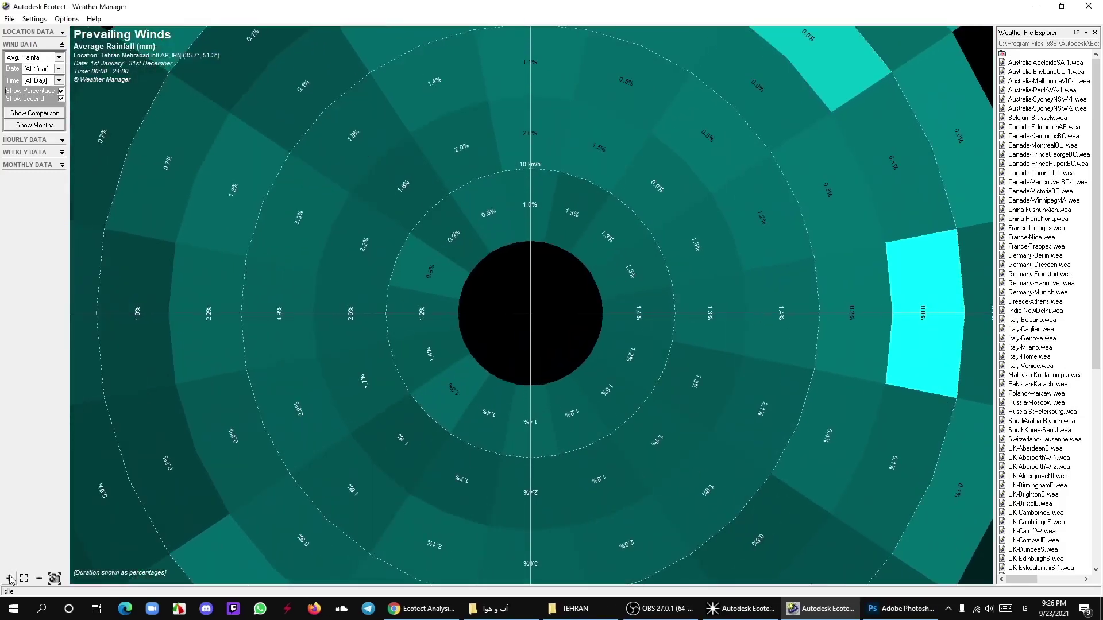
left_click(39, 578)
left_click(39, 578)
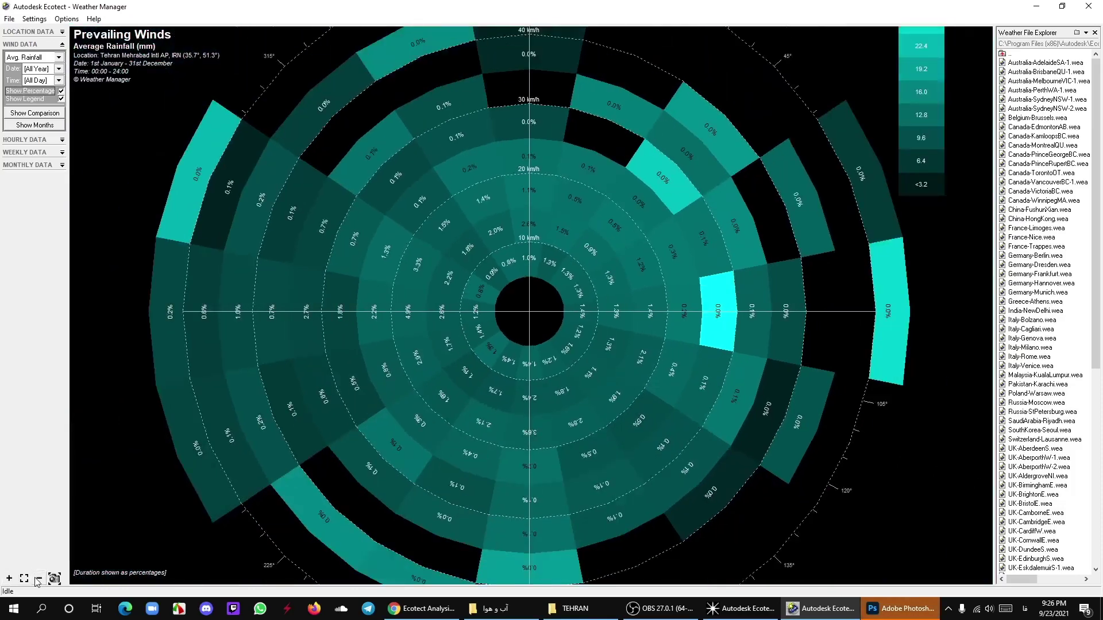
left_click(39, 578)
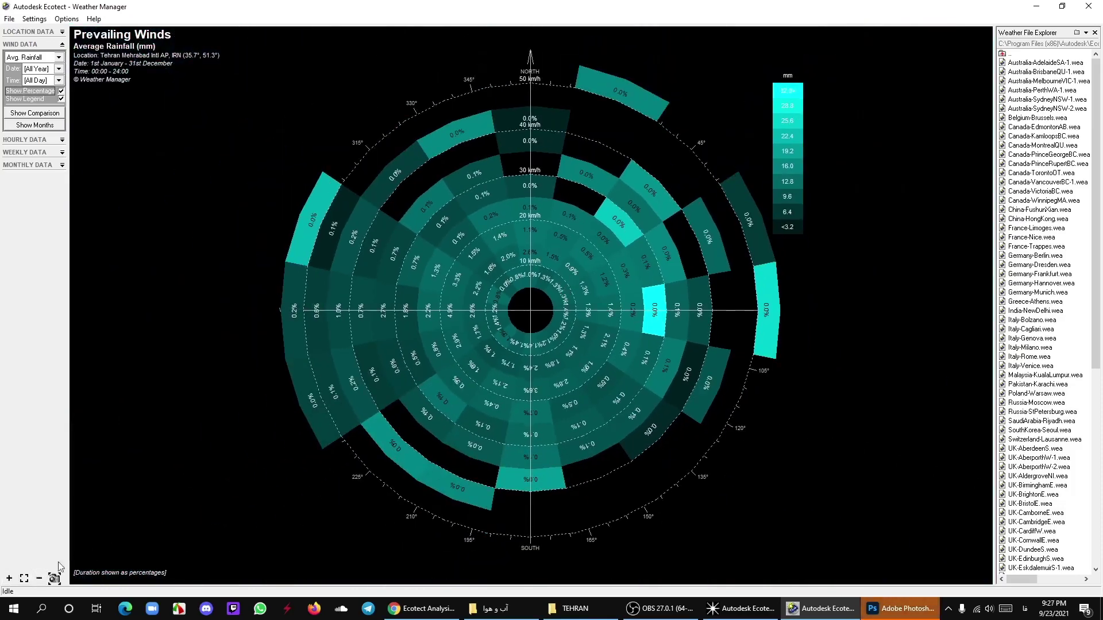
left_click(24, 579)
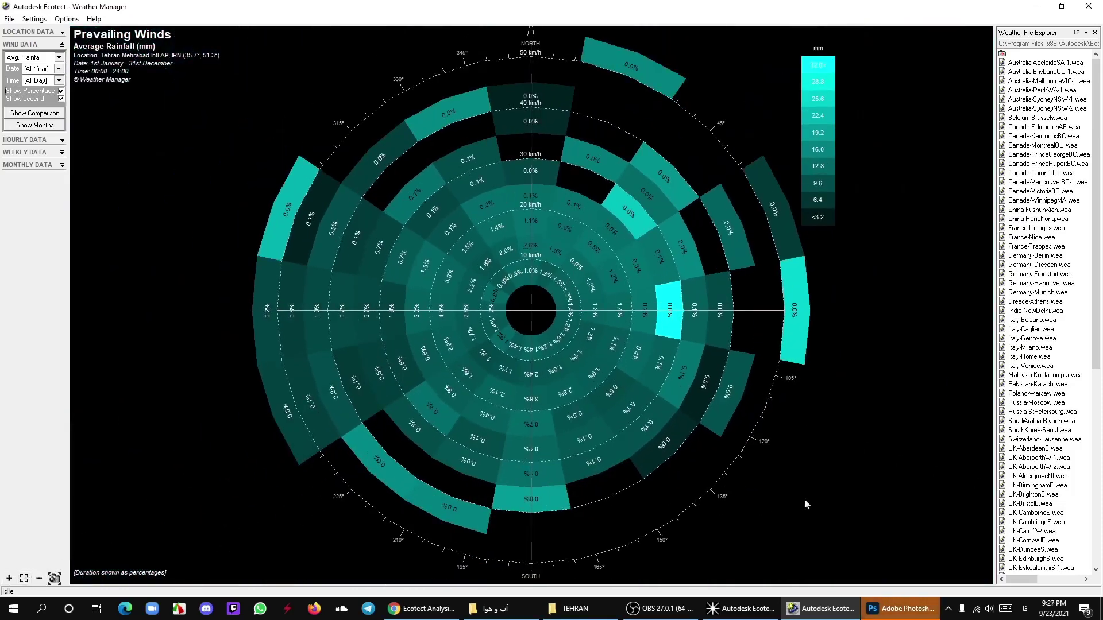
Create a new blank 1920×1080 document in Photoshop.
left_click(900, 609)
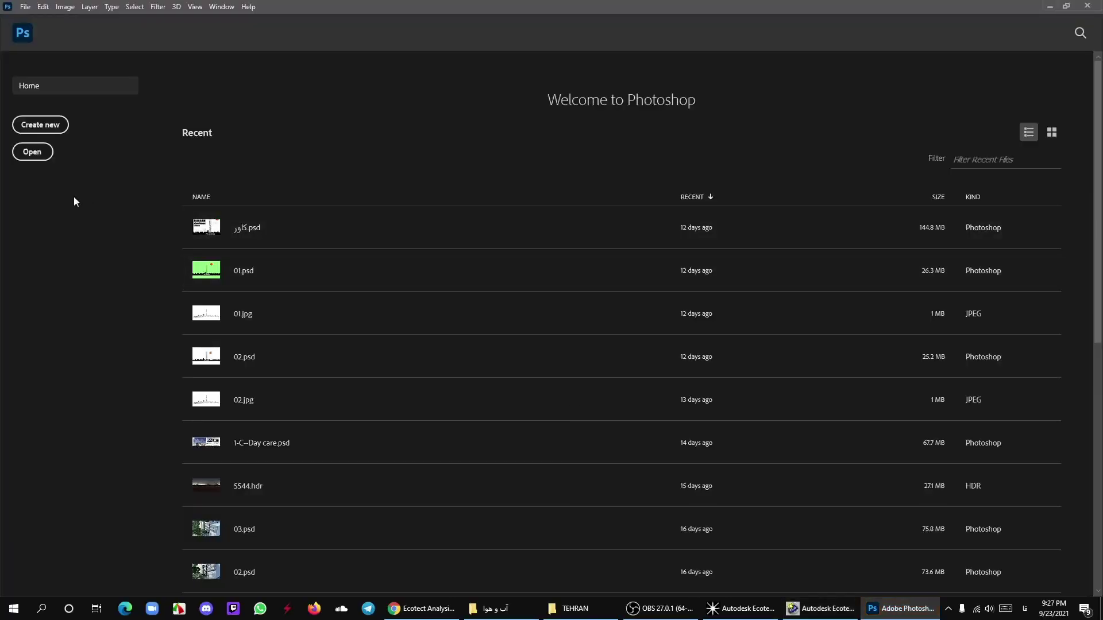
left_click(40, 125)
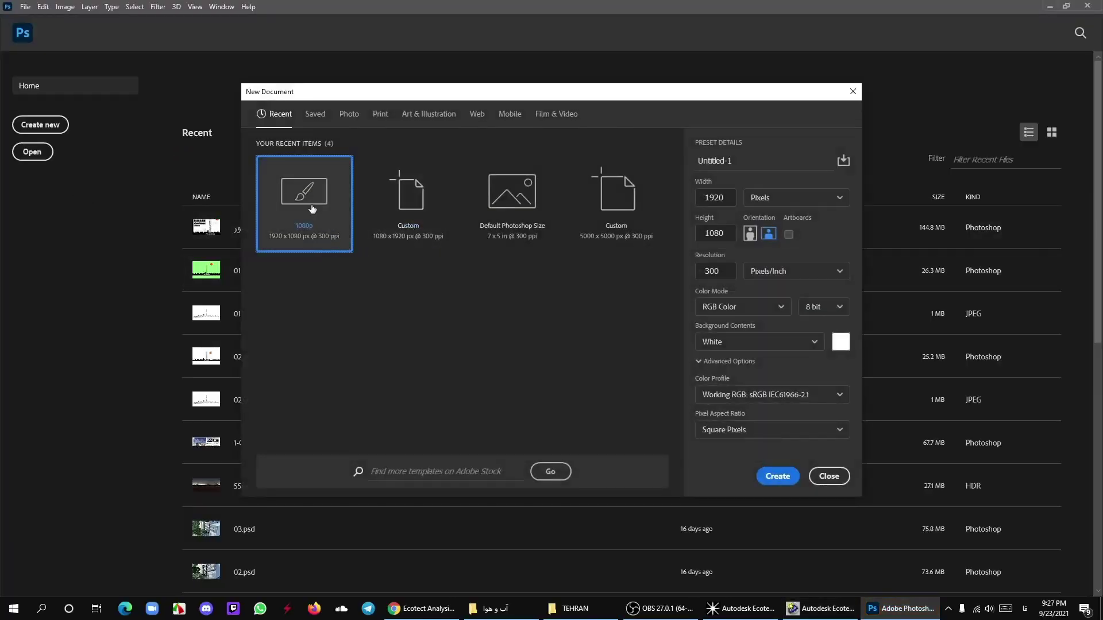
left_click(777, 476)
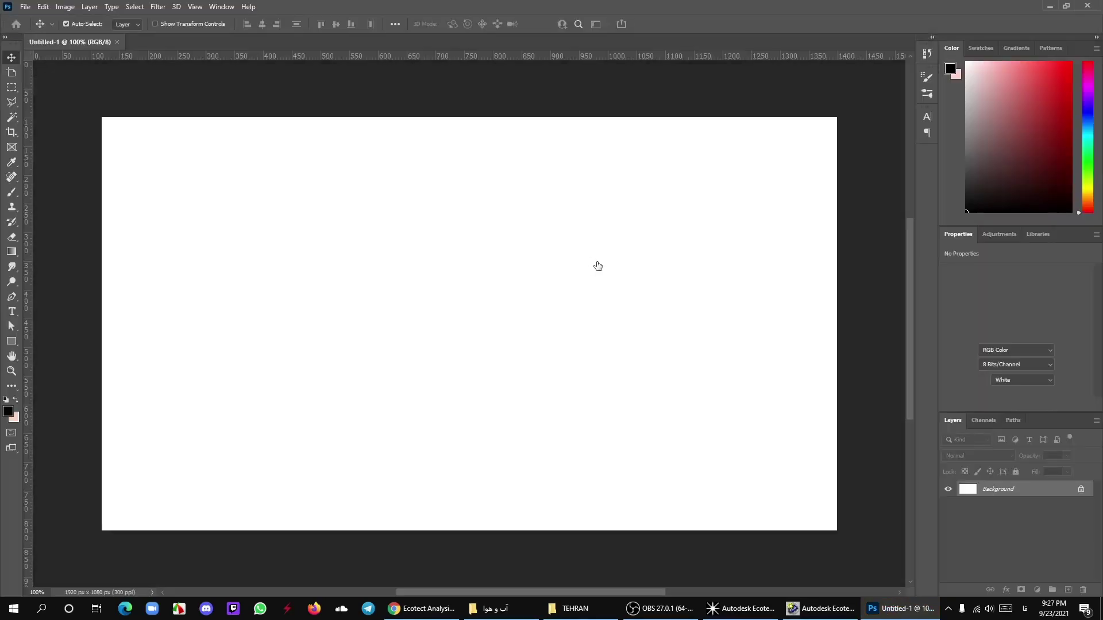
Copy Ecotect's rainfall wind rose as a metafile and return to Photoshop.
left_click(1049, 7)
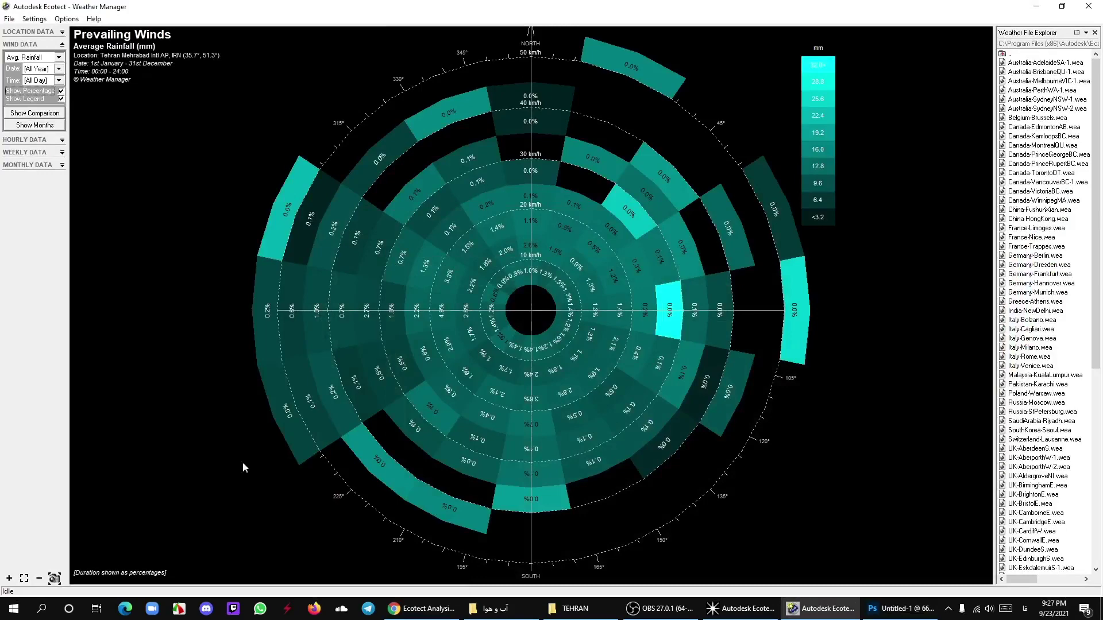
left_click(55, 579)
left_click(31, 551)
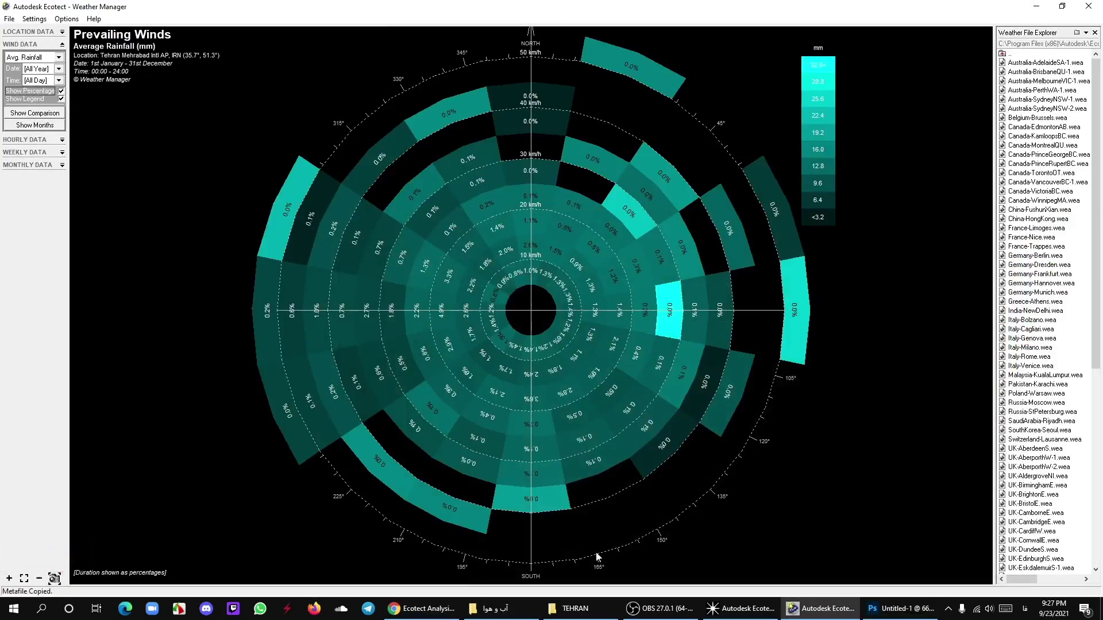
left_click(900, 608)
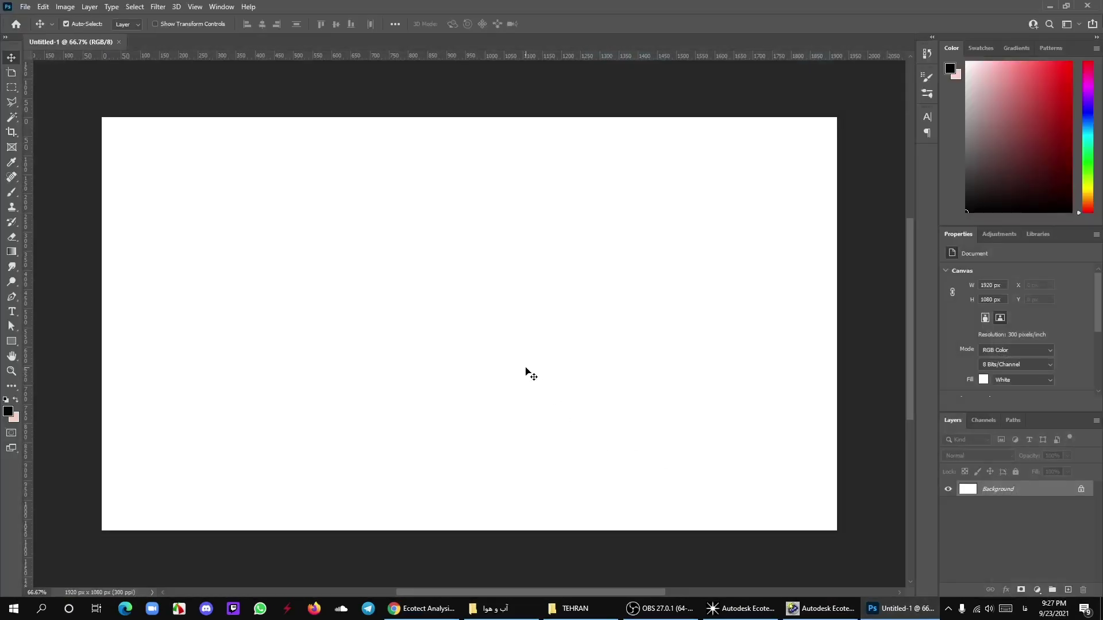
Paste the wind rose as a new layer and add a colour overlay to the unlocked background.
key("ctrl+v")
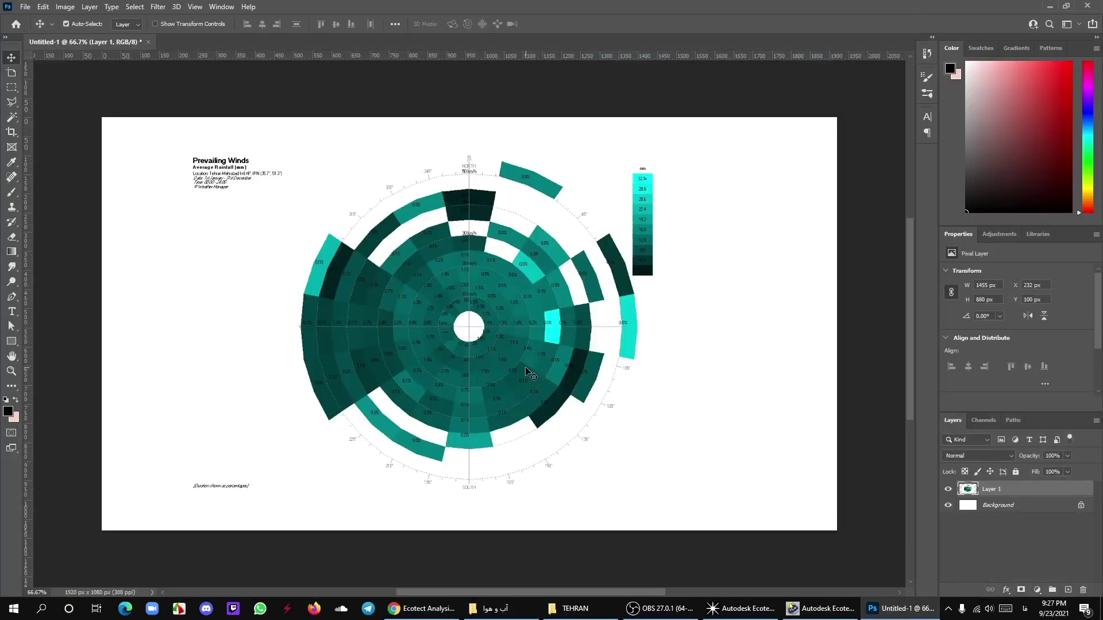
left_click_drag(463, 322, 484, 299)
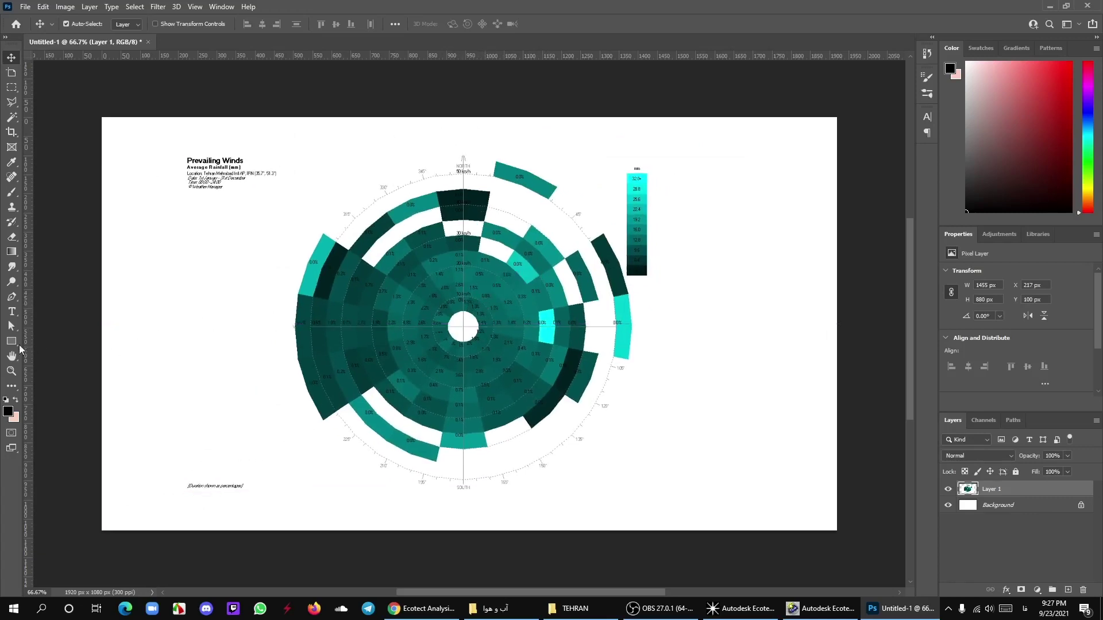
double_click(1000, 506)
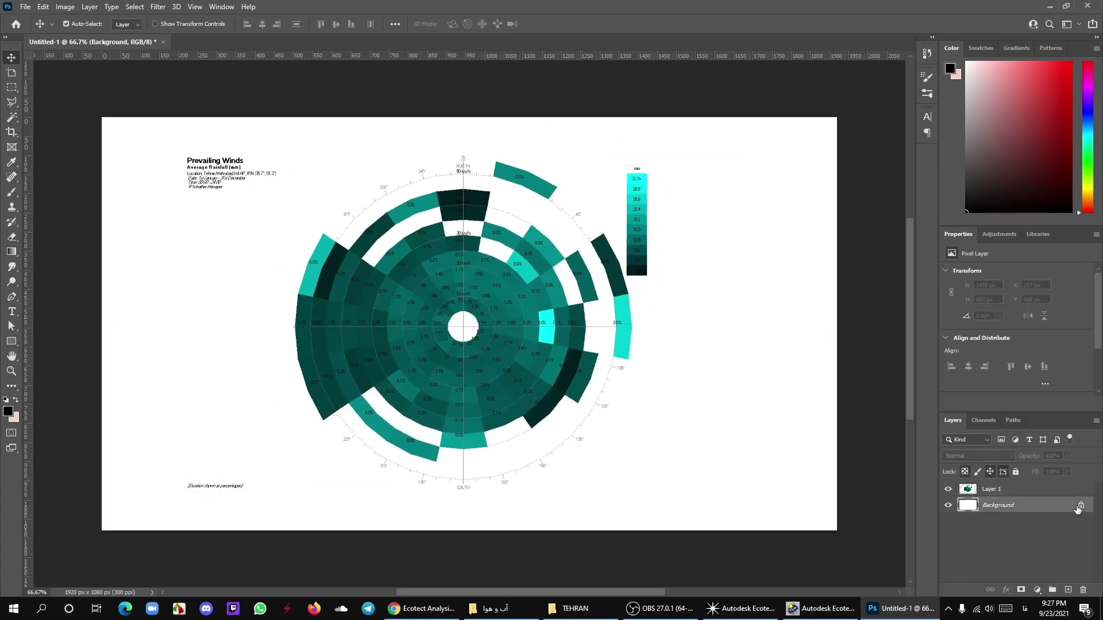
left_click(1005, 587)
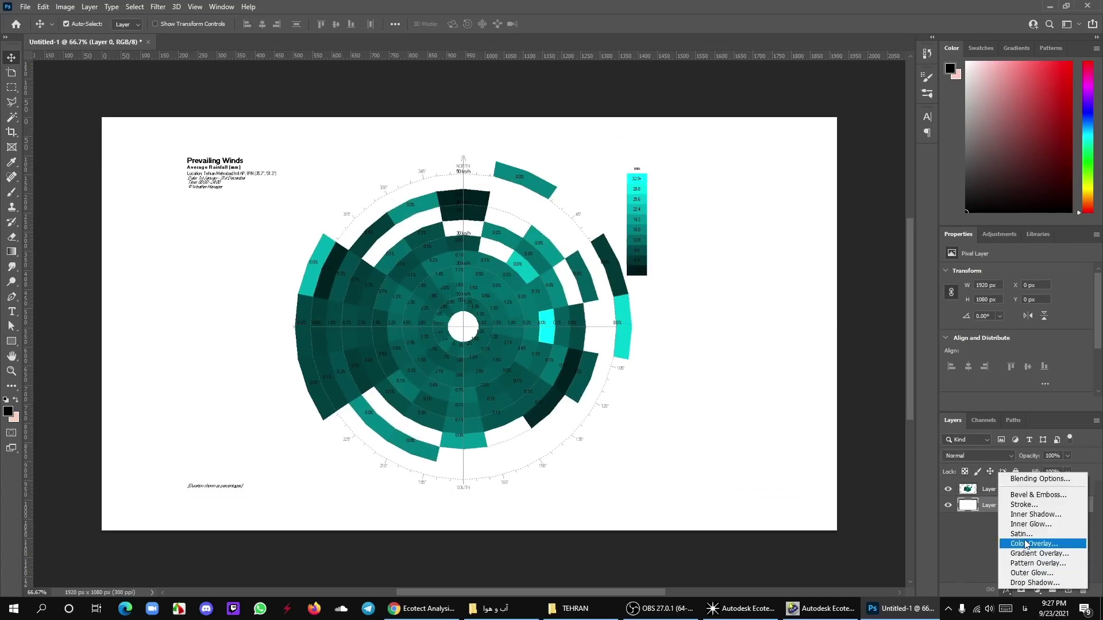
key("Escape")
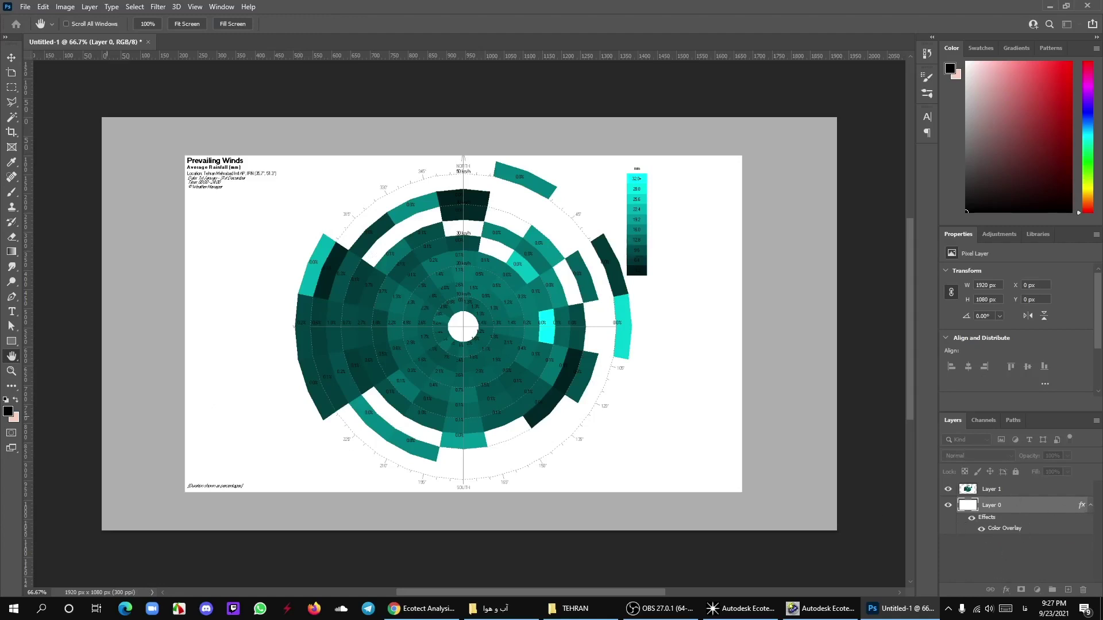
Set the background's Color Overlay to light blue 6a86ff.
double_click(1081, 505)
left_click(601, 287)
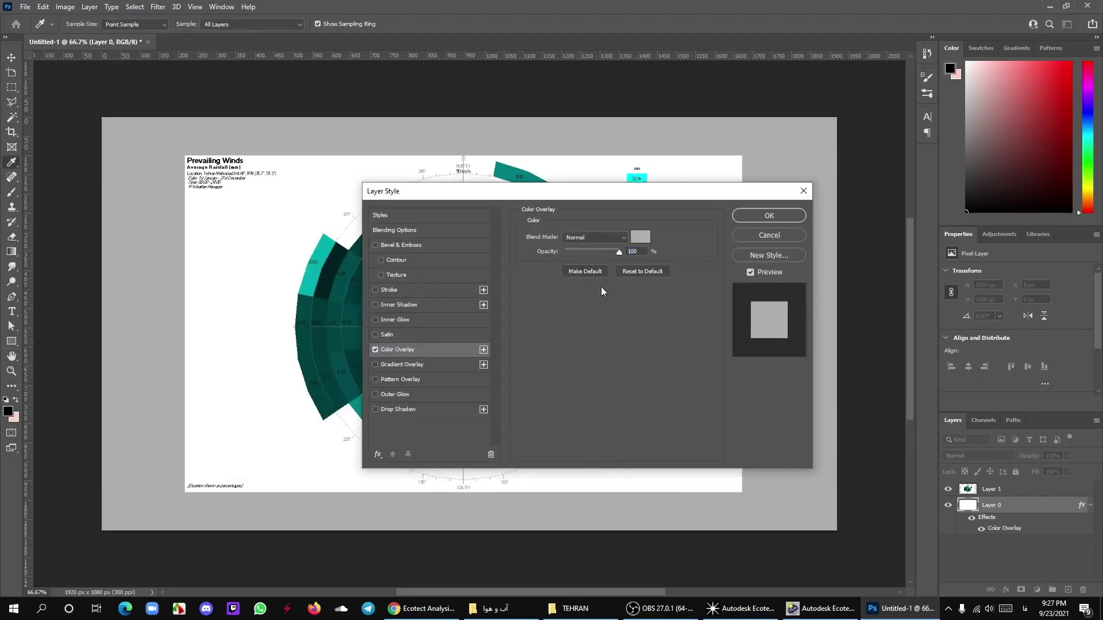
left_click(640, 237)
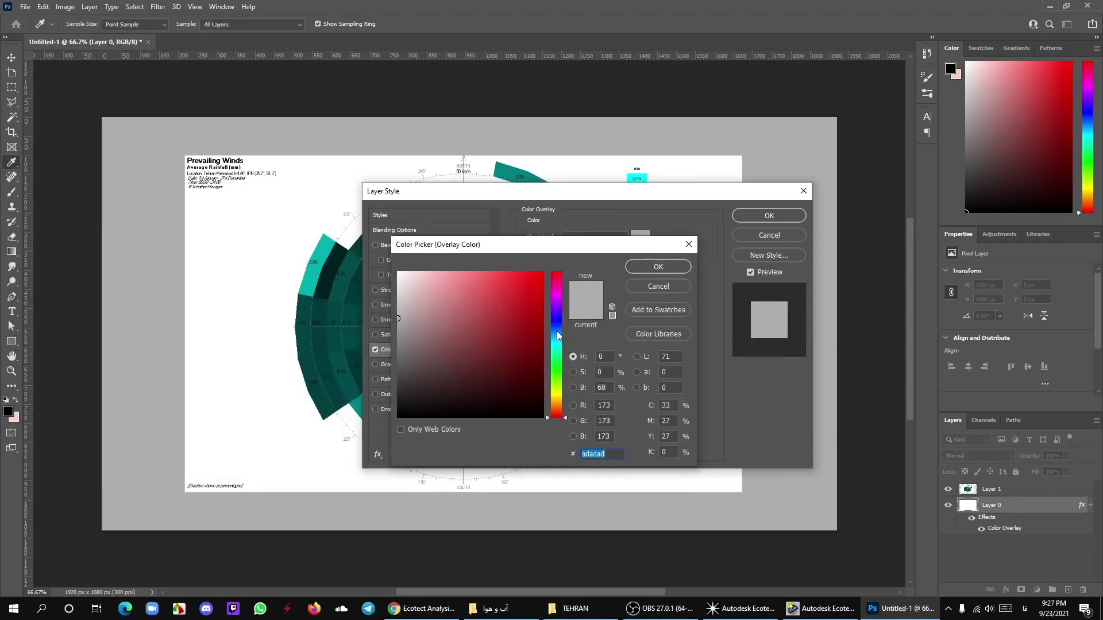
left_click_drag(557, 334, 557, 325)
left_click(519, 272)
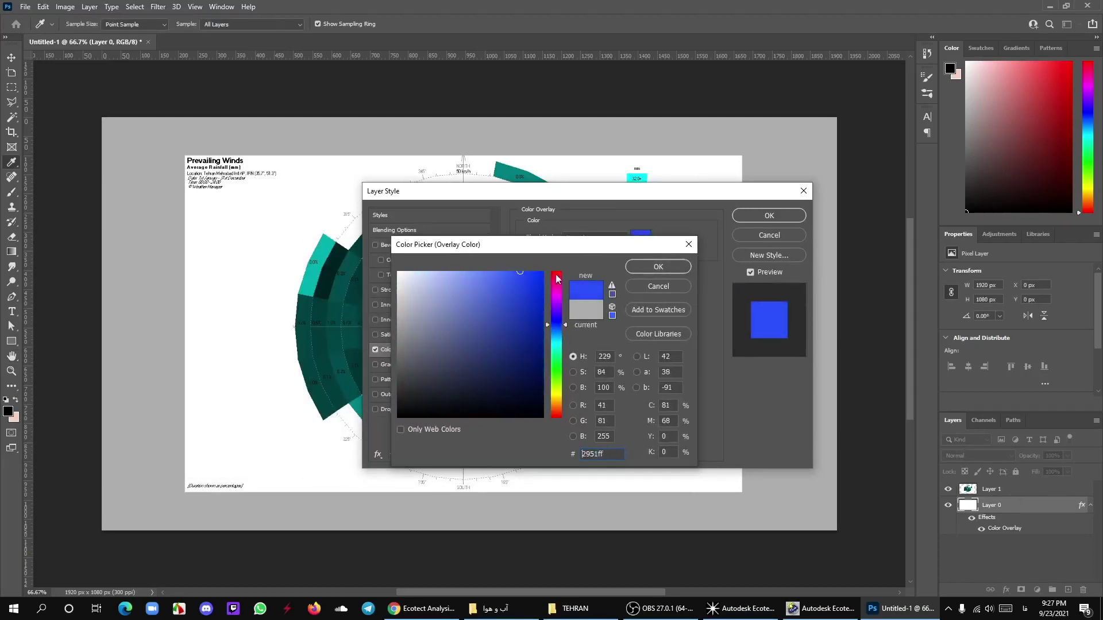
left_click(483, 271)
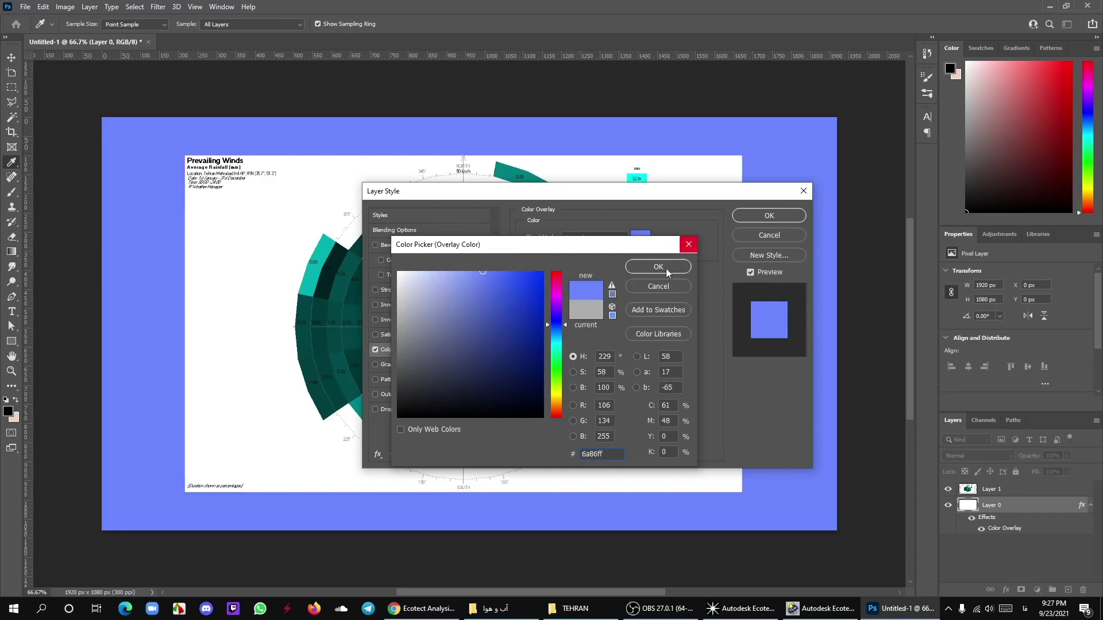
left_click(667, 268)
left_click(769, 219)
Reposition the chart layer, trying Multiply, Dissolve and Divide blends before returning to Normal.
key("v")
mouse_move(510, 313)
left_mouse_down()
mouse_move(547, 332)
mouse_move(515, 351)
left_mouse_up()
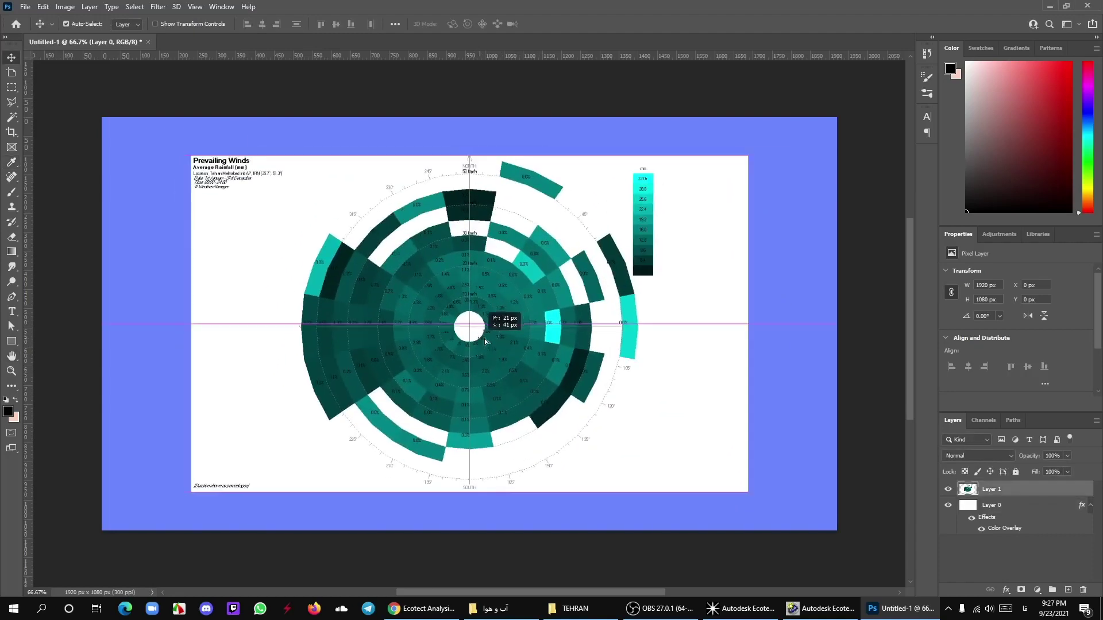
left_click(969, 461)
left_click(958, 352)
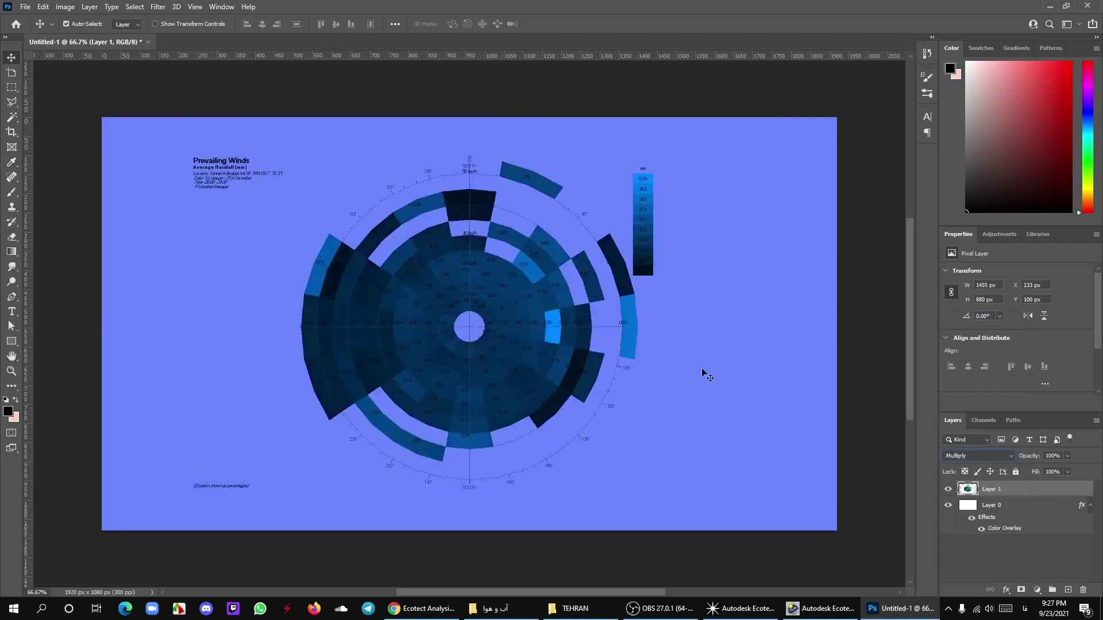
left_click_drag(515, 298, 470, 299)
left_click(955, 455)
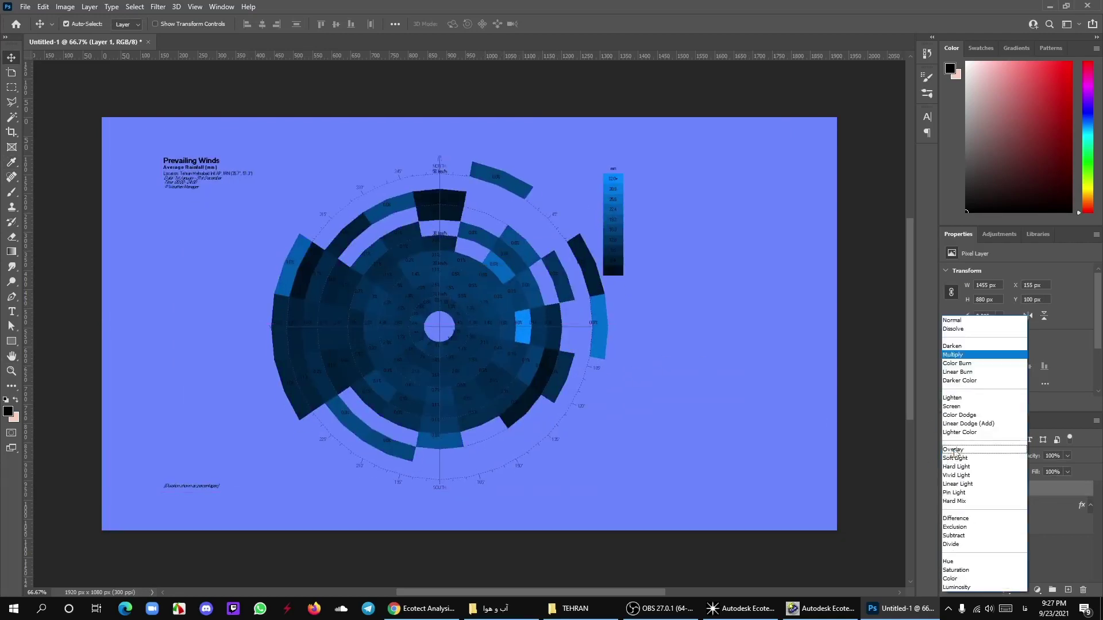
left_click(957, 328)
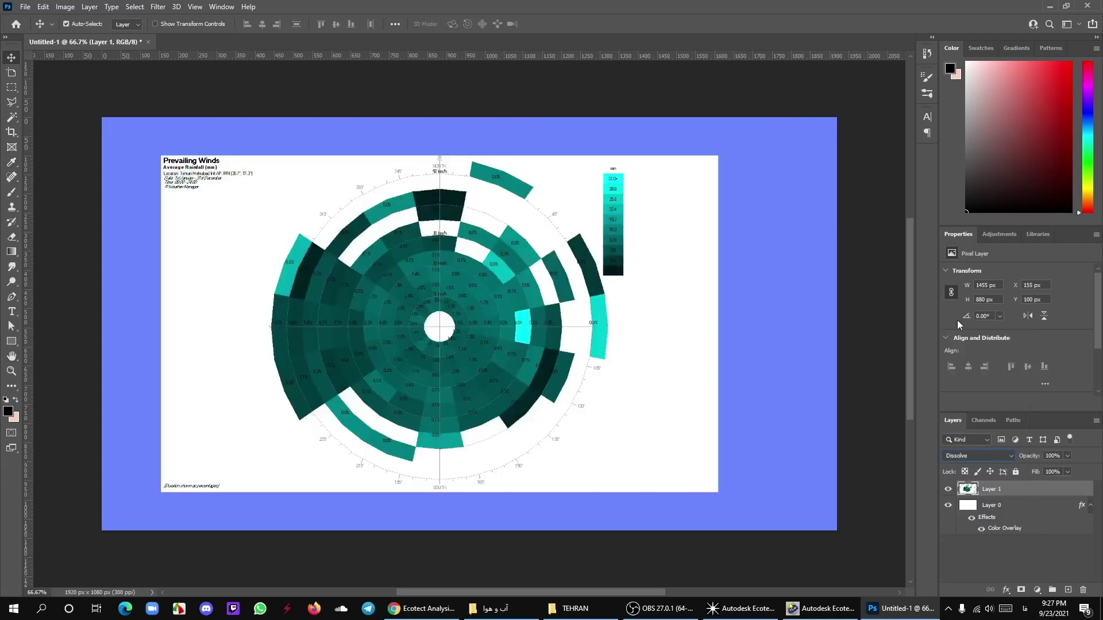
key("Down")
key("Down")
key("Down")
key("Down")
key("Down")
key("Down")
key("Down")
key("Down")
key("Down")
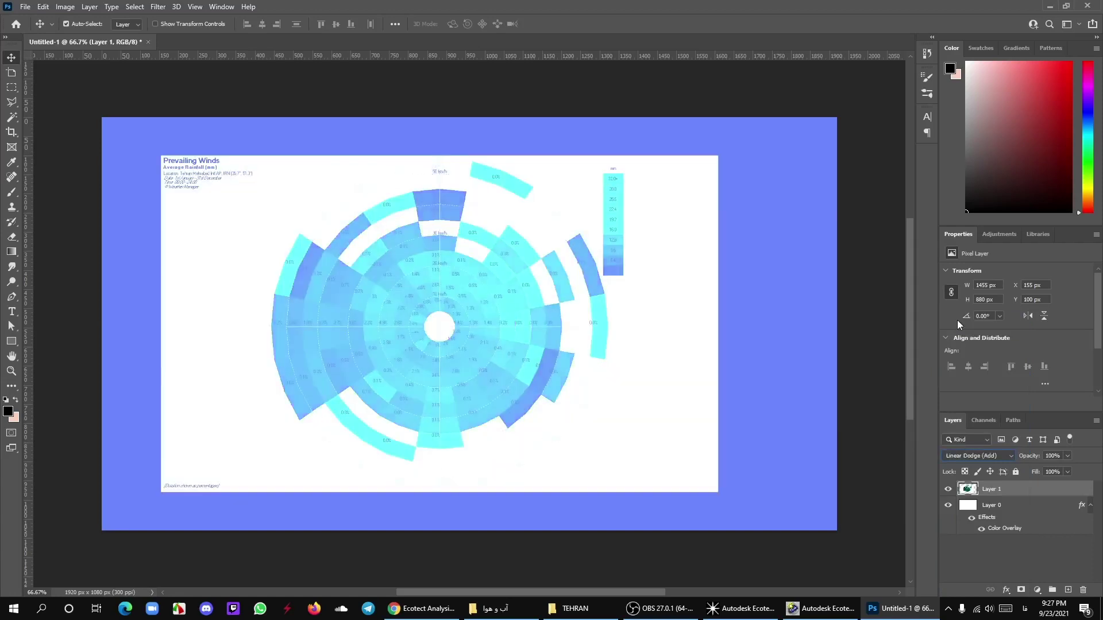
key("Down")
key("Down")
key("Down")
key("Down")
key("Down")
key("Down")
key("Down")
key("Down")
key("Down")
key("Down")
key("Down")
key("Down")
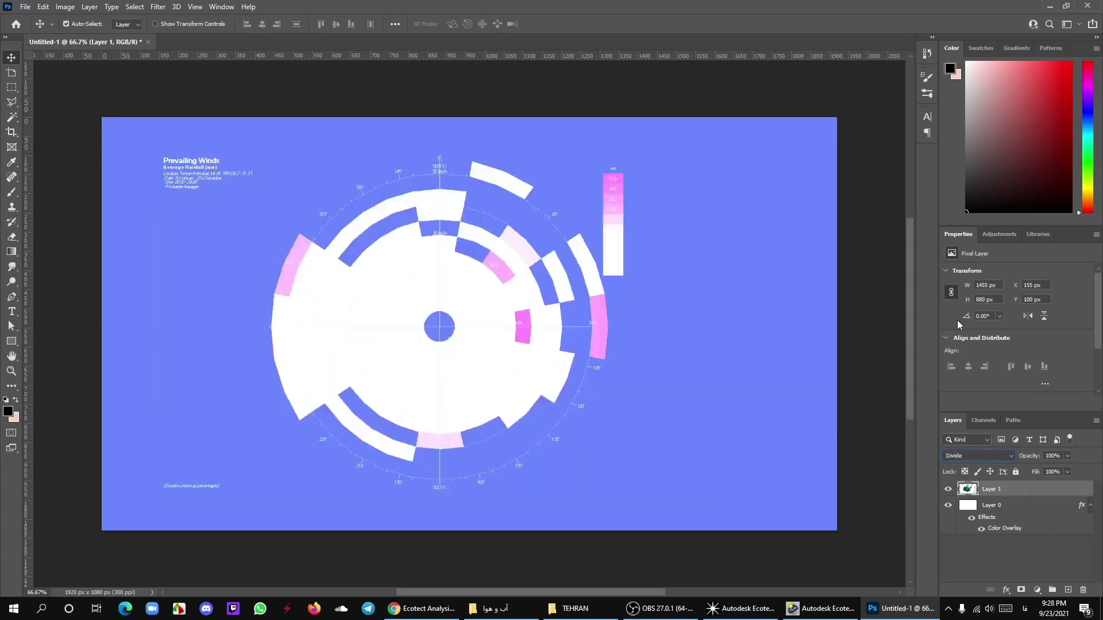
key("Down")
key("Down")
key("Down")
key("Down")
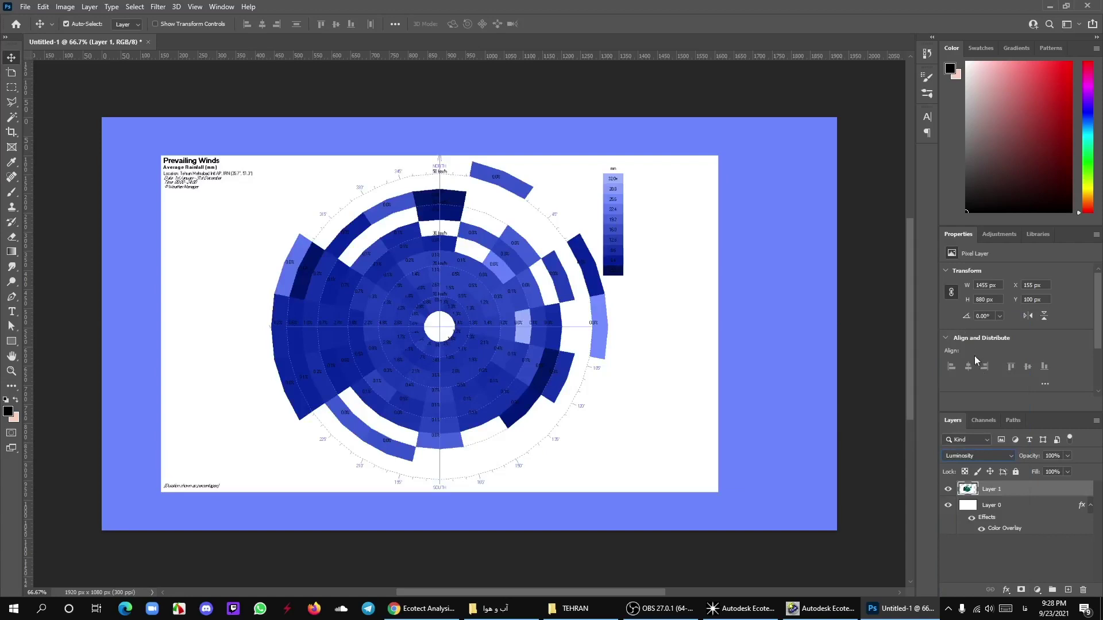
left_click(985, 455)
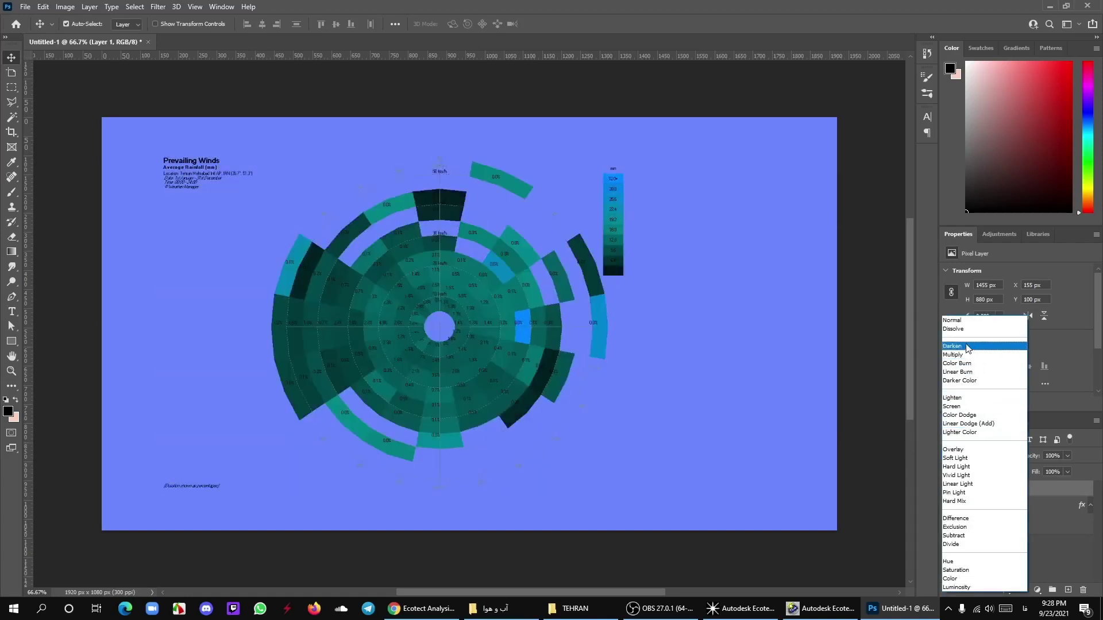
left_click(958, 323)
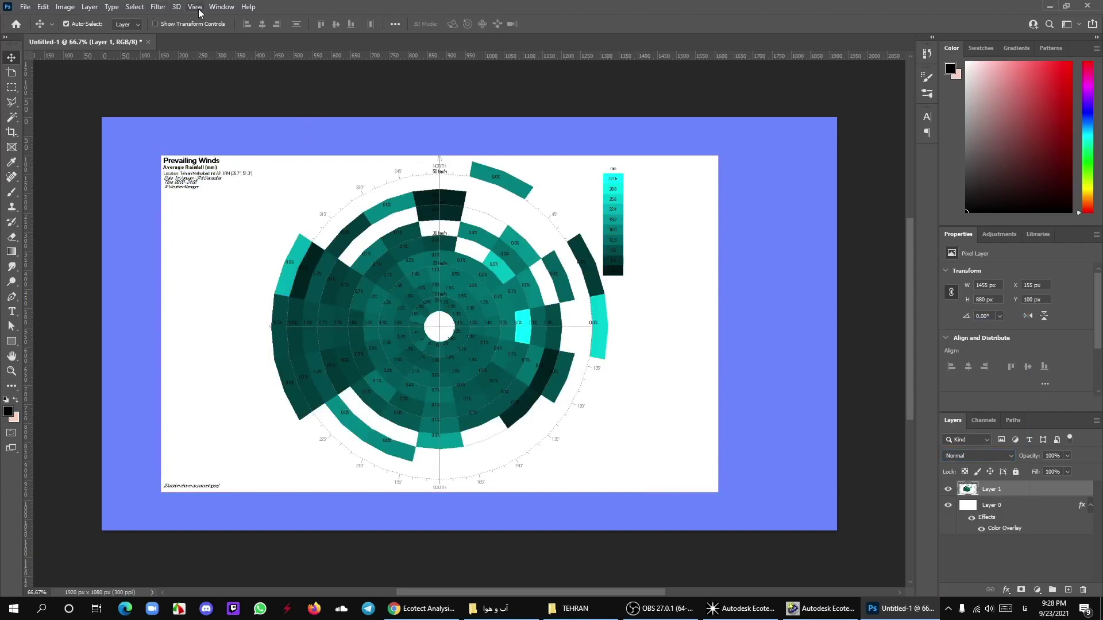
Select the chart's white backing with Color Range, delete it, and deselect.
left_click(136, 7)
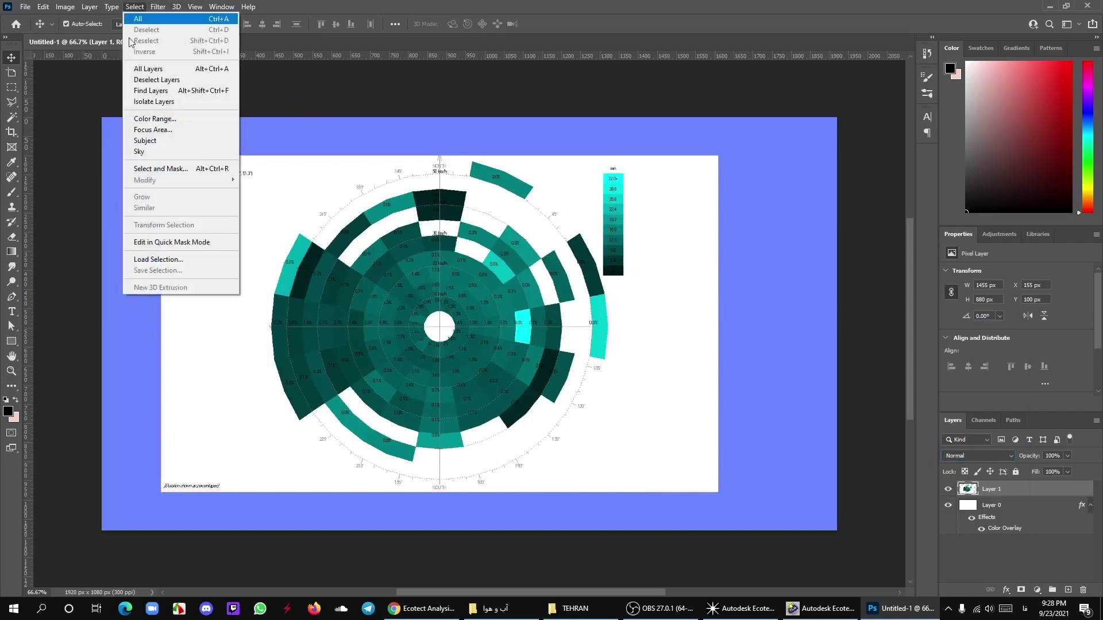
left_click(155, 119)
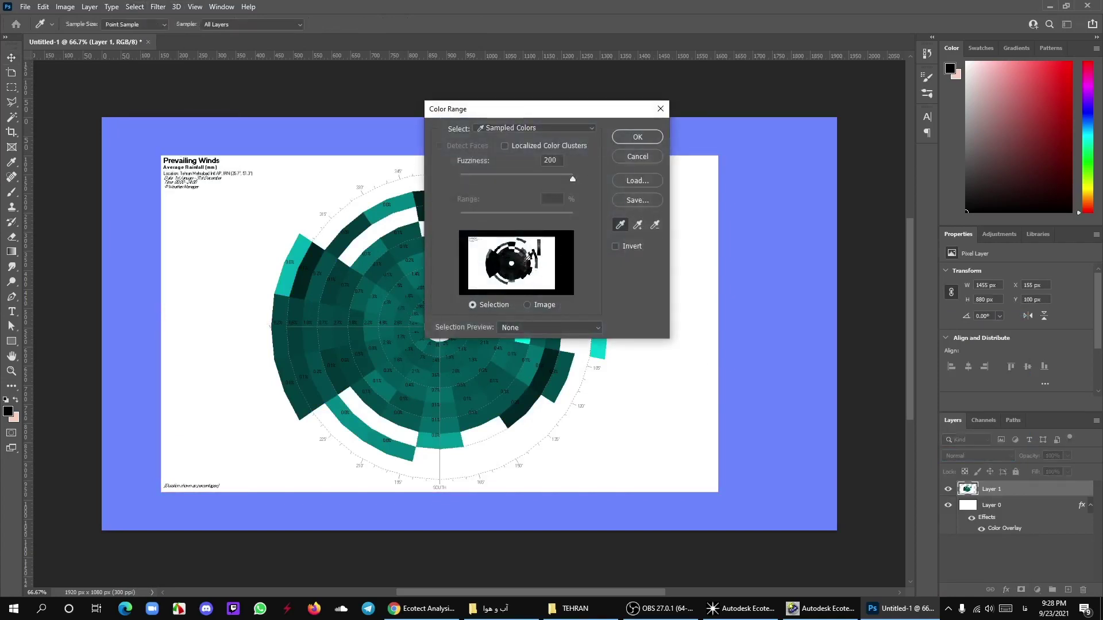
left_click(638, 135)
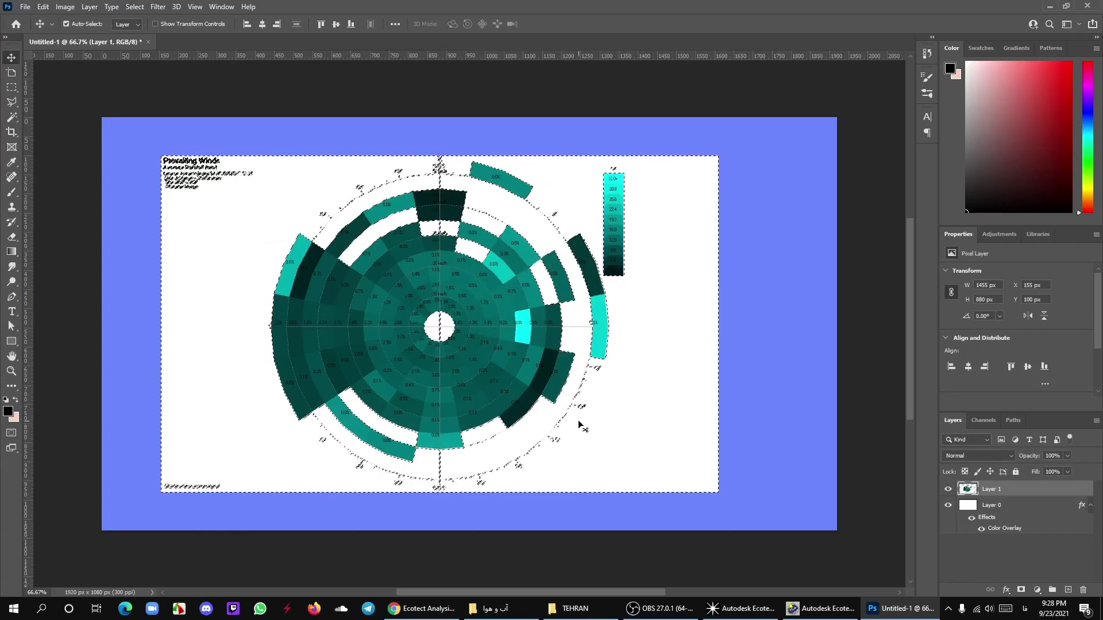
key("Delete")
key("ctrl+d")
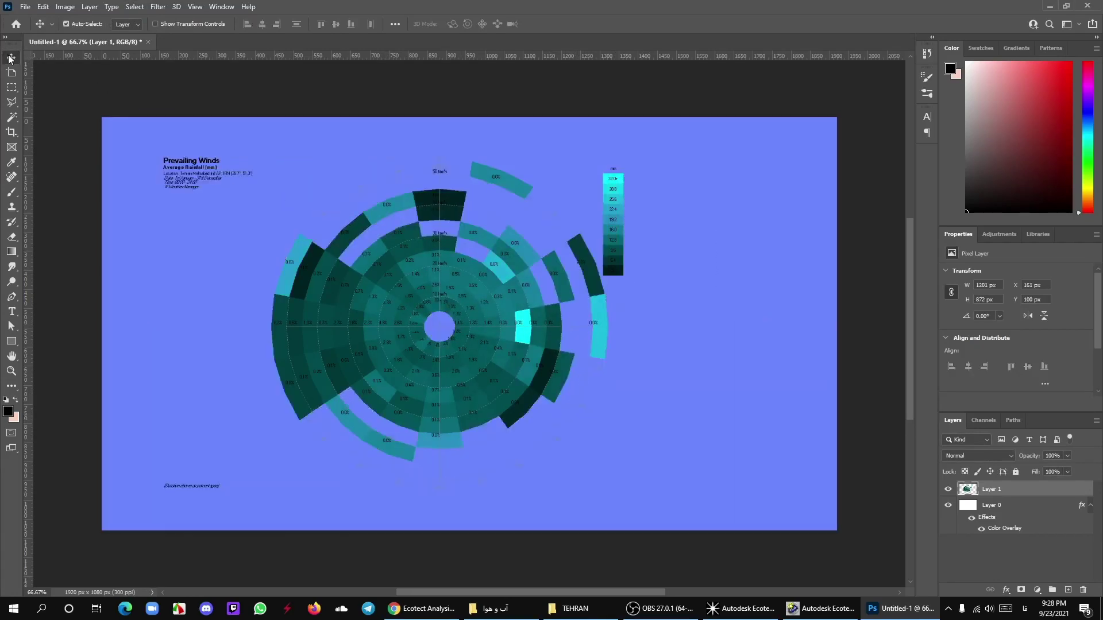
Scale the chart down to about 29% and place it in the top-left corner.
left_click_drag(486, 320, 488, 331)
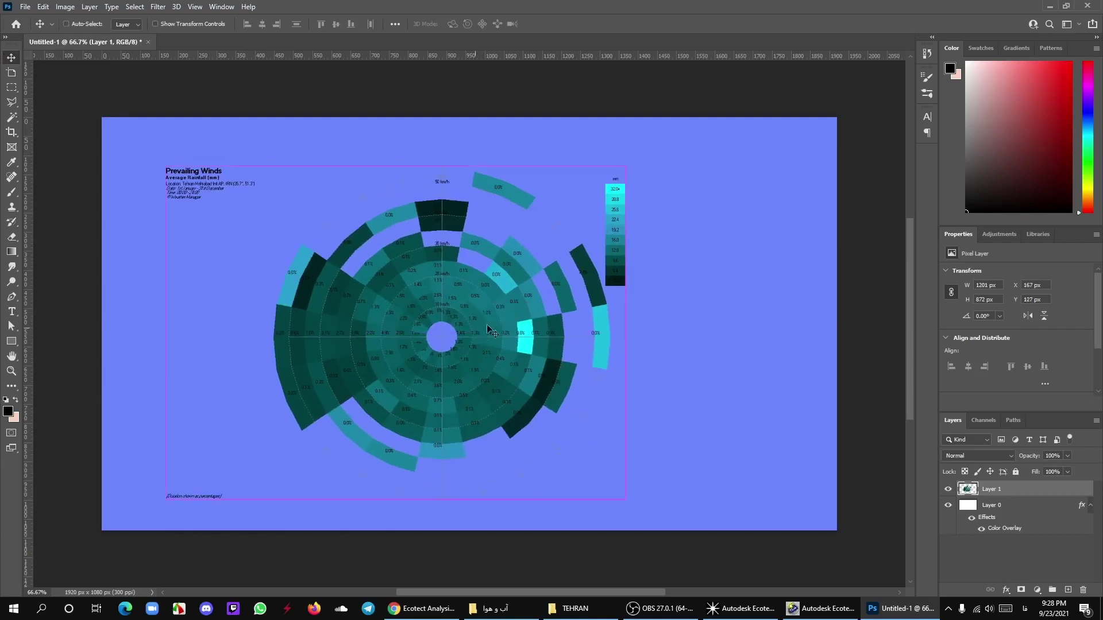
key("ctrl+t")
left_click_drag(626, 166, 435, 303)
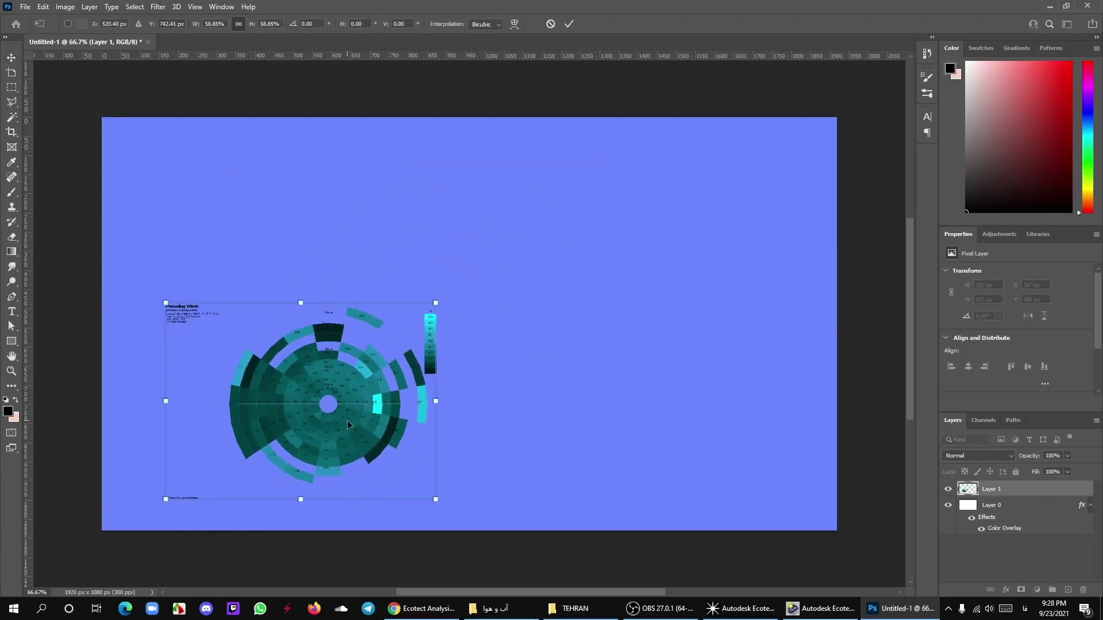
left_click_drag(347, 424, 334, 368)
left_click_drag(419, 246, 296, 345)
left_click_drag(233, 395, 194, 192)
left_click(570, 24)
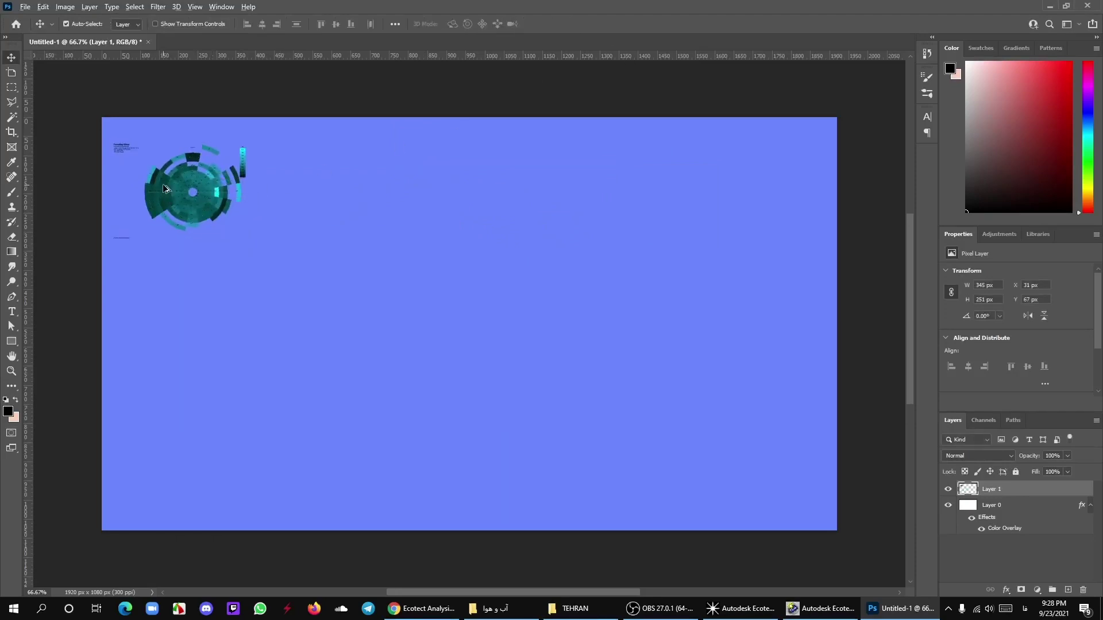
scroll(209, 188, "up", 8, "alt")
scroll(215, 196, "down", 6, "alt")
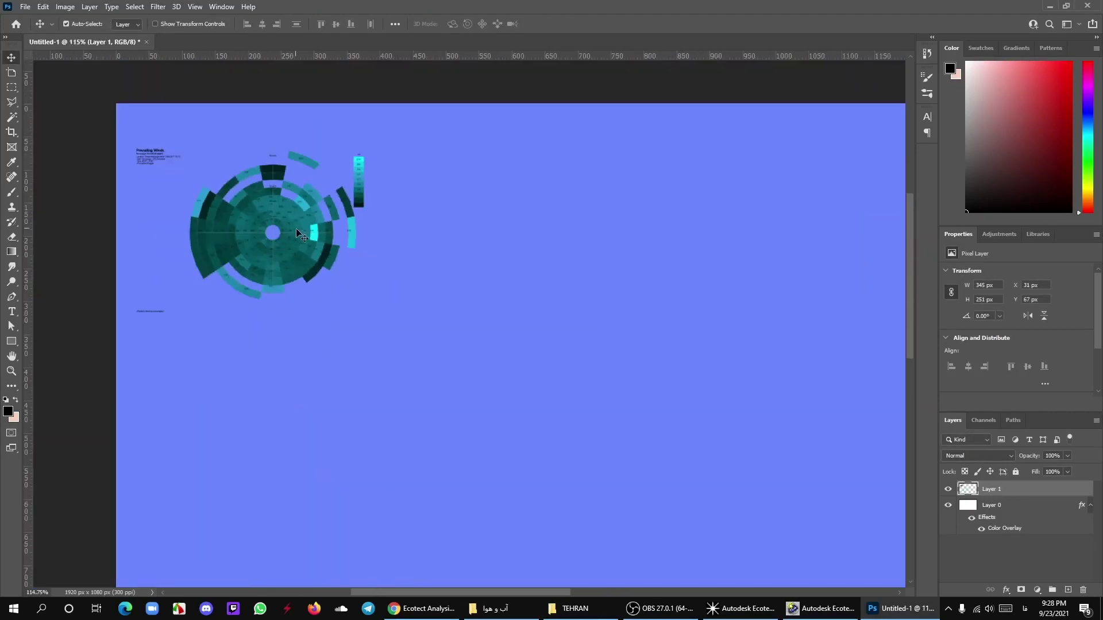
Enlarge the chart to about 238%, nudge it against the left edge, and return to Ecotect.
key("ctrl+t")
left_click_drag(368, 314, 680, 537)
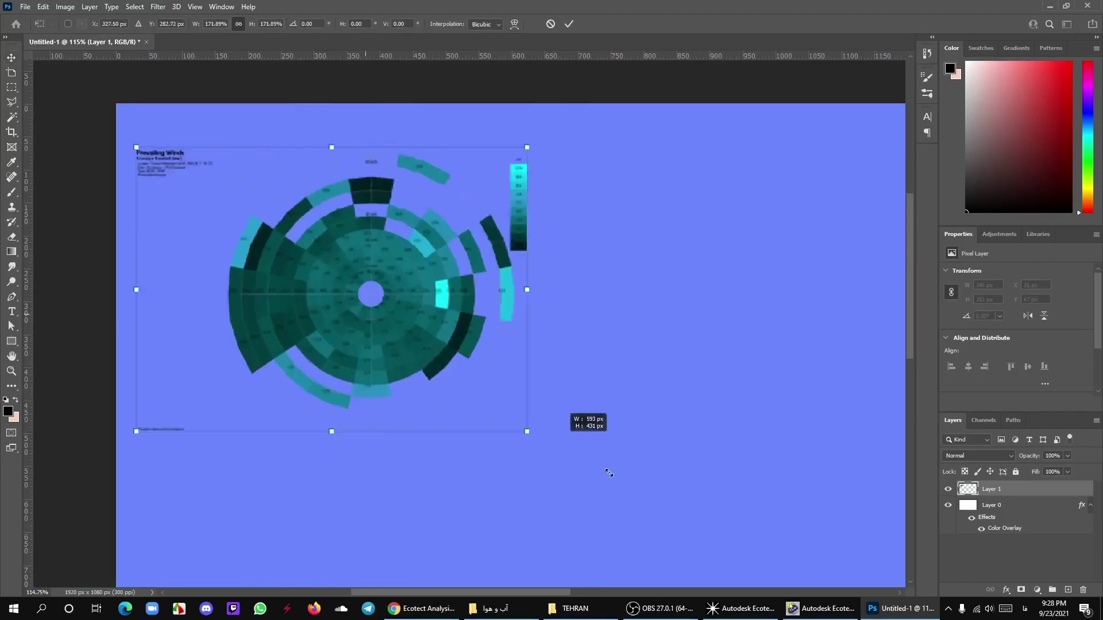
scroll(487, 332, "up", 1, "alt")
left_click(570, 29)
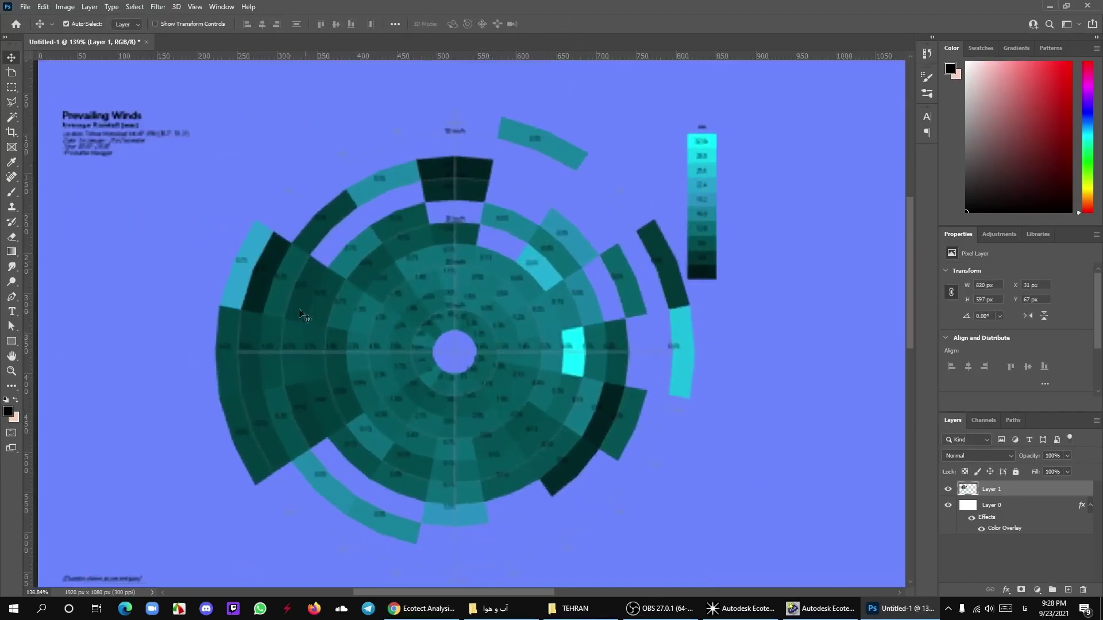
scroll(308, 319, "down", 3, "alt")
scroll(307, 319, "down", 2, "alt")
scroll(308, 319, "up", 1, "alt")
scroll(308, 319, "up", 2, "alt")
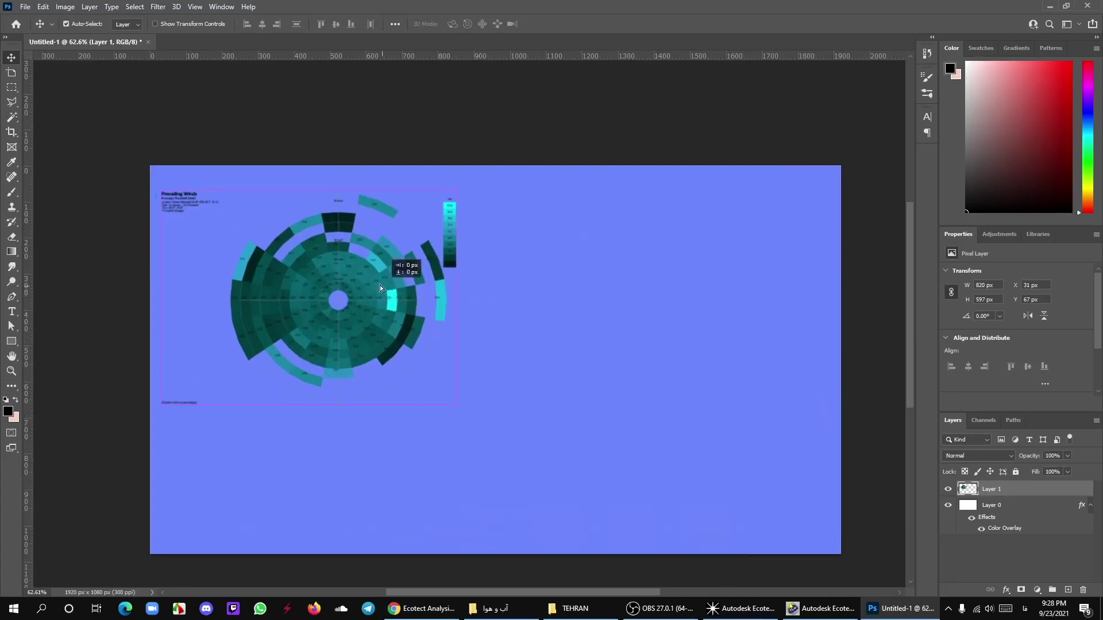
left_click_drag(380, 285, 370, 272)
left_click(899, 610)
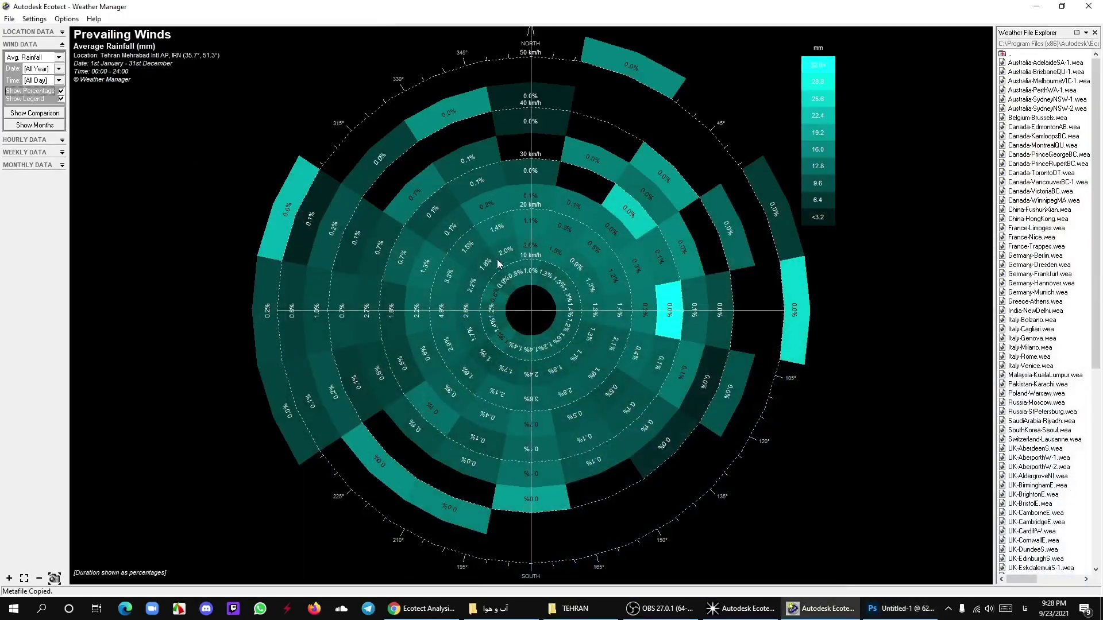
Hide the rainfall colour legend in the Wind Data panel.
left_click(61, 99)
Keep Avg. Rainfall, hide the percentage labels, and show the colour legend again.
left_click(59, 58)
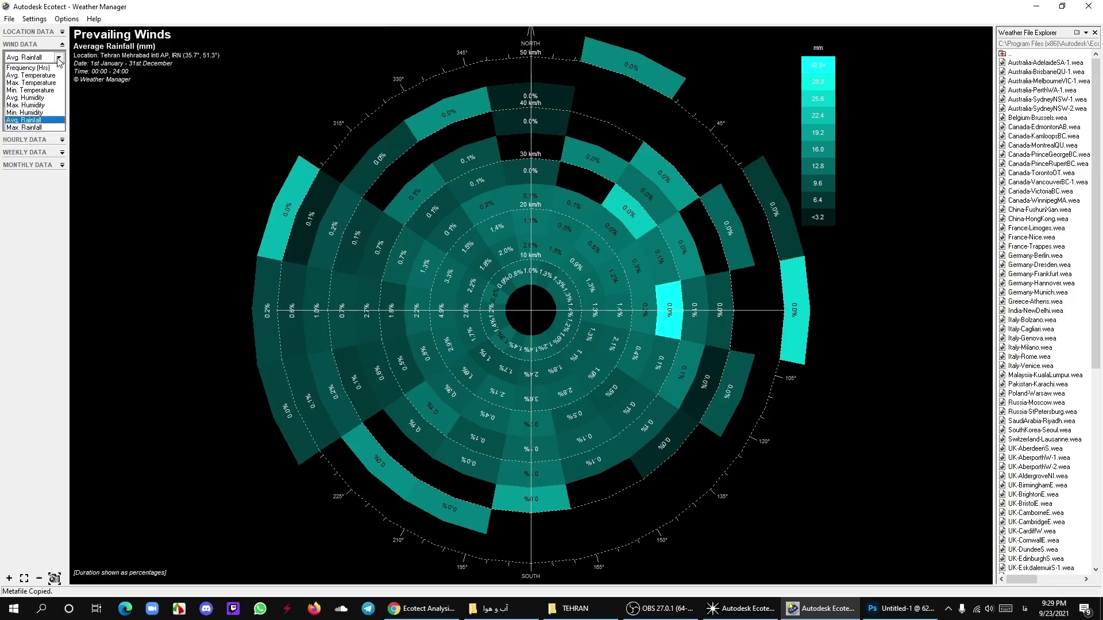
left_click(59, 58)
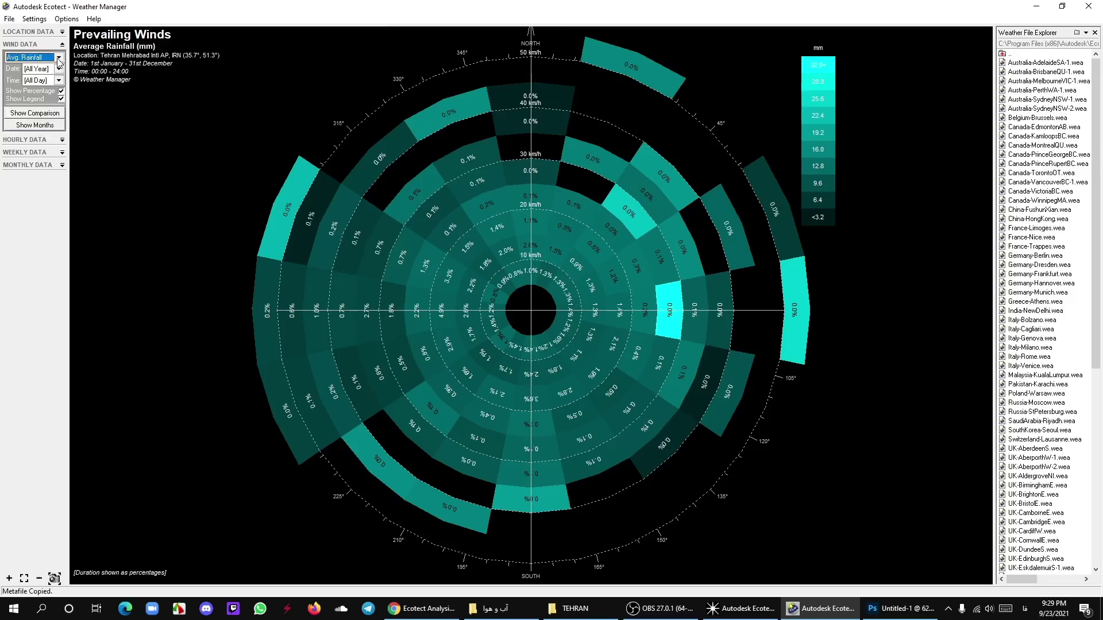
left_click(61, 91)
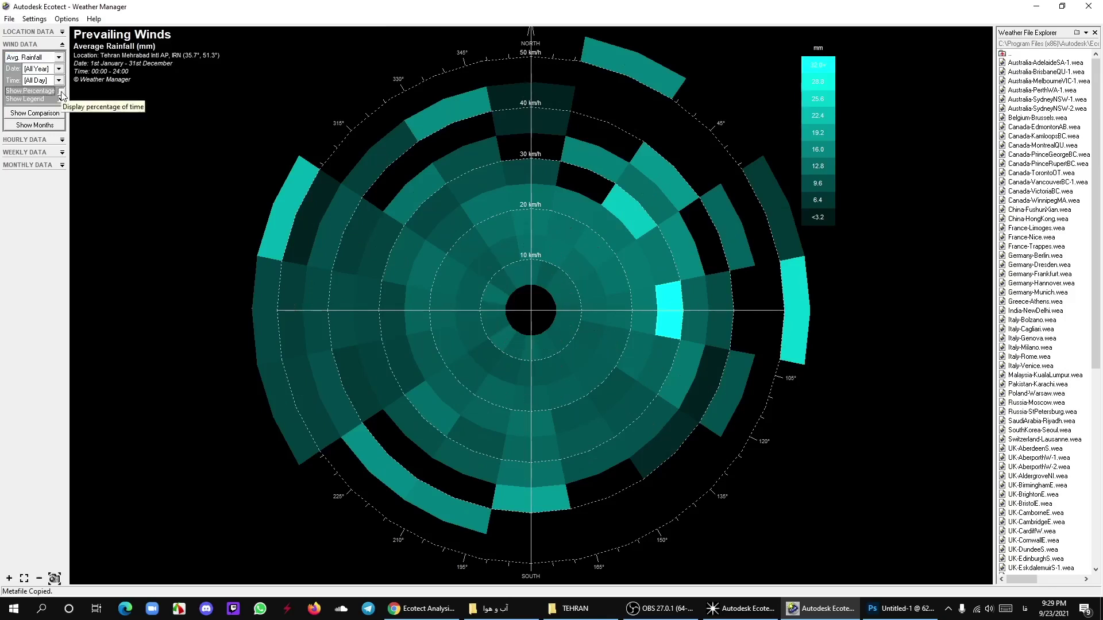
left_click(60, 99)
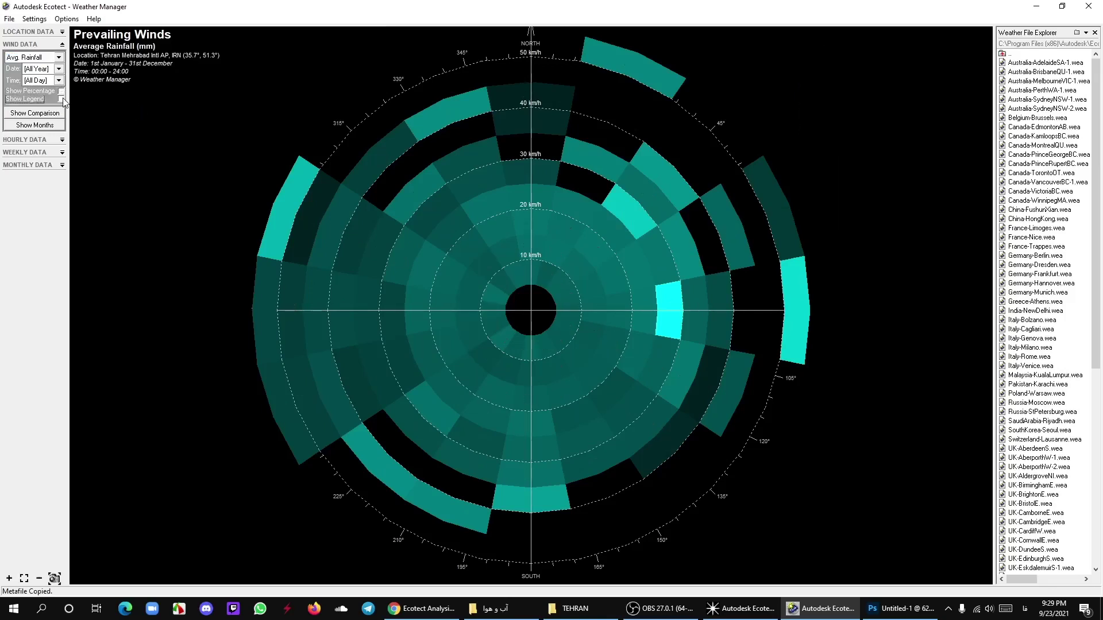
Limit the rose to April at 8:00am with percentages, coloured by Avg. Temperature.
left_click(59, 70)
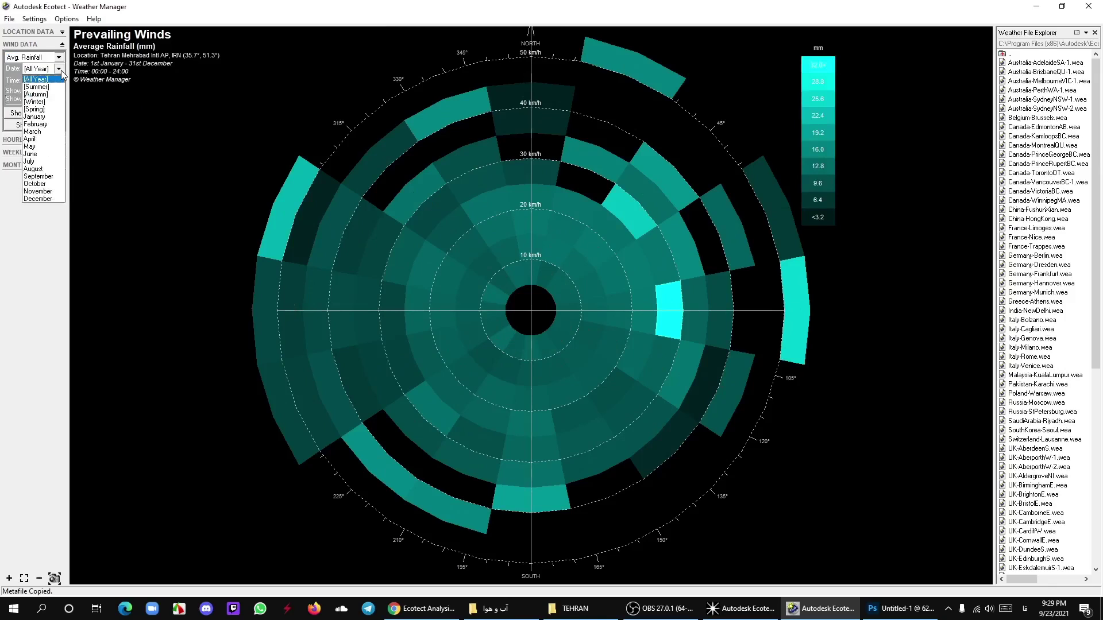
left_click(32, 139)
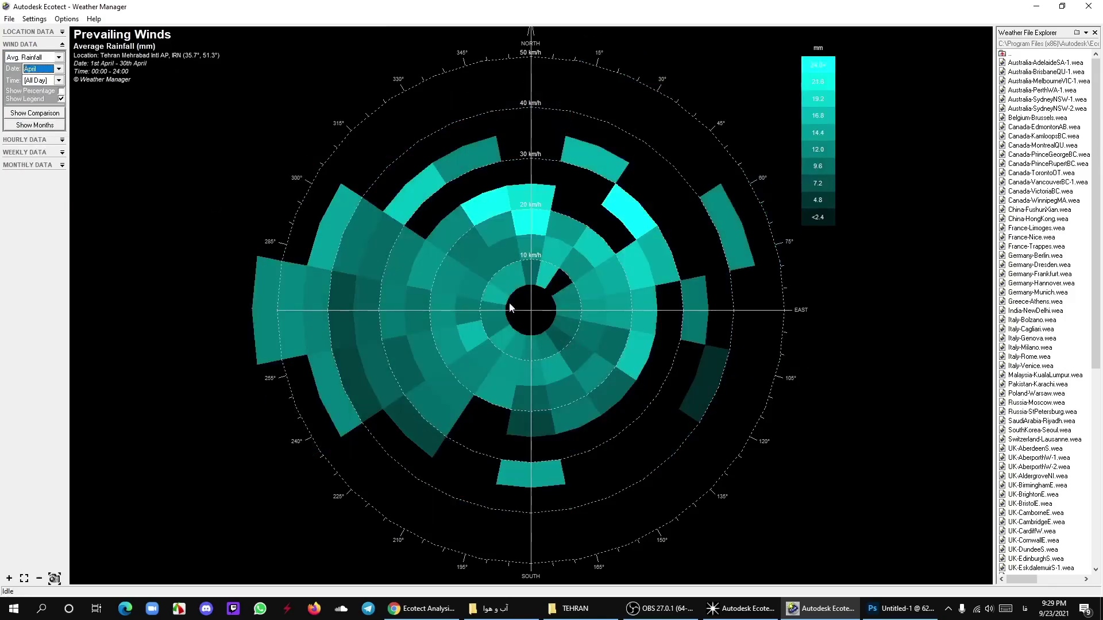
left_click(59, 80)
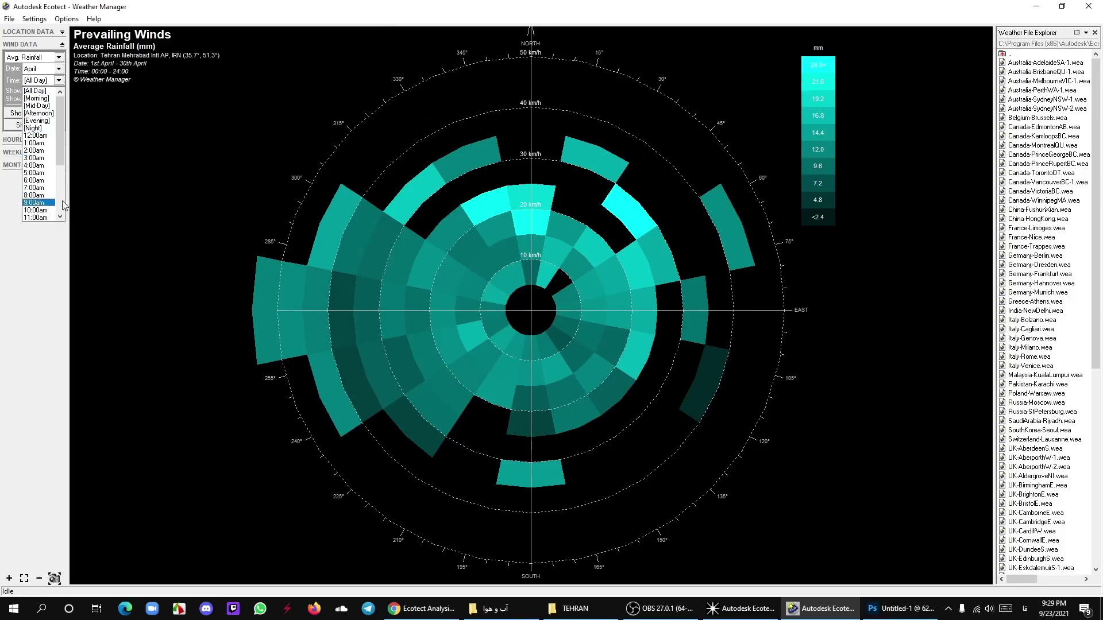
left_click(37, 195)
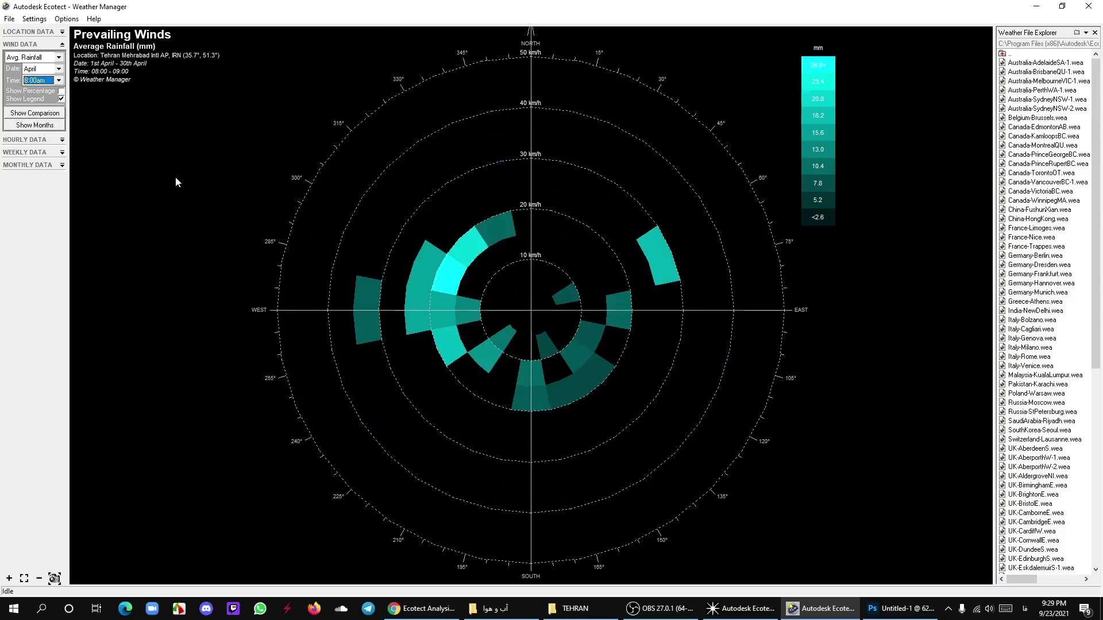
left_click(61, 91)
left_click(59, 57)
left_click(42, 79)
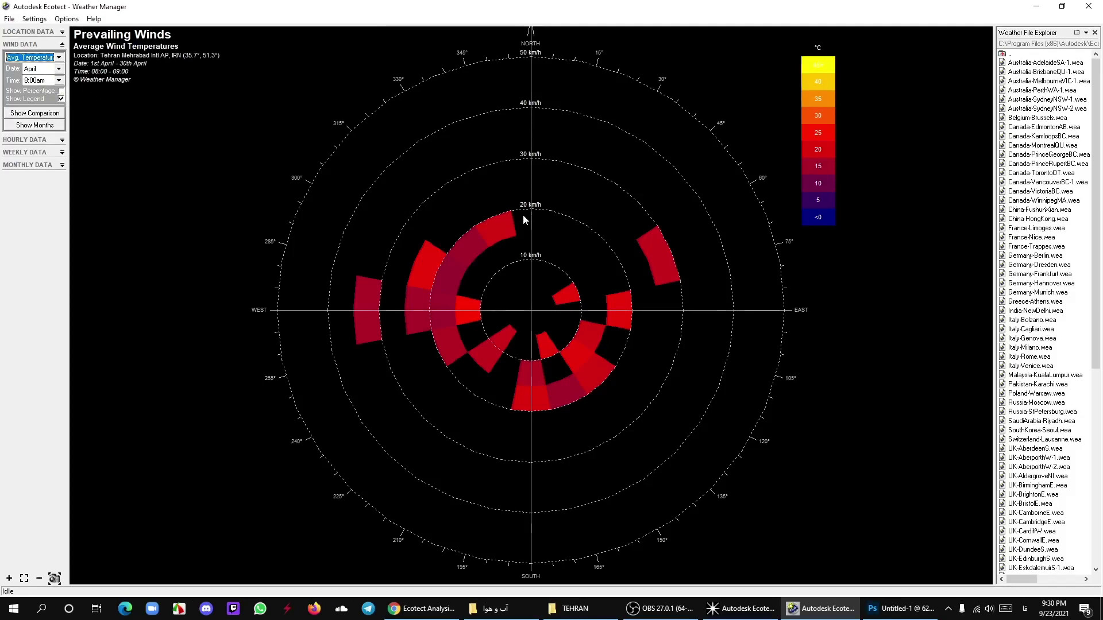
Show separate monthly wind roses of Avg. Rainfall over the whole year.
left_click(41, 116)
left_click(41, 116)
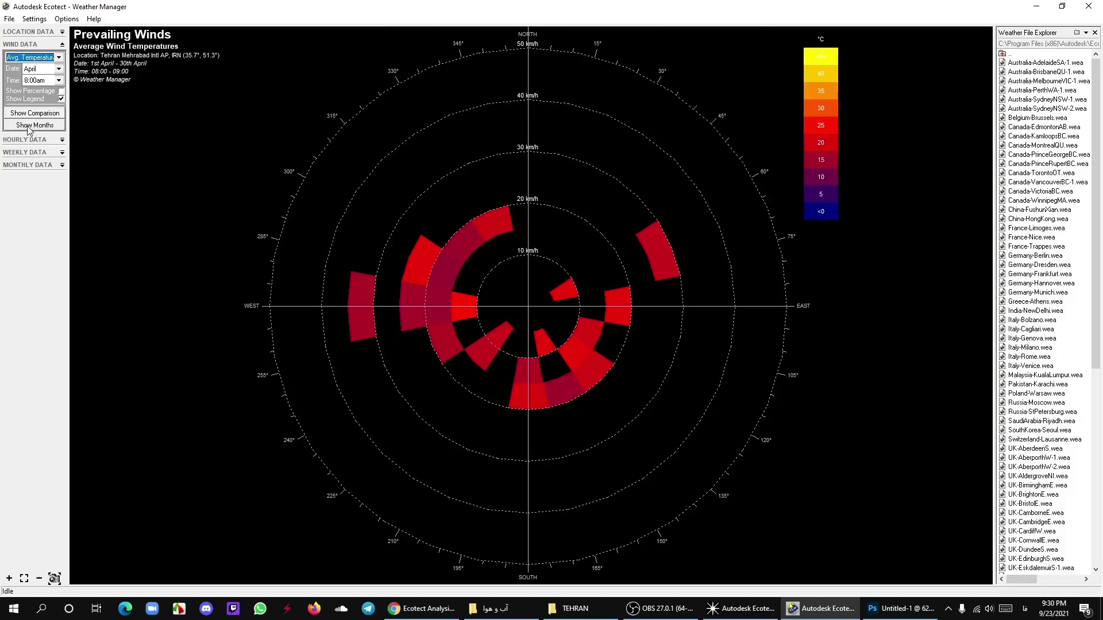
left_click(38, 126)
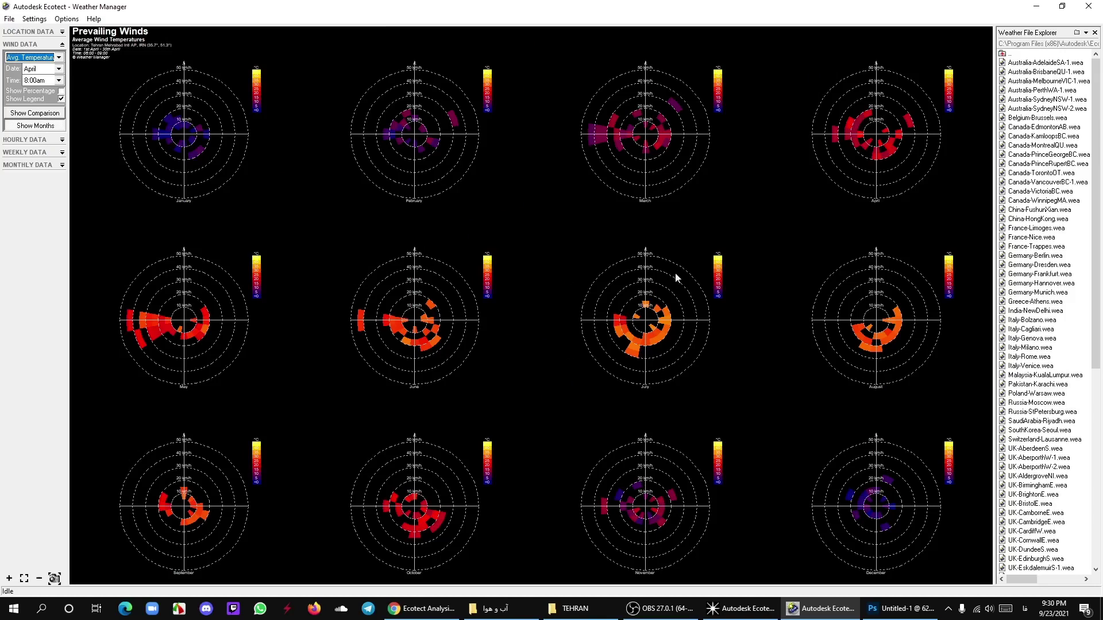
left_click(58, 59)
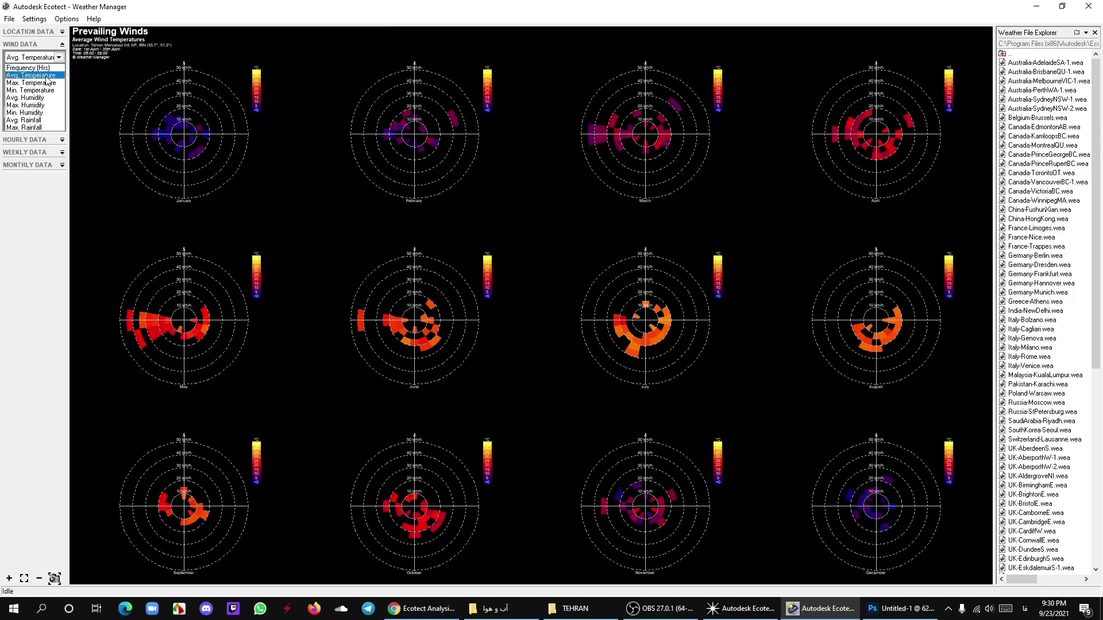
left_click(36, 123)
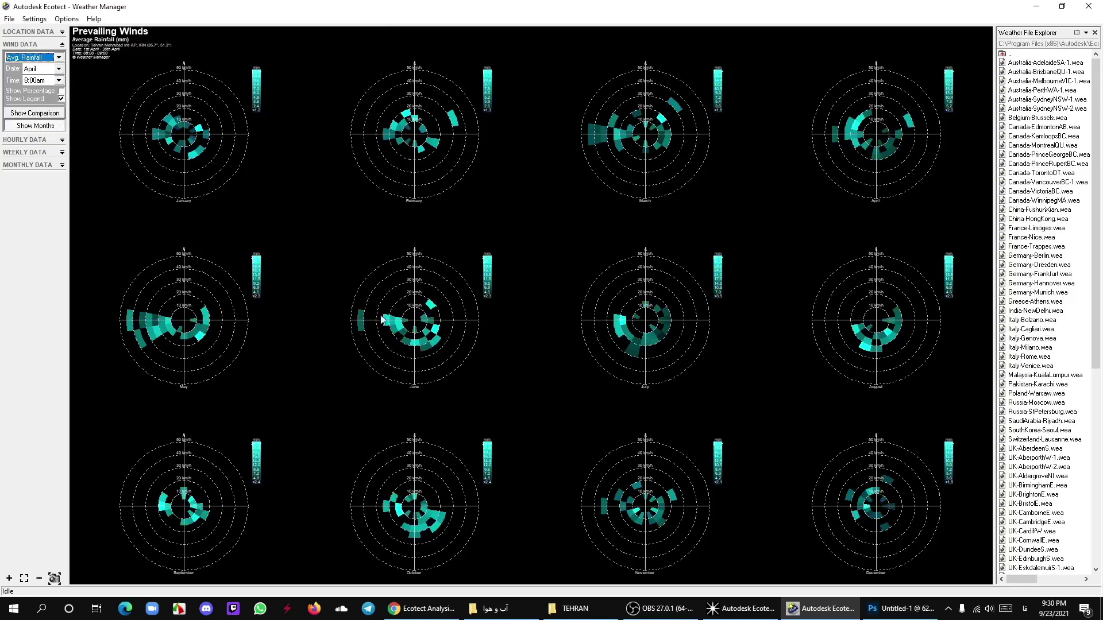
left_click(58, 69)
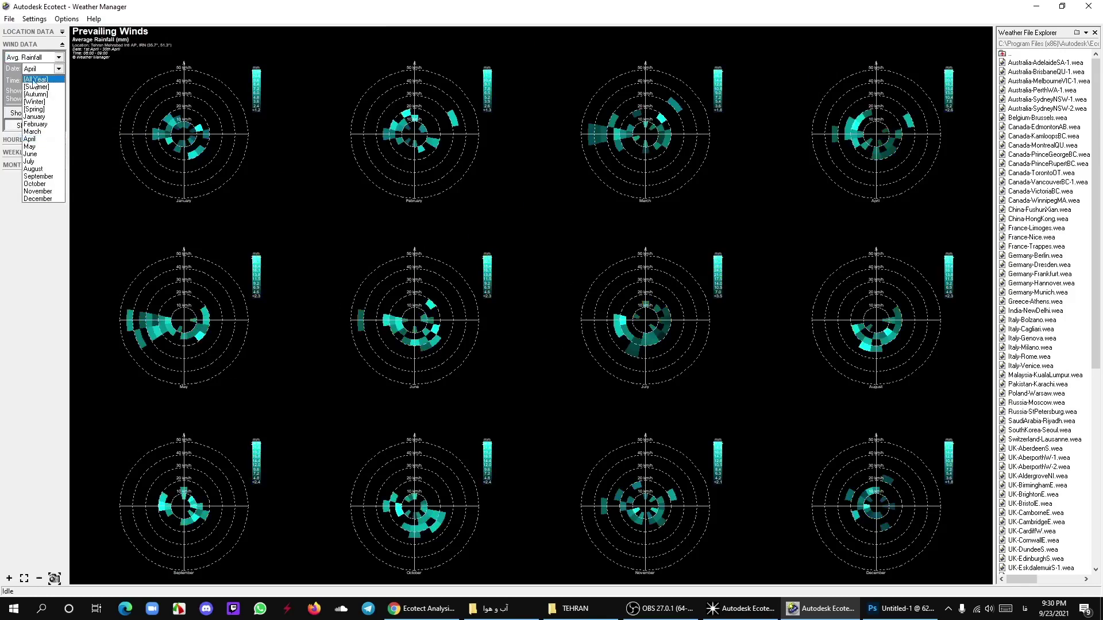
left_click(42, 80)
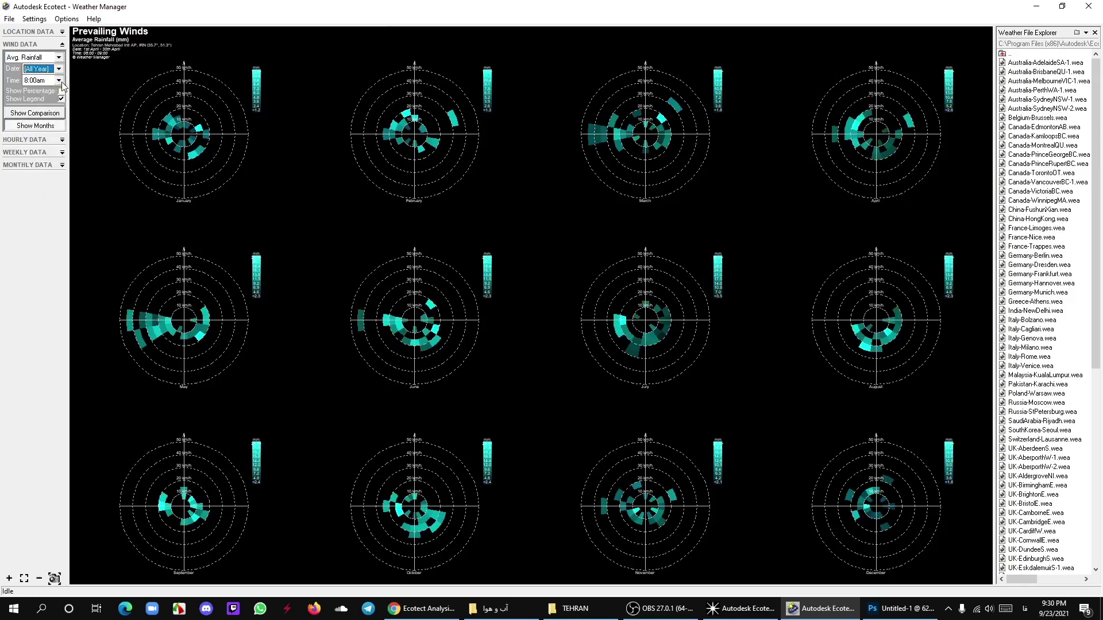
Set the monthly roses to 10:00am, copy them as a bitmap, and return to Photoshop.
left_click(46, 81)
left_click(45, 91)
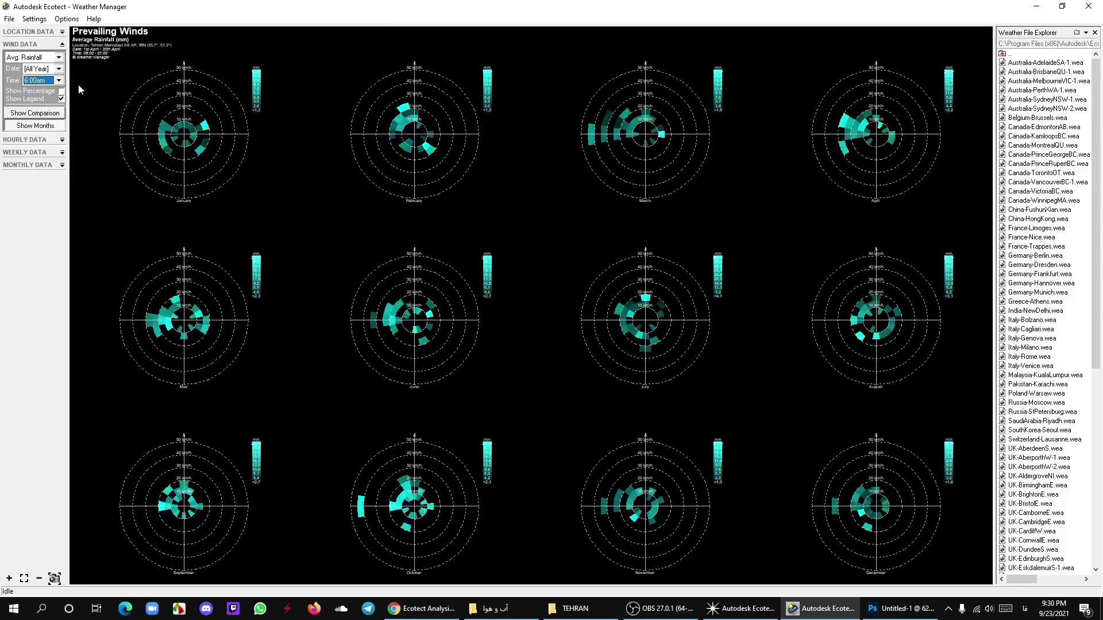
left_click(60, 81)
scroll(40, 110, "up", 3)
left_click(38, 104)
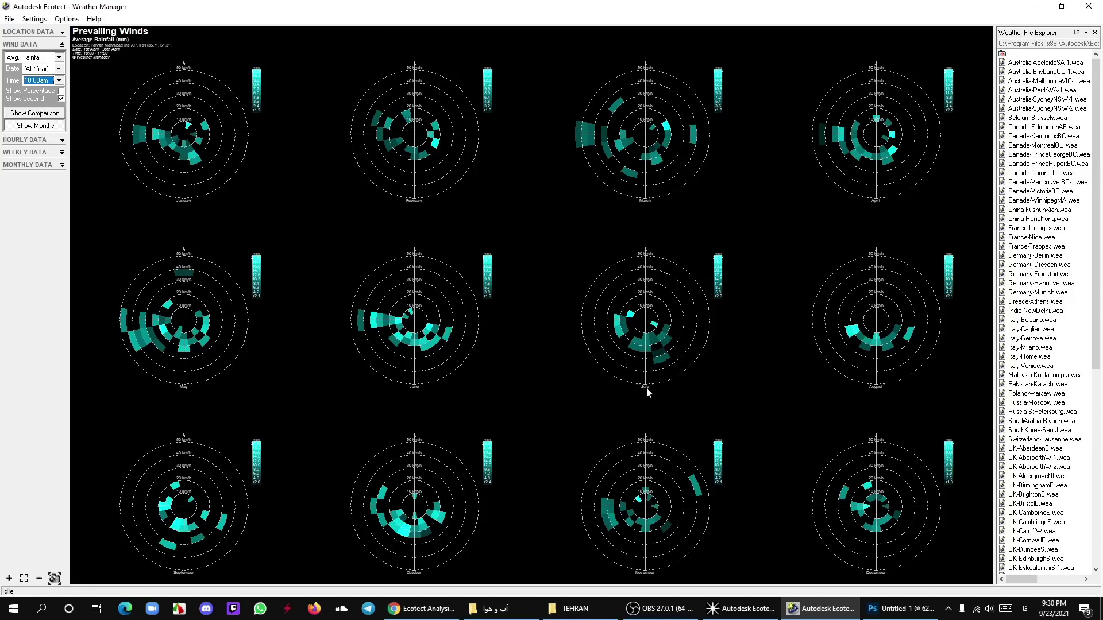
left_click(55, 579)
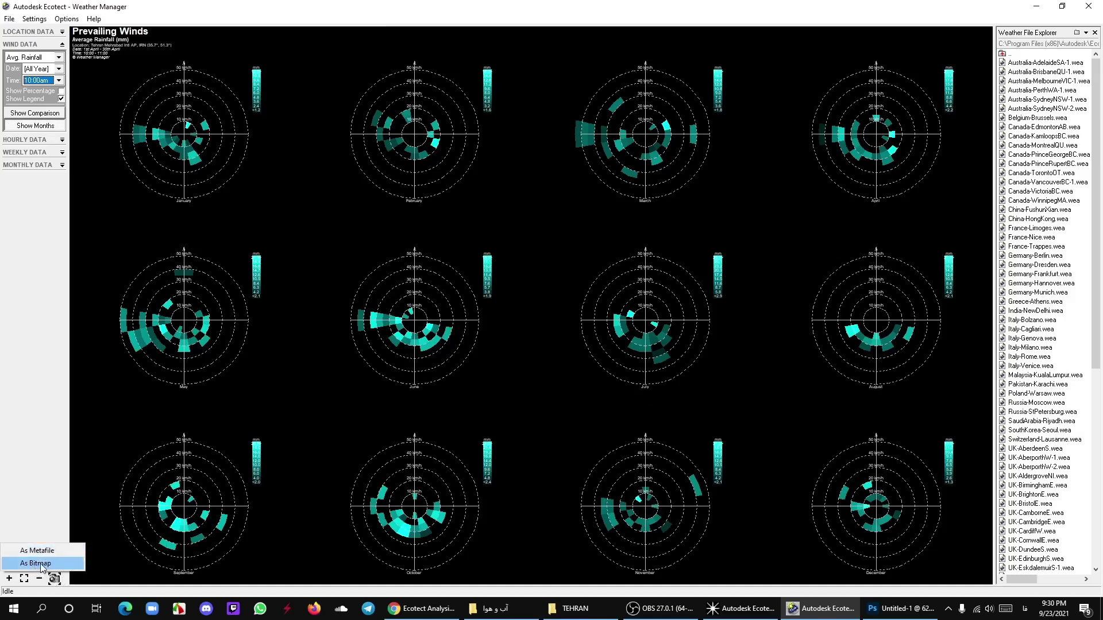
left_click(38, 563)
left_click(899, 608)
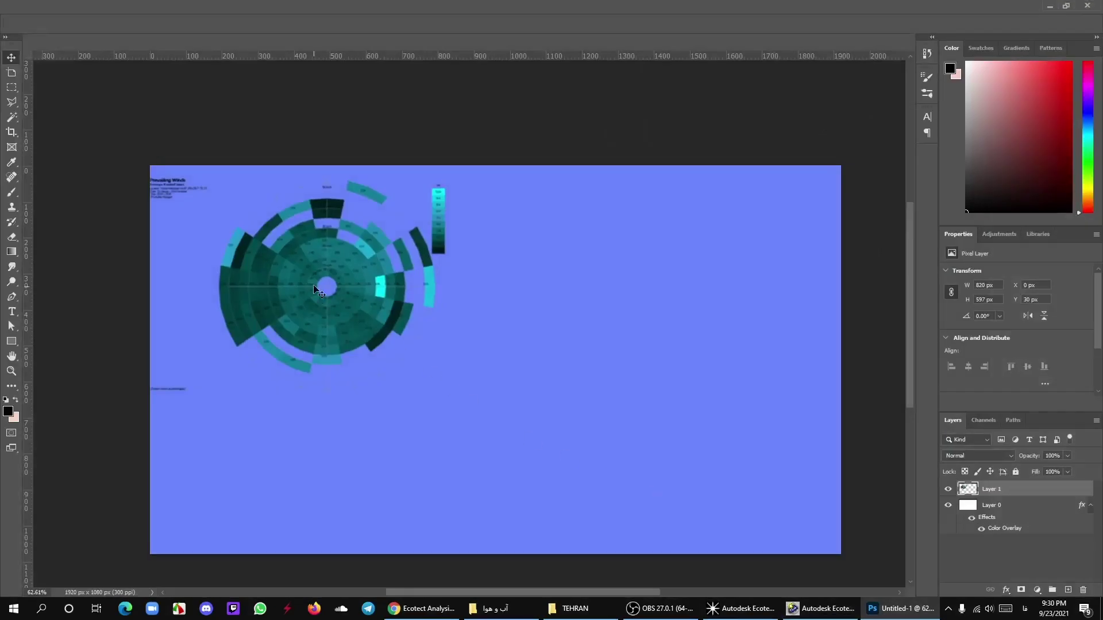
Start a new document, browsing the 1080p, Photo, Saved and Recent presets.
left_click(25, 6)
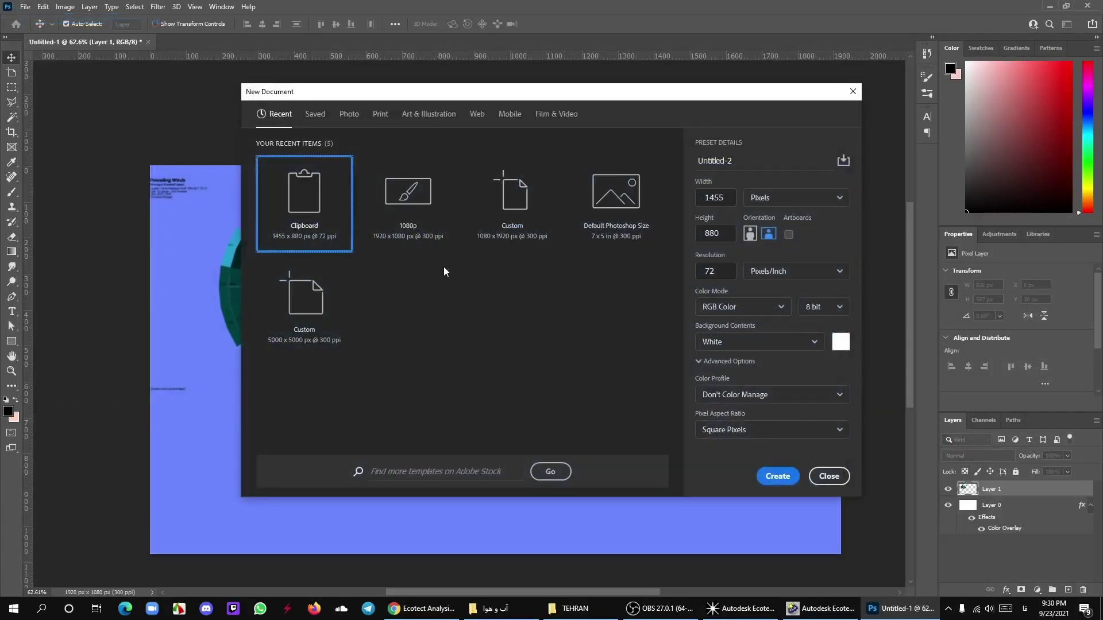
left_click(422, 222)
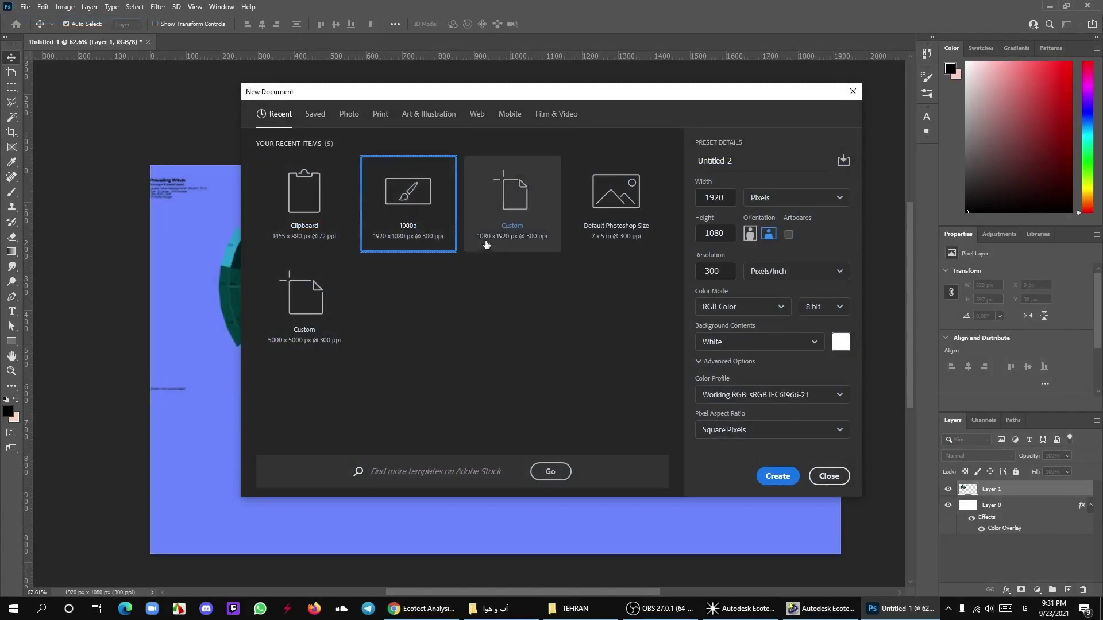
left_click(349, 115)
left_click(316, 114)
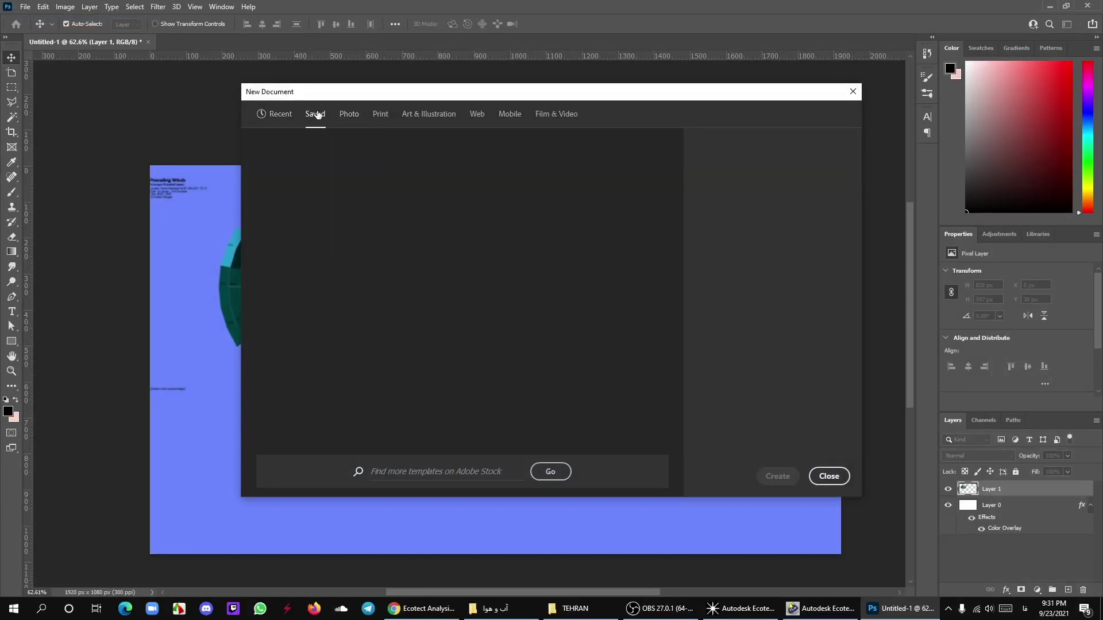
left_click(278, 114)
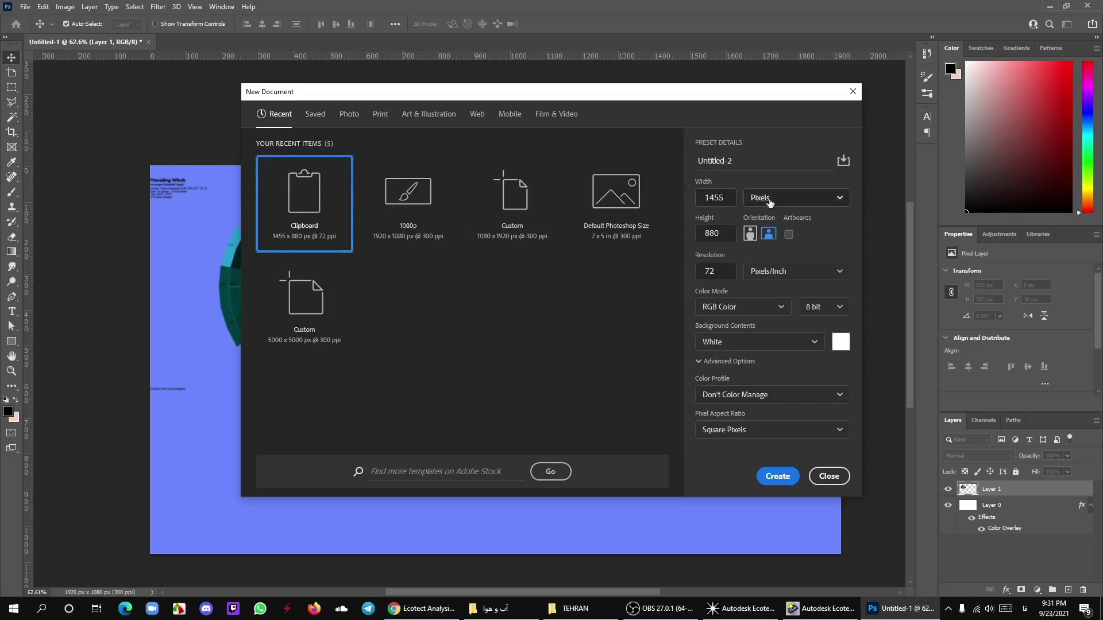
Set the page to 50 × 70 cm at 300 ppi and create it.
left_click(770, 199)
left_click(770, 255)
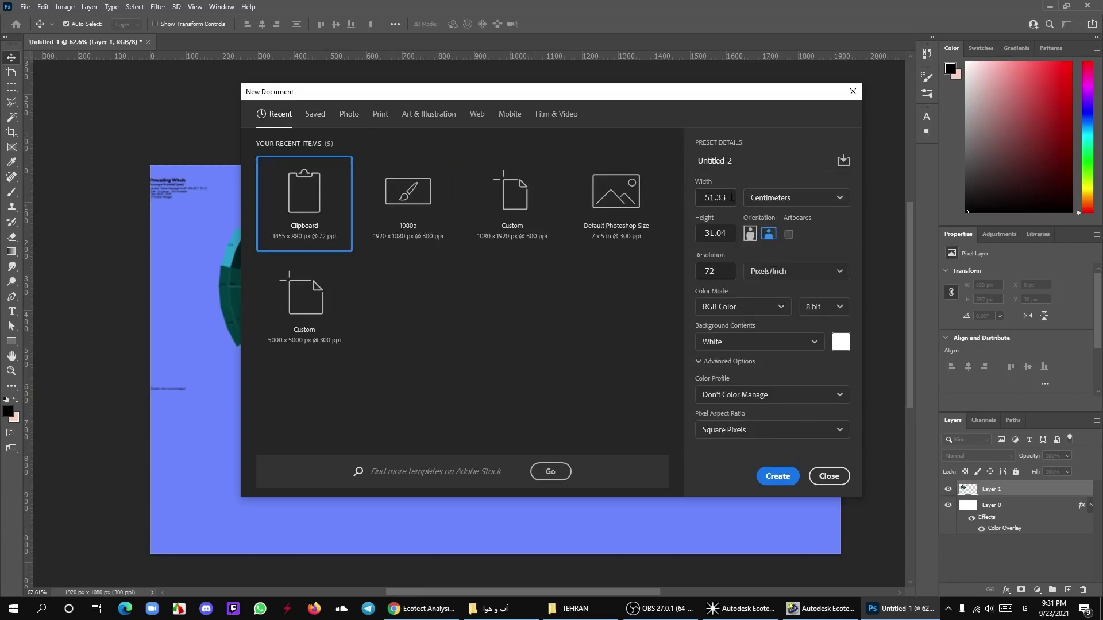
left_click_drag(731, 197, 713, 199)
type("50")
left_click_drag(731, 229, 693, 232)
type("70")
left_click_drag(728, 265, 687, 265)
type("300")
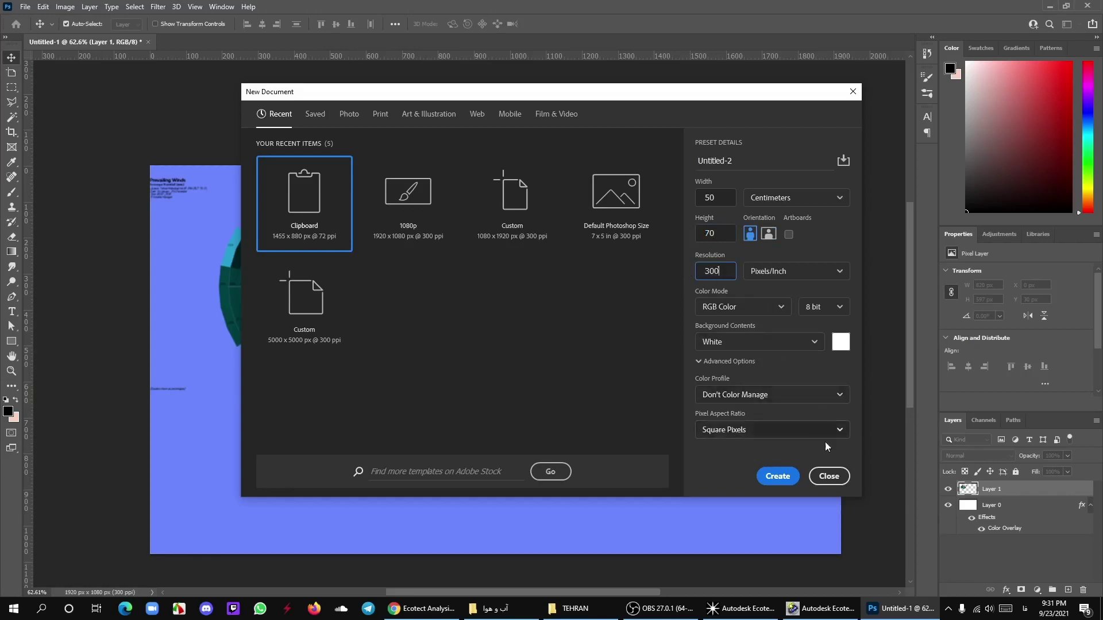
left_click(777, 476)
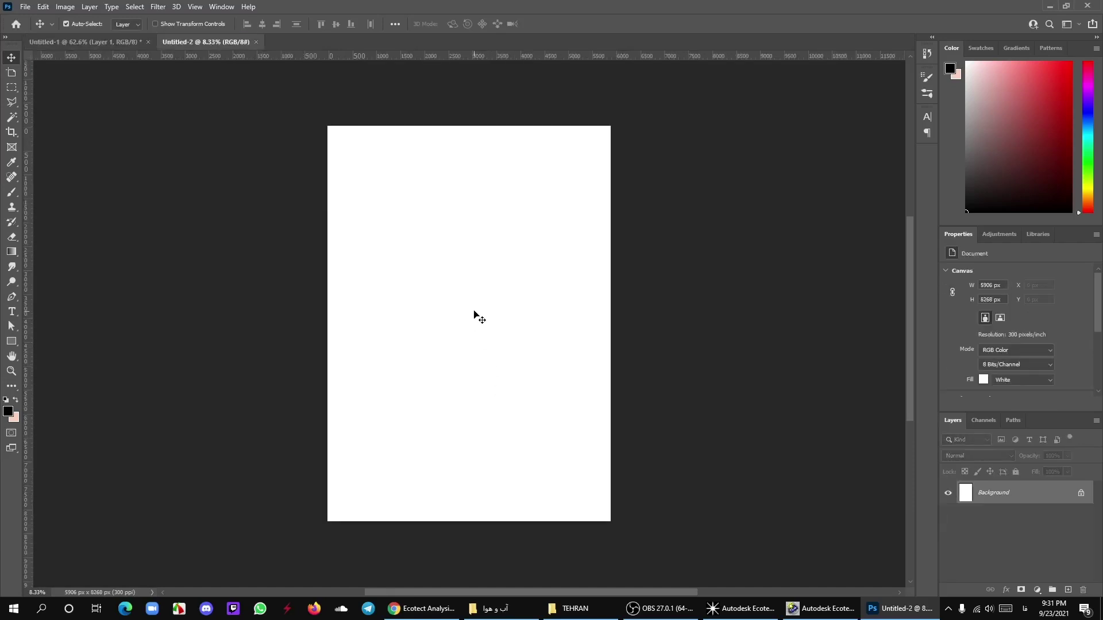
Paste the monthly wind roses, enlarge them and centre them on the canvas.
key("ctrl")
key("ctrl+v")
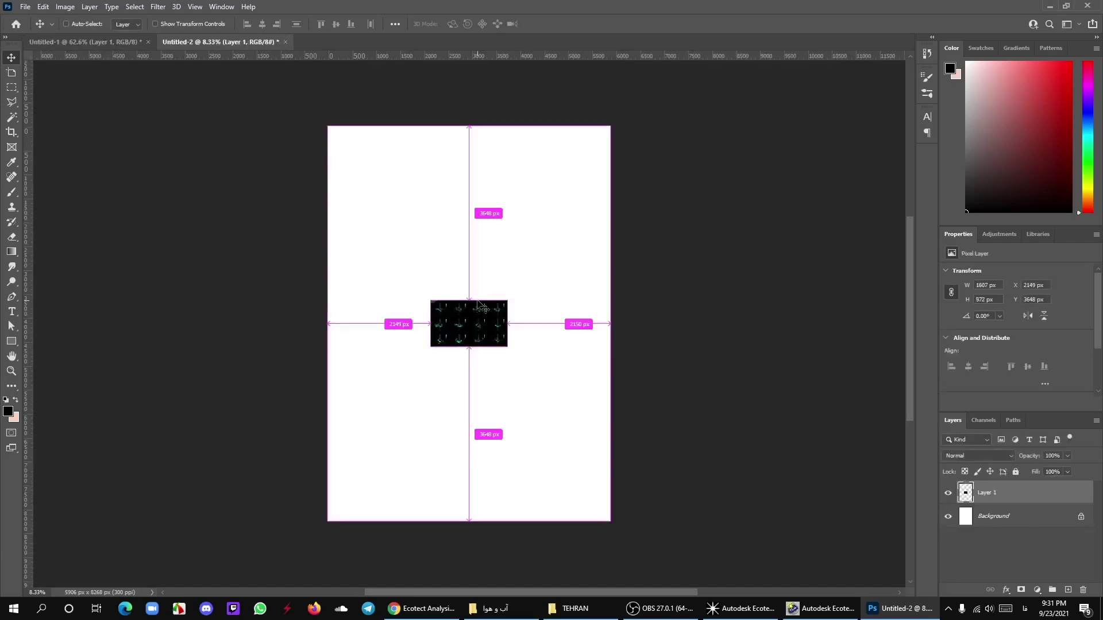
key("ctrl")
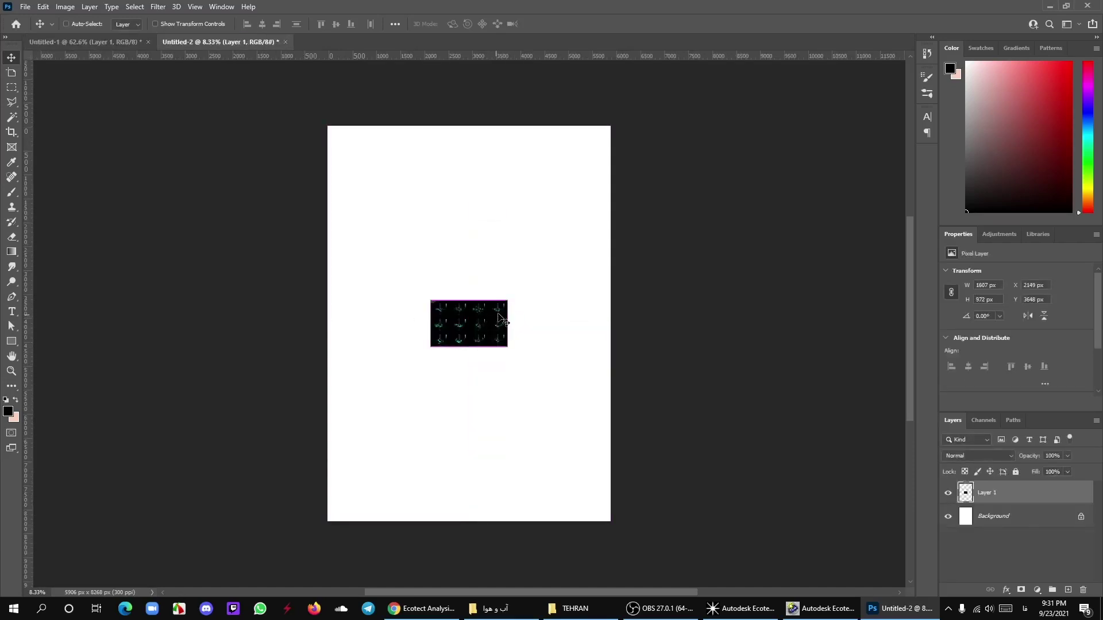
key("ctrl+t")
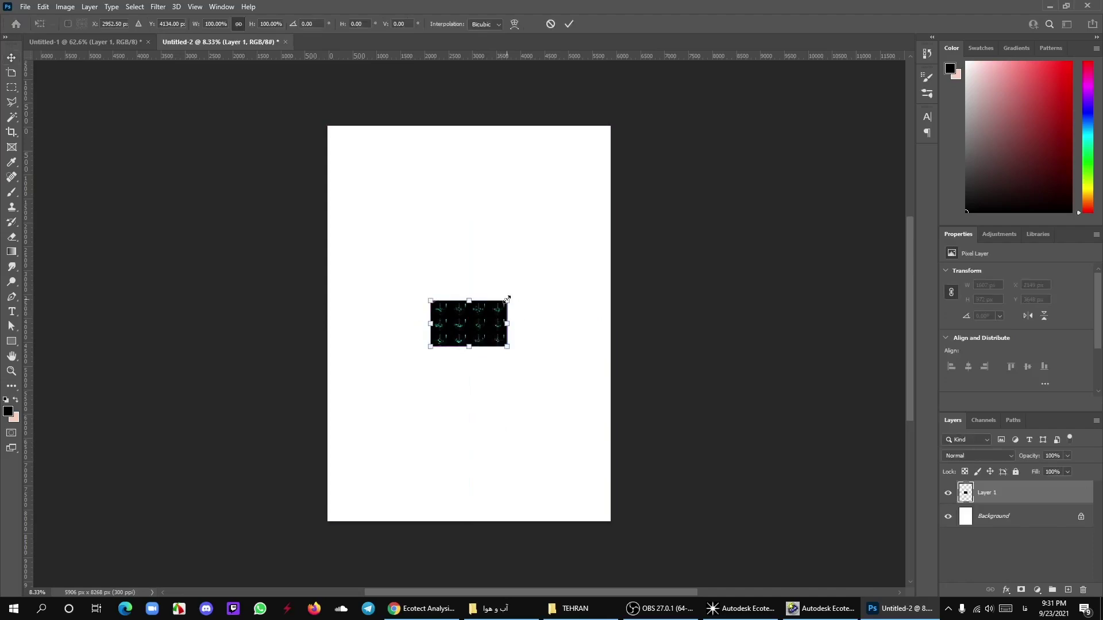
left_click_drag(507, 300, 649, 214)
left_click_drag(559, 265, 504, 280)
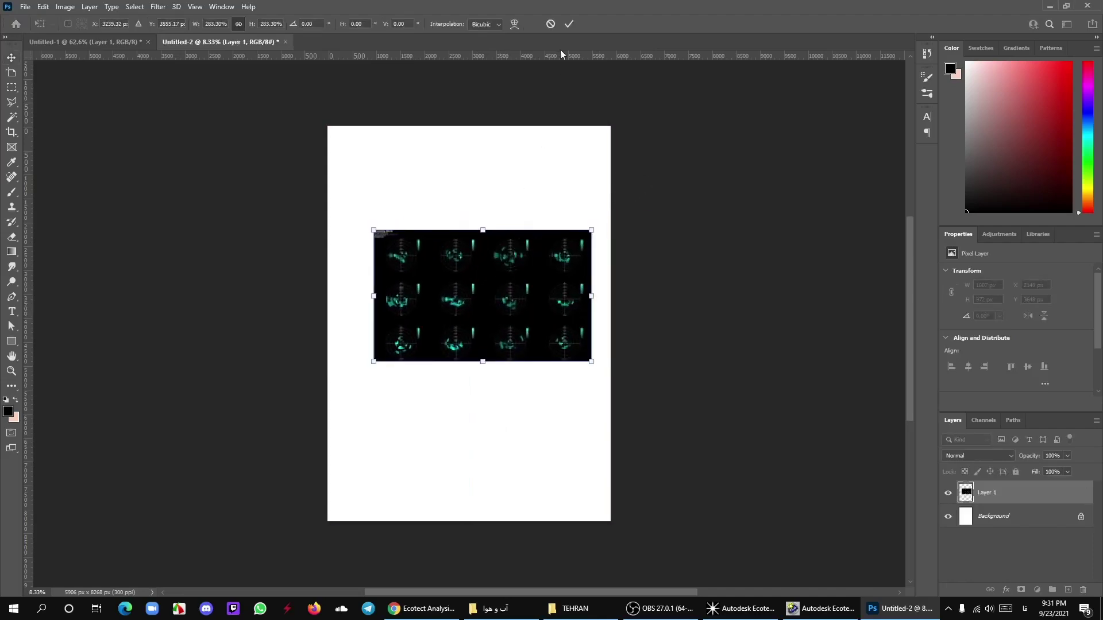
left_click(569, 24)
Preview other blend modes such as Subtract on the wind-rose layer.
scroll(506, 304, "up", 3, "alt")
scroll(517, 308, "up", 3, "alt")
scroll(538, 311, "up", 2, "alt")
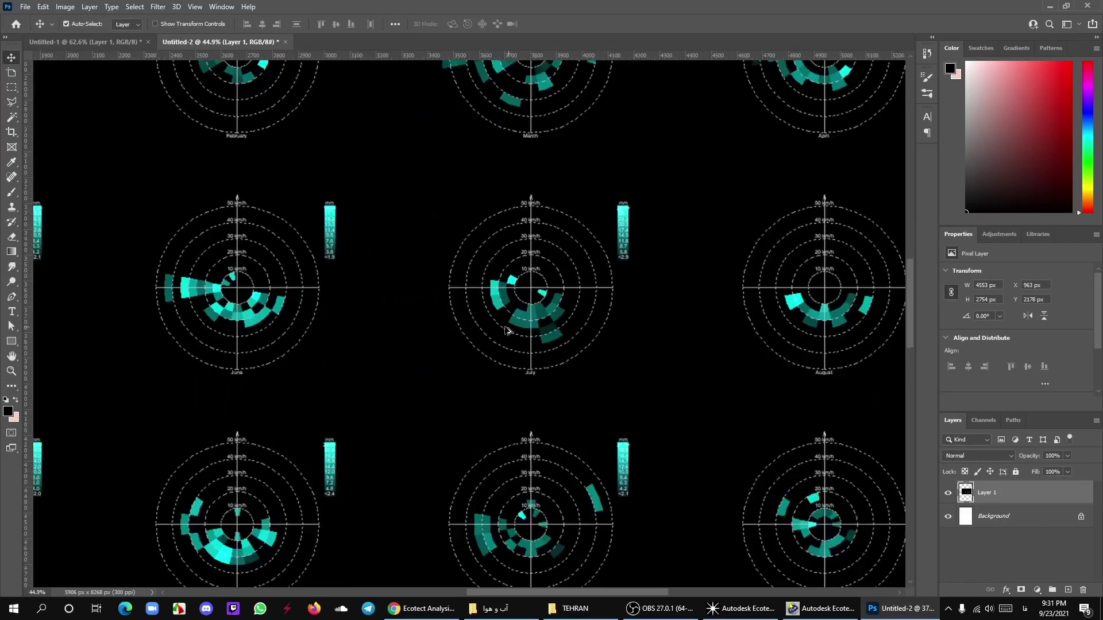
scroll(516, 299, "up", 2, "alt")
scroll(477, 284, "up", 2, "alt")
scroll(465, 280, "down", 3, "alt")
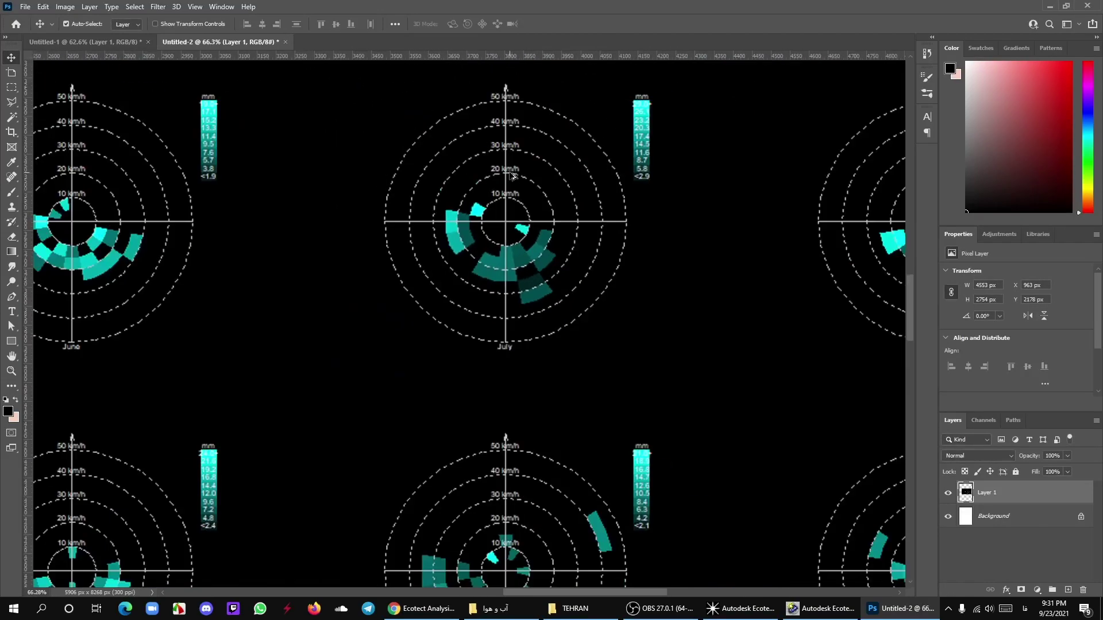
scroll(351, 332, "down", 2, "alt")
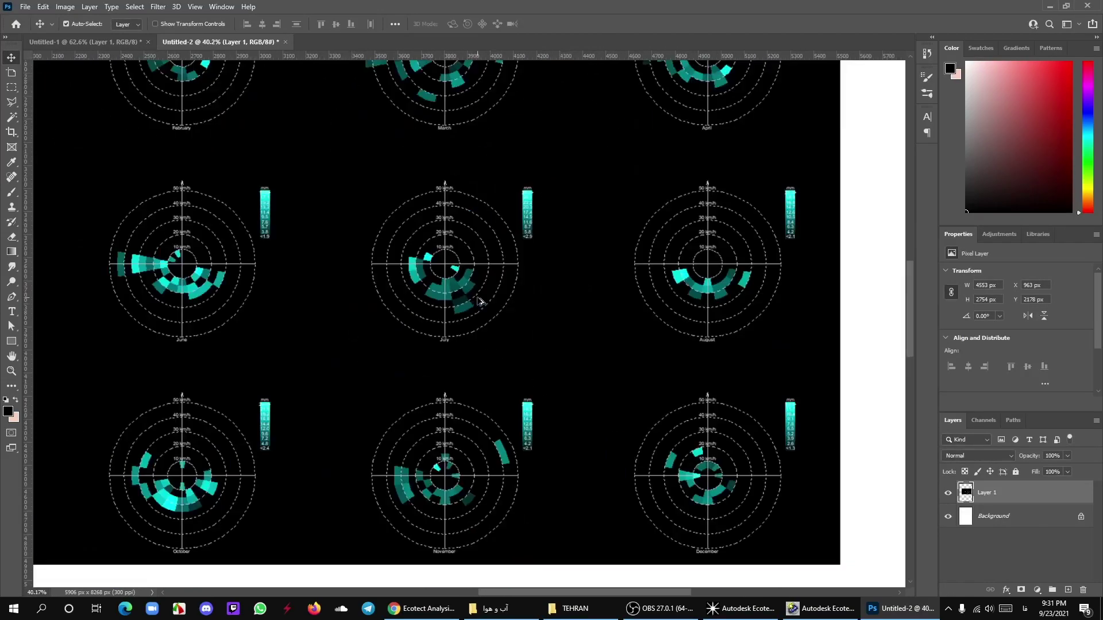
scroll(402, 305, "down", 2, "alt")
scroll(448, 287, "up", 3, "alt")
scroll(463, 279, "down", 1, "alt")
scroll(463, 280, "down", 2, "alt")
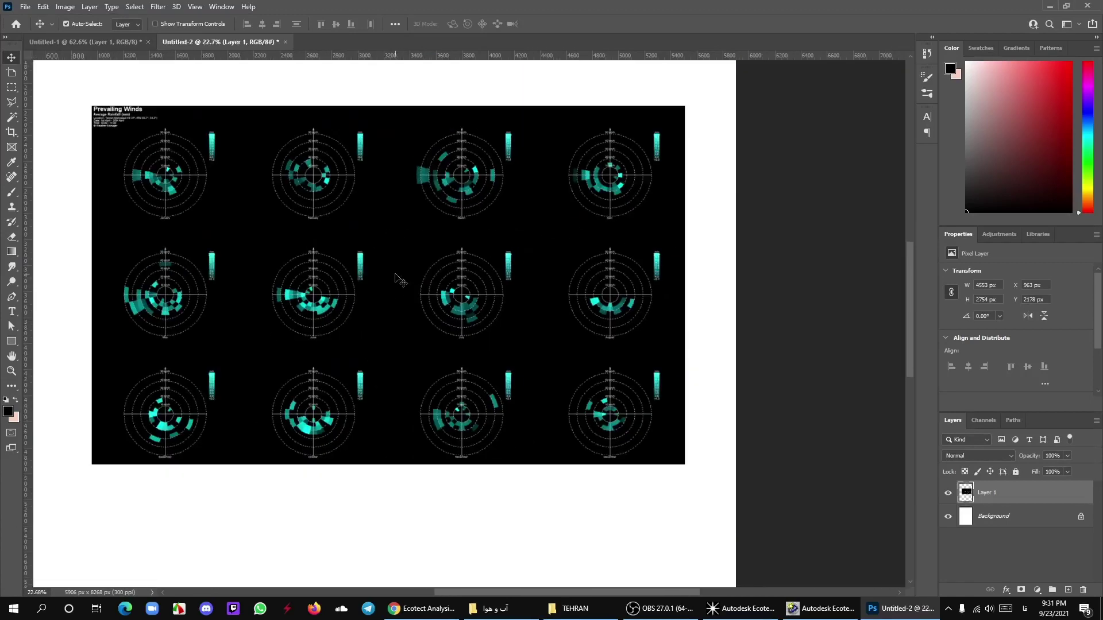
left_click(977, 456)
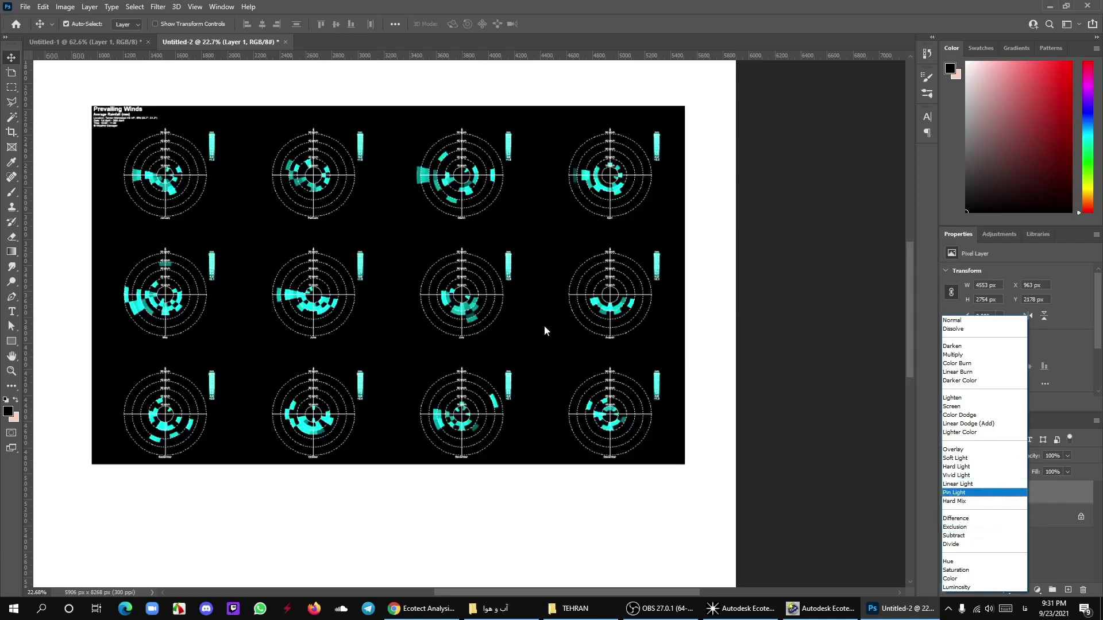
Keep Normal blending, nudge the roses down-left, and mask out the black via Color Range.
left_click(540, 345)
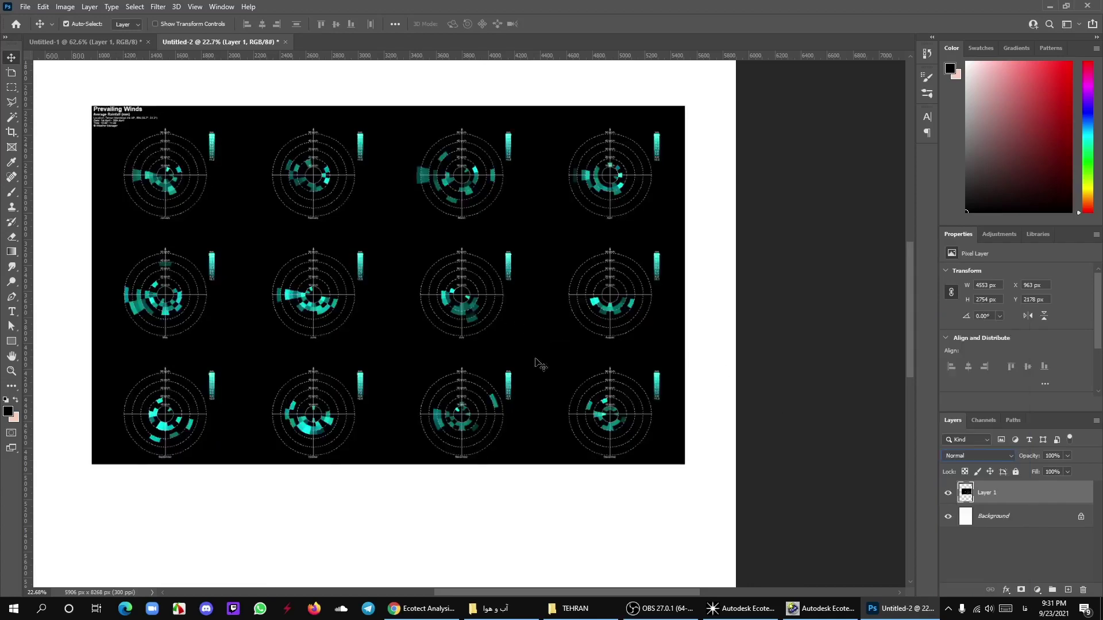
left_click_drag(513, 324, 502, 347)
left_click(134, 7)
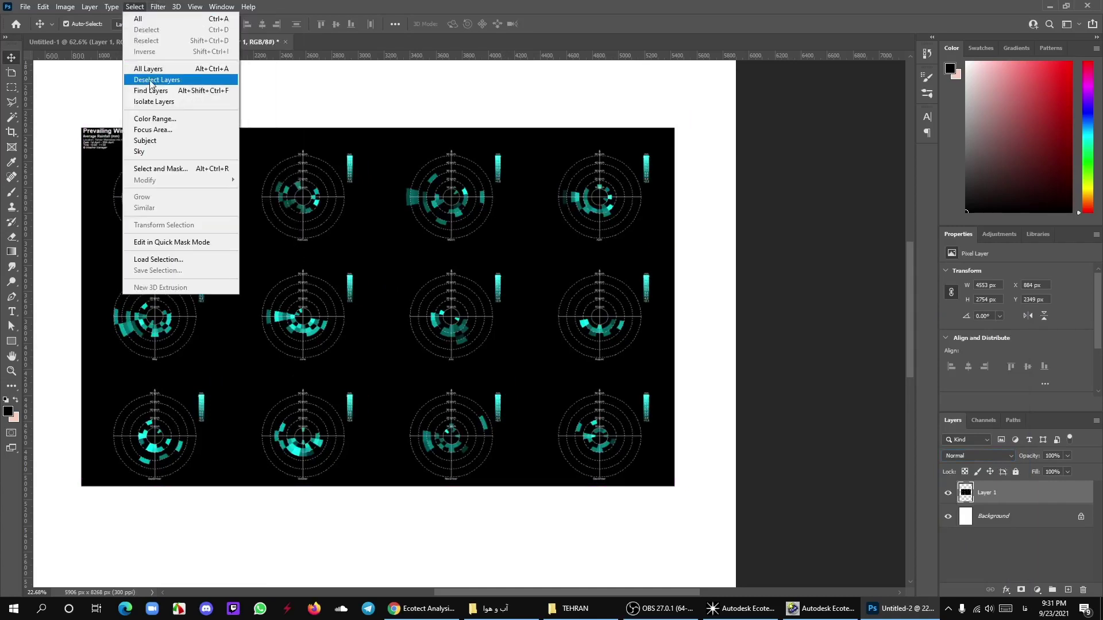
left_click(165, 118)
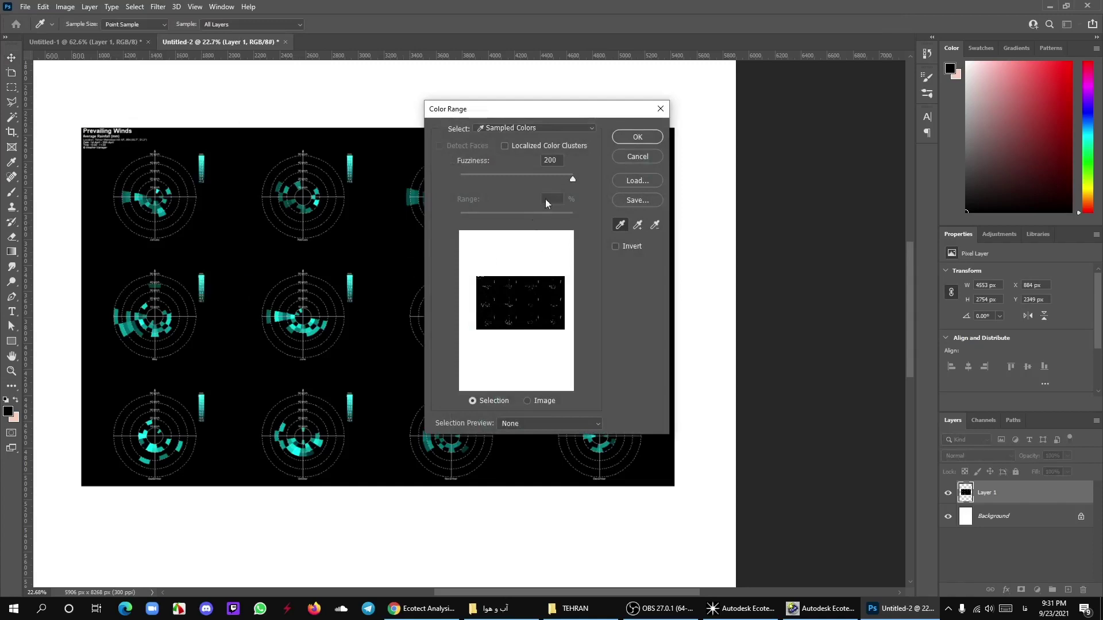
left_click(638, 137)
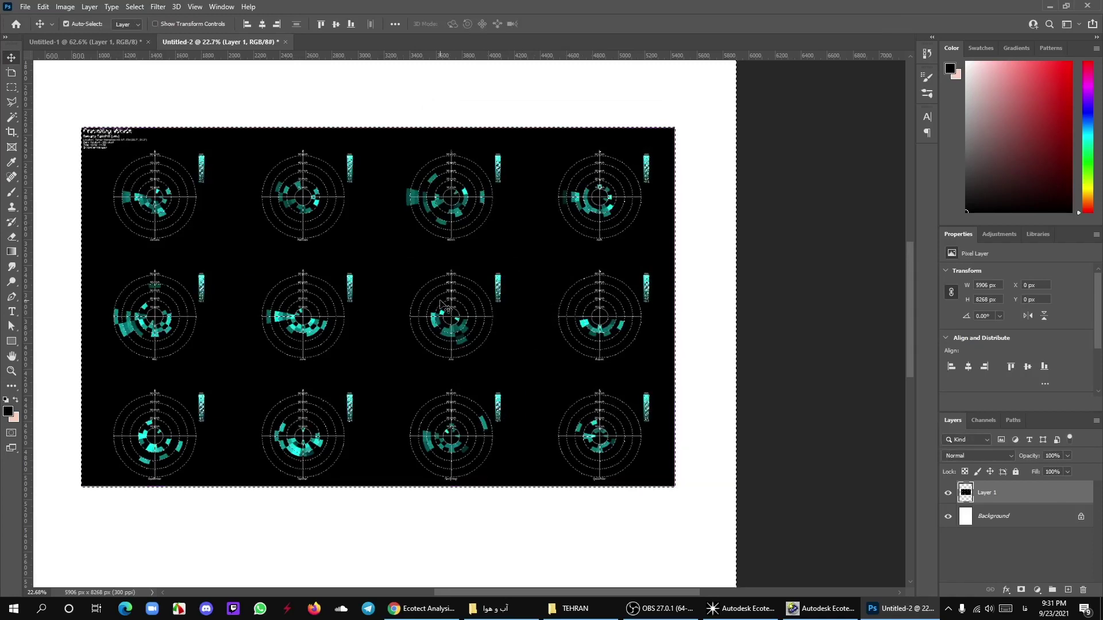
key("ctrl")
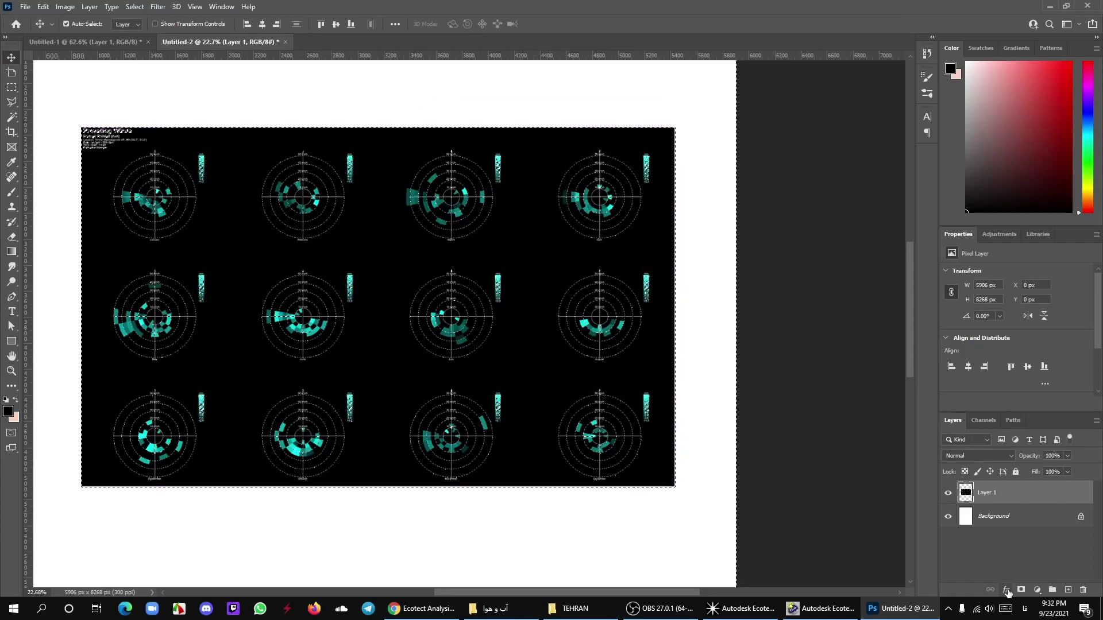
left_click(1021, 590)
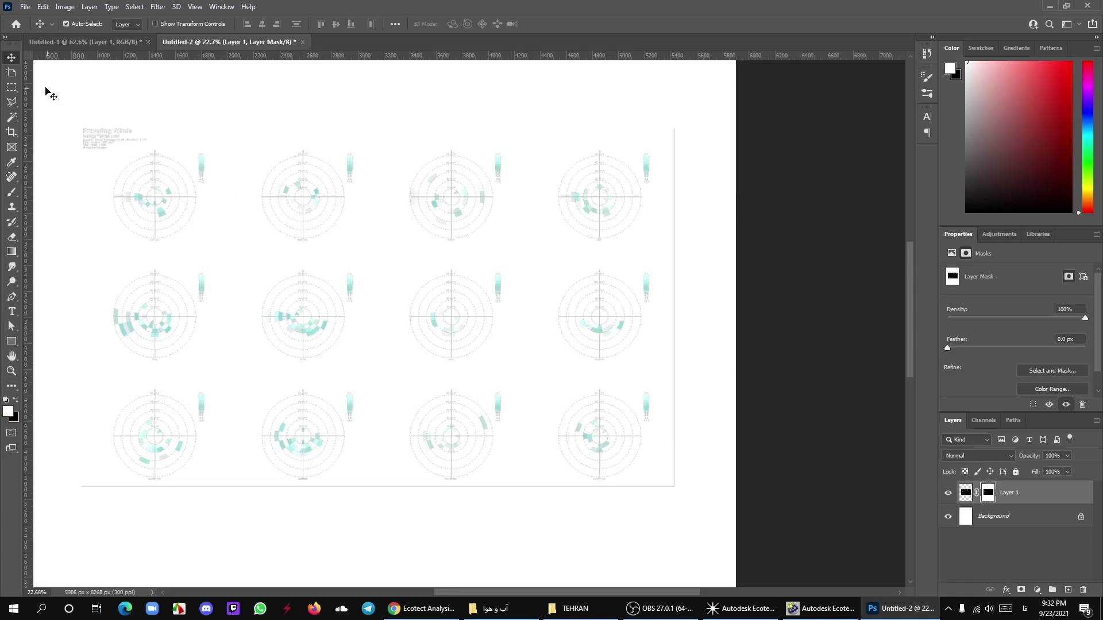
Zoom to inspect the mask, then delete the wind-rose layer and its mask.
scroll(303, 187, "up", 3, "alt")
scroll(402, 221, "up", 2, "alt")
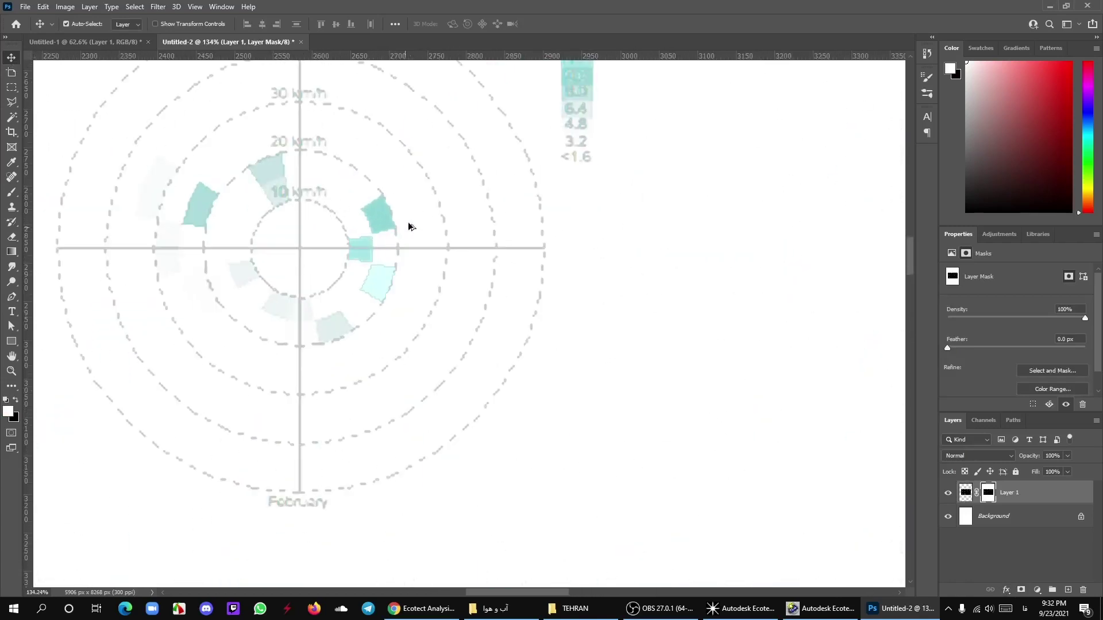
scroll(352, 208, "down", 2, "alt")
scroll(353, 208, "down", 2, "alt")
scroll(352, 208, "down", 3, "alt")
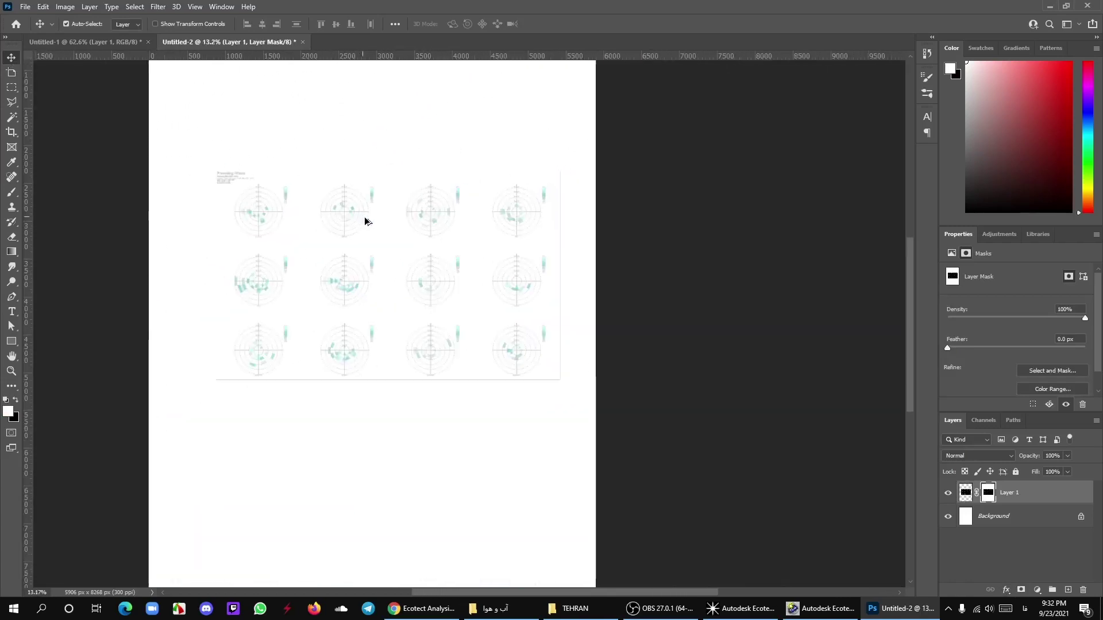
scroll(357, 208, "up", 1, "alt")
key("ctrl+2")
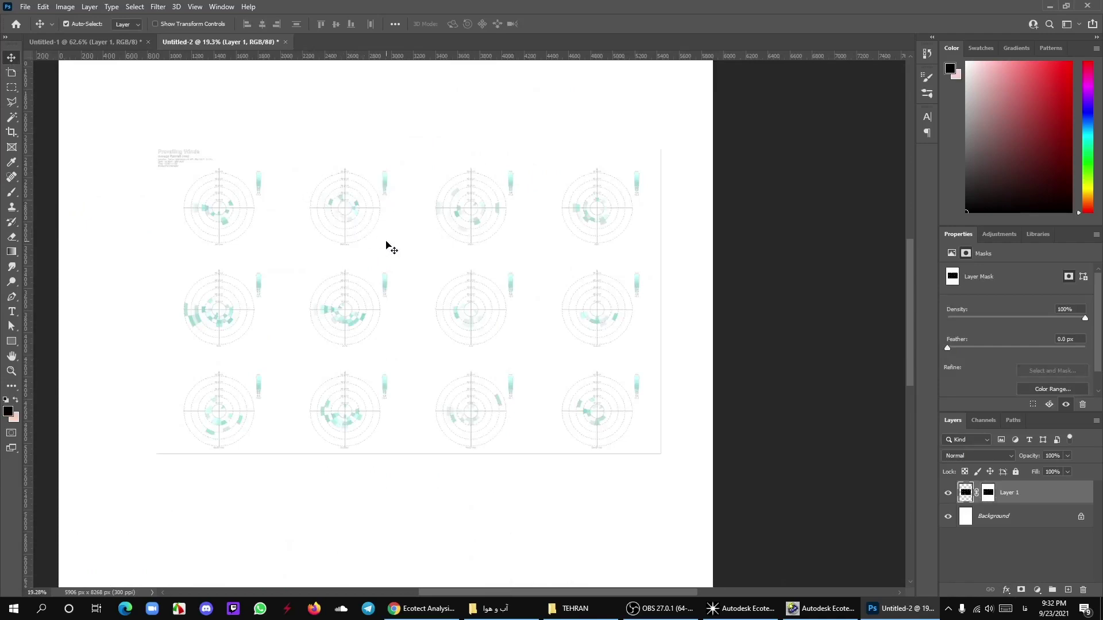
key("Delete")
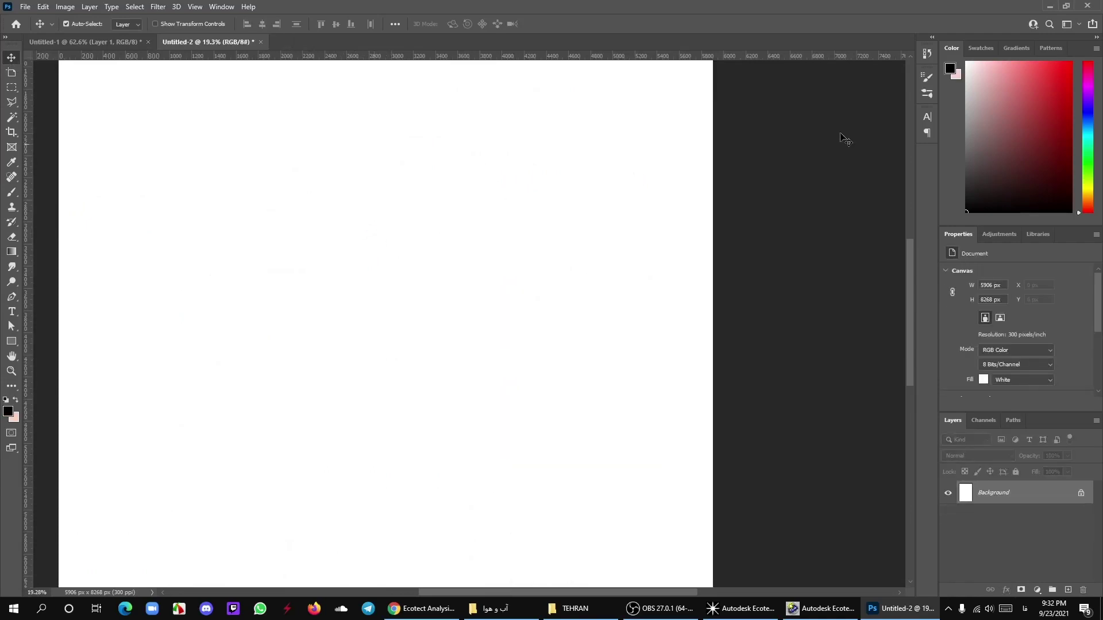
Colour Tehran's monthly wind roses by Max. Humidity after briefly trying Max. Temperature.
left_click(1051, 5)
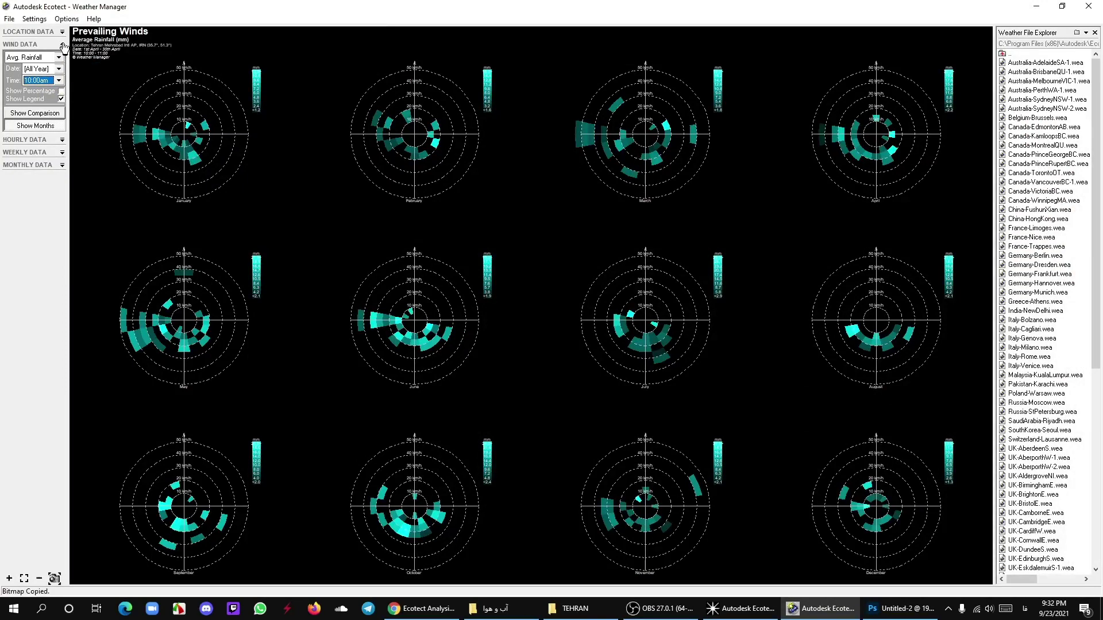
left_click(59, 57)
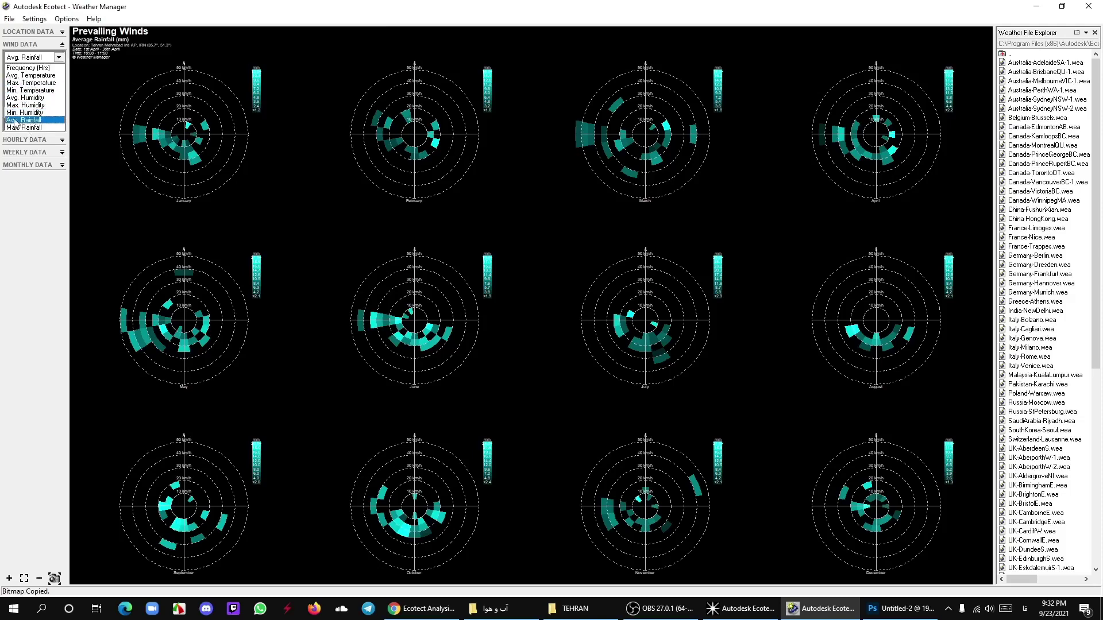
left_click(17, 82)
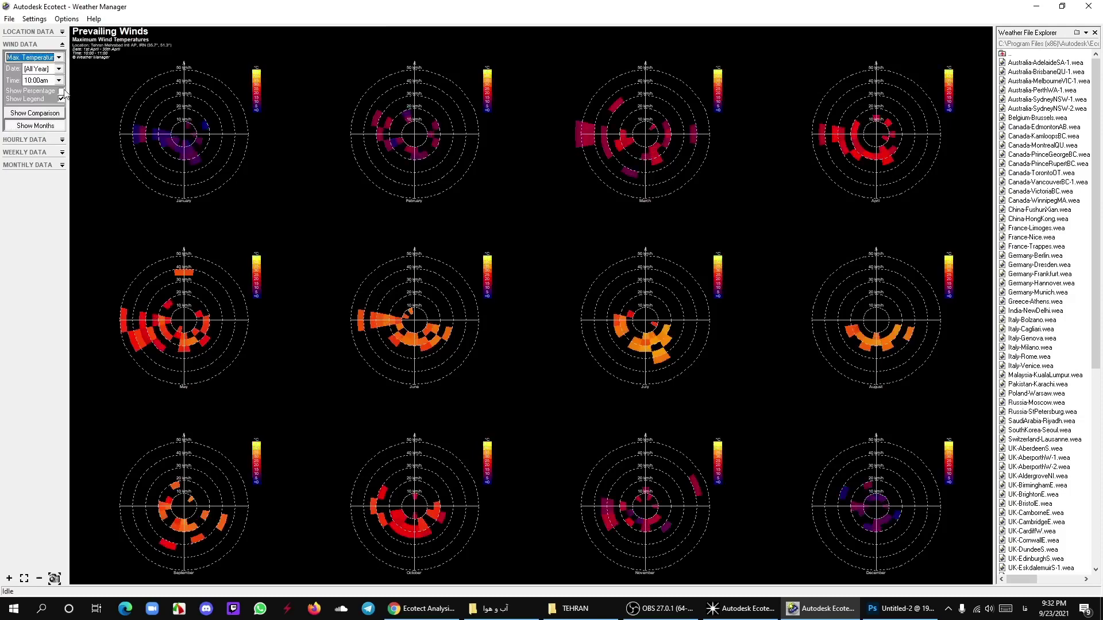
left_click(58, 57)
left_click(51, 113)
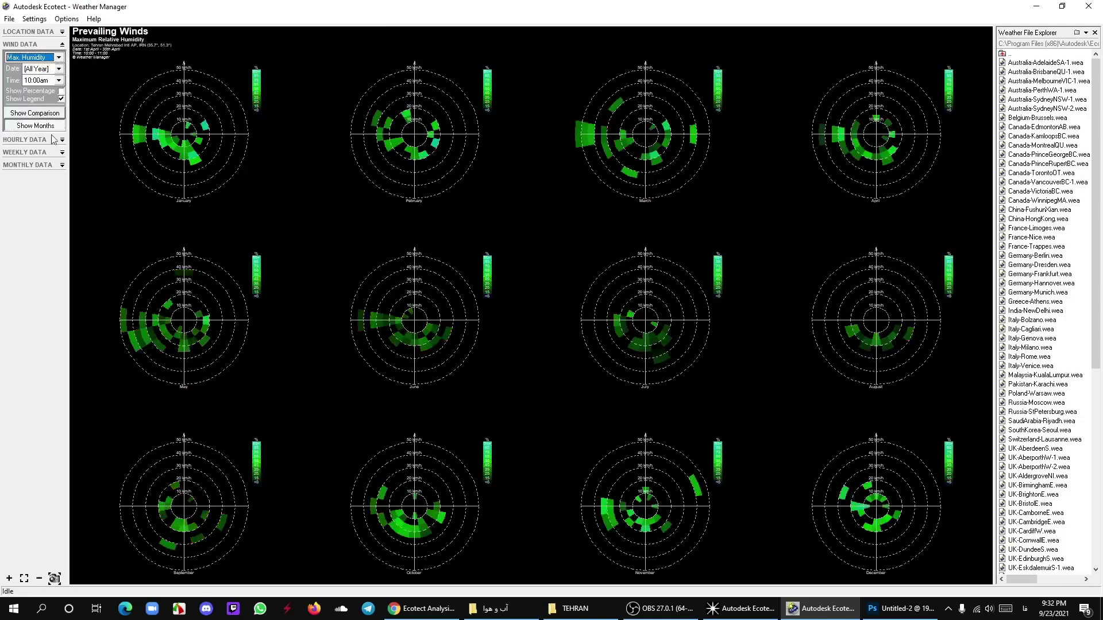
left_click(58, 56)
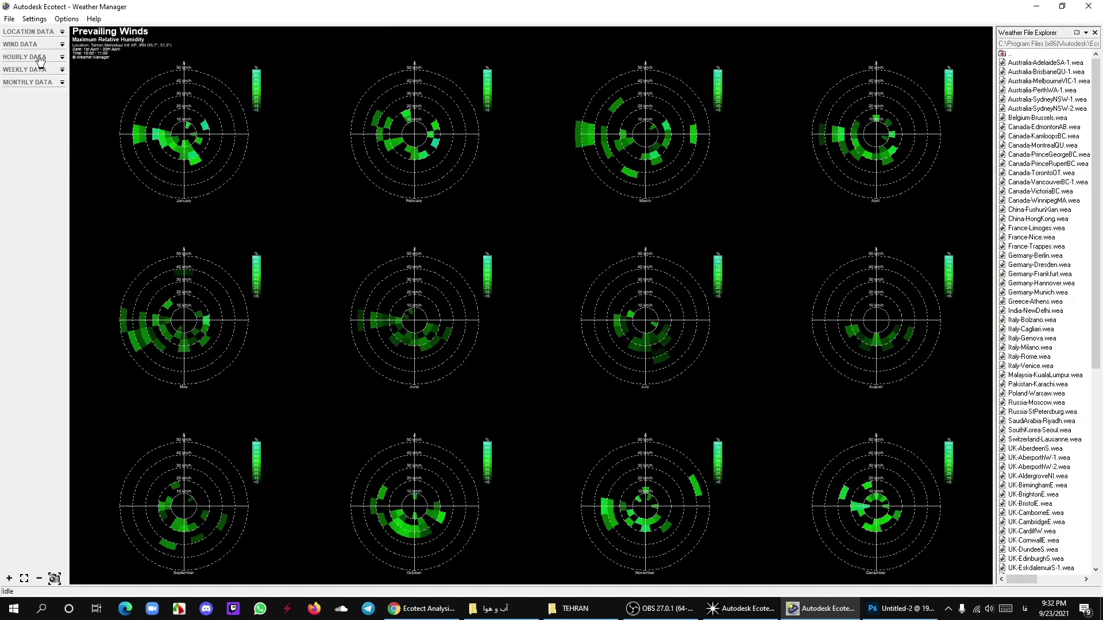
Browse the hourly daily-condition charts, then switch the wind view to one large rose.
left_click(40, 57)
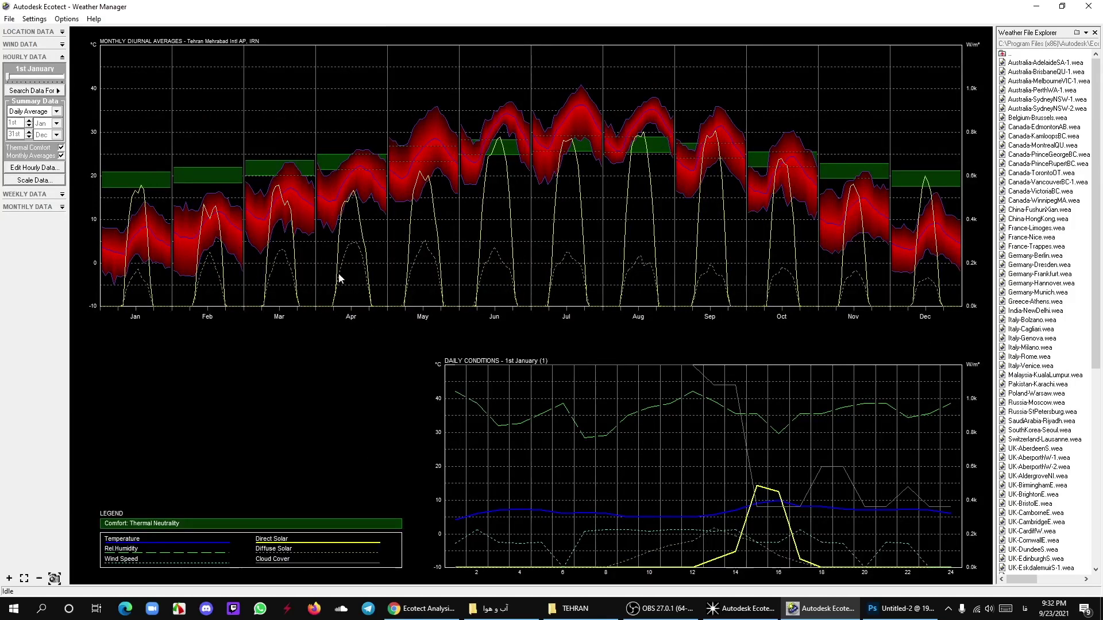
left_click_drag(9, 79, 8, 86)
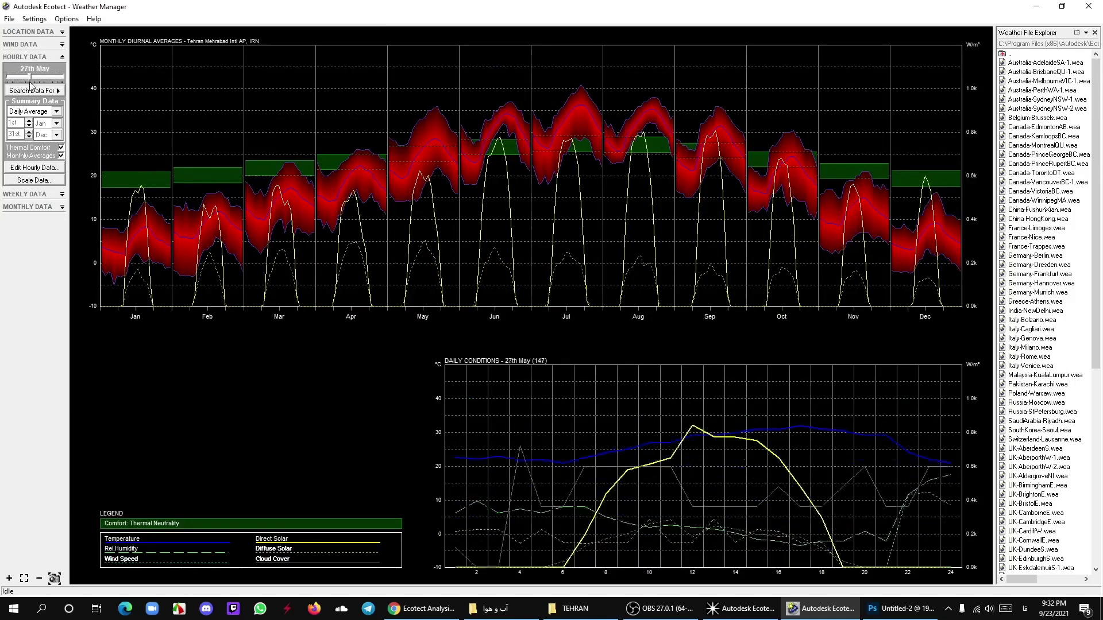
left_click(36, 46)
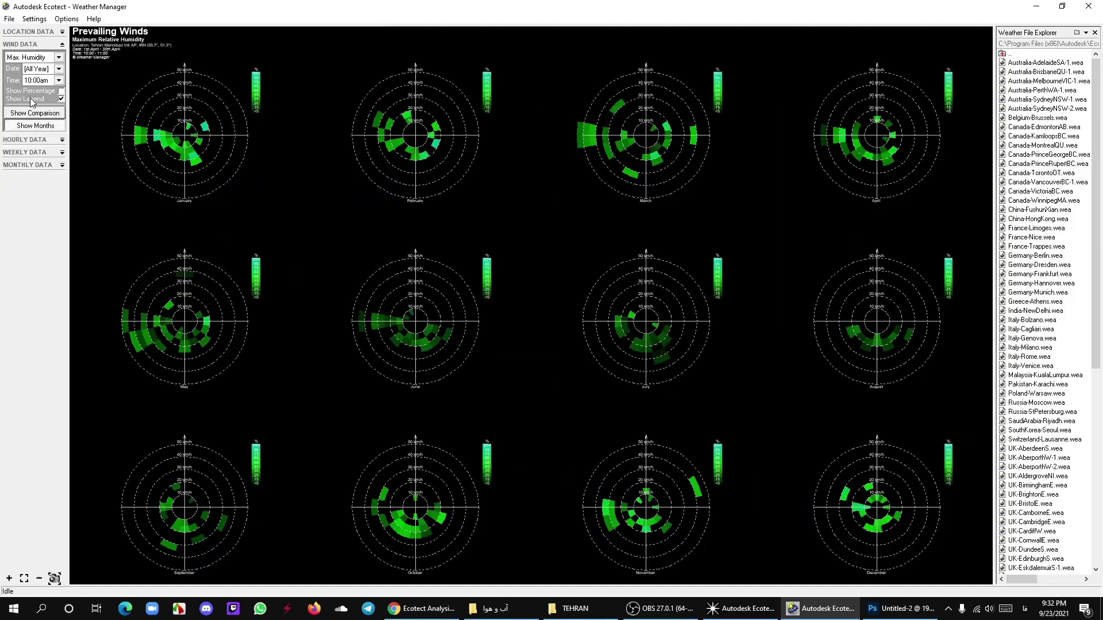
left_click(32, 127)
Plot yearly relative humidity, hourly rainfall and diffuse solar radiation in the hourly charts.
left_click(31, 140)
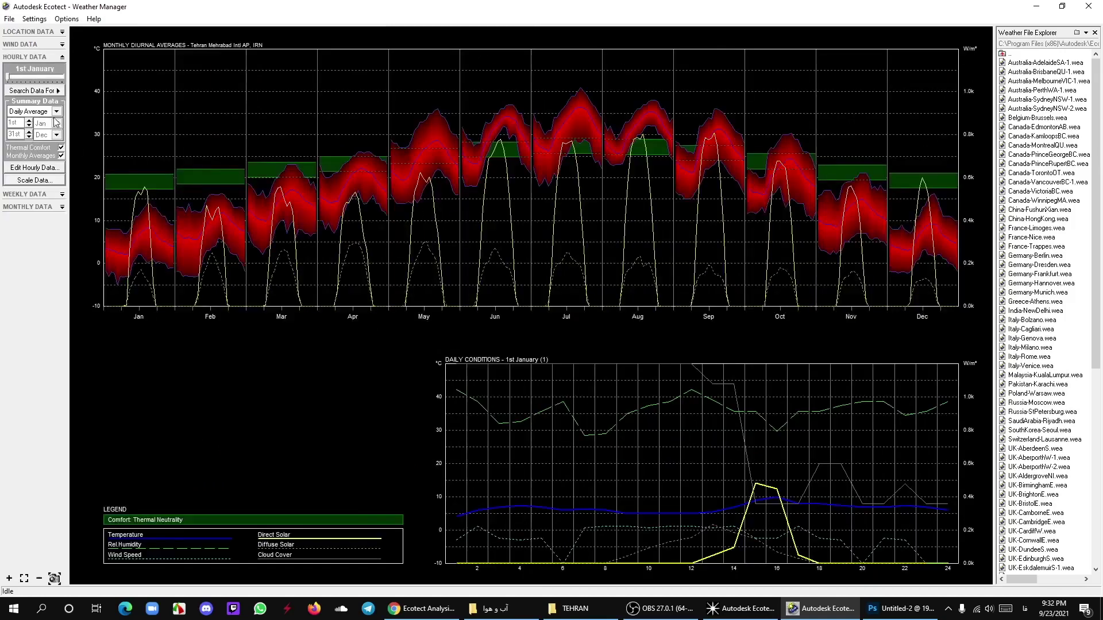
left_click(57, 111)
left_click(36, 148)
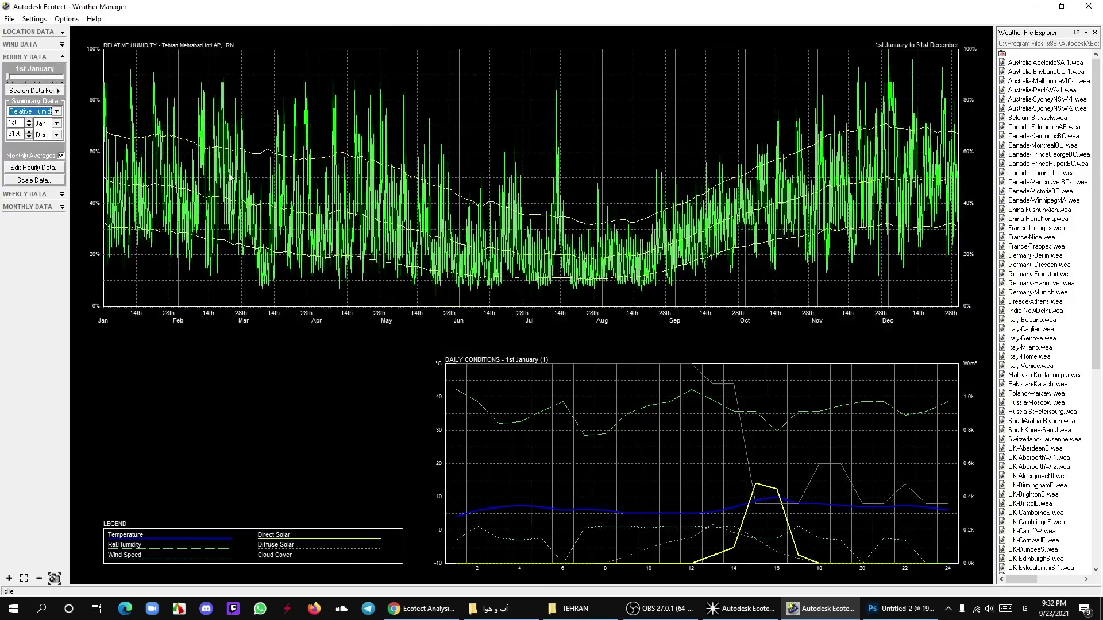
left_click(56, 112)
left_click(29, 163)
left_click(56, 112)
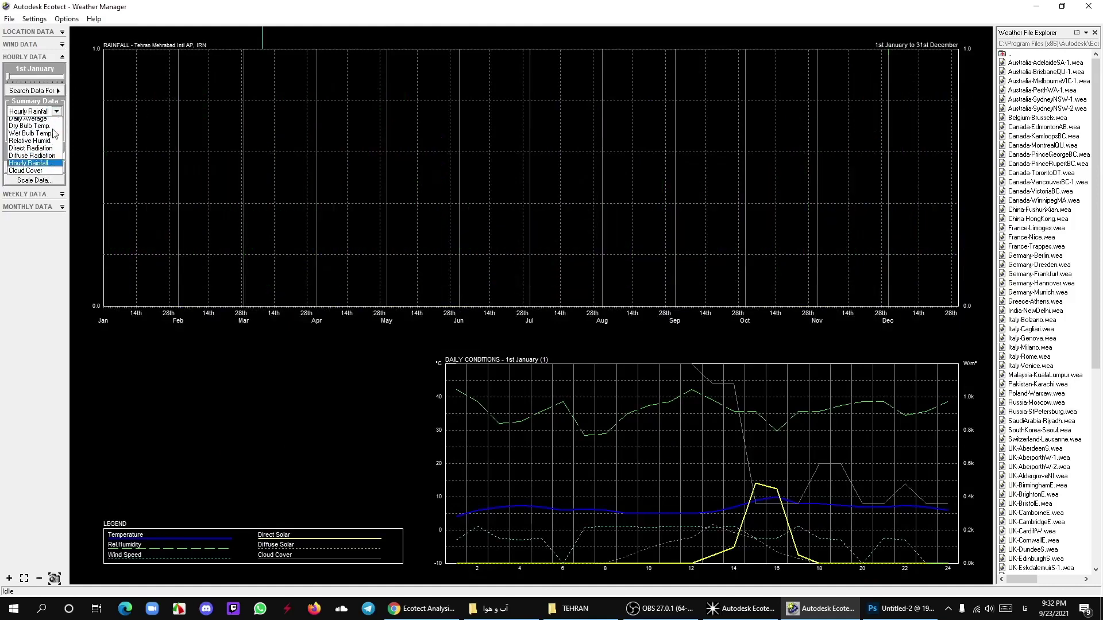
left_click(32, 155)
left_click(60, 90)
left_click(56, 112)
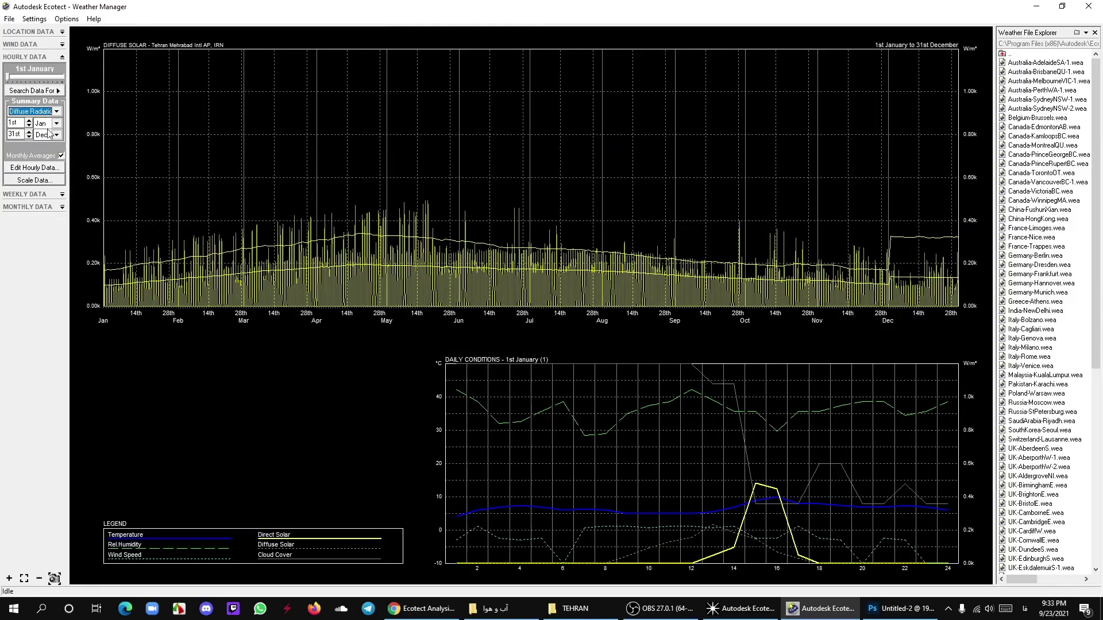
Show April's frequency, temperature, humidity and rainfall wind roses side by side.
left_click(62, 58)
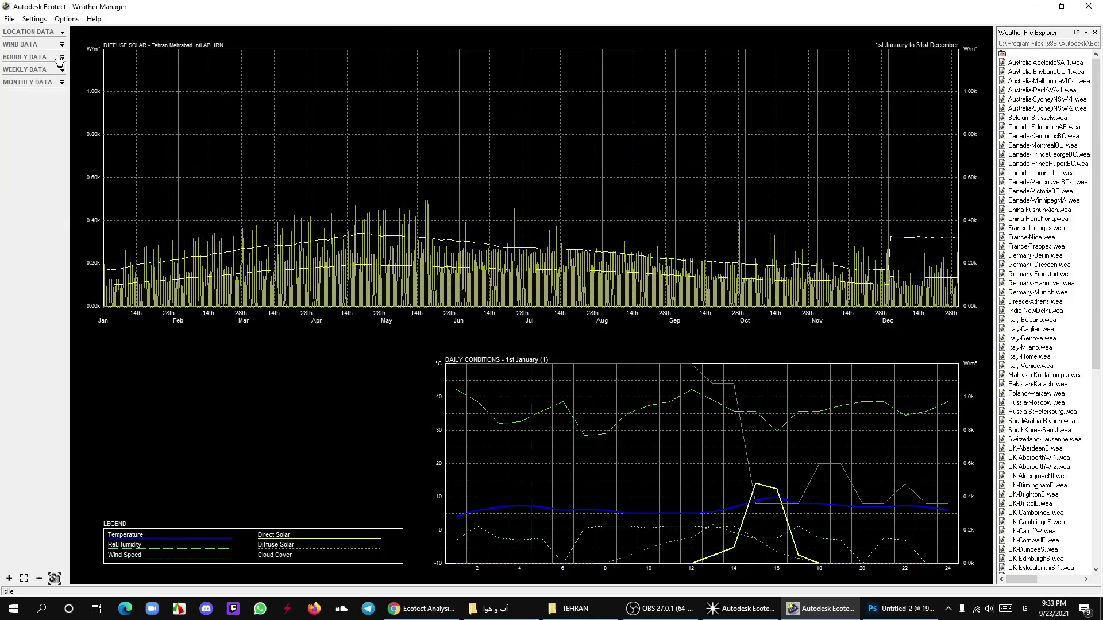
left_click(31, 45)
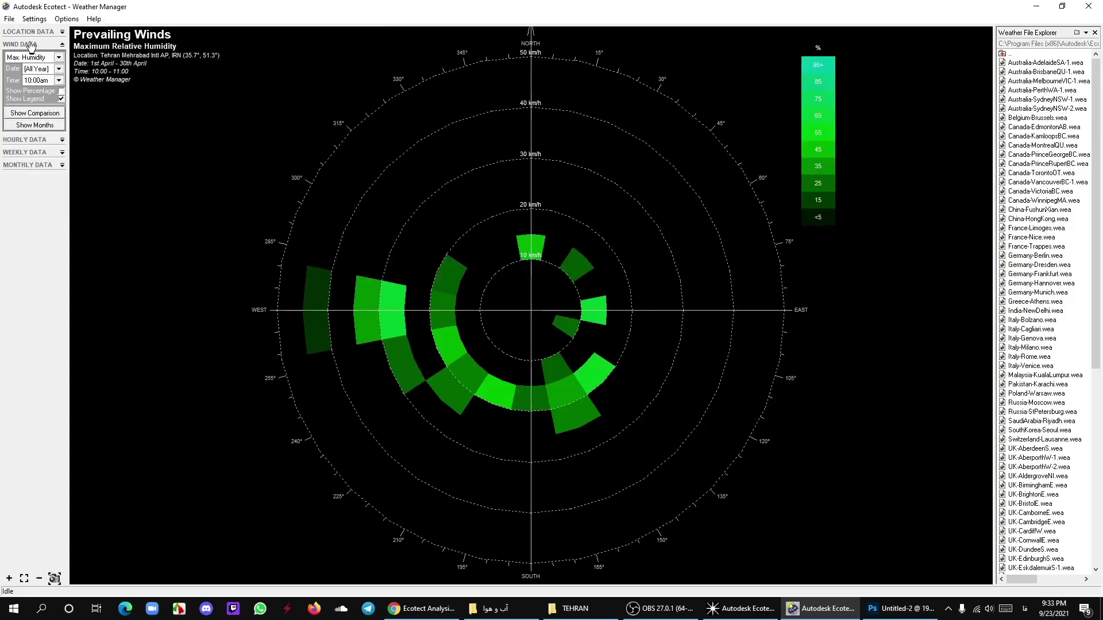
left_click(44, 117)
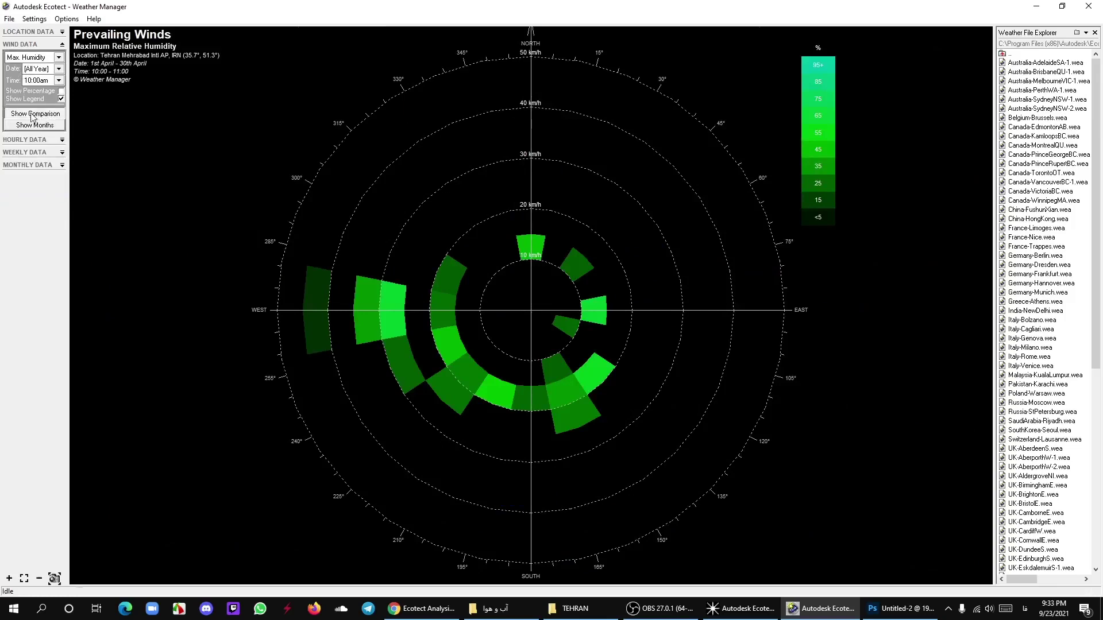
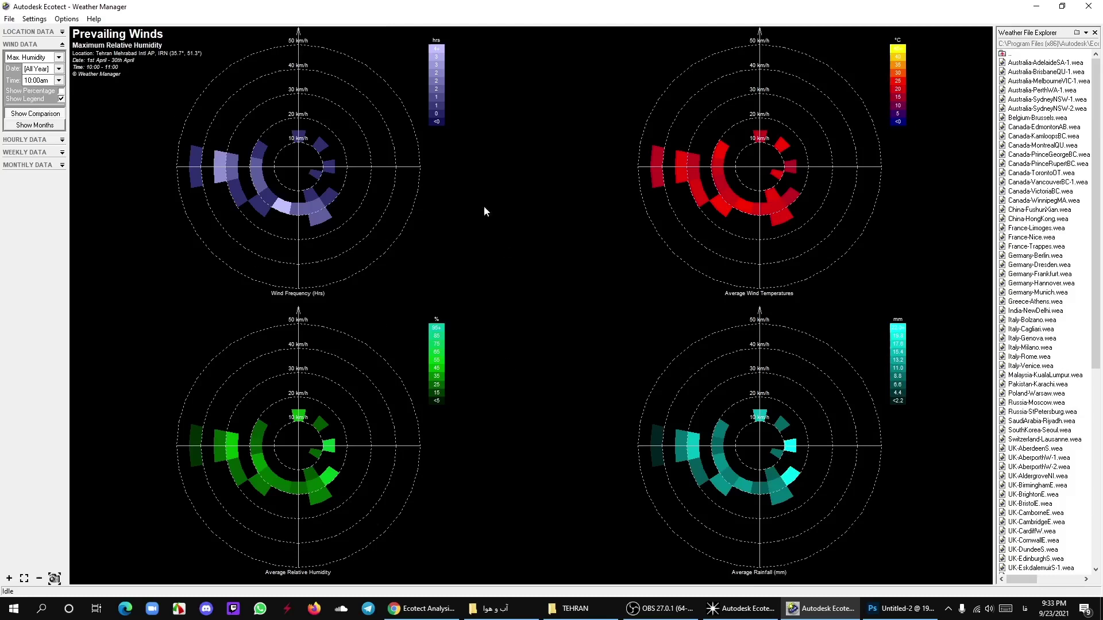
Collapse Wind Data and expand Weekly Data to display Tehran's Weekly Summary average temperature surface.
left_click(62, 45)
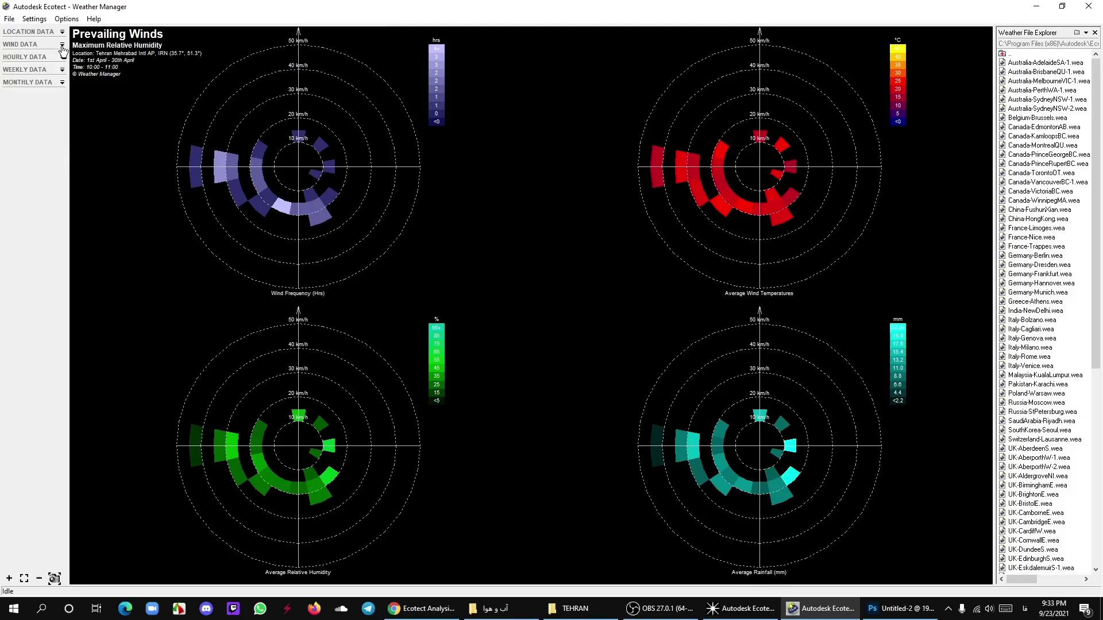
left_click(62, 57)
left_click(61, 57)
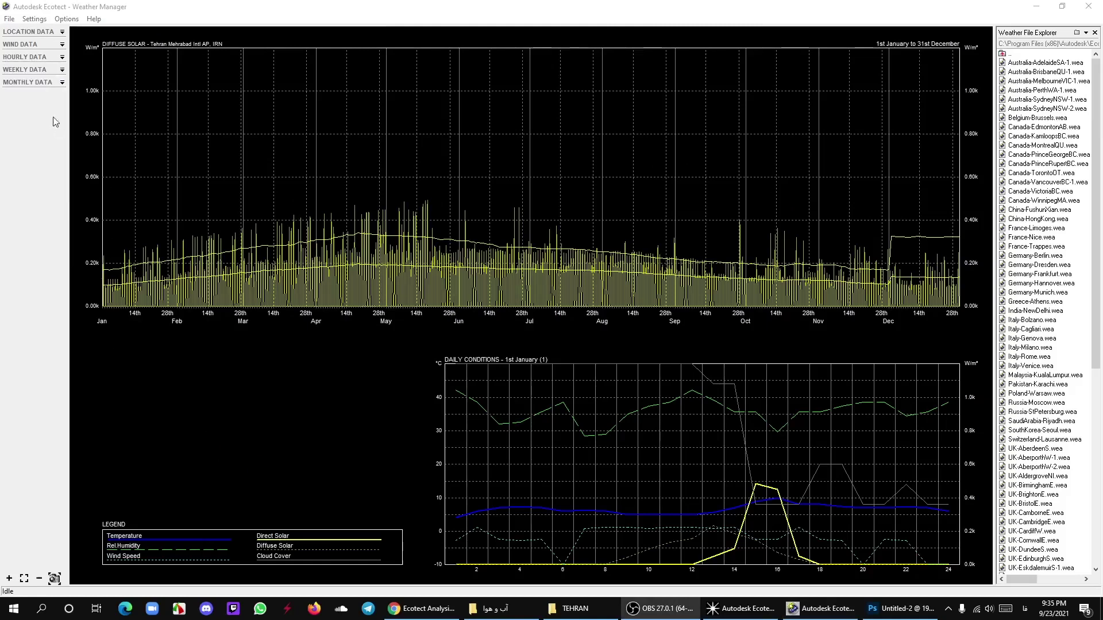
left_click(26, 60)
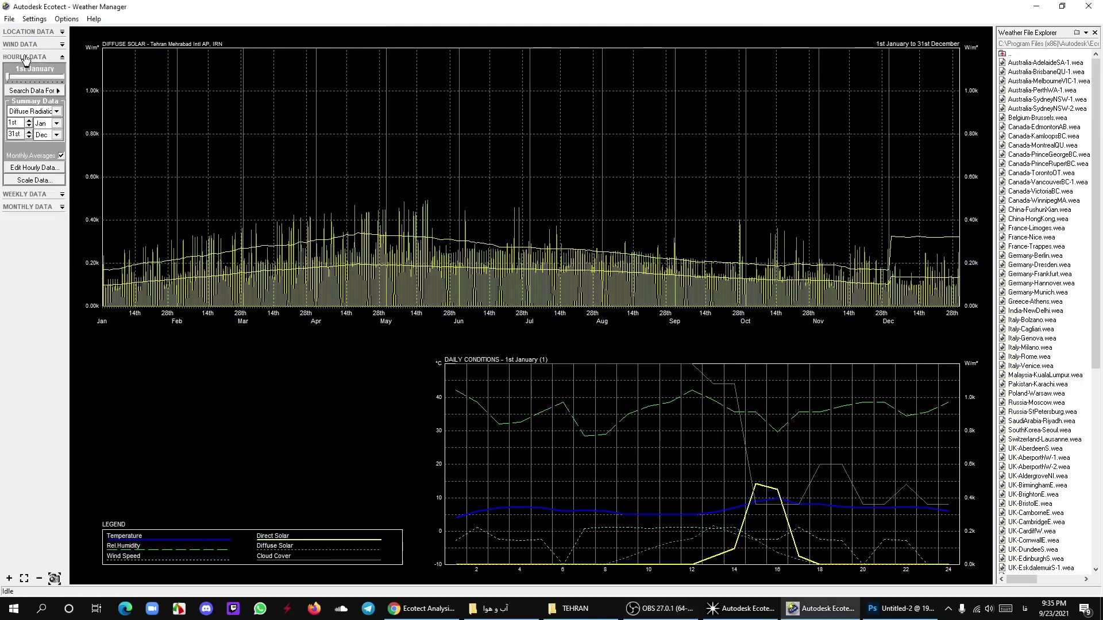
left_click(59, 58)
left_click(21, 71)
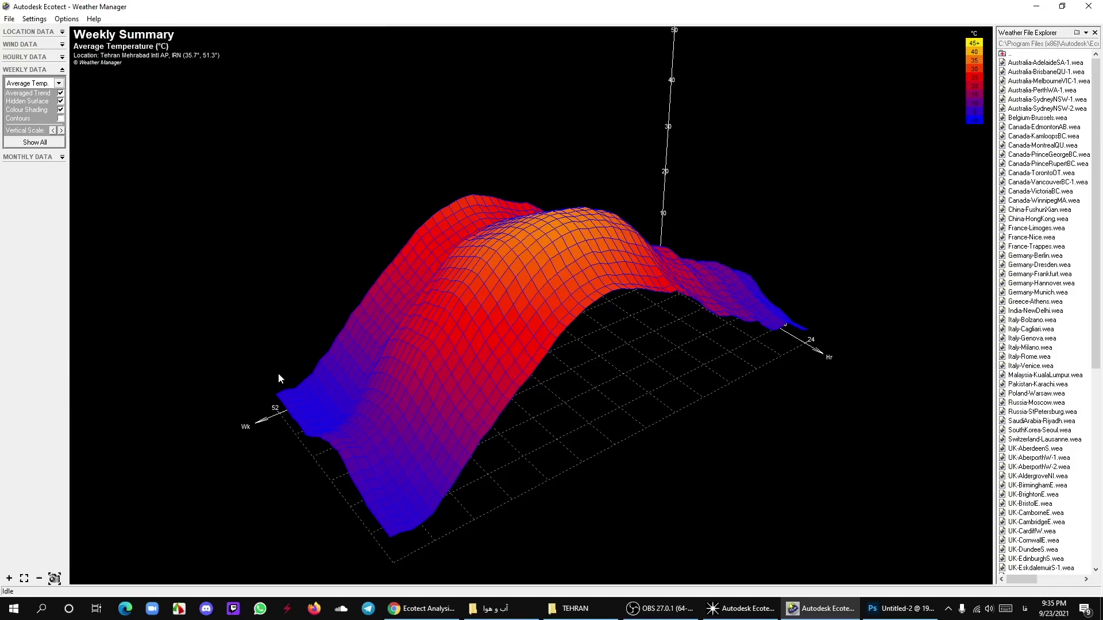
Rotate the average temperature surface to a front view, then open the weekly variable dropdown.
mouse_move(292, 336)
left_mouse_down()
mouse_move(452, 340)
mouse_move(658, 315)
mouse_move(412, 329)
mouse_move(713, 393)
mouse_move(648, 385)
mouse_move(674, 383)
mouse_move(657, 366)
mouse_move(613, 357)
left_mouse_up()
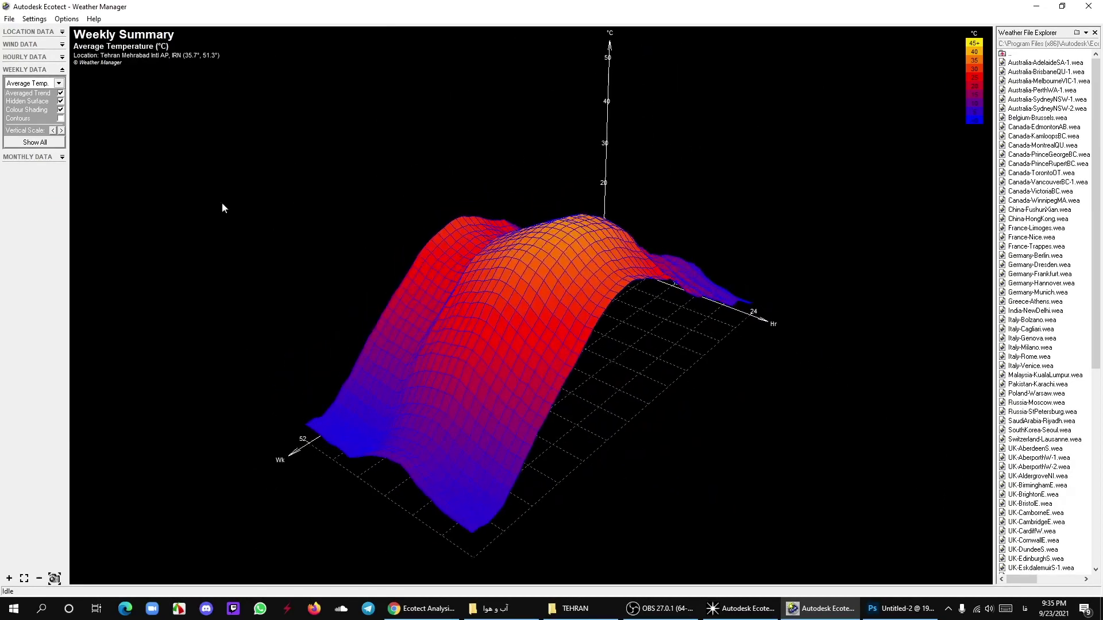
left_click(25, 46)
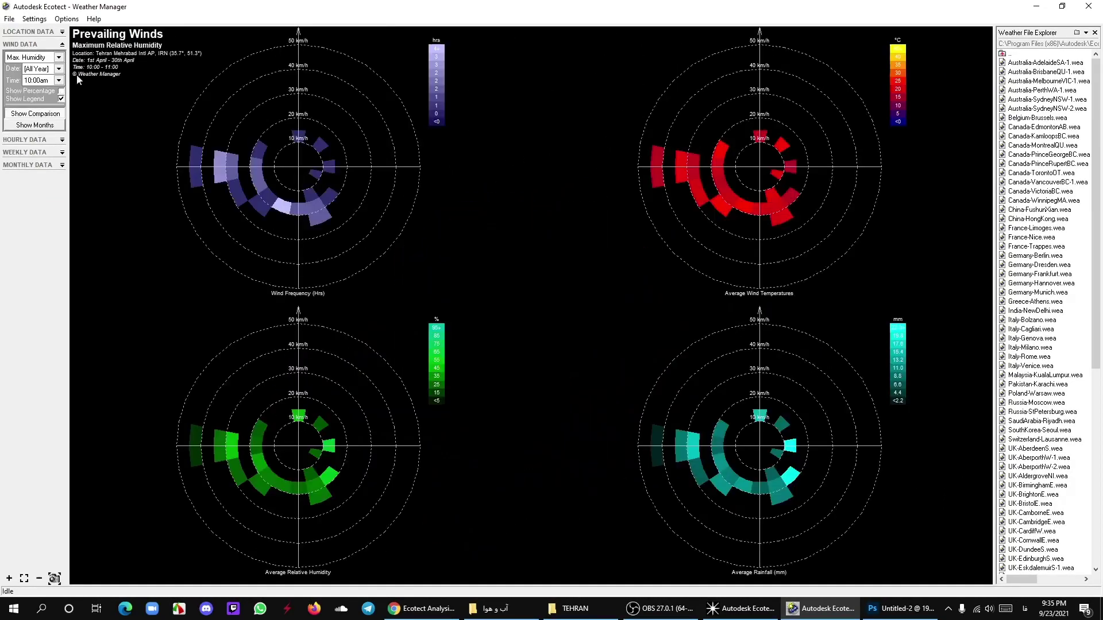
left_click(61, 44)
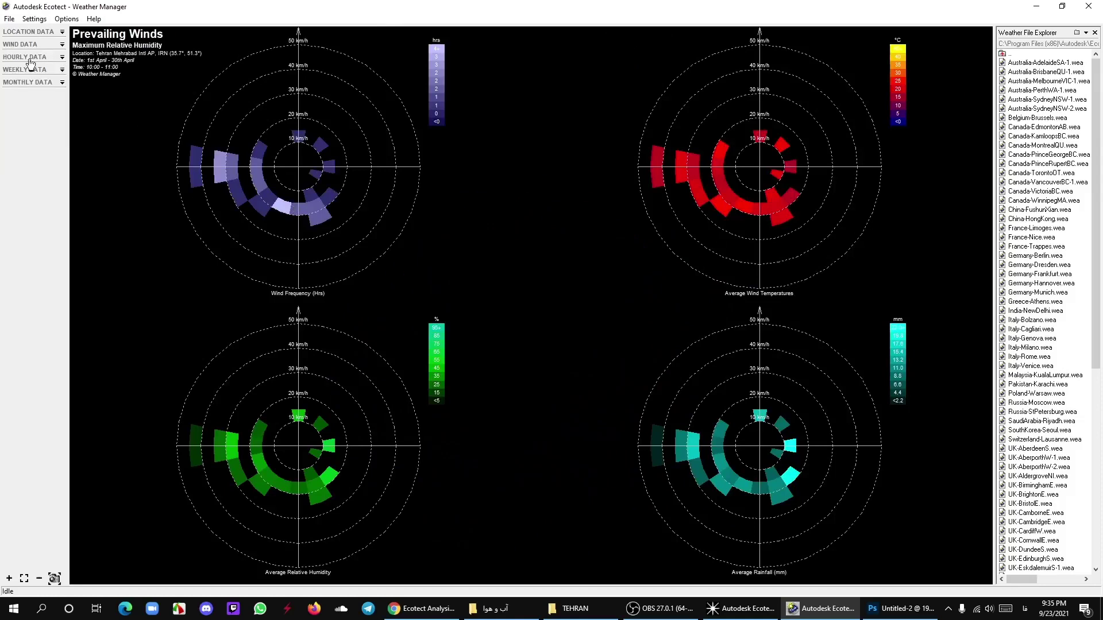
left_click(24, 69)
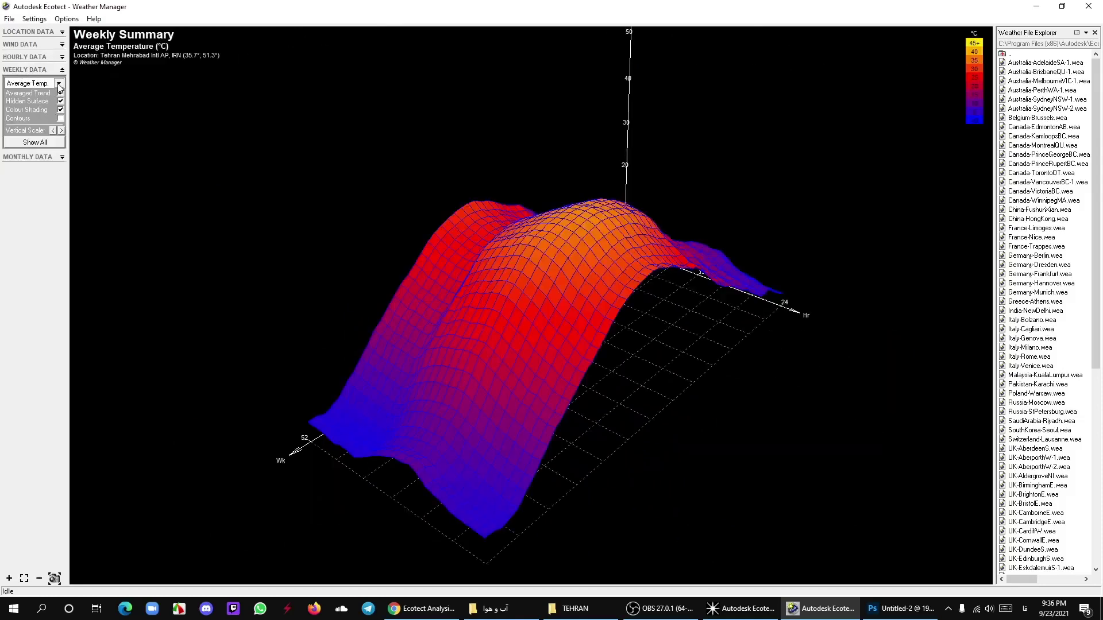
left_click(59, 84)
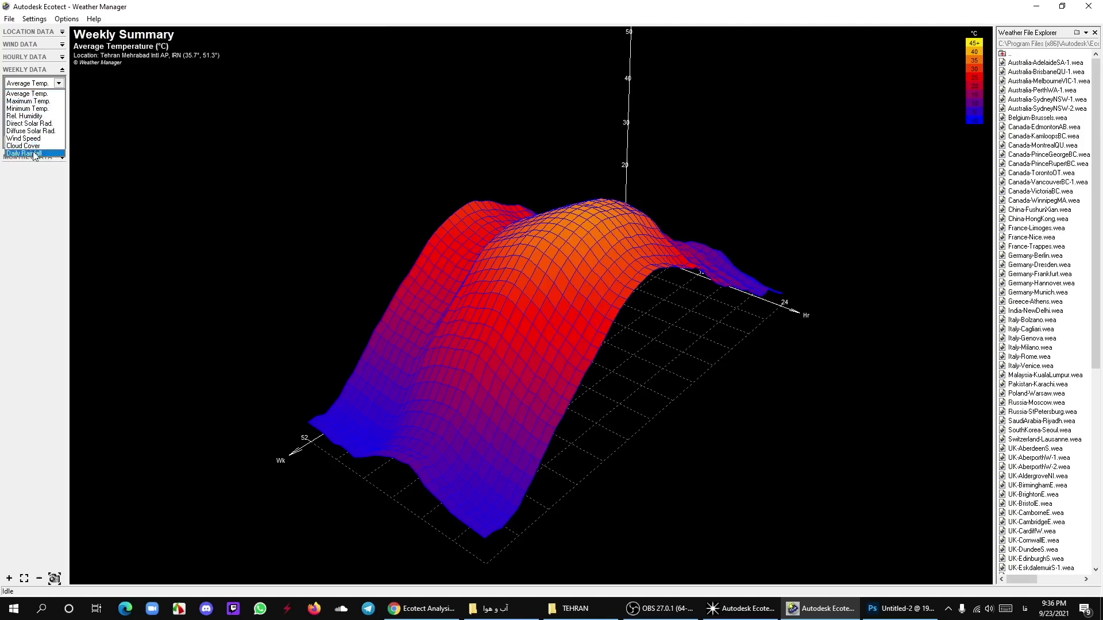
Preview the weekly Daily Rainfall surface and rotate it to a new angle.
left_click(35, 153)
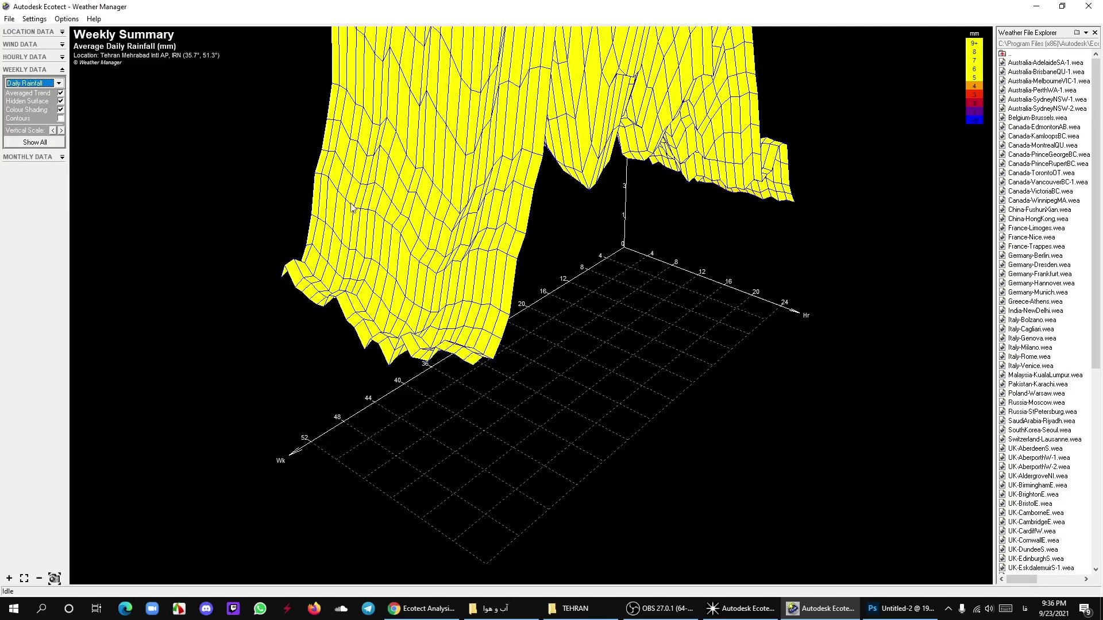
scroll(266, 225, "down", 2)
scroll(267, 225, "down", 2)
mouse_move(266, 225)
left_mouse_down()
mouse_move(434, 190)
mouse_move(409, 366)
left_mouse_up()
Preview Direct Solar Rad., then plot Maximum Temp. and orbit the surface.
left_click(59, 83)
left_click(45, 127)
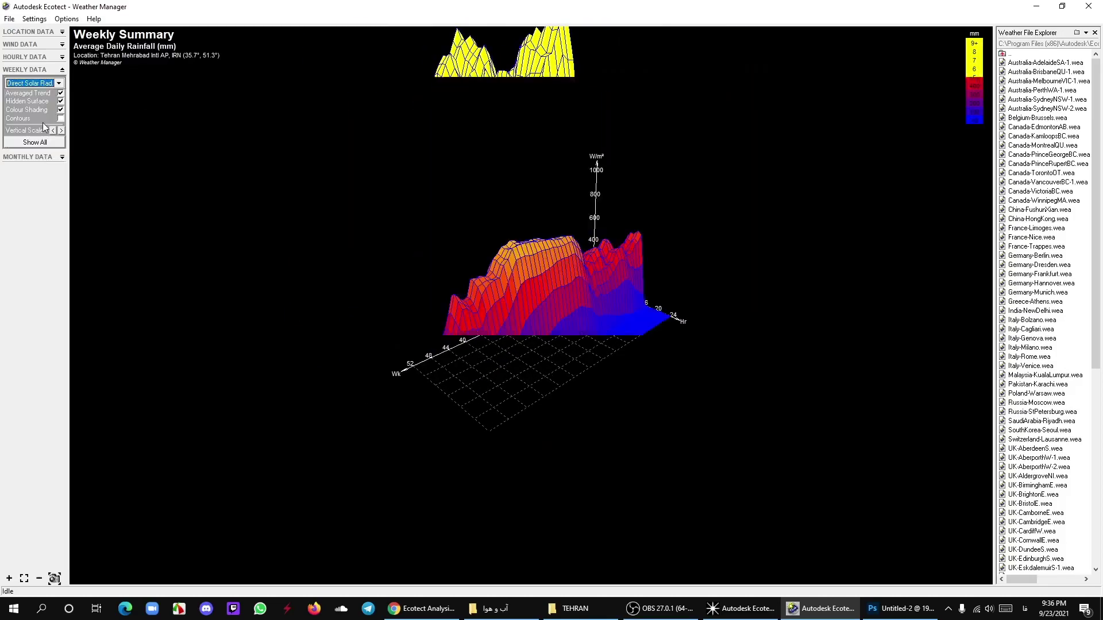
left_click(60, 83)
left_click(28, 103)
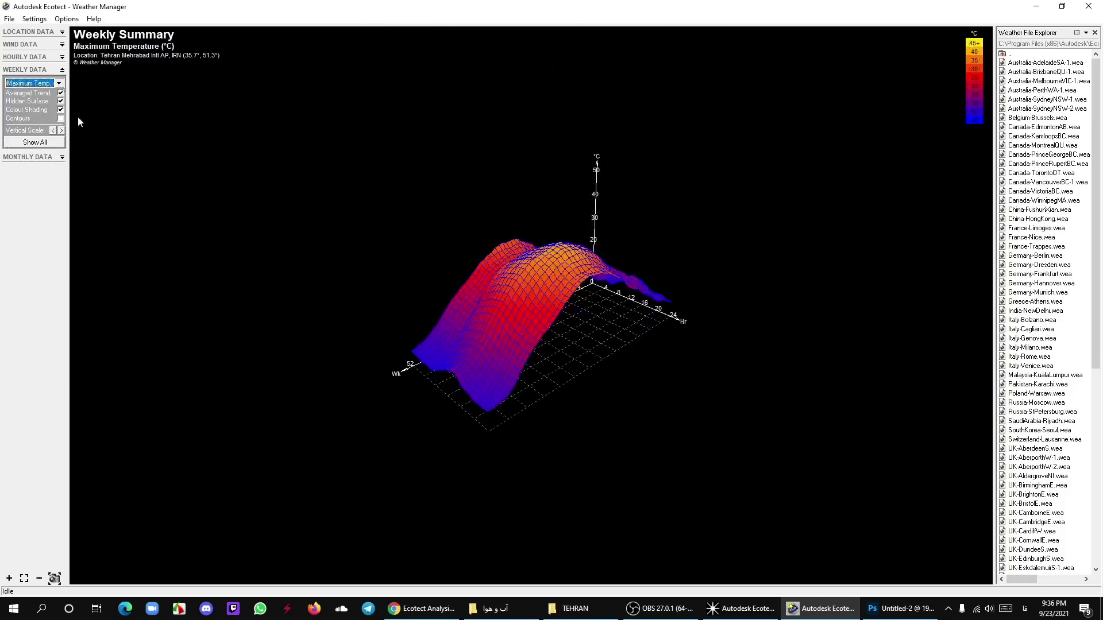
mouse_move(235, 282)
left_mouse_down()
mouse_move(477, 323)
mouse_move(625, 283)
left_mouse_up()
mouse_move(612, 329)
left_mouse_down()
mouse_move(554, 275)
mouse_move(526, 273)
mouse_move(607, 320)
left_mouse_up()
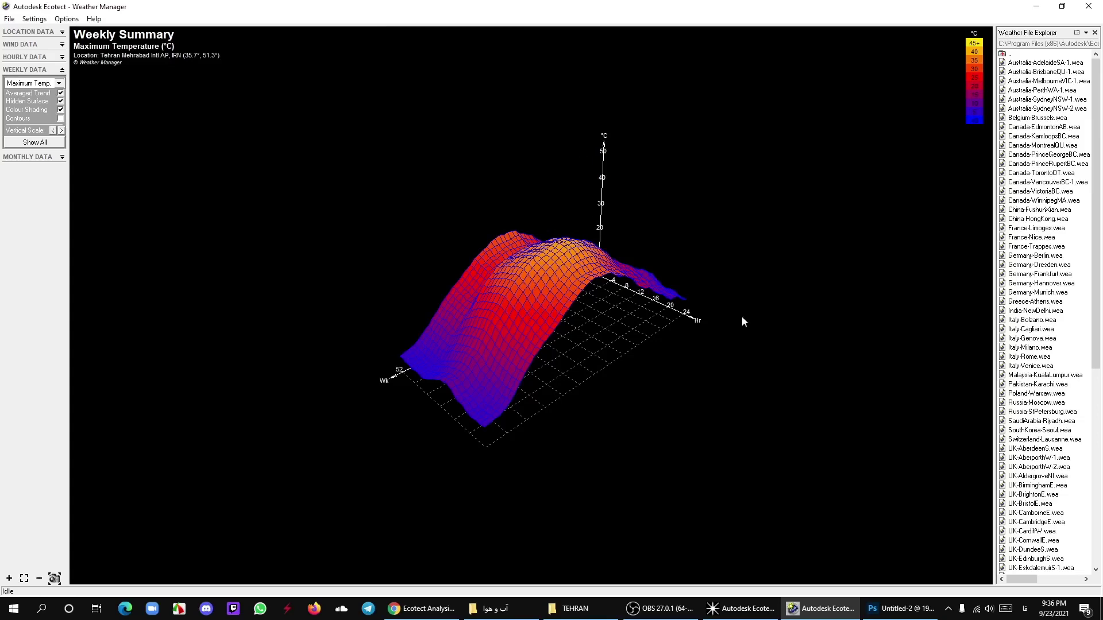
Preview toggling Averaged Trend, Hidden Surface and Colour Shading, restoring each afterwards.
scroll(578, 313, "up", 2)
scroll(598, 278, "up", 2)
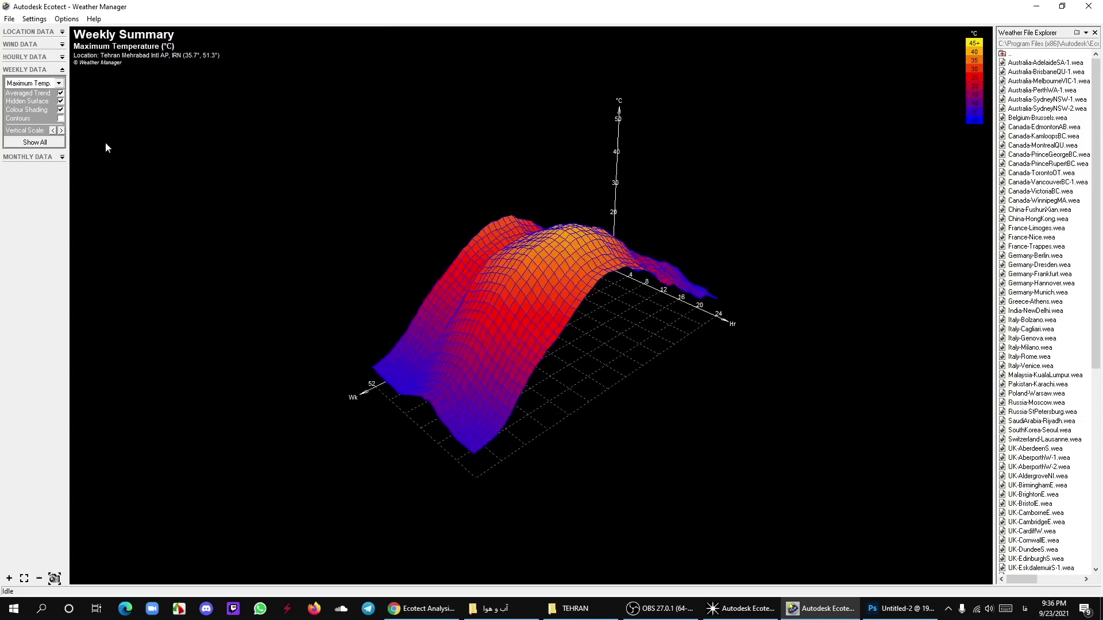
left_click(60, 93)
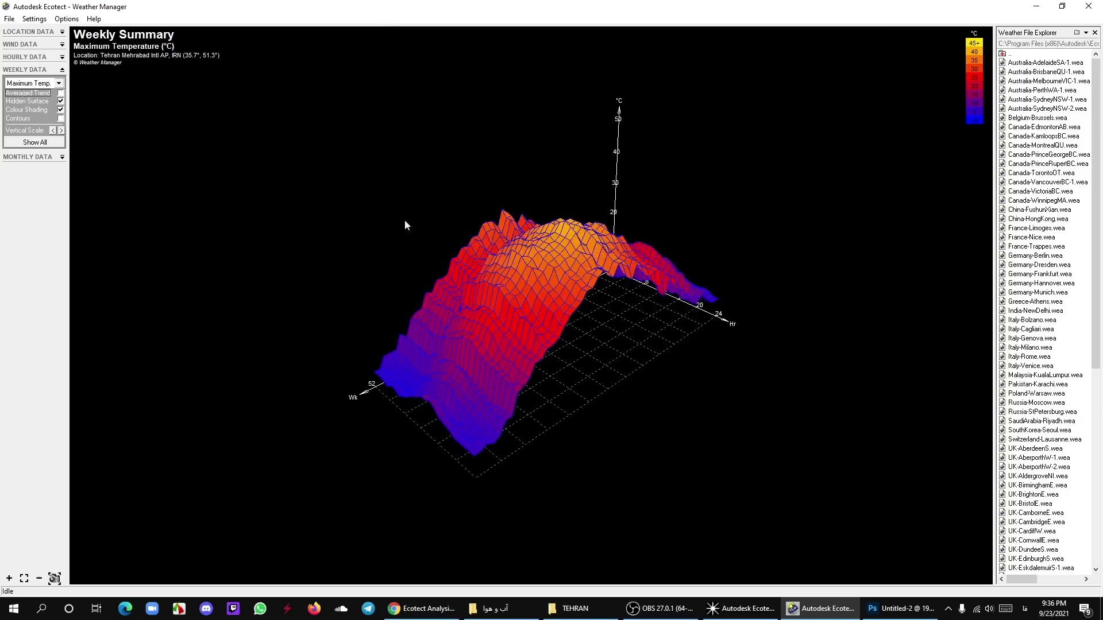
left_click(61, 93)
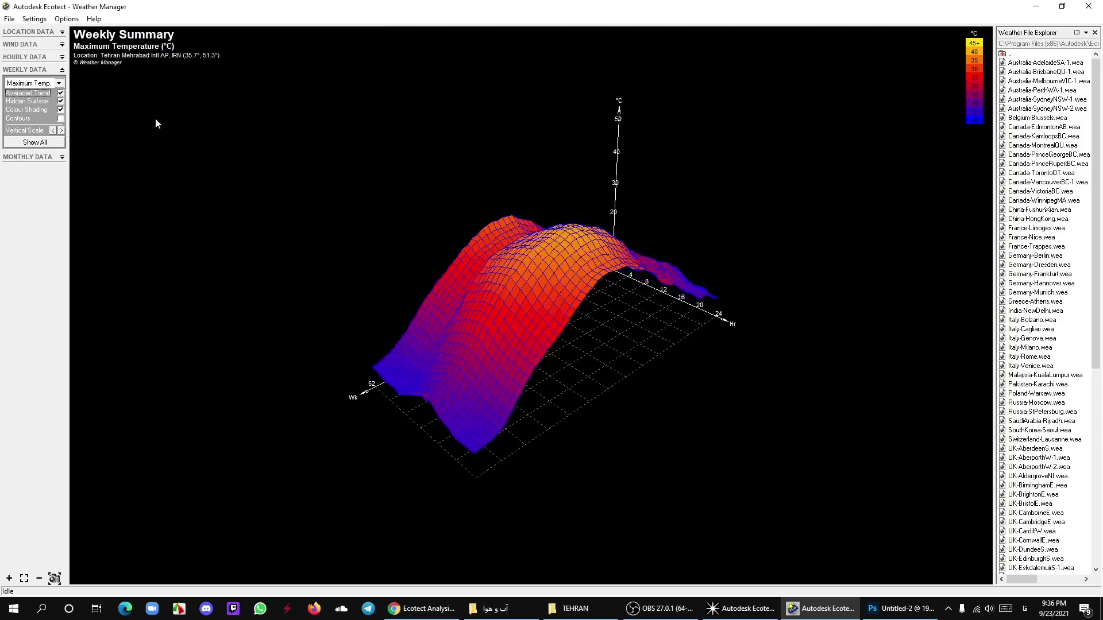
left_click(60, 101)
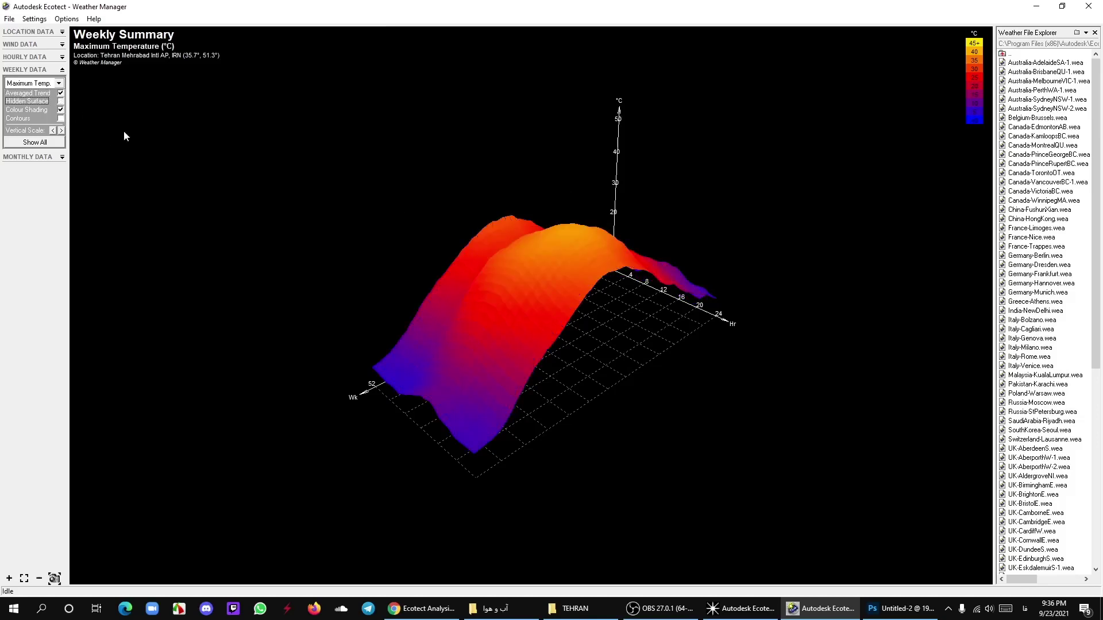
left_click(61, 101)
left_click(61, 109)
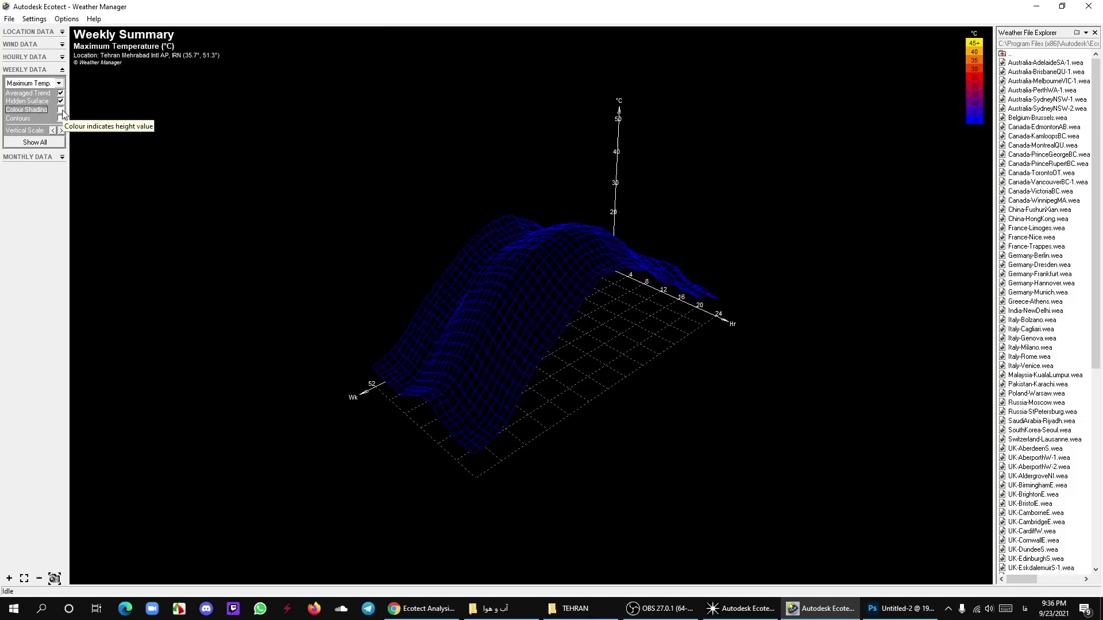
left_click(61, 110)
Add contour lines, remove mesh lines, and keep the surface smoothed and colour-shaded.
left_click(60, 118)
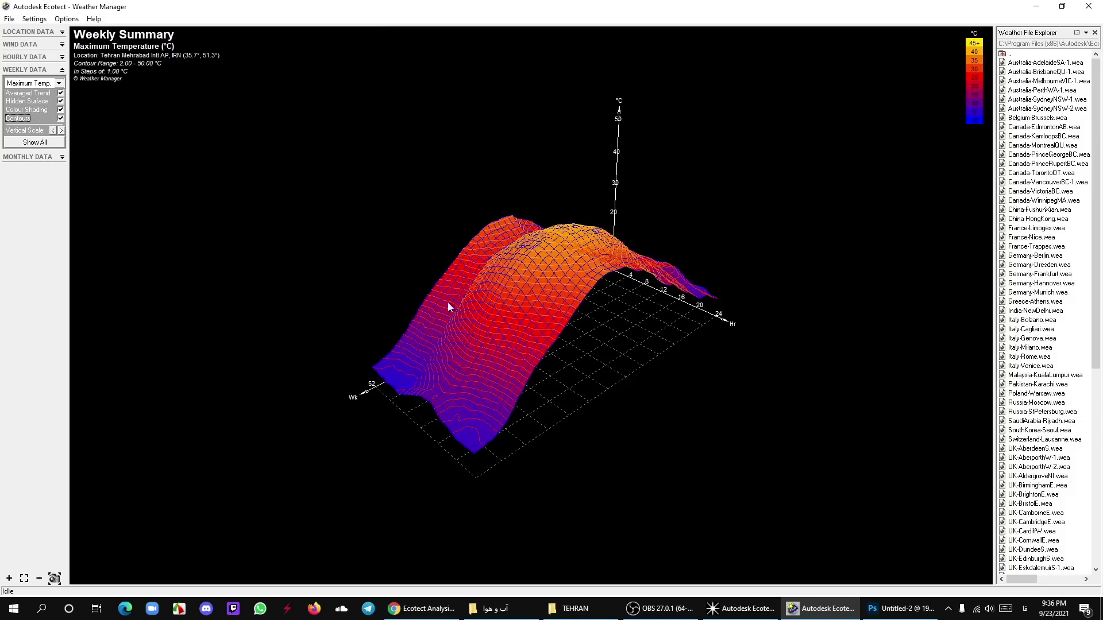
left_click(61, 102)
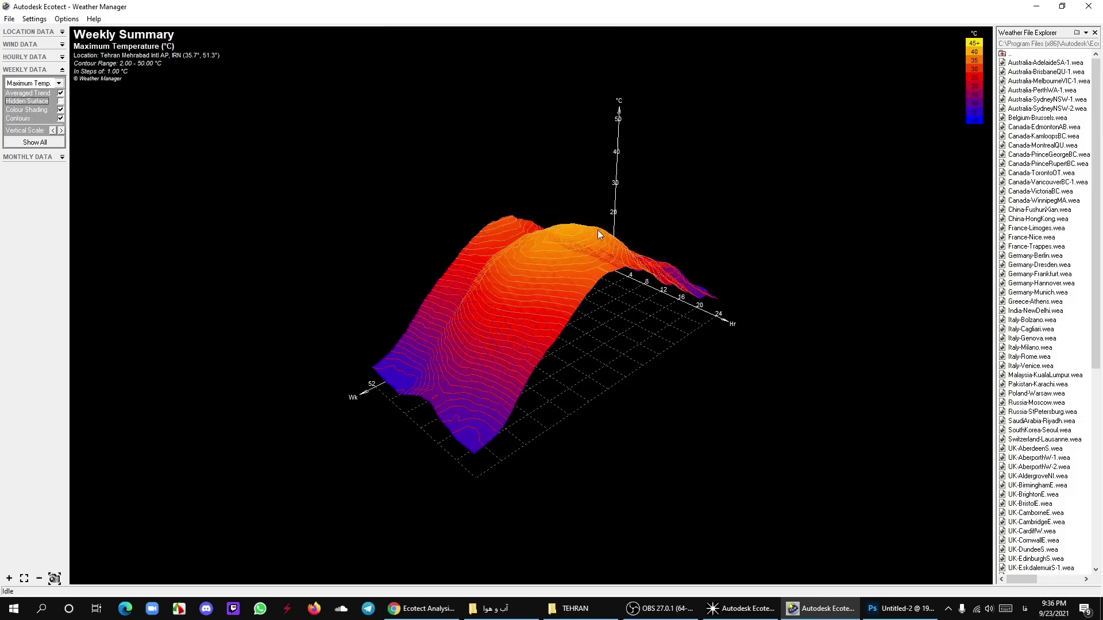
left_click(61, 110)
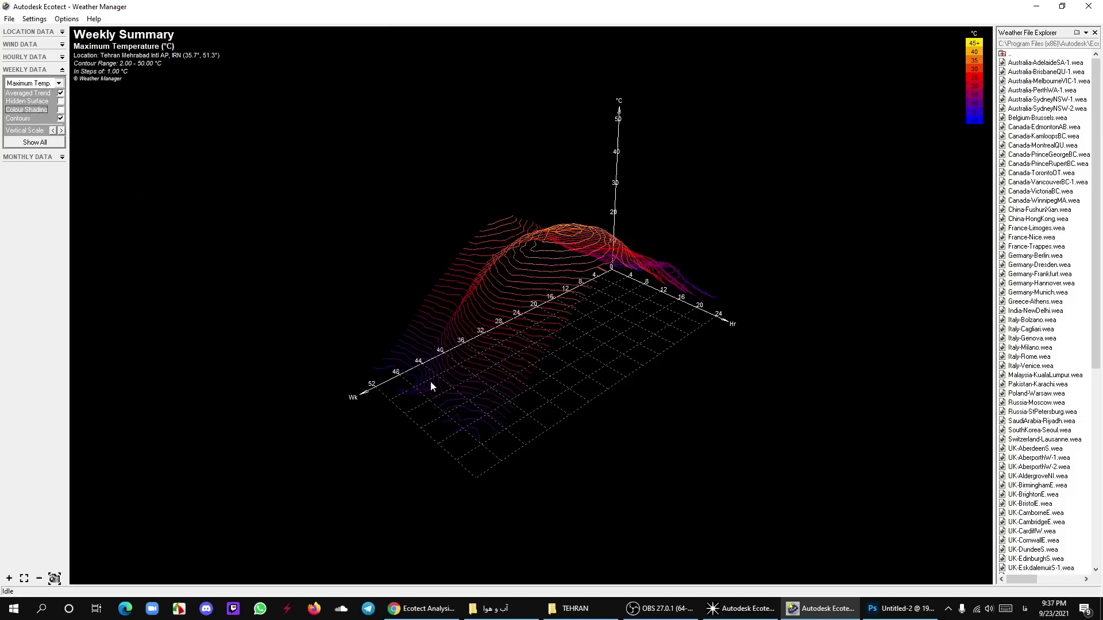
mouse_move(430, 381)
left_mouse_down()
mouse_move(627, 388)
mouse_move(388, 362)
mouse_move(400, 388)
mouse_move(446, 399)
mouse_move(707, 353)
mouse_move(573, 335)
mouse_move(700, 347)
mouse_move(603, 322)
left_mouse_up()
left_click(60, 93)
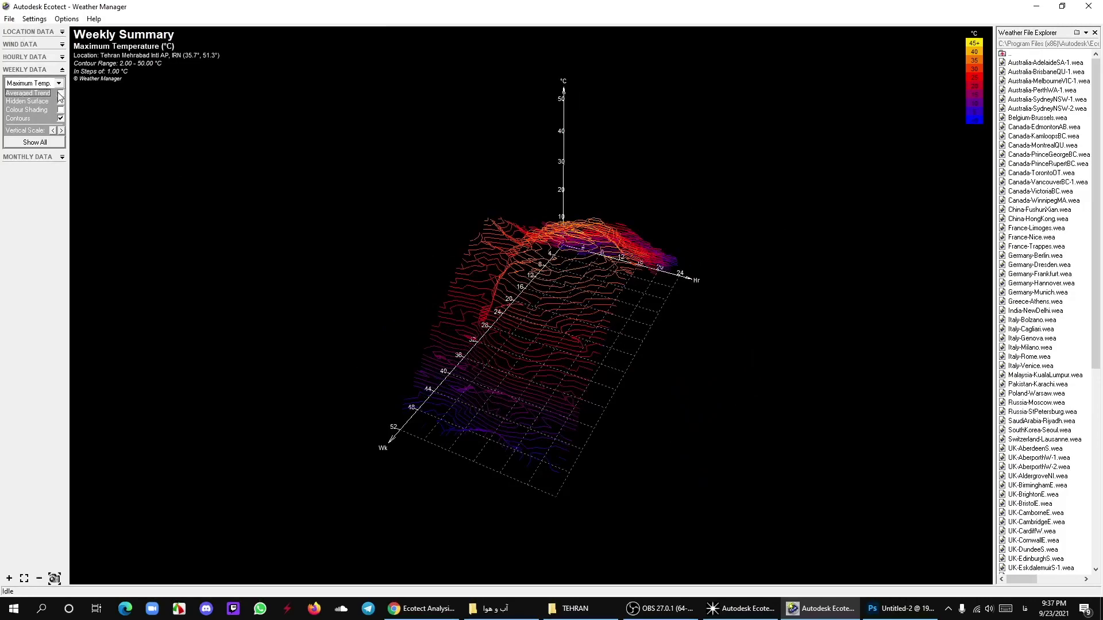
left_click(61, 93)
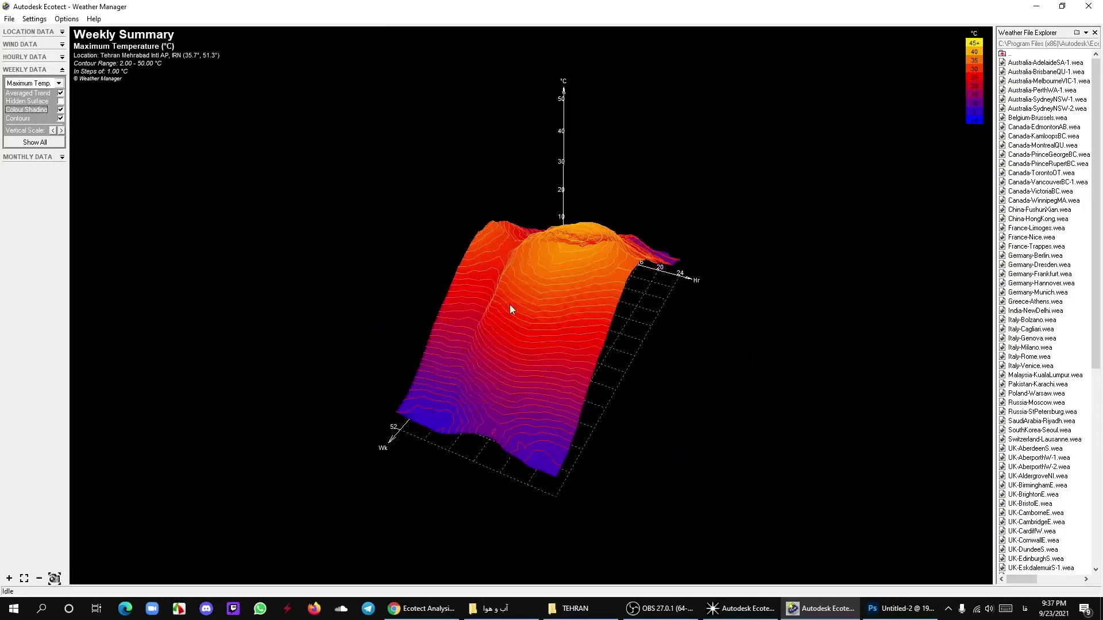
mouse_move(509, 309)
left_mouse_down()
mouse_move(463, 297)
mouse_move(471, 303)
left_mouse_up()
Browse the iaacblog and aeccafe Ecotect example sheets in Chrome, then minimize it.
left_click(422, 608)
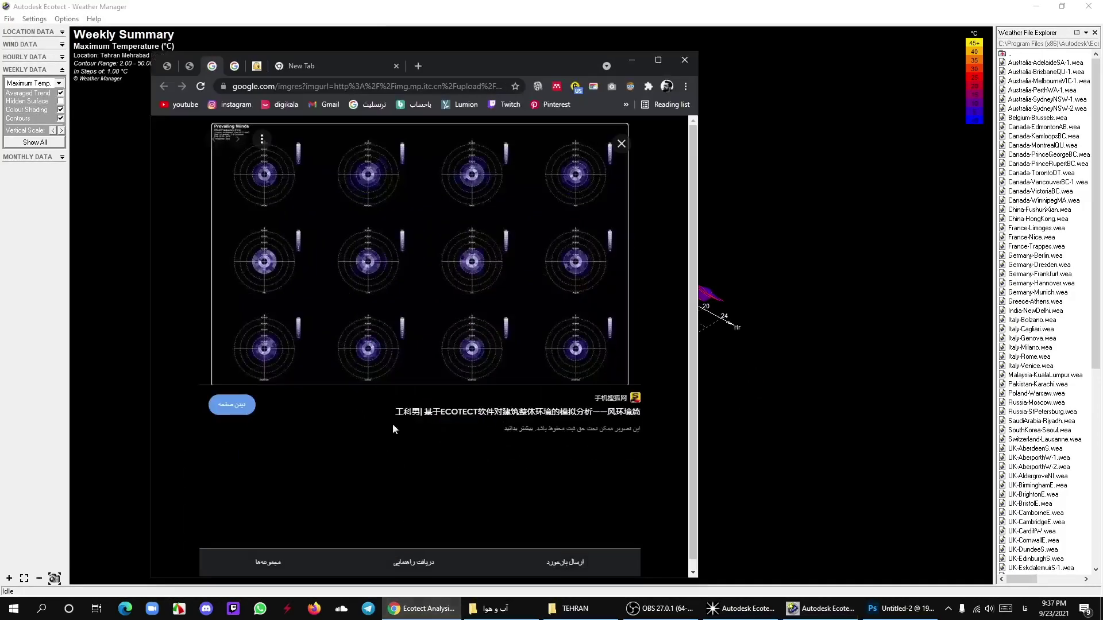
left_click(191, 66)
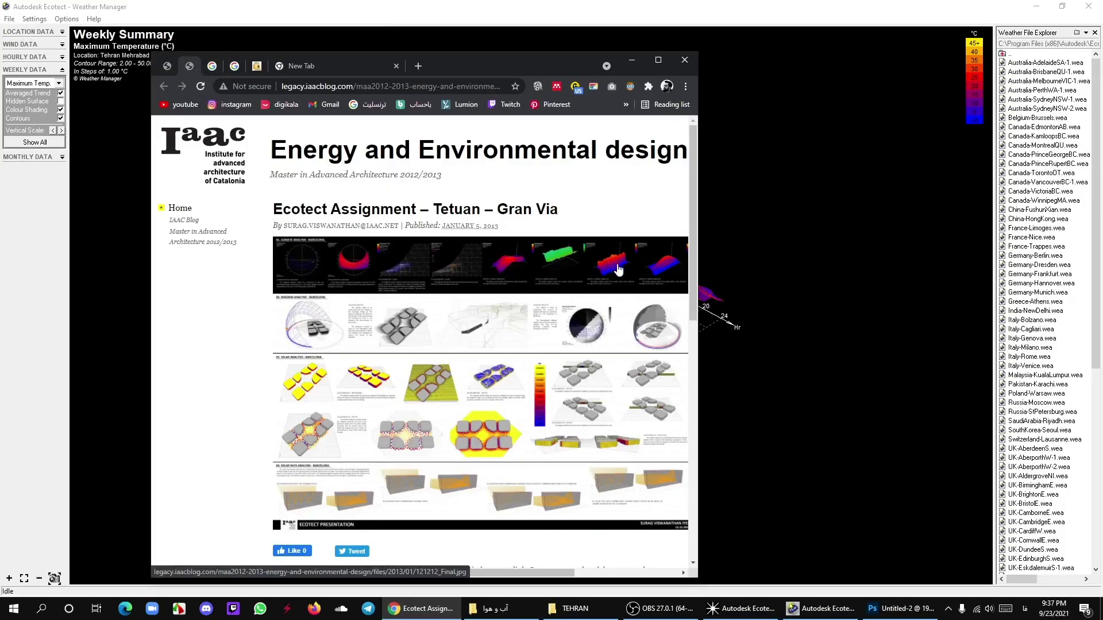
left_click(167, 66)
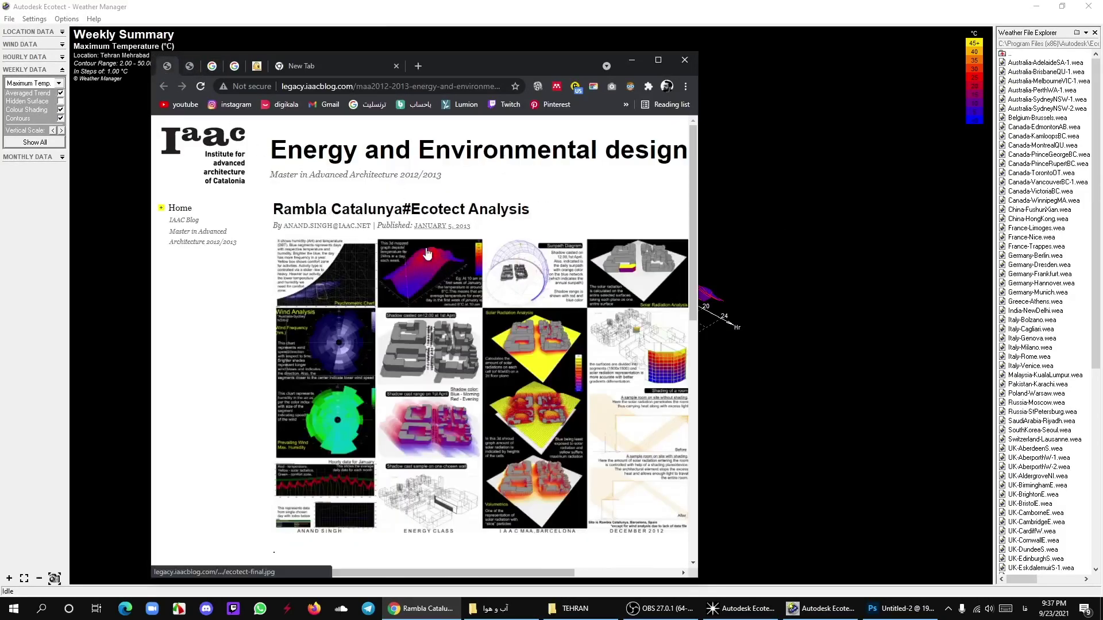
left_click(260, 66)
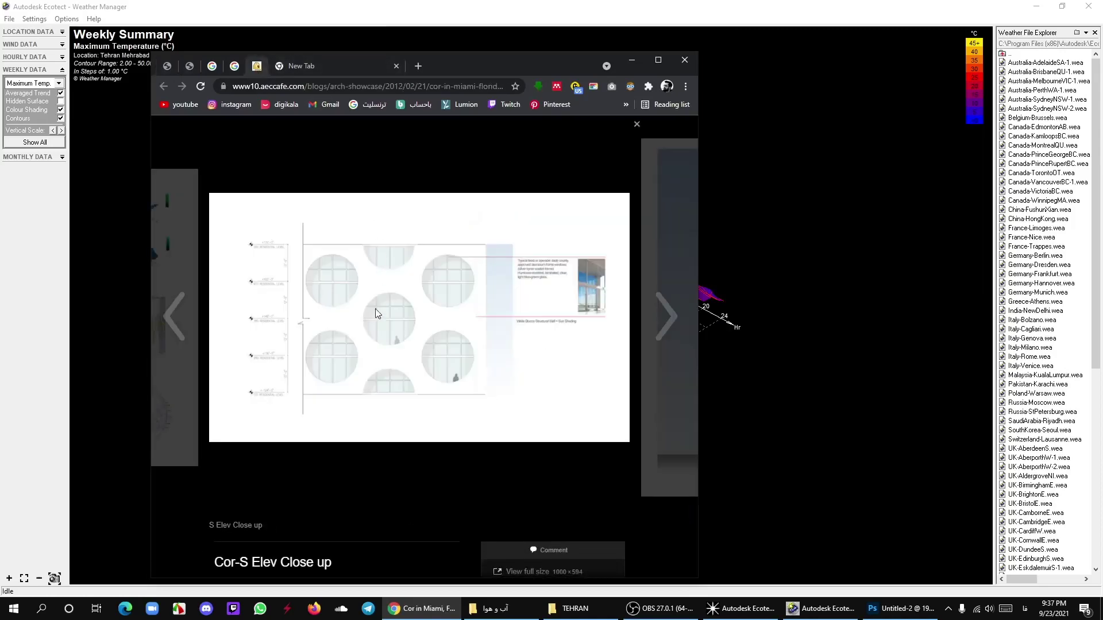
left_click(194, 311)
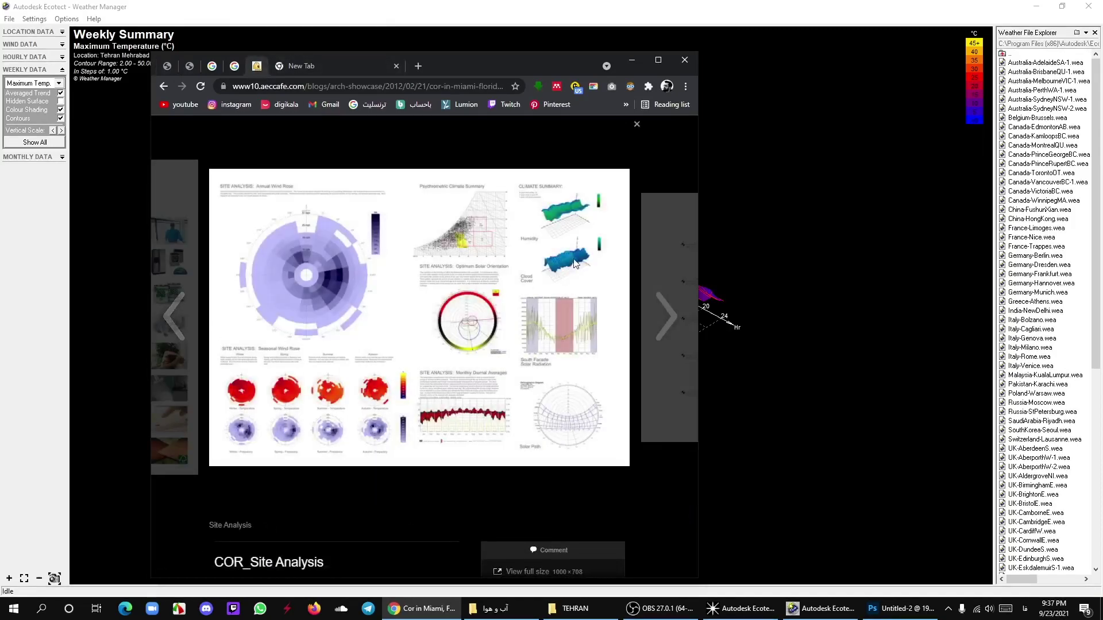
left_click(631, 60)
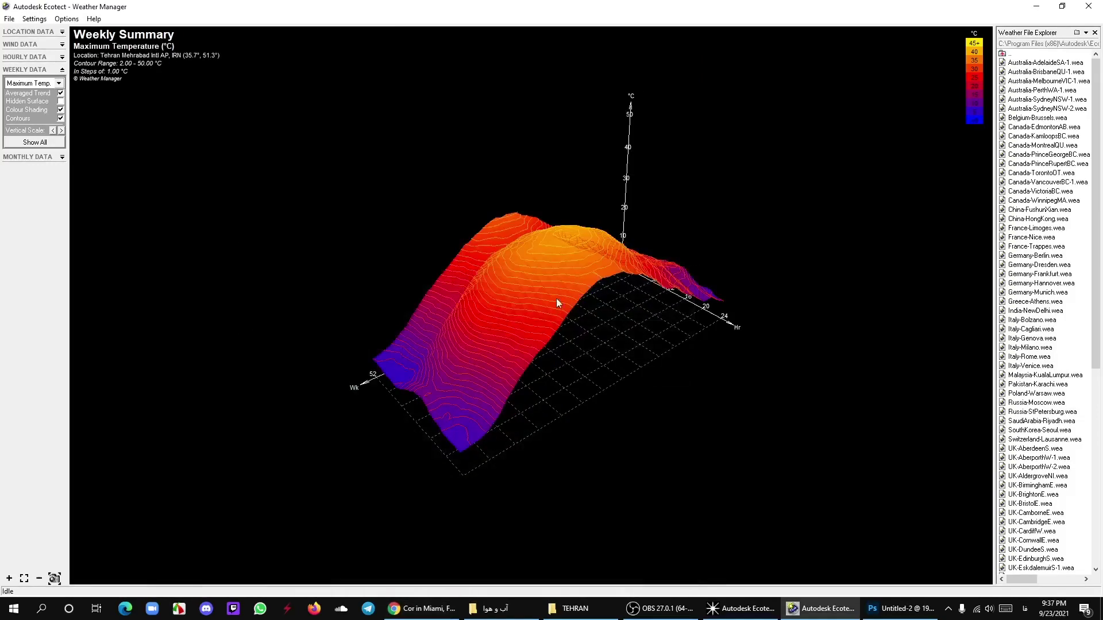
Preview relative humidity, rainfall and wind speed, turning the wind surface side-on and back.
left_click(59, 83)
left_click(35, 114)
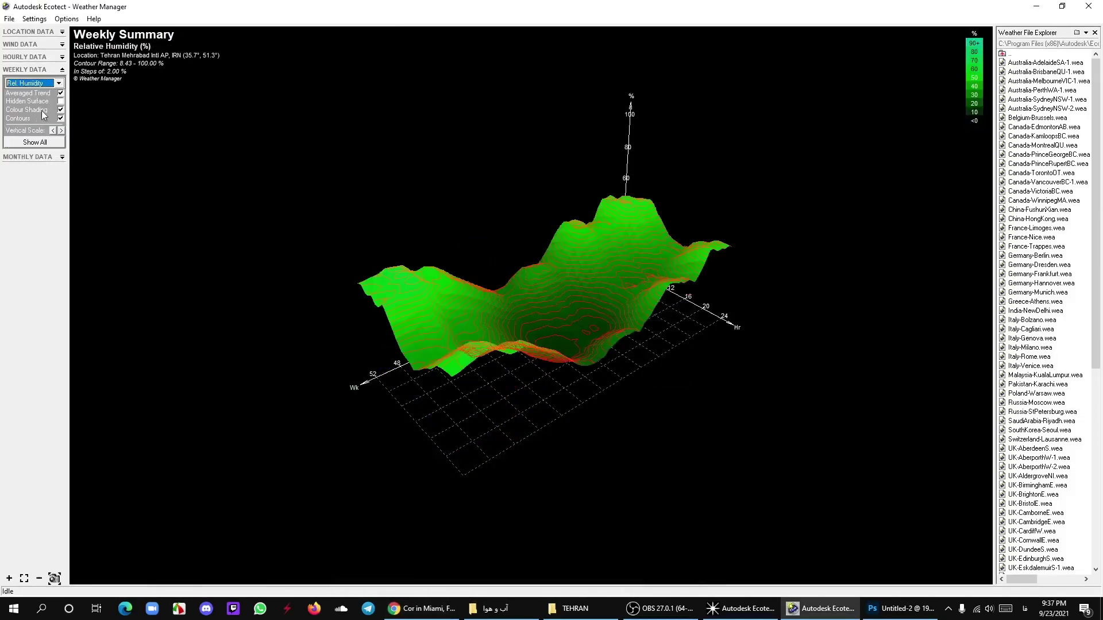
left_click(58, 83)
left_click(34, 148)
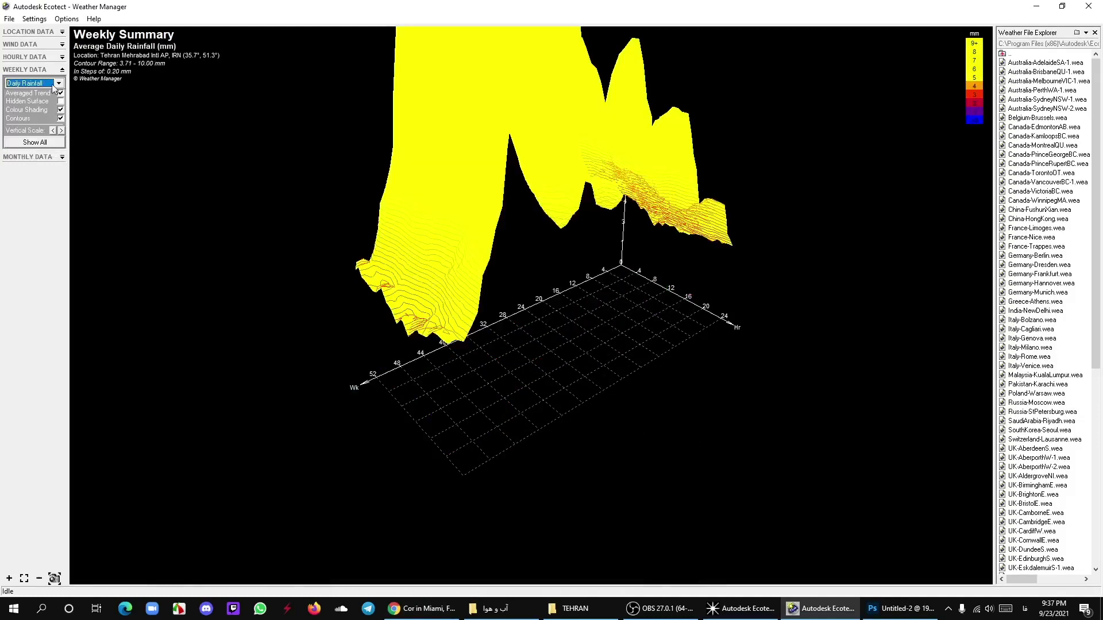
left_click(58, 83)
left_click(35, 144)
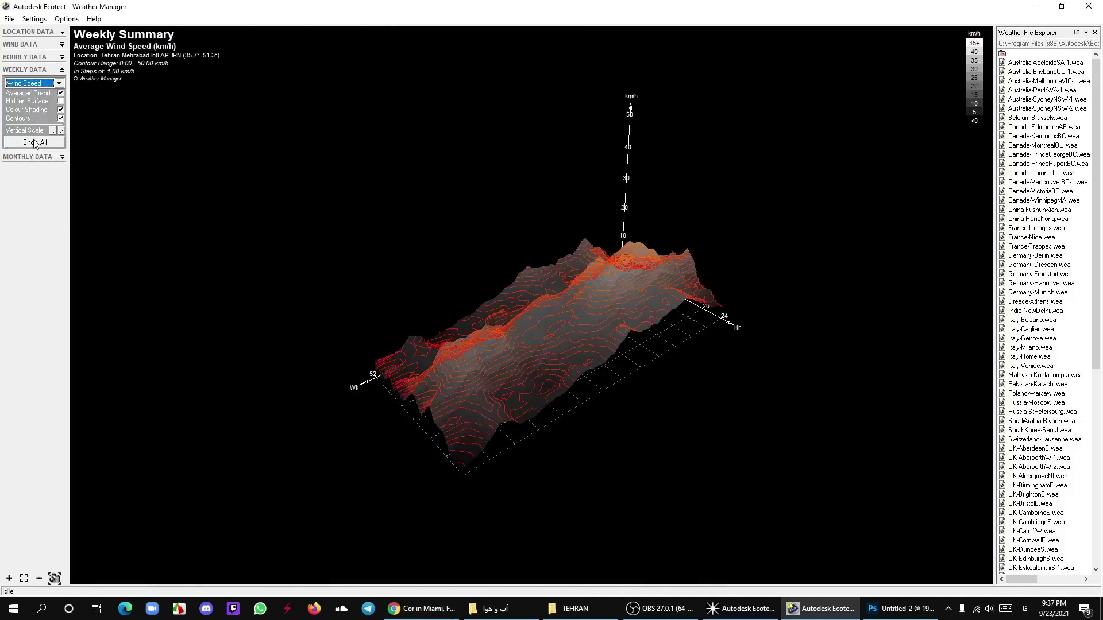
left_click(536, 311)
left_click_drag(535, 311, 476, 264)
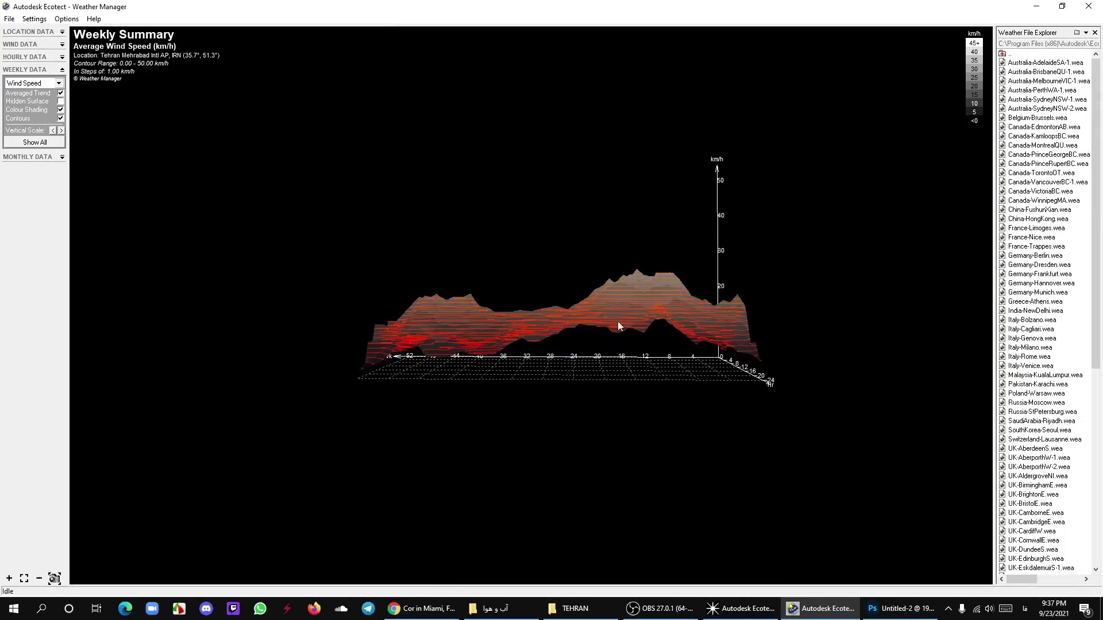
left_click_drag(621, 312, 551, 261)
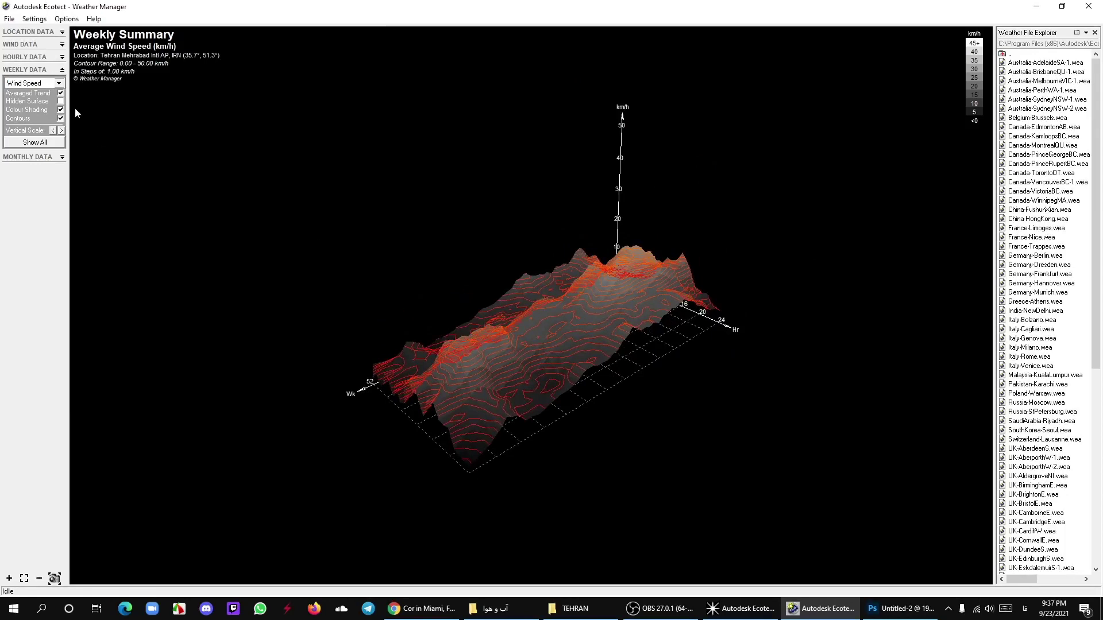
Cycle through the maximum, average and minimum temperature weekly surfaces.
left_click(59, 84)
left_click(44, 101)
left_click(58, 83)
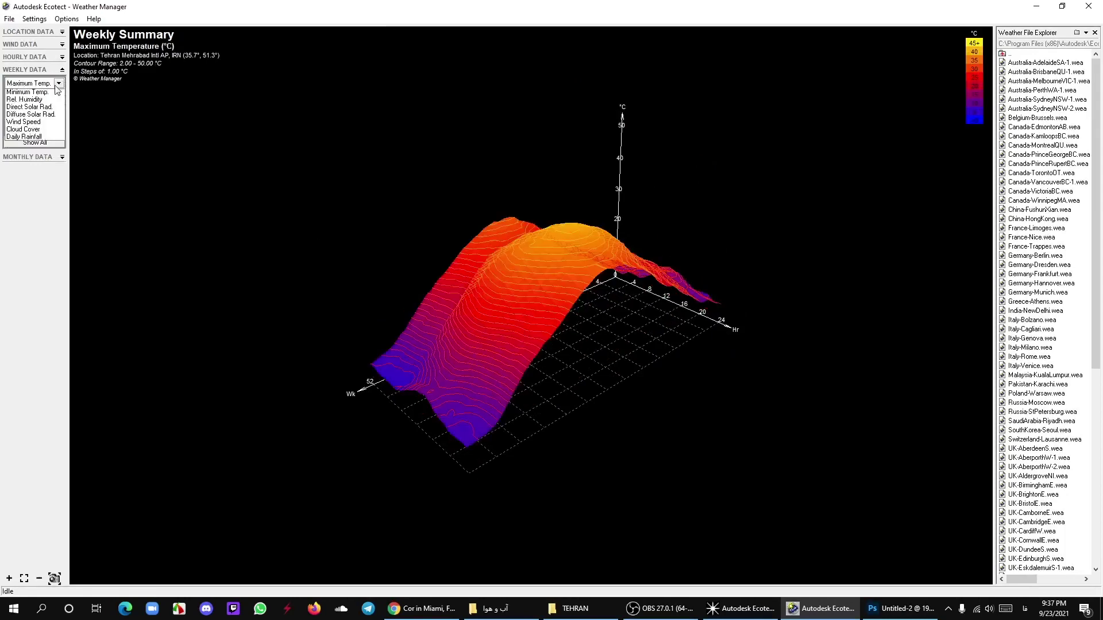
left_click(25, 93)
left_click(59, 83)
left_click(41, 108)
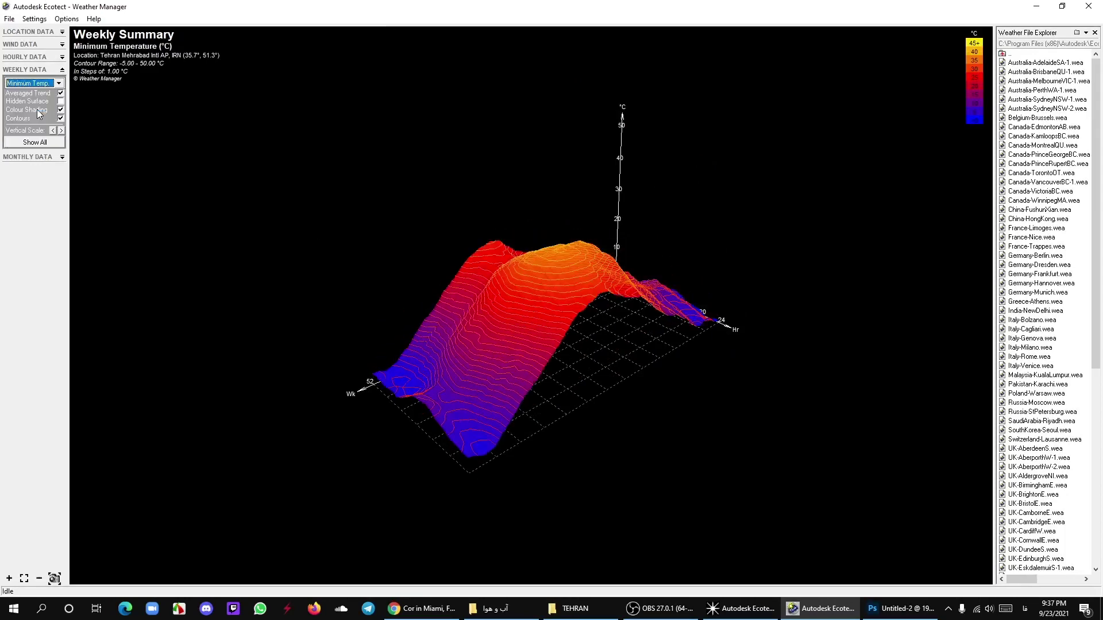
scroll(39, 120, "down", 1)
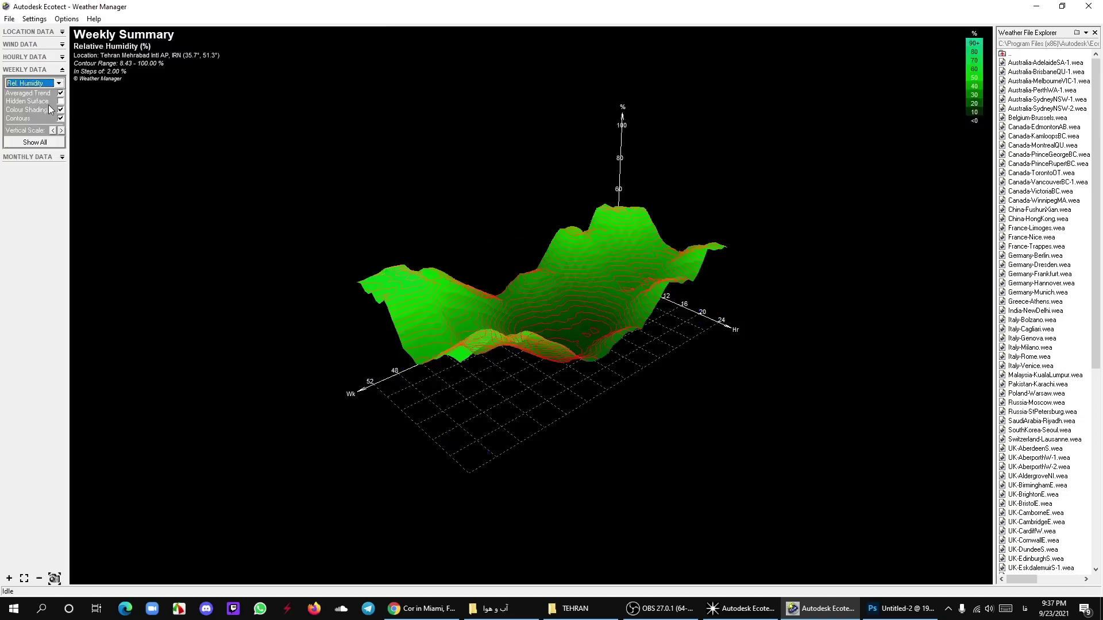
Cycle through humidity, direct solar, wind speed, cloud cover and rainfall, ending on direct solar.
left_click(58, 83)
left_click(35, 127)
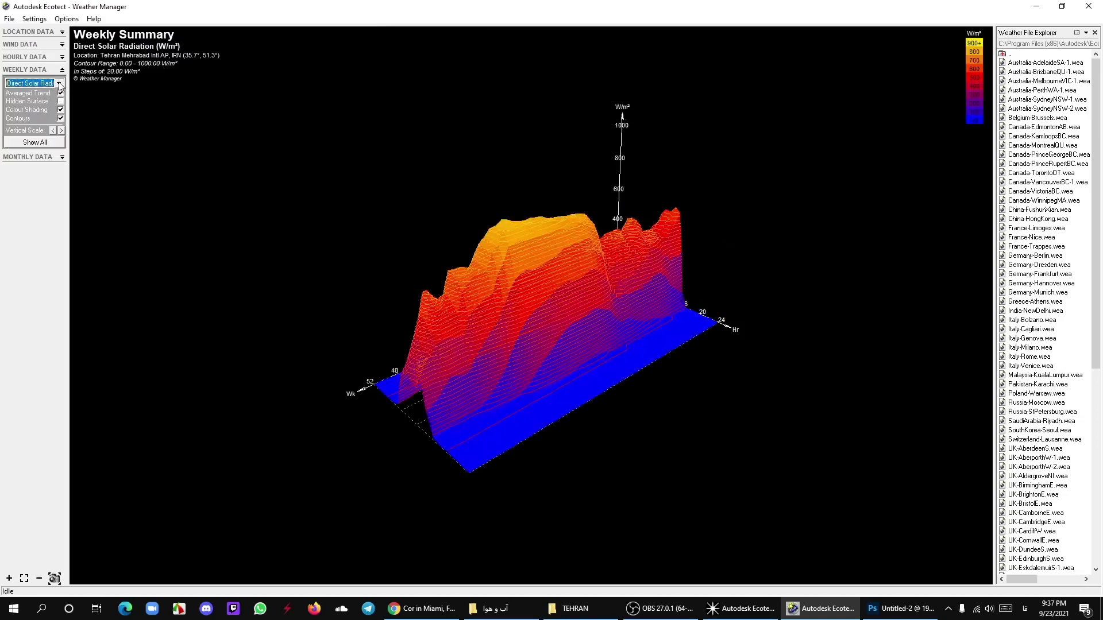
left_click(59, 84)
left_click(35, 140)
left_click(58, 83)
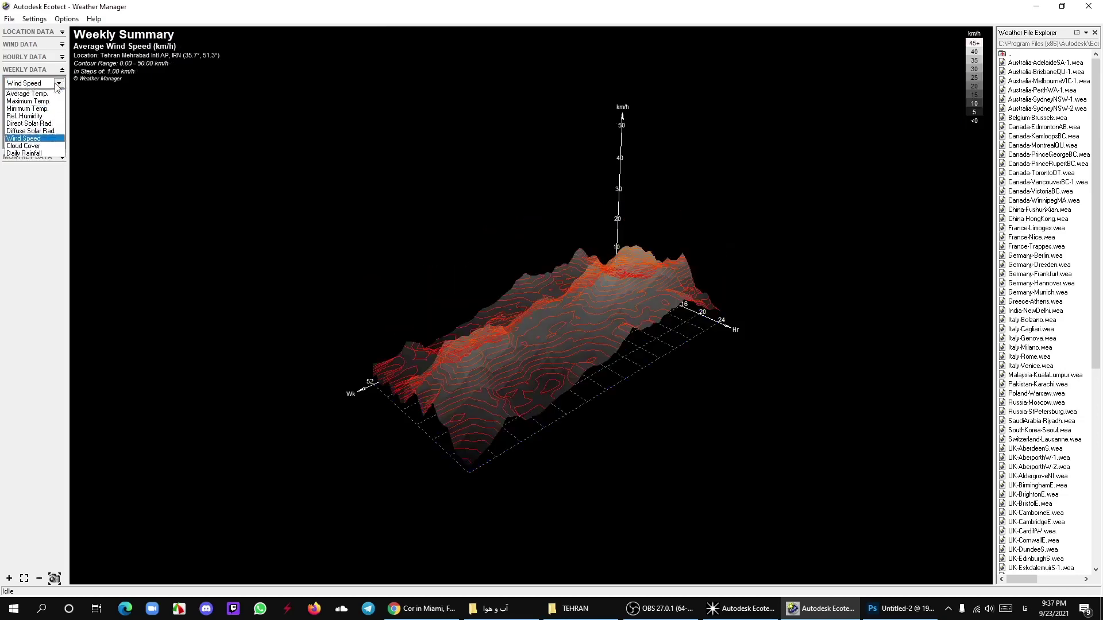
left_click(39, 147)
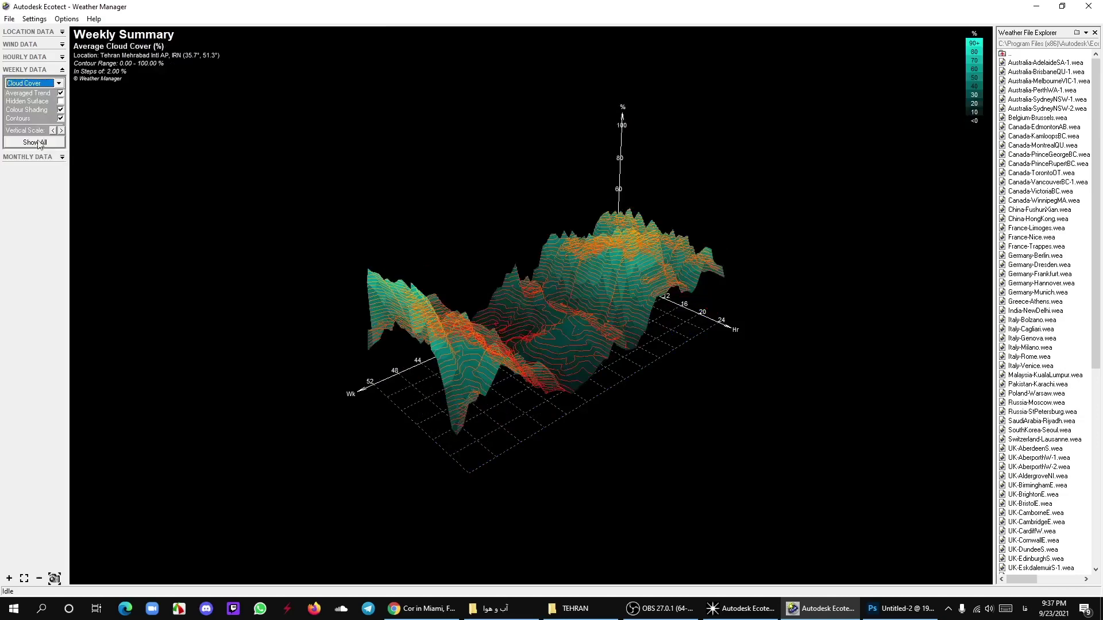
left_click(58, 84)
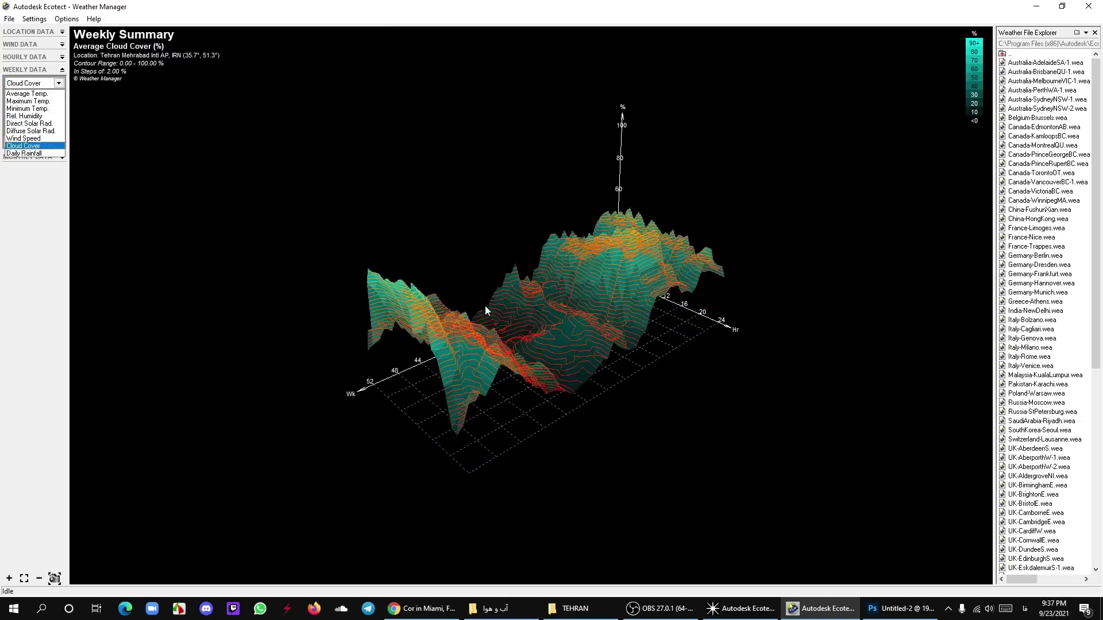
left_click(39, 153)
left_click(59, 83)
left_click(39, 123)
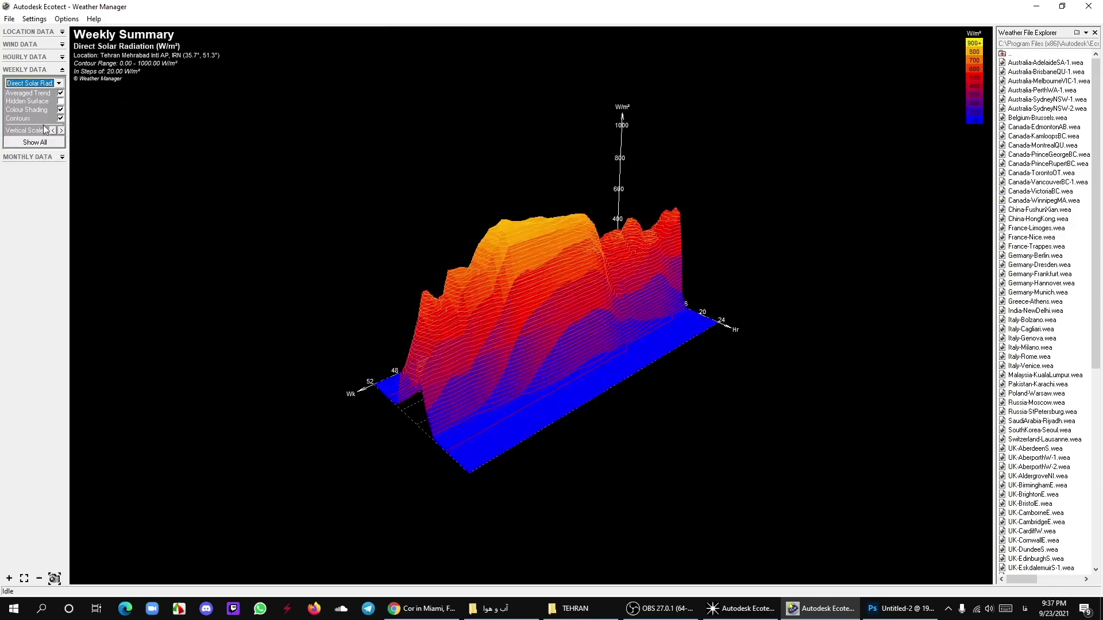
Rotate the direct solar surface and lower its vertical scale to fit the view.
left_click_drag(505, 295, 624, 326)
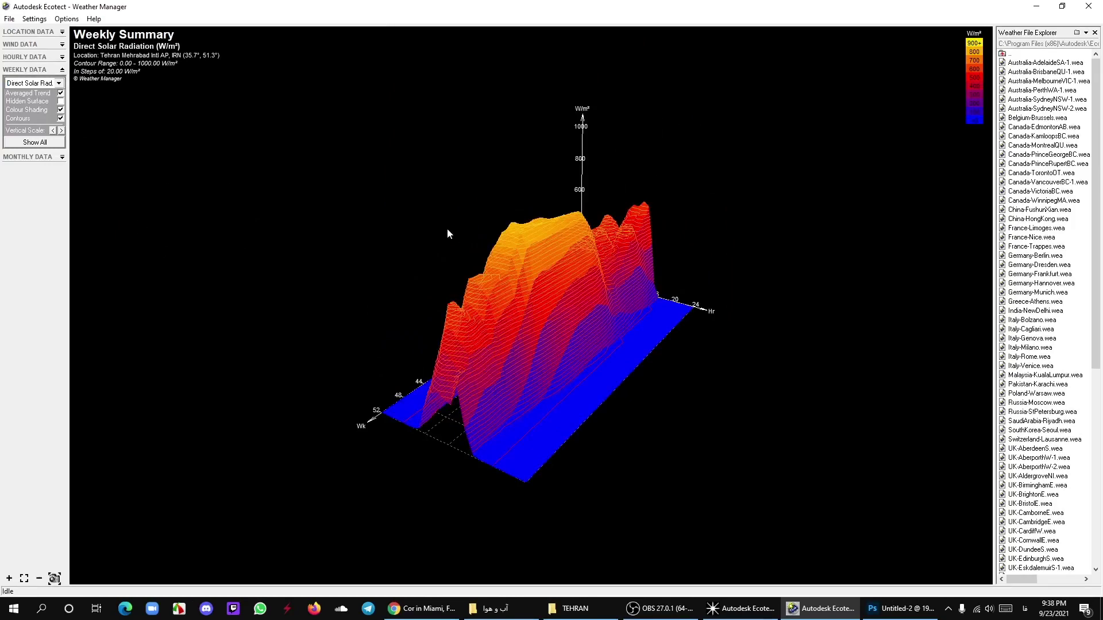
left_click(60, 131)
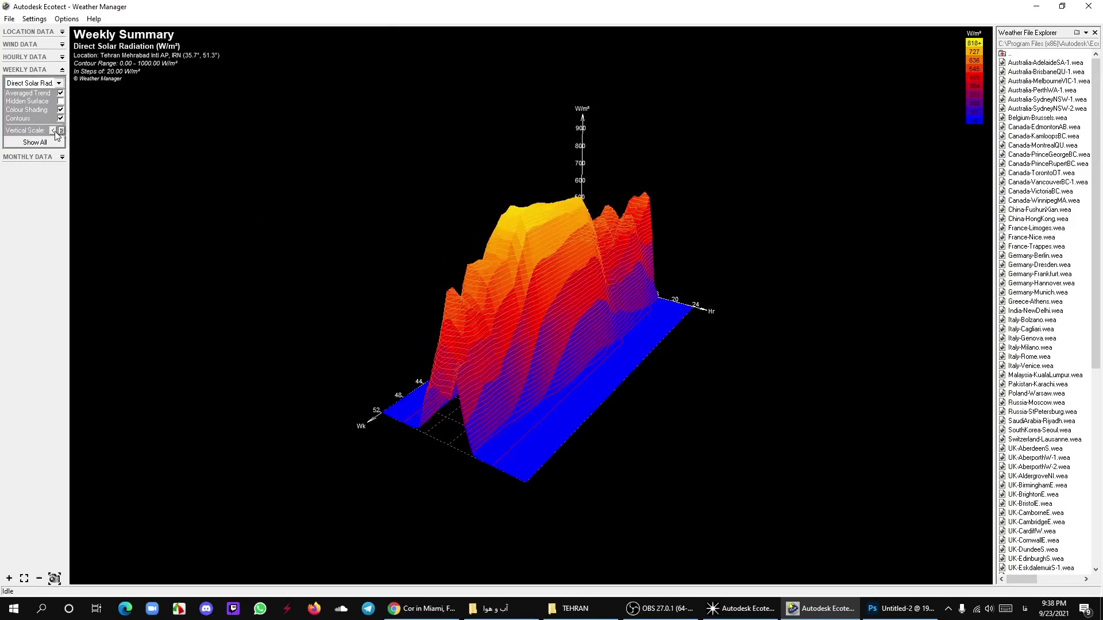
left_click(52, 131)
left_click(52, 131)
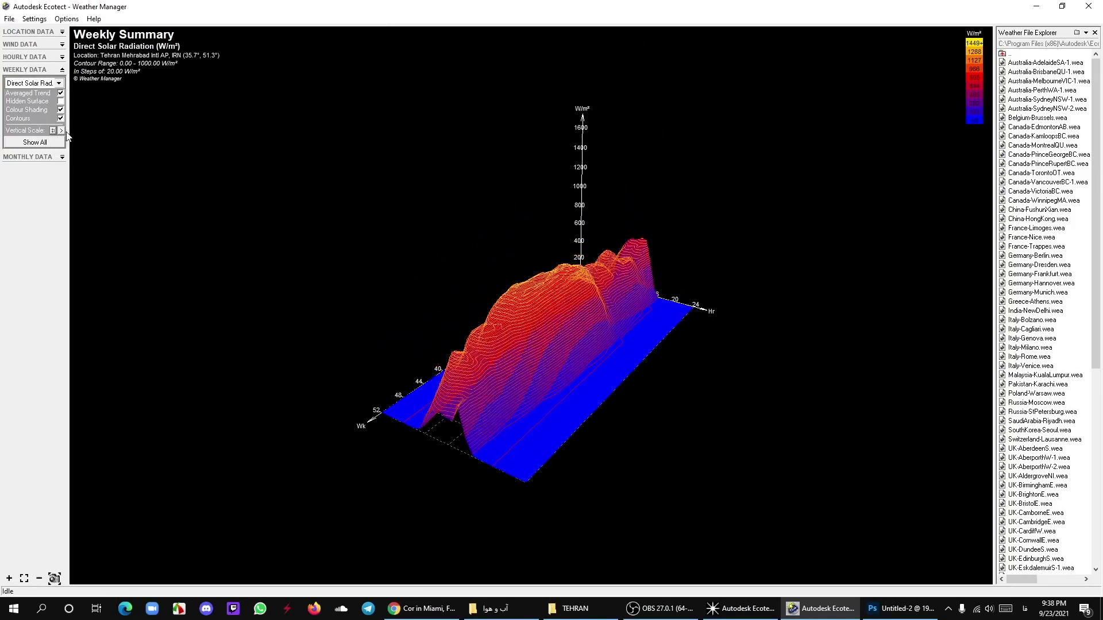
left_click(62, 131)
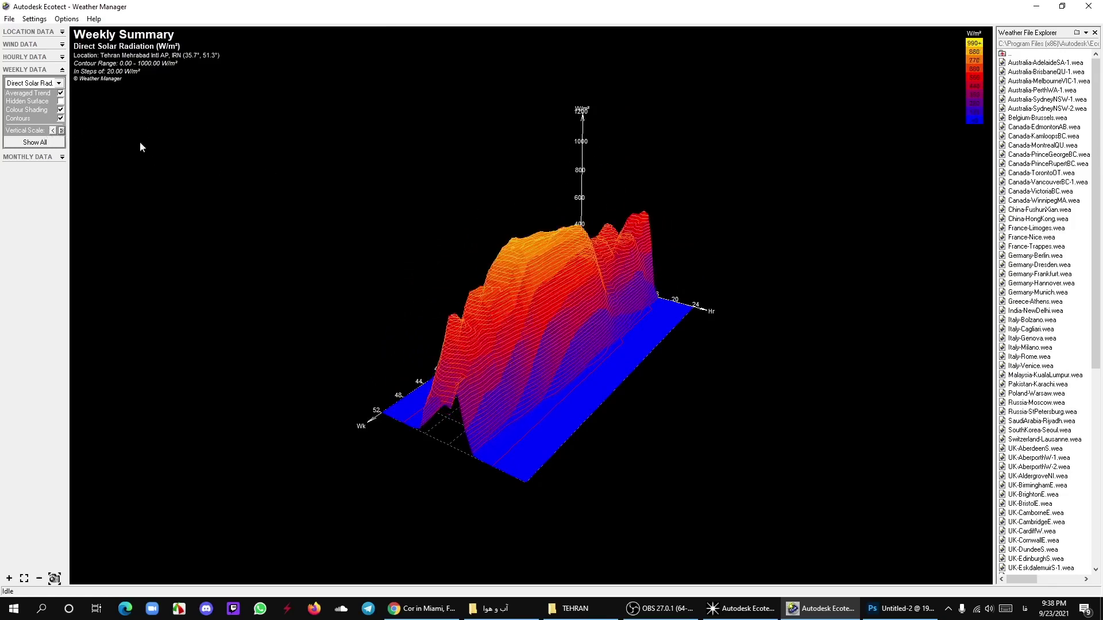
left_click(54, 131)
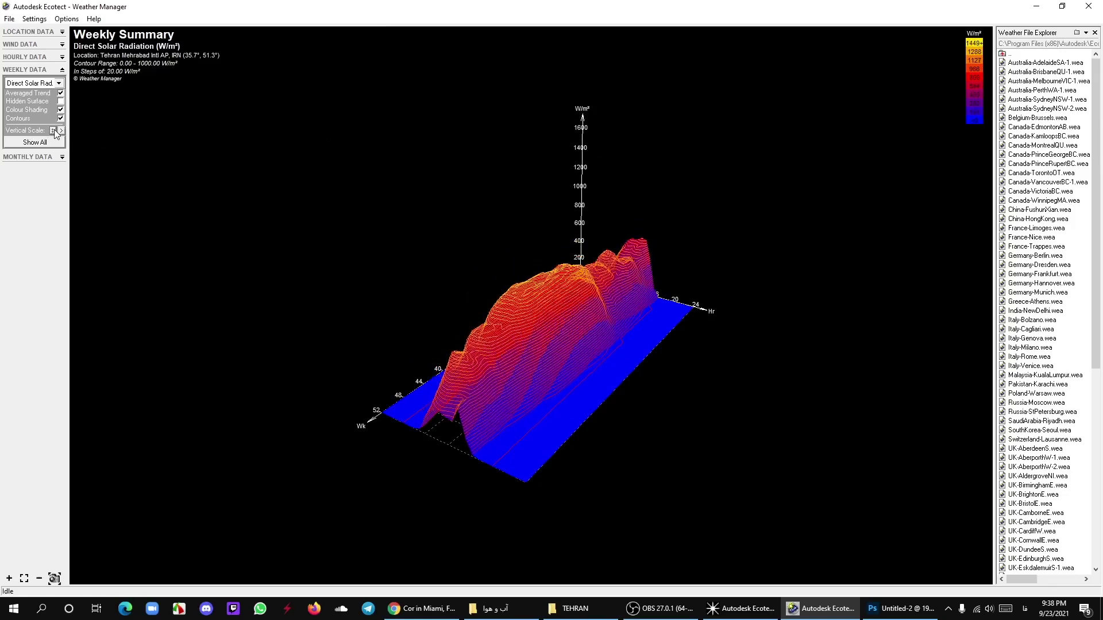
Switch to daily rainfall and reduce its vertical scale by two steps.
left_click(59, 83)
left_click(37, 150)
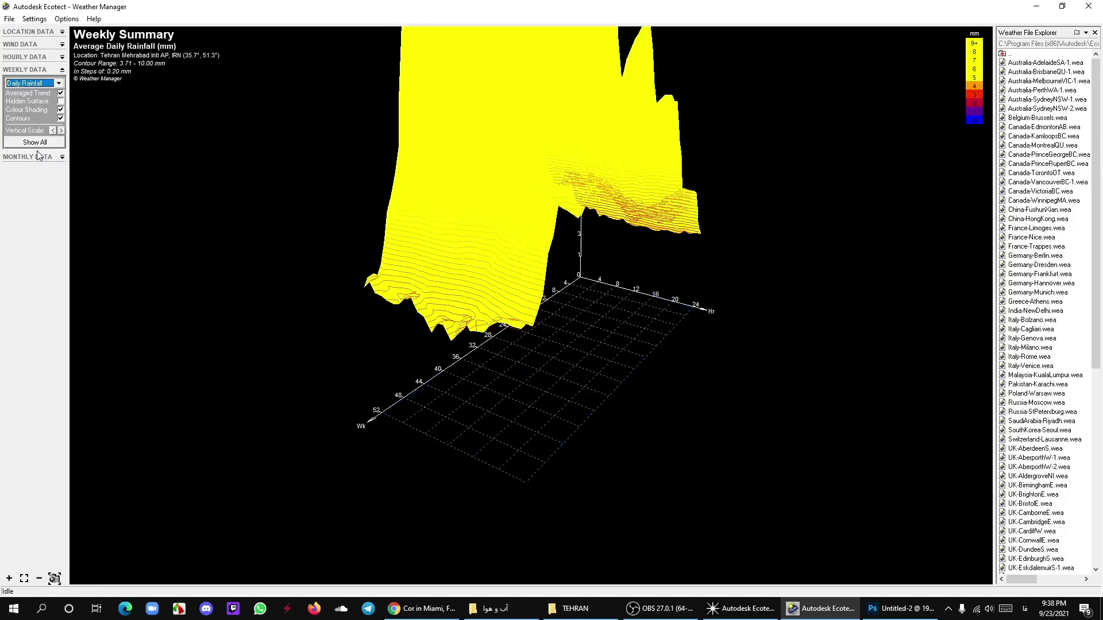
left_click(53, 131)
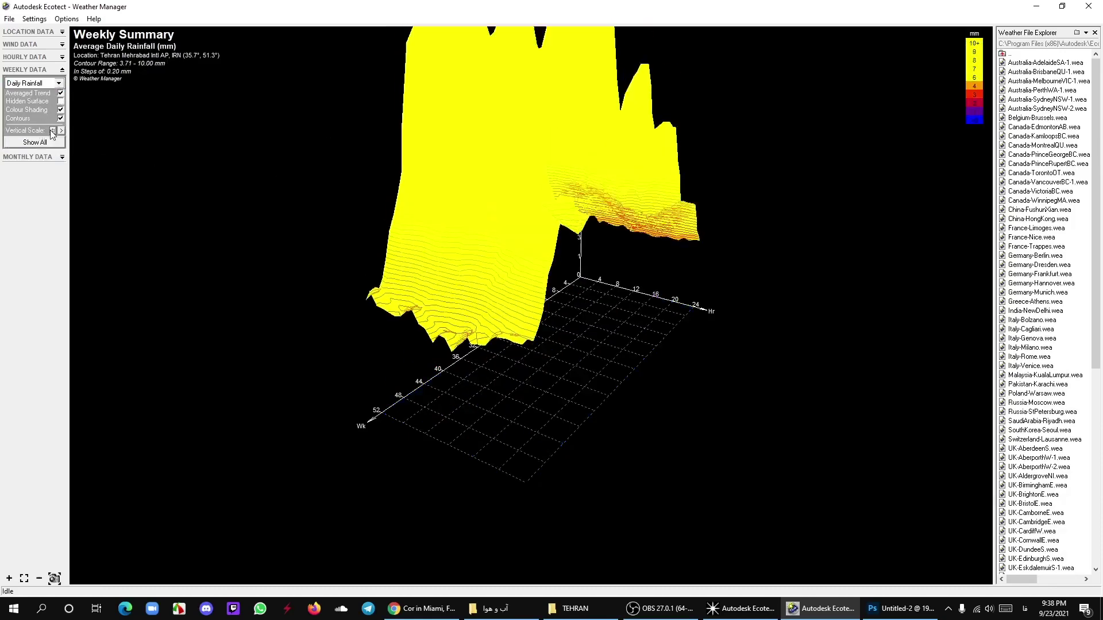
left_click(53, 131)
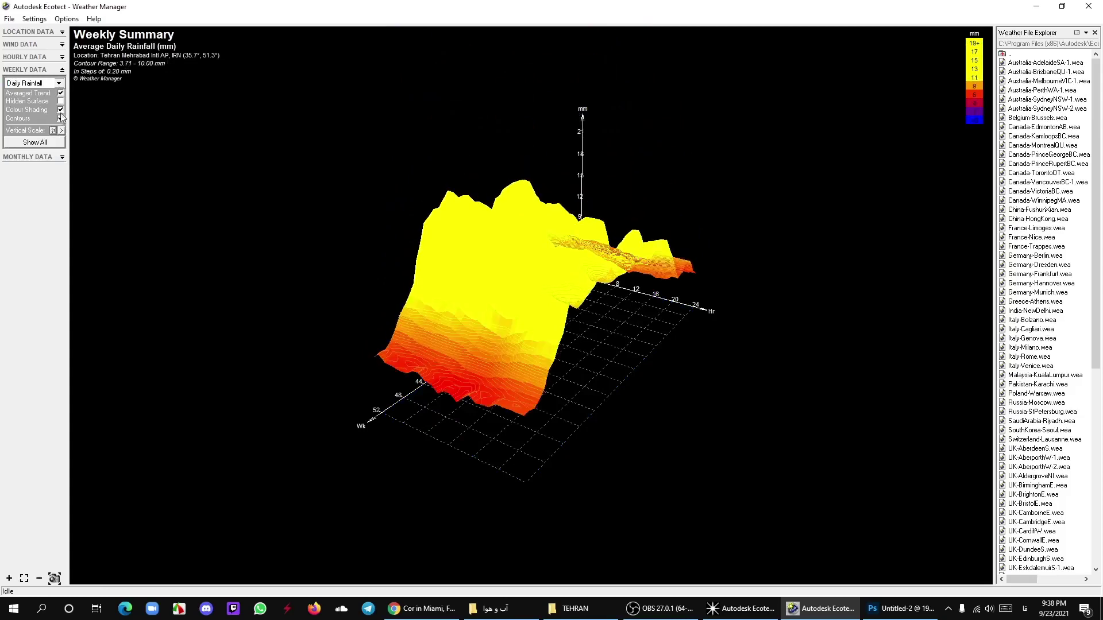
Select minimum temperature, then display all nine weekly charts together with Show All.
left_click(58, 83)
left_click(52, 115)
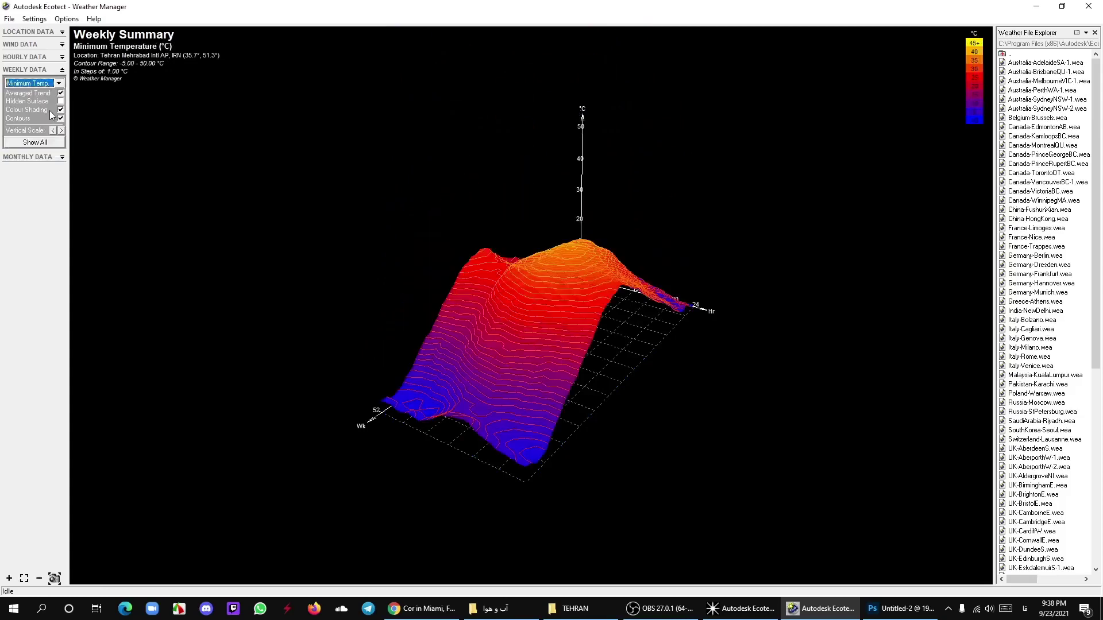
left_click(34, 142)
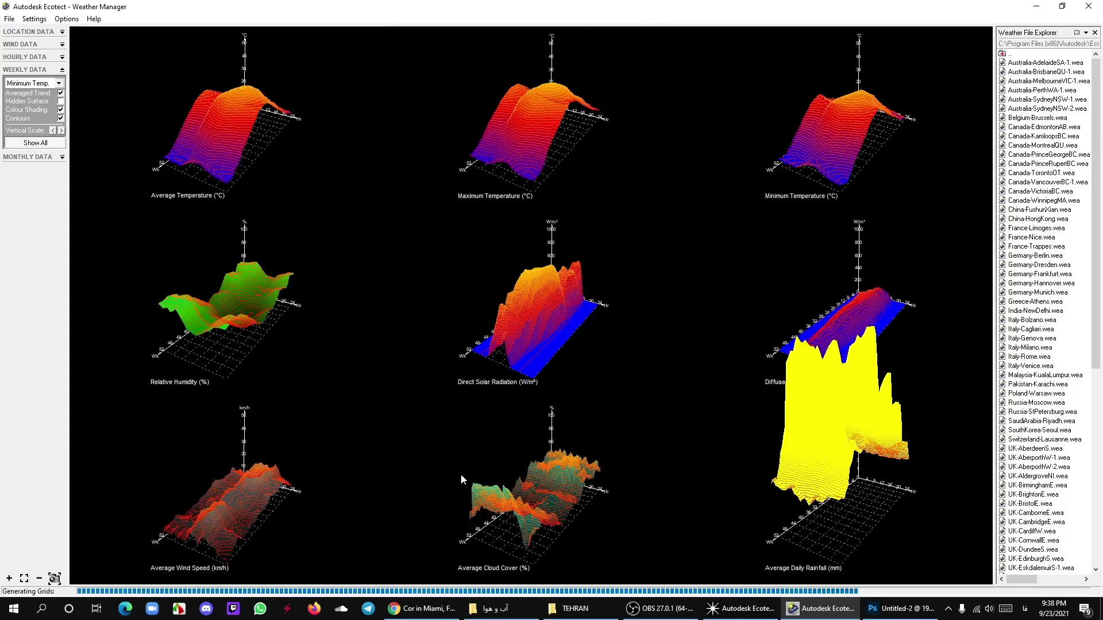
Rotate the nine-chart grid, then return to the single Minimum Temp surface and rotate it.
left_click_drag(460, 473, 547, 488)
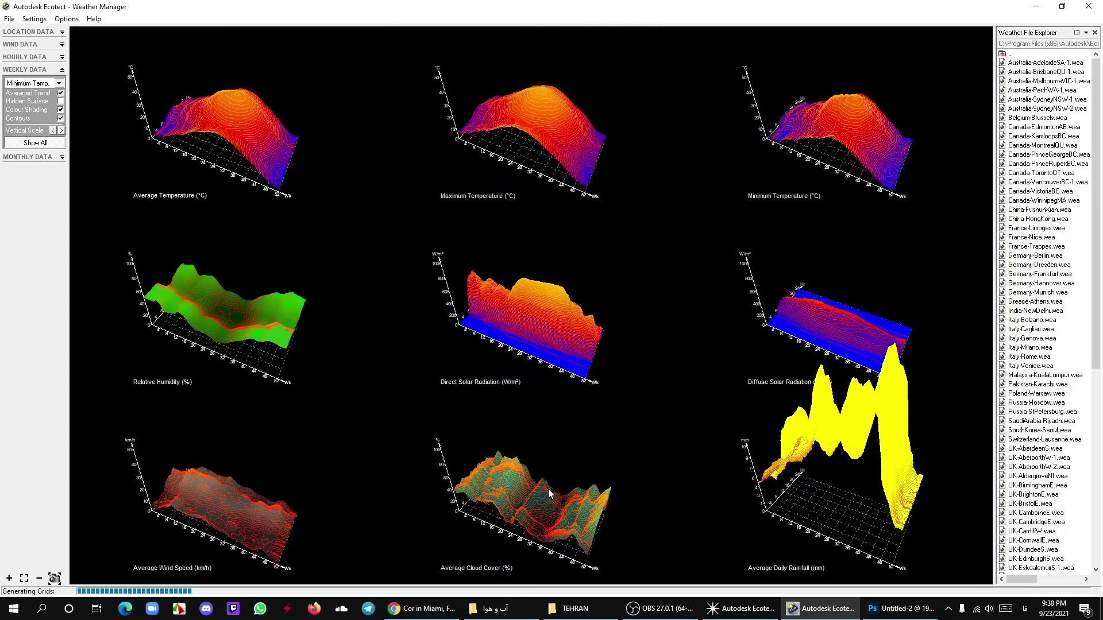
mouse_move(432, 471)
left_mouse_down()
mouse_move(340, 457)
mouse_move(177, 515)
mouse_move(51, 579)
left_mouse_up()
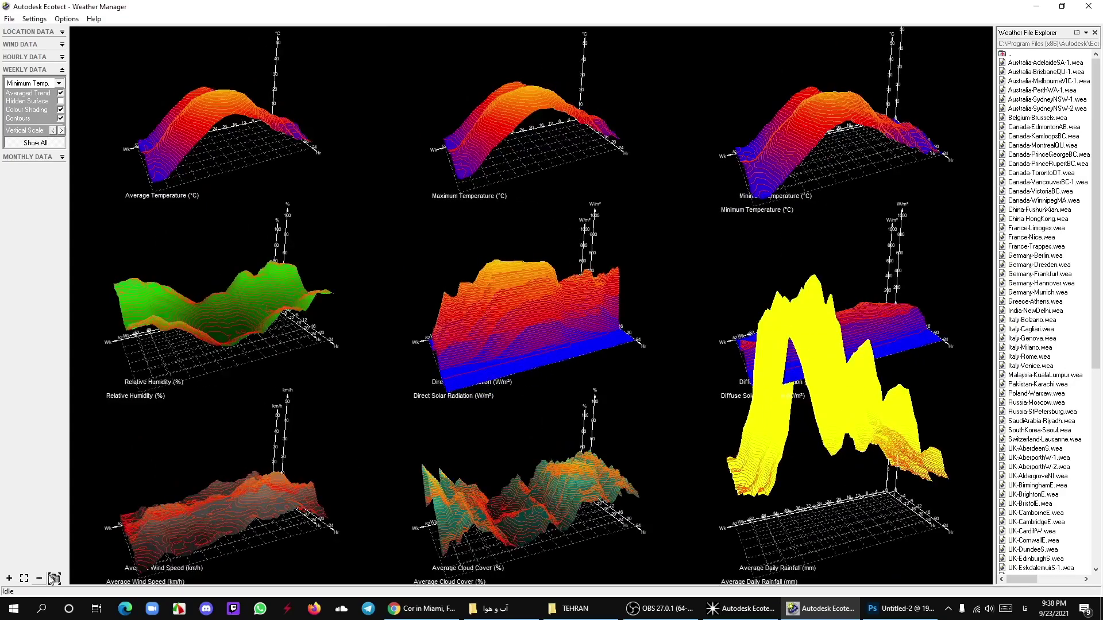
left_click(46, 143)
mouse_move(212, 263)
left_mouse_down()
mouse_move(322, 328)
mouse_move(332, 305)
mouse_move(576, 409)
mouse_move(415, 377)
left_mouse_up()
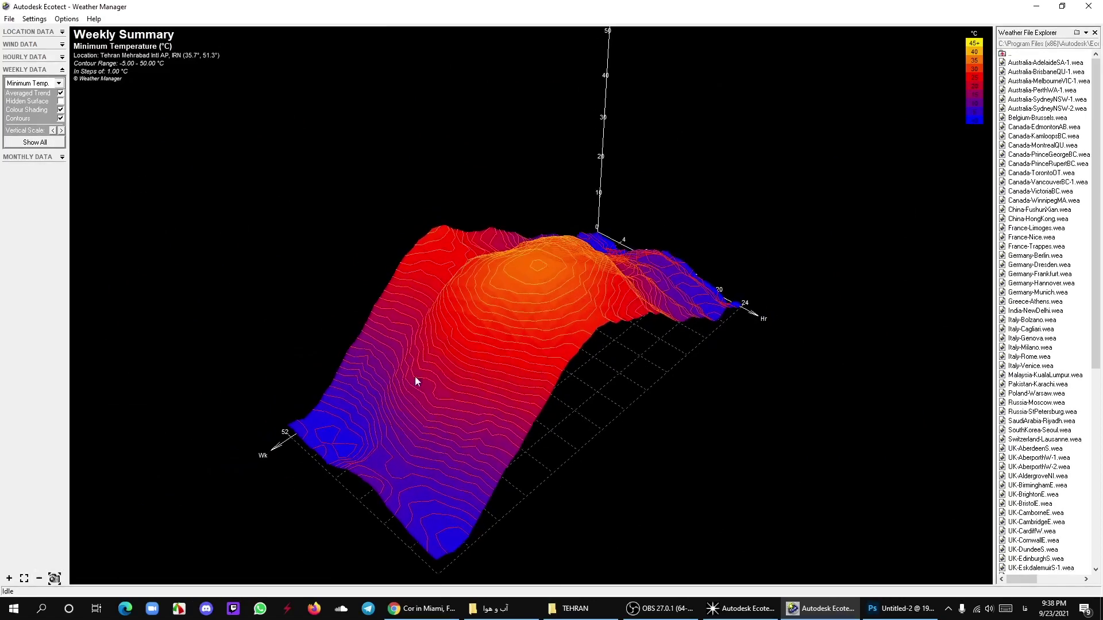
Copy the minimum temperature chart as a metafile and paste it into Photoshop.
left_click(54, 579)
left_click(11, 551)
left_click(899, 610)
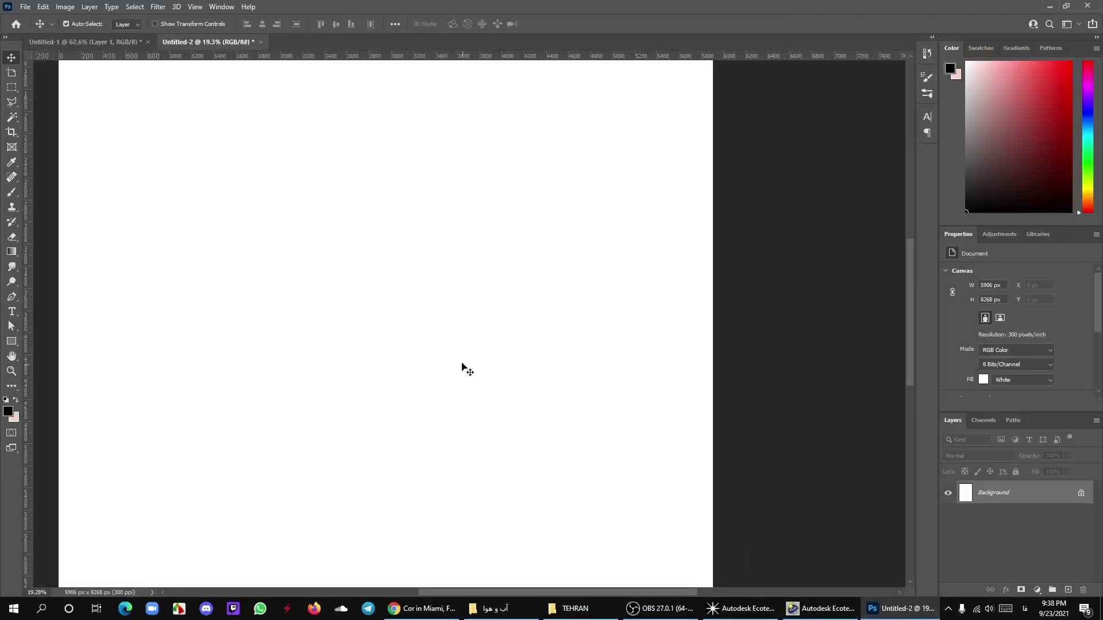
key("ctrl+v")
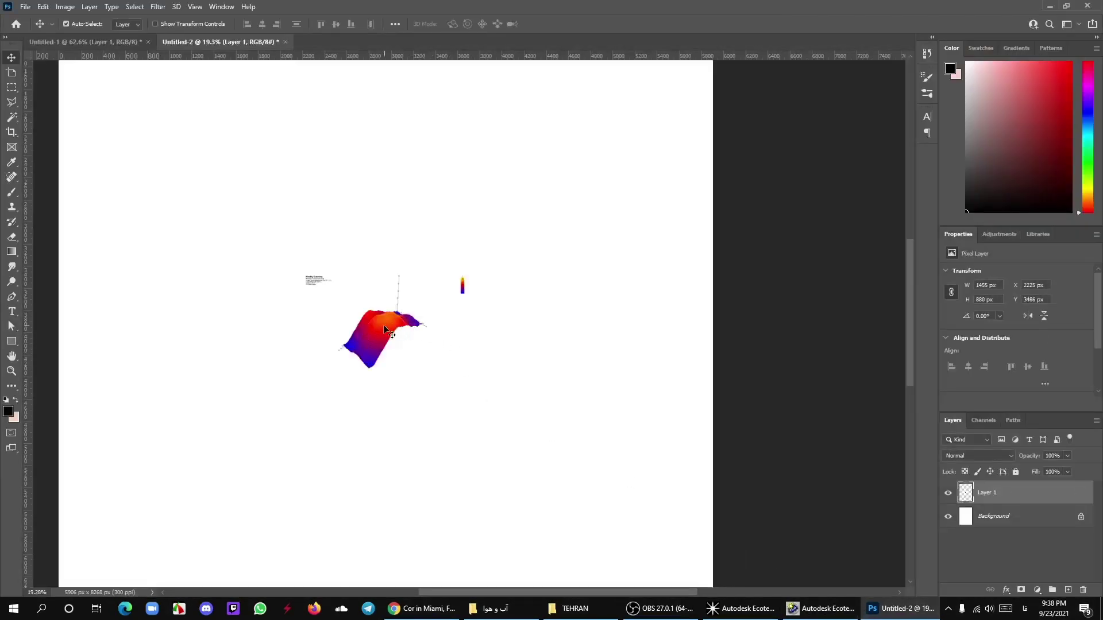
Enlarge the pasted chart to about 235% and reposition it on the page.
left_click_drag(389, 330, 362, 353)
key("ctrl+t")
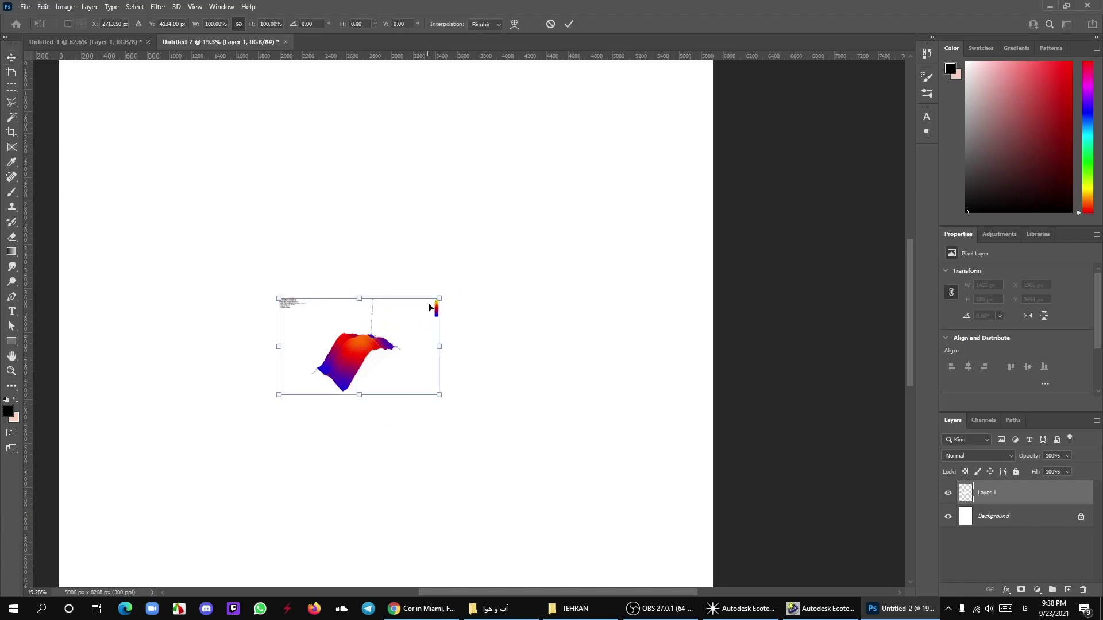
left_click_drag(446, 293, 646, 167)
left_click_drag(488, 270, 366, 295)
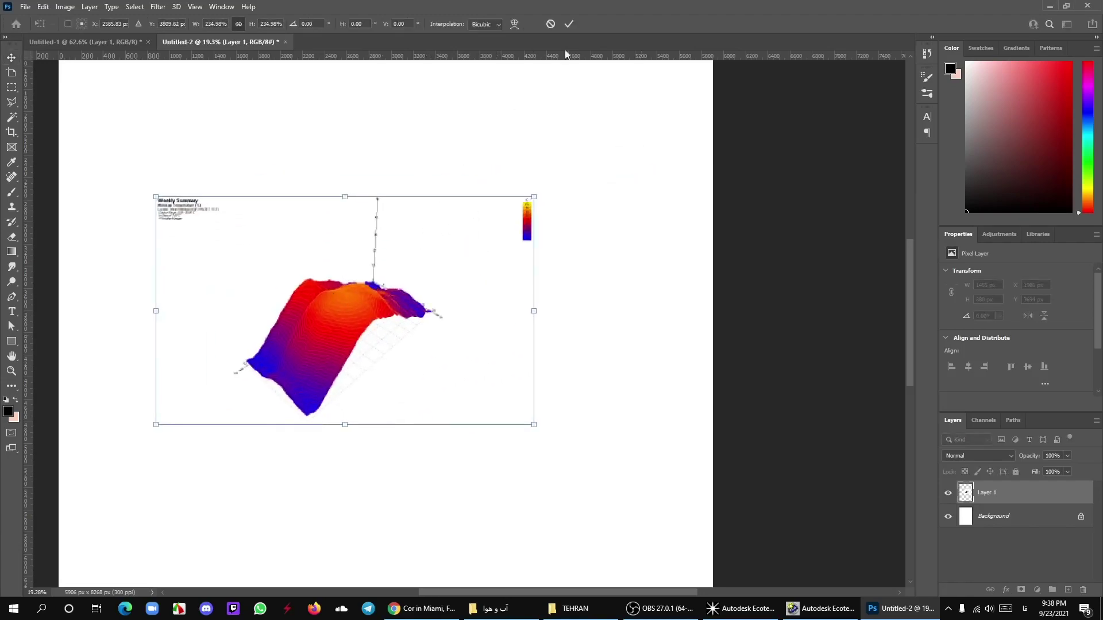
key("Return")
Move the enlarged chart toward the top-left of the page.
scroll(321, 316, "up", 2, "alt")
scroll(346, 305, "up", 2, "alt")
scroll(390, 277, "up", 2, "alt")
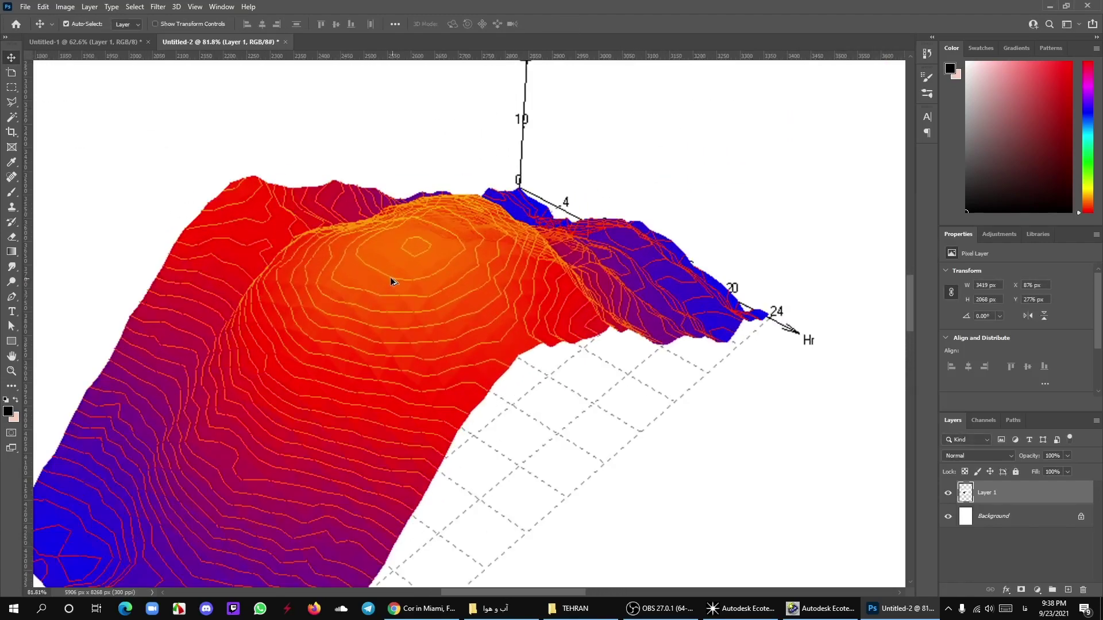
scroll(391, 277, "down", 5, "alt")
scroll(386, 280, "down", 3, "alt")
scroll(387, 286, "down", 2, "alt")
scroll(391, 290, "down", 1, "alt")
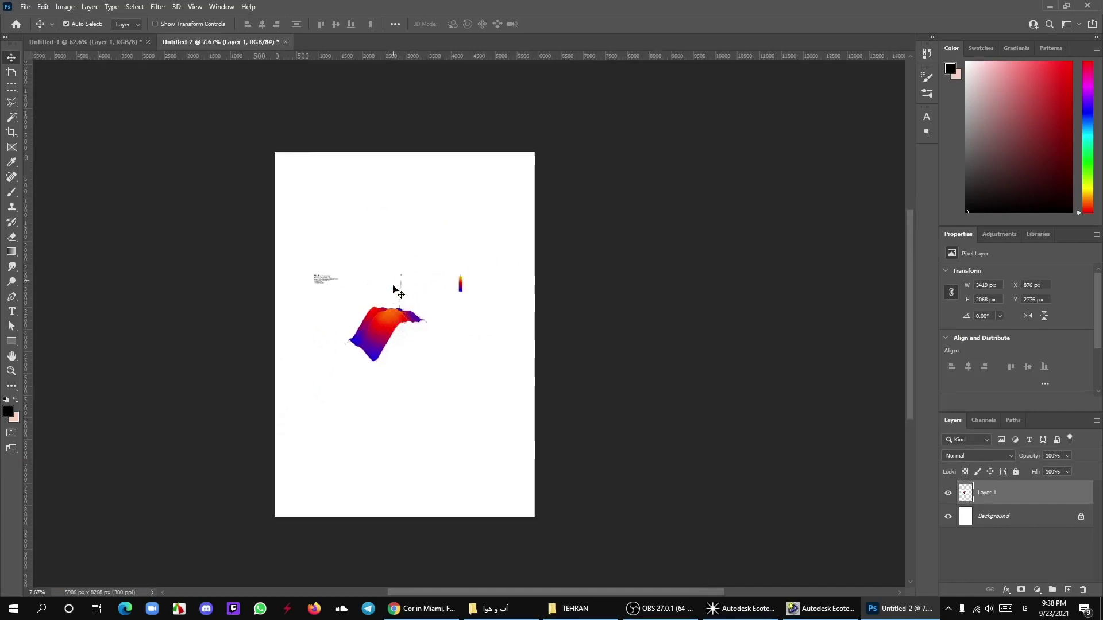
scroll(386, 330, "up", 2, "alt")
left_click_drag(386, 331, 352, 186)
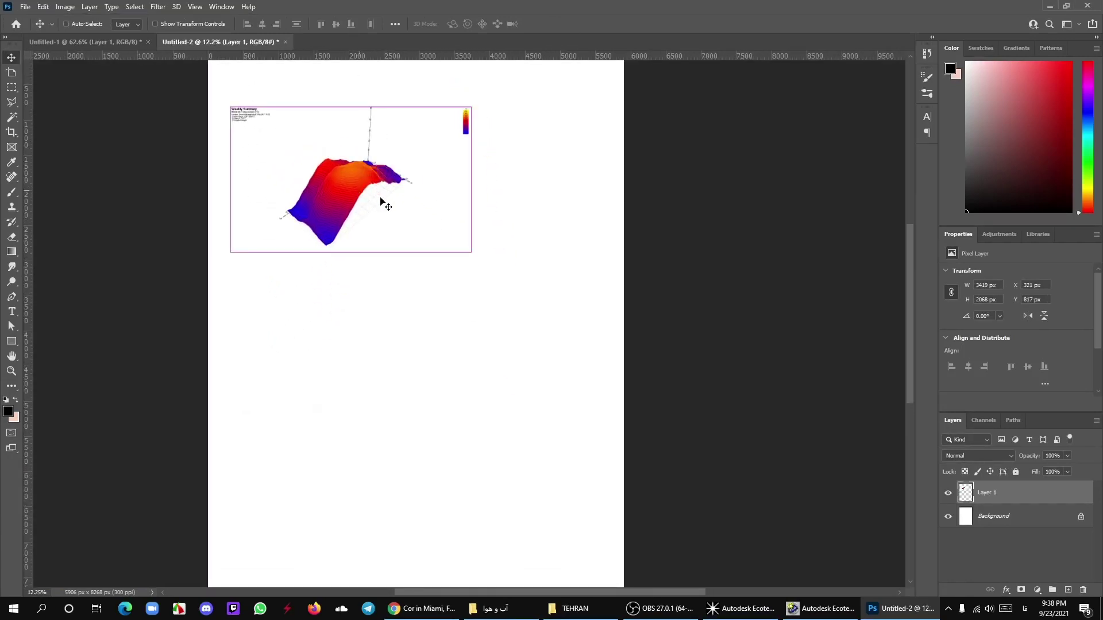
Shrink the chart to about 62% at the top-left and commit the transform.
key("ctrl+t")
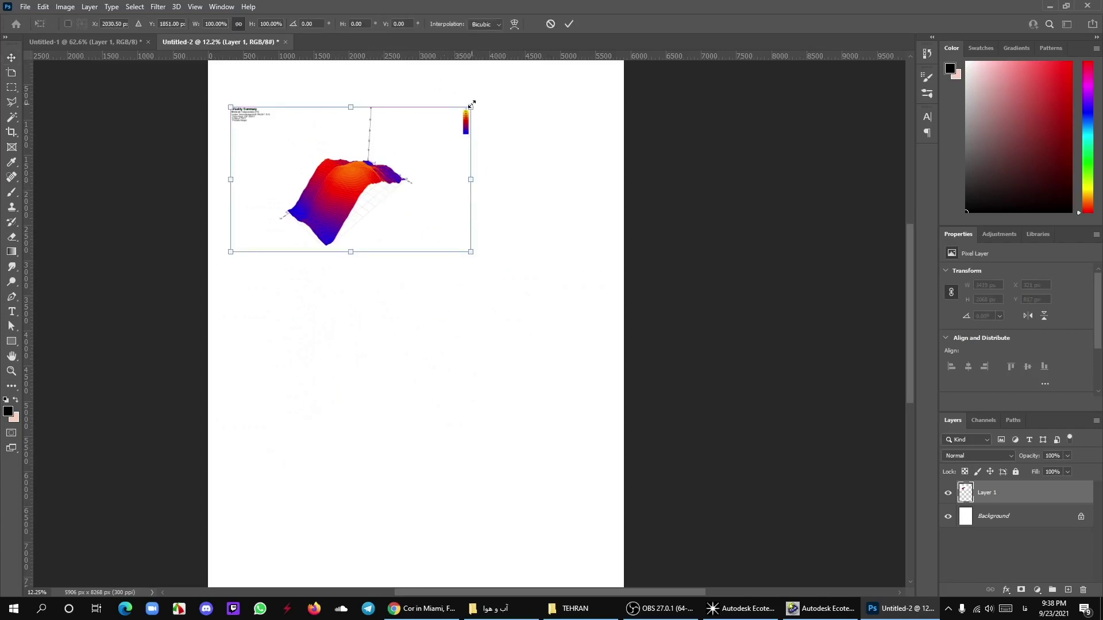
left_click_drag(471, 104, 380, 162)
mouse_move(311, 209)
left_mouse_down()
mouse_move(280, 110)
mouse_move(295, 116)
left_mouse_up()
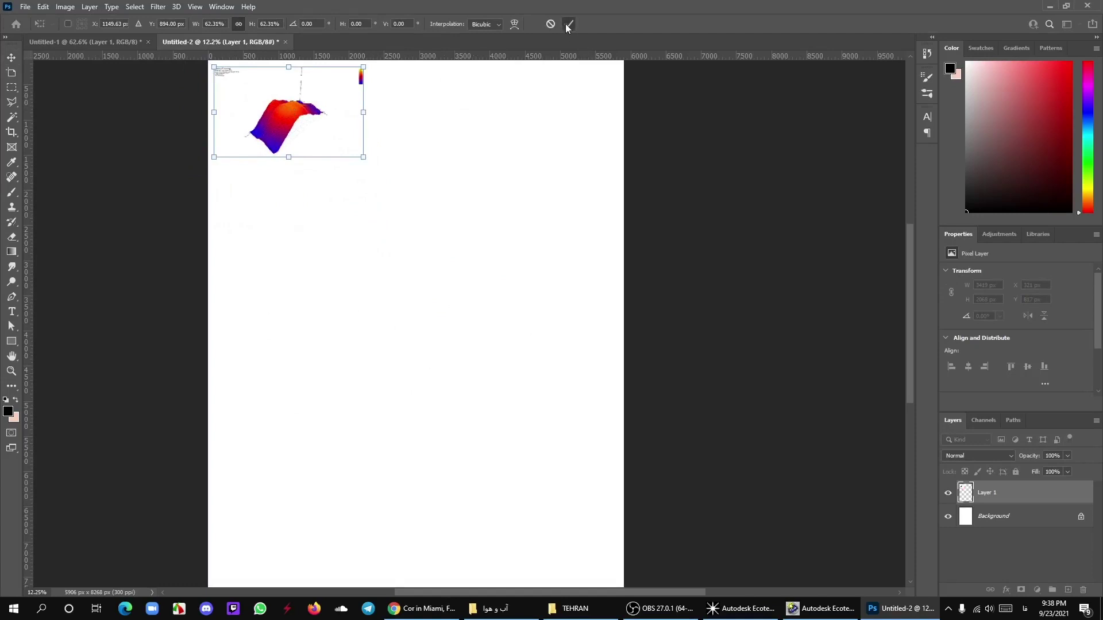
left_click(568, 24)
left_click(1049, 6)
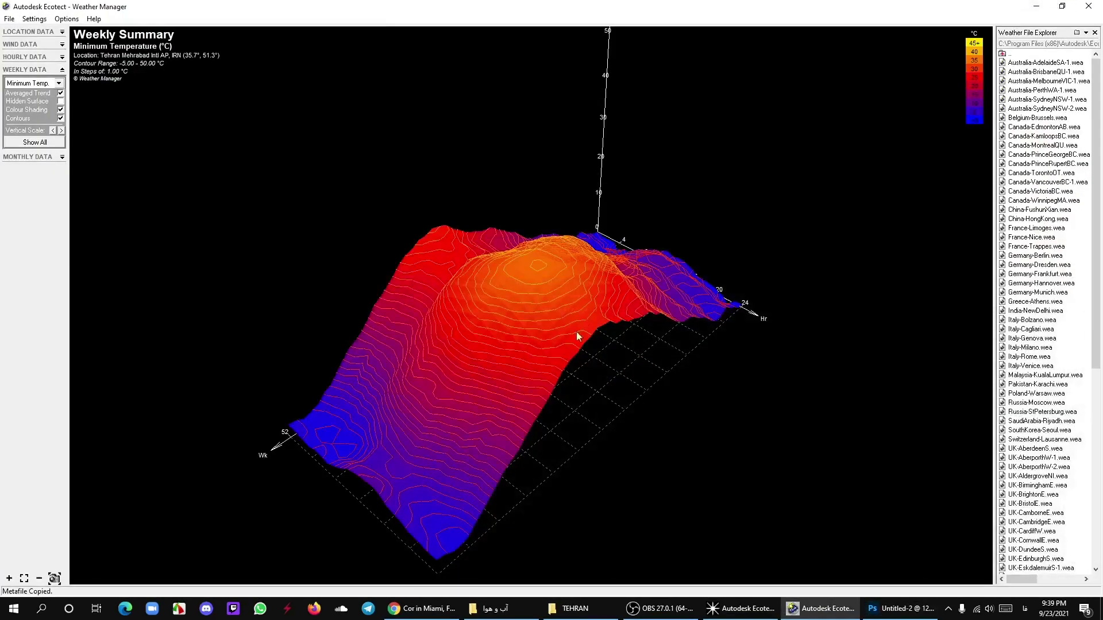
Switch the weekly chart to Wind Speed and copy it as a metafile.
left_click(59, 83)
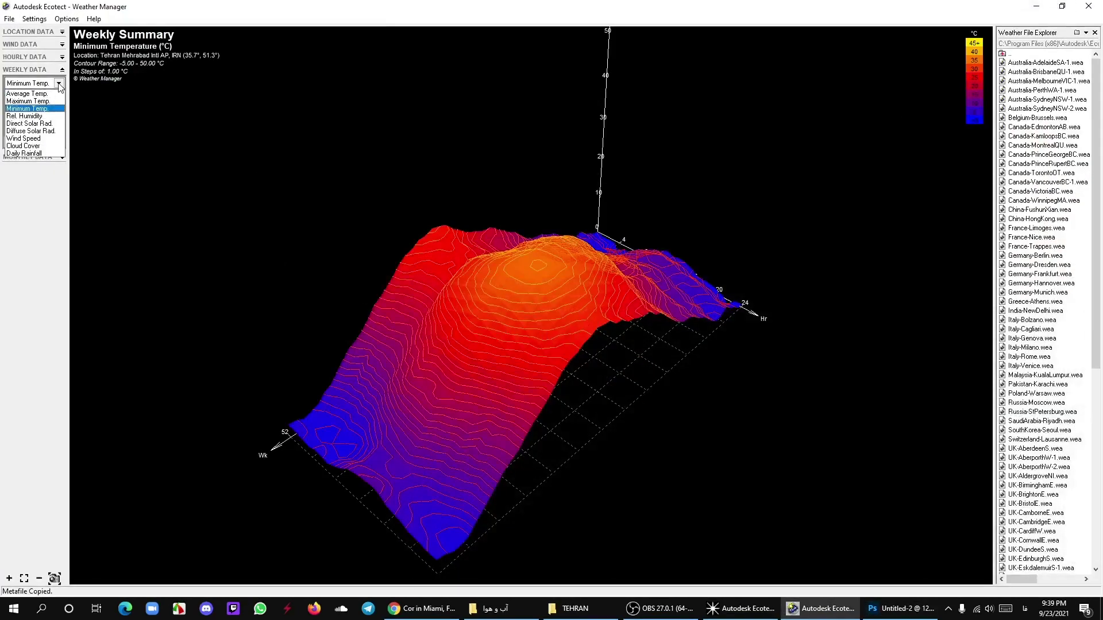
left_click(41, 142)
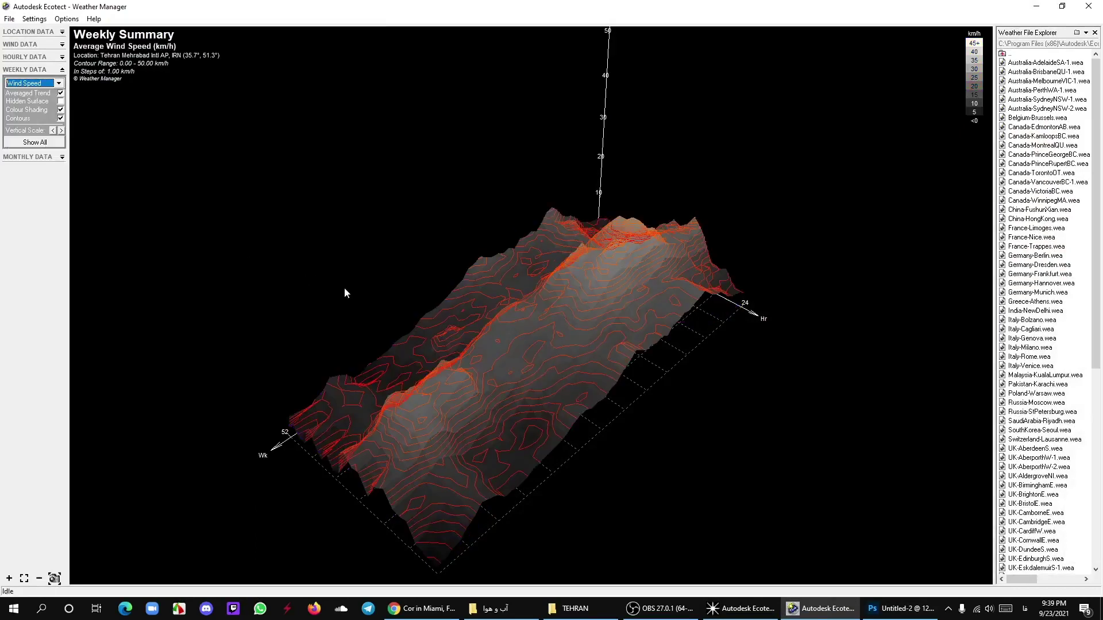
left_click(61, 102)
left_click(61, 109)
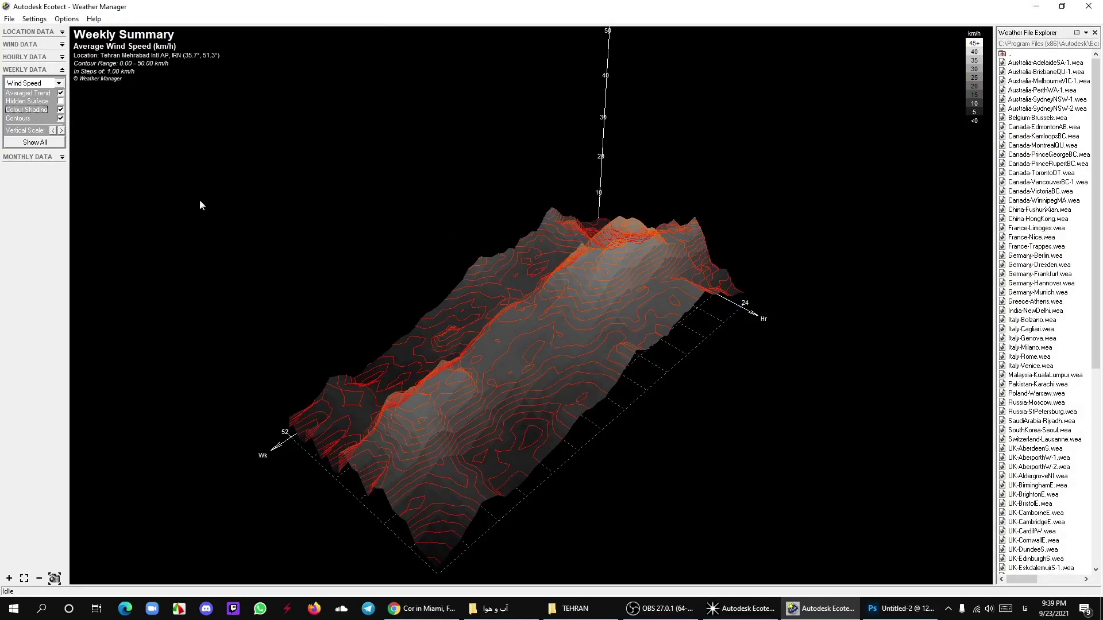
left_click(54, 578)
left_click(60, 549)
Paste the wind chart into Photoshop, scale it to about 167%, and place it at the left edge.
left_click(901, 609)
key("ctrl+v")
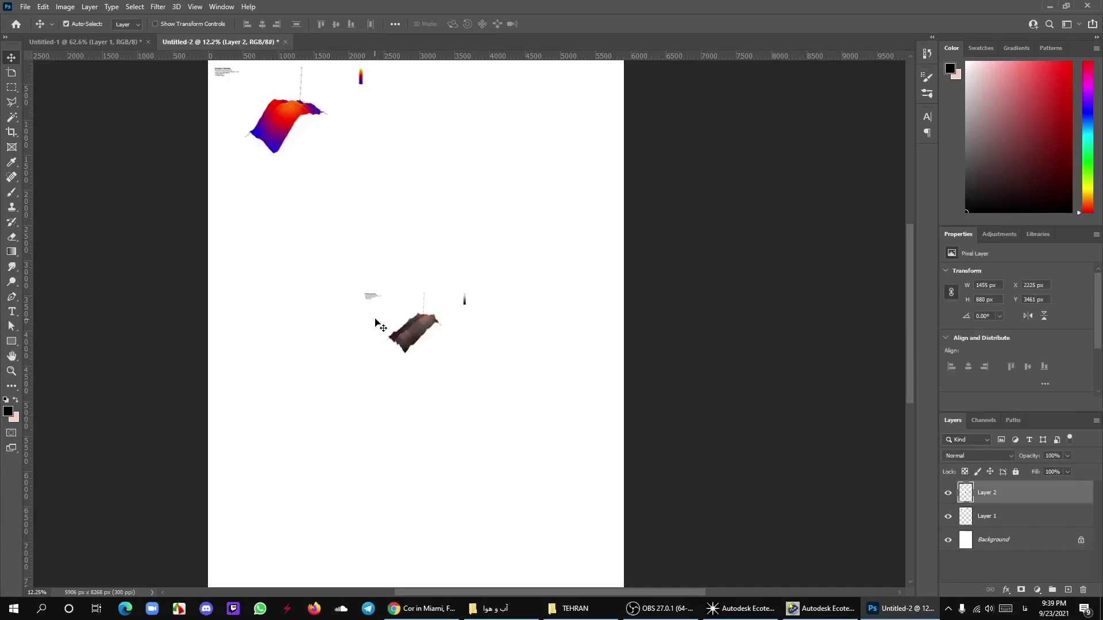
left_click_drag(417, 327, 279, 206)
key("ctrl+t")
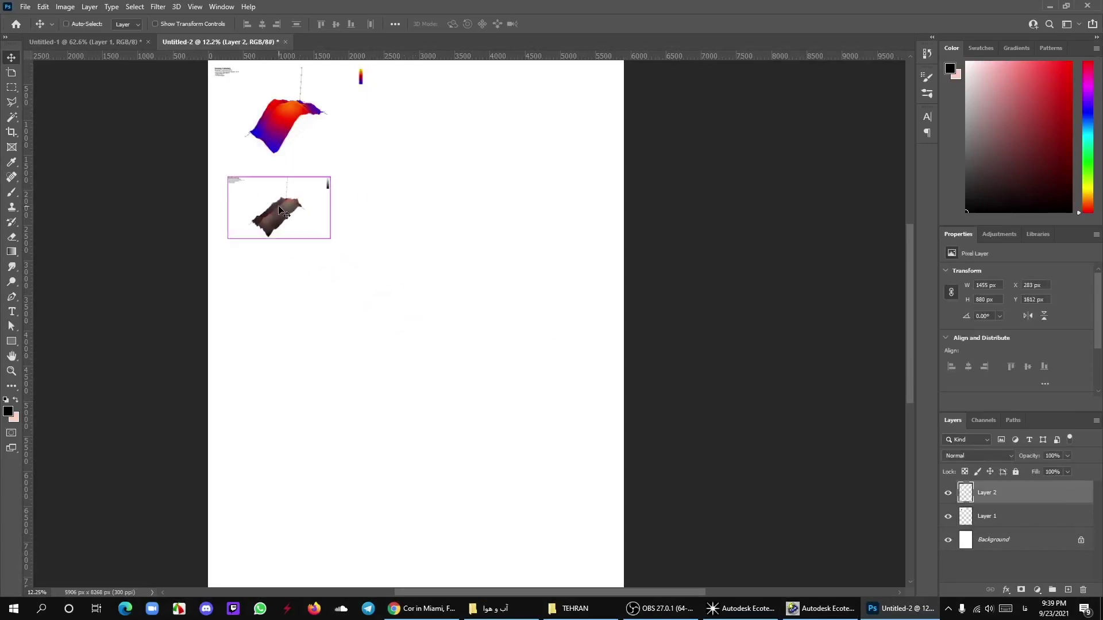
left_click_drag(329, 178, 398, 135)
left_click_drag(337, 184, 314, 219)
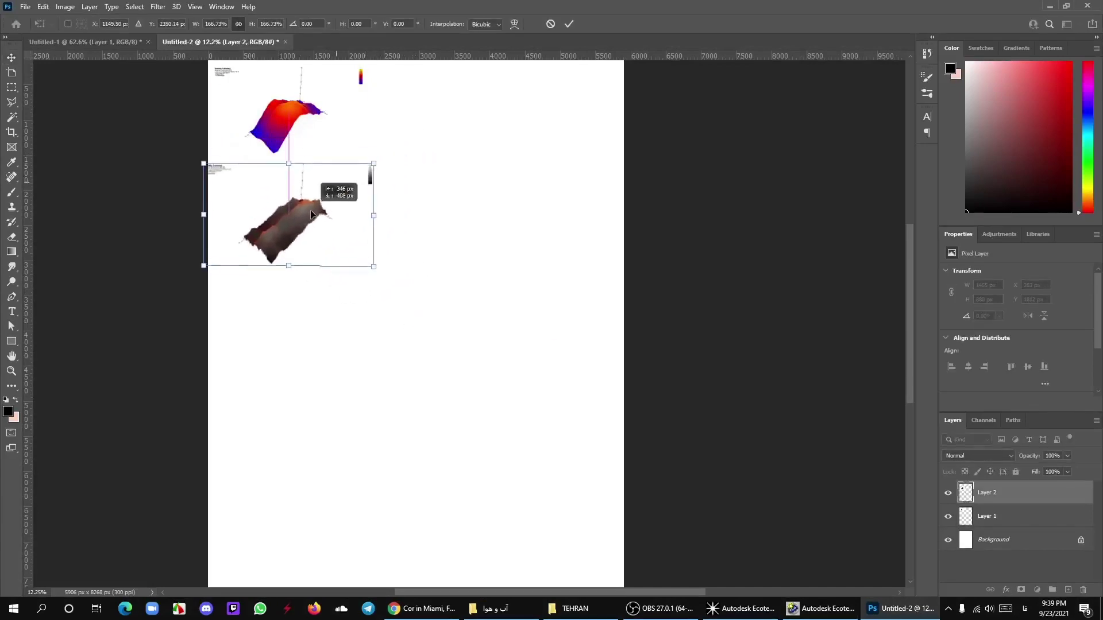
left_click(569, 25)
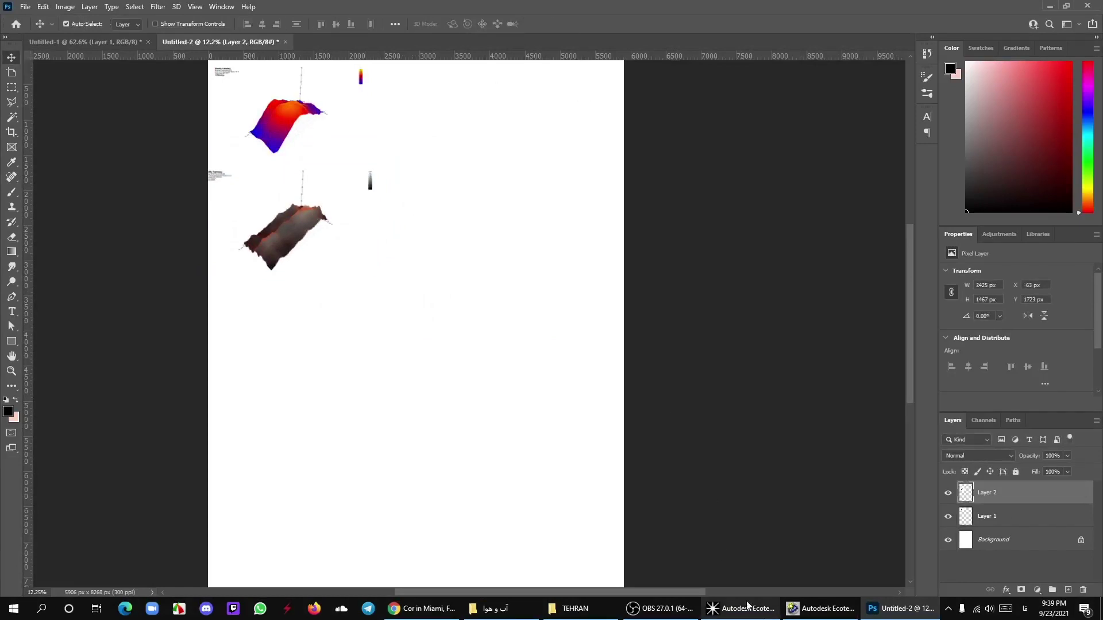
Switch the Ecotect weekly chart to diffuse solar radiation and copy it as a metafile.
left_click(805, 612)
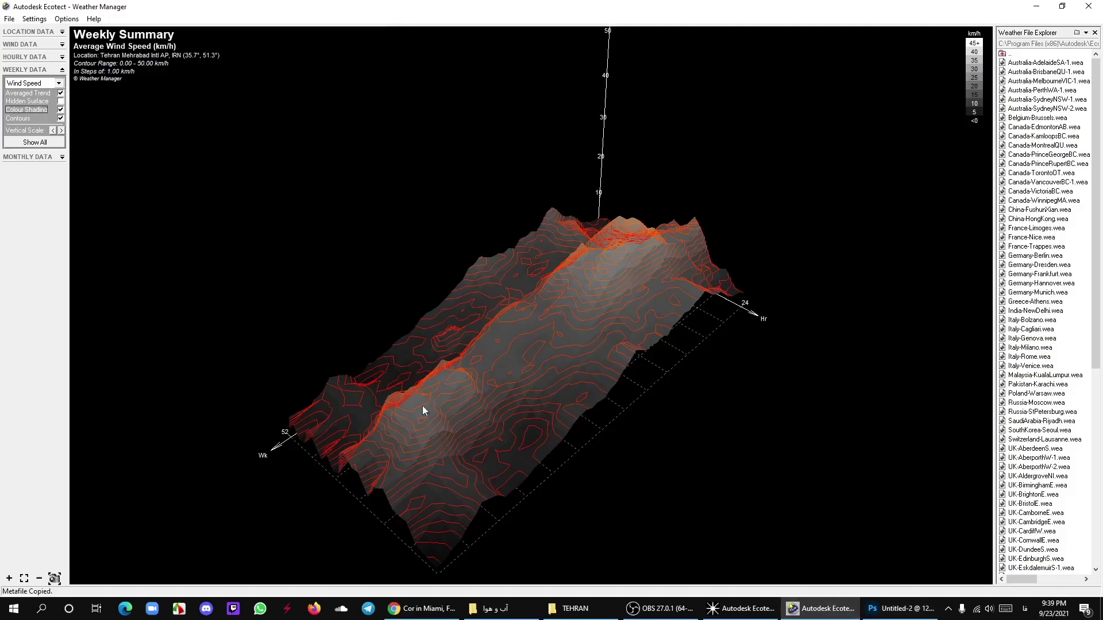
left_click(59, 83)
left_click(40, 127)
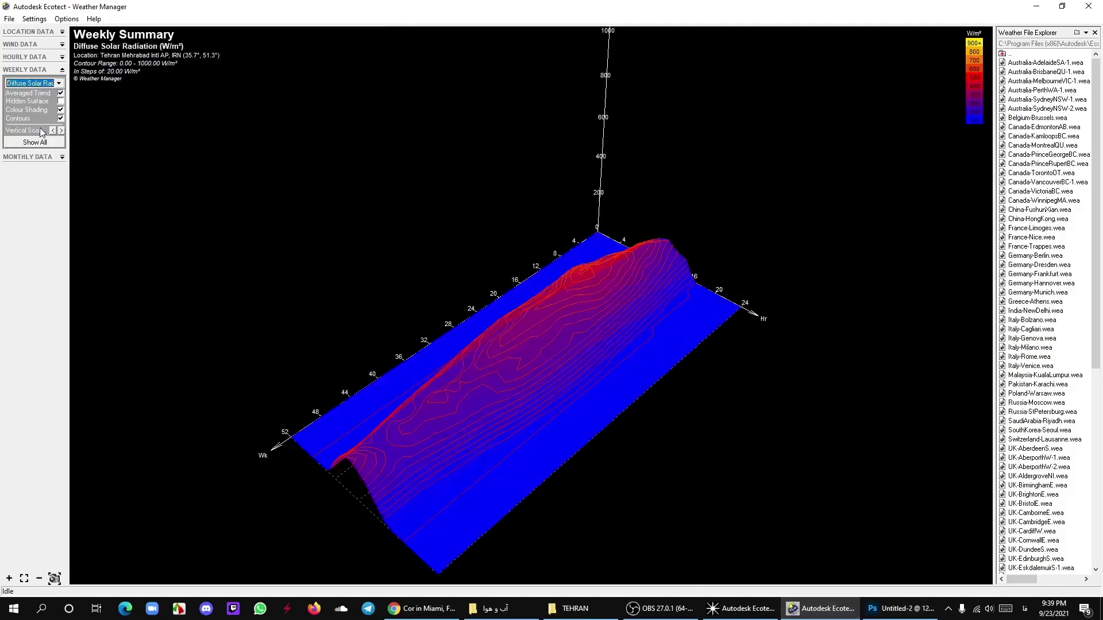
left_click(57, 576)
left_click(66, 549)
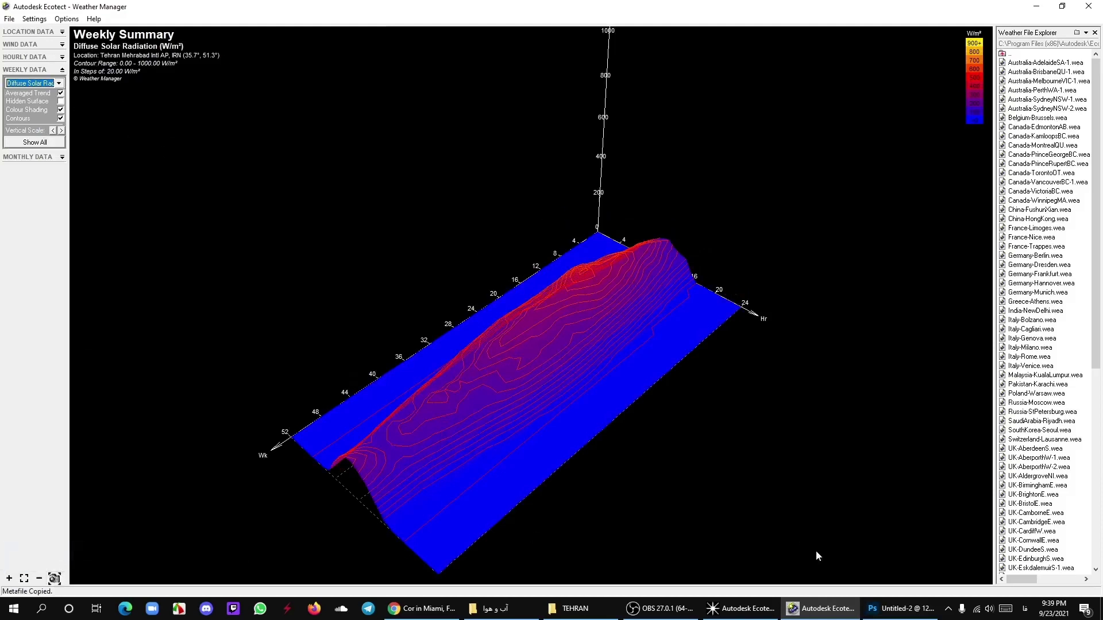
Paste the diffuse solar chart into Photoshop, scaled to about 166% below the wind chart.
left_click(890, 608)
key("ctrl+v")
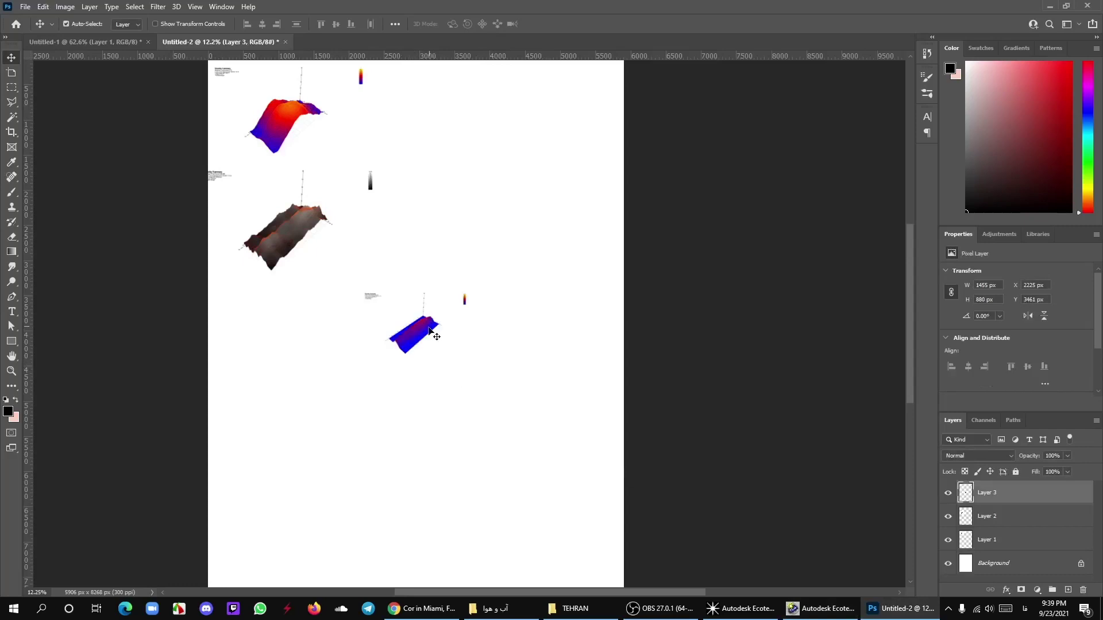
mouse_move(430, 332)
left_mouse_down()
mouse_move(309, 321)
mouse_move(431, 237)
left_mouse_up()
key("ctrl+t")
left_click_drag(335, 303, 317, 351)
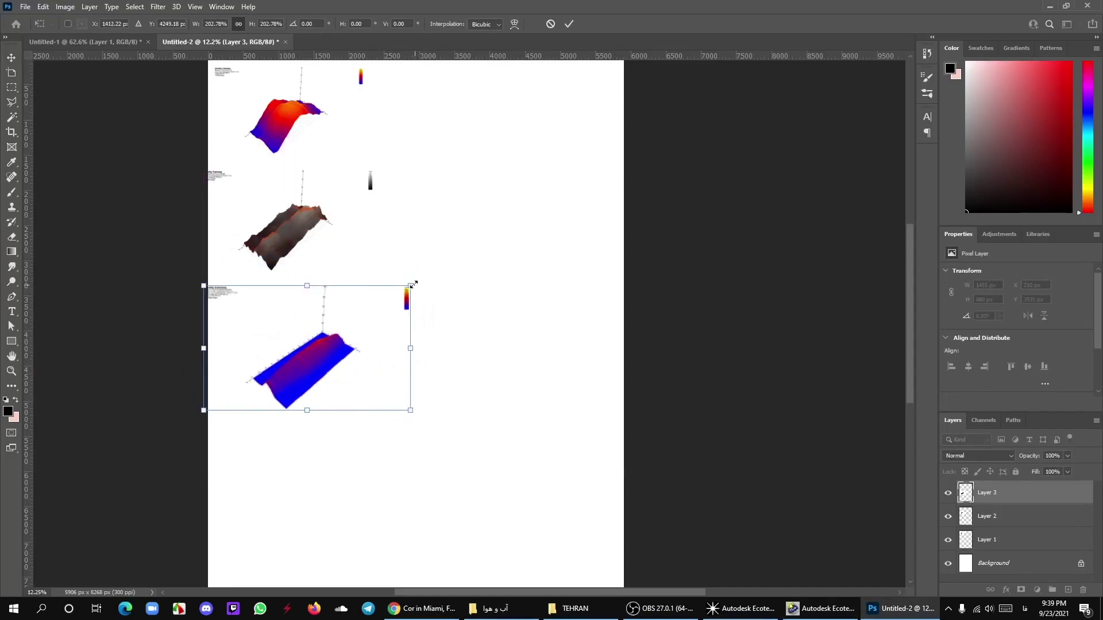
left_click_drag(412, 284, 376, 305)
left_click_drag(321, 334, 325, 316)
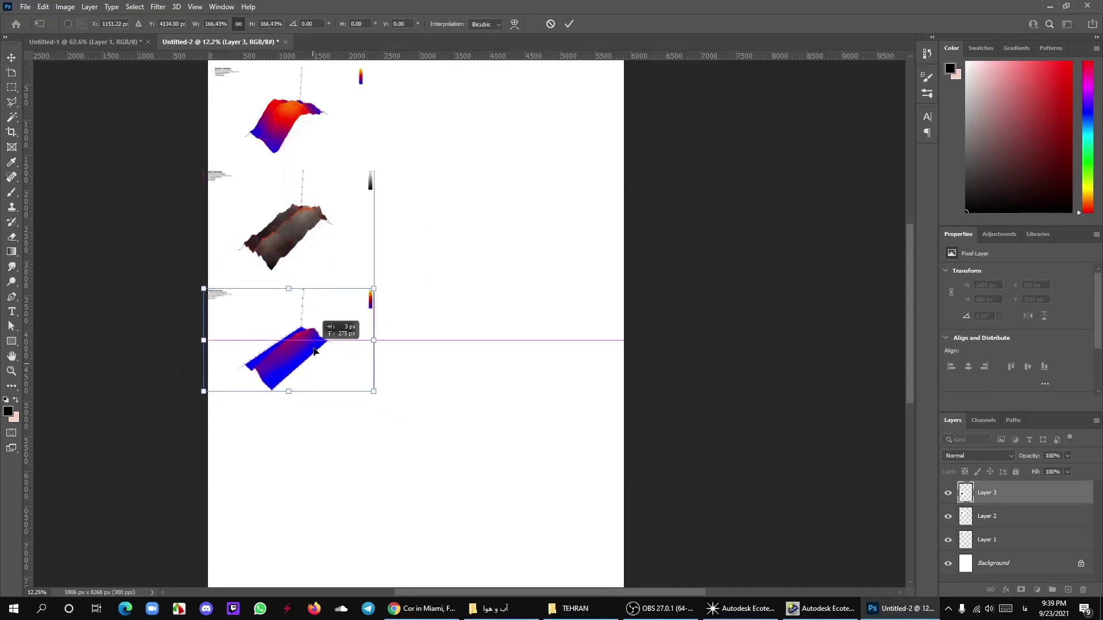
left_click(570, 26)
scroll(236, 311, "up", 5, "alt")
scroll(224, 251, "up", 3, "alt")
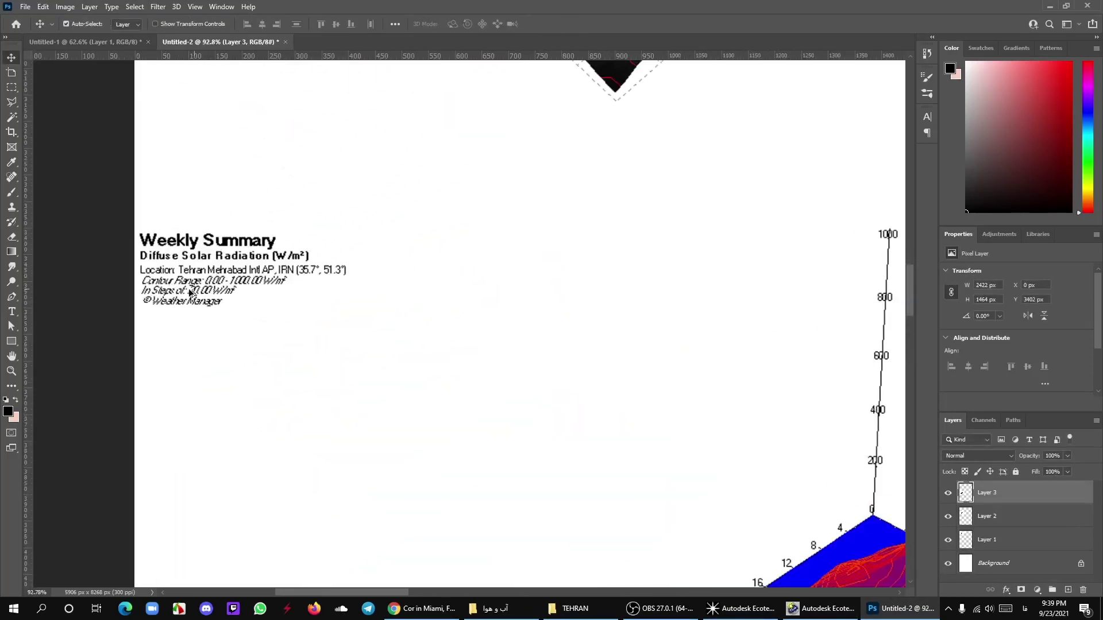
scroll(168, 218, "down", 4, "alt")
scroll(188, 295, "up", 5, "alt")
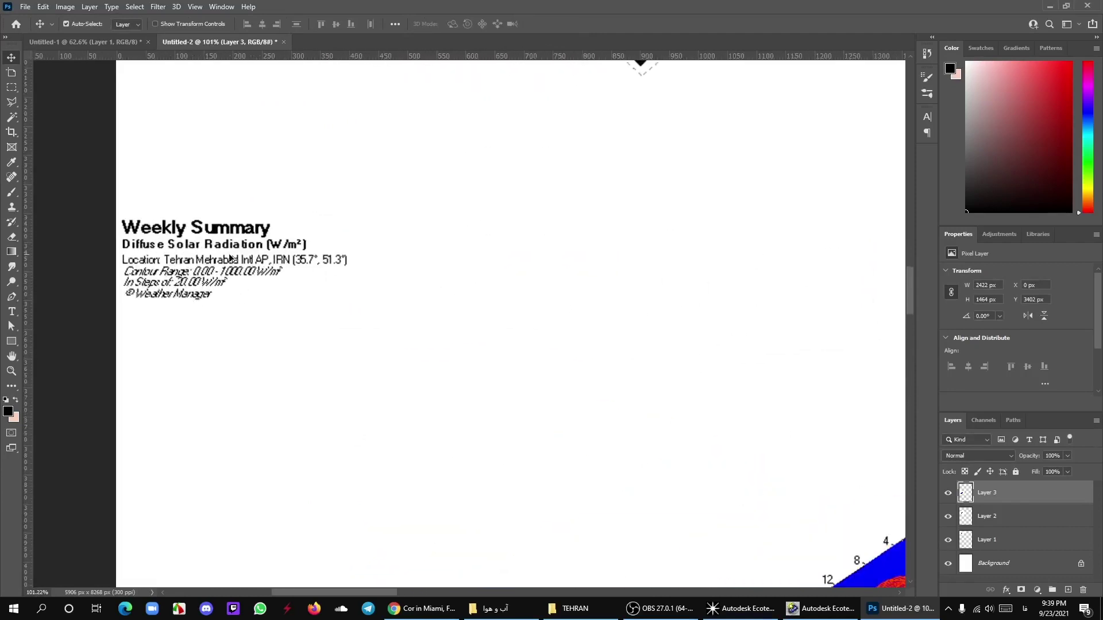
scroll(231, 256, "down", 4, "alt")
scroll(236, 247, "down", 1, "alt")
scroll(457, 264, "up", 3, "alt")
scroll(453, 270, "down", 2, "alt")
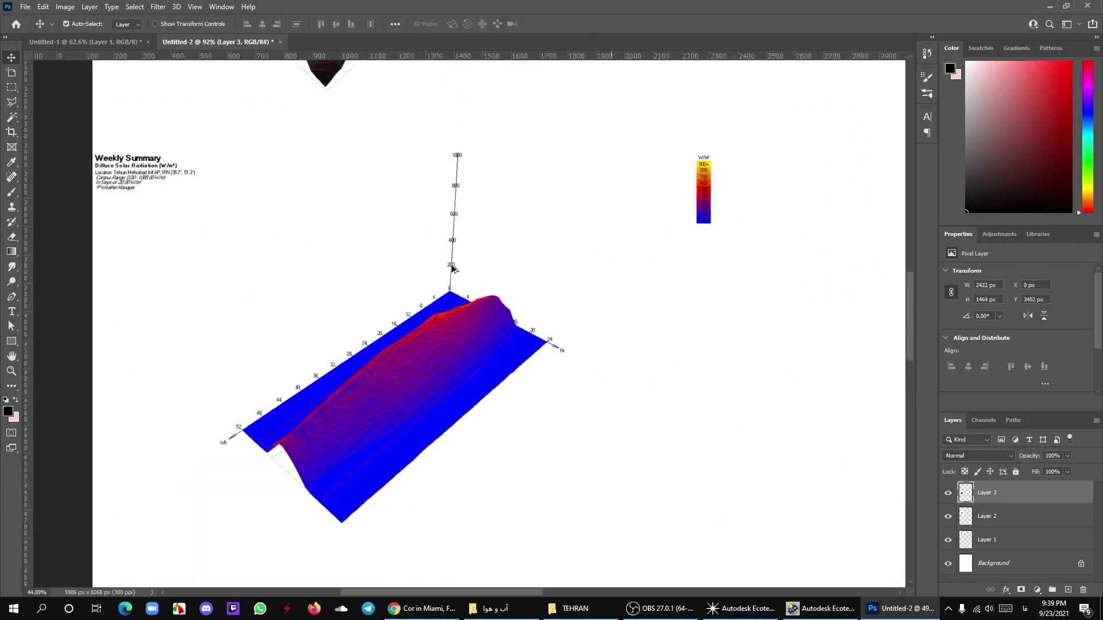
scroll(453, 270, "down", 1, "alt")
scroll(609, 230, "up", 3, "alt")
scroll(623, 185, "up", 2, "alt")
scroll(525, 280, "down", 2, "alt")
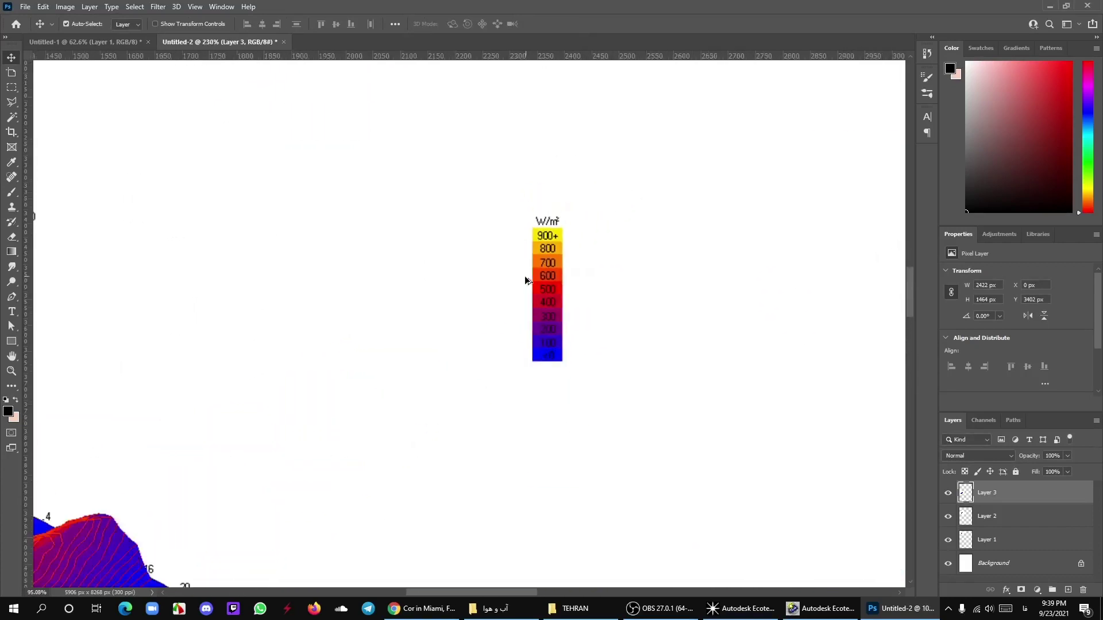
scroll(453, 374, "down", 3, "alt")
scroll(448, 372, "down", 2, "alt")
scroll(438, 364, "down", 1, "alt")
scroll(360, 298, "down", 1, "alt")
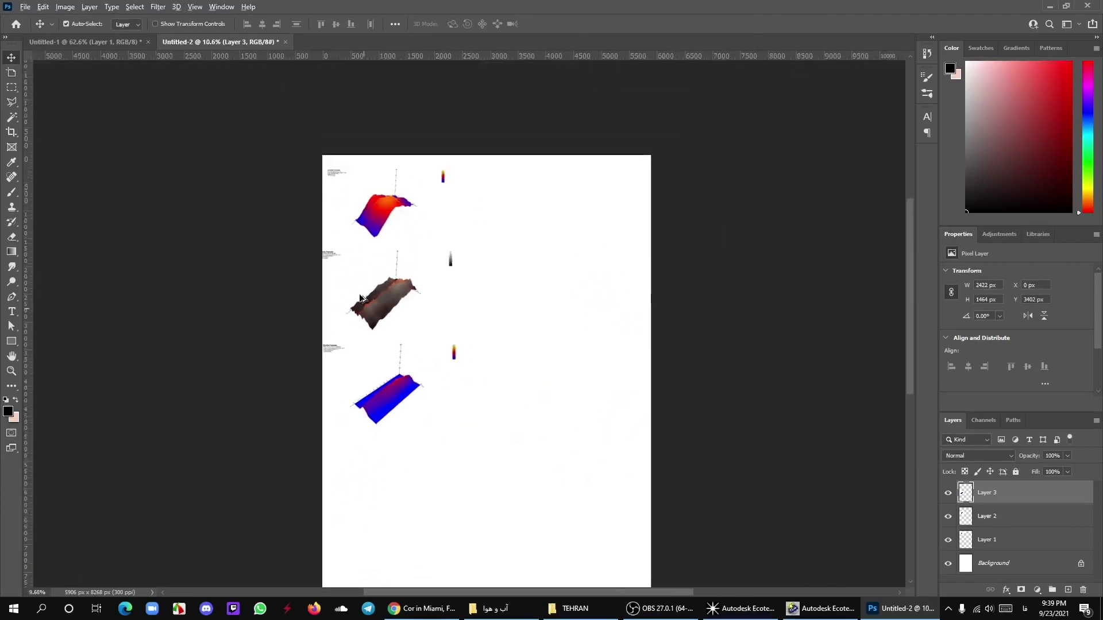
scroll(524, 392, "up", 1, "alt")
Switch the Ecotect weekly chart to direct solar radiation and copy it as a metafile.
left_click(888, 610)
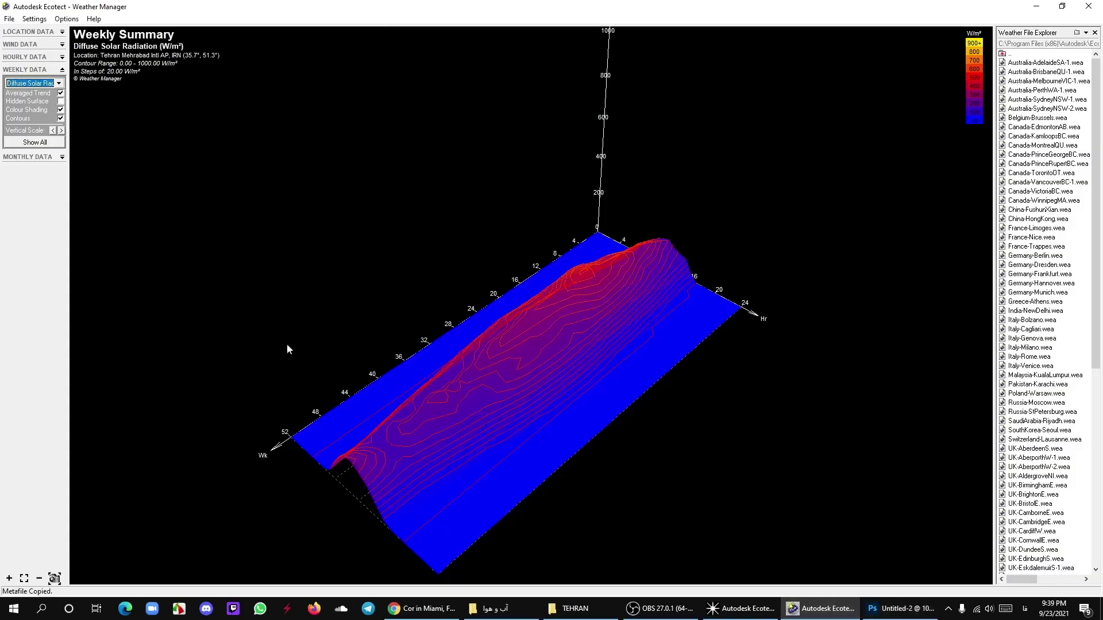
left_click(59, 83)
left_click(35, 122)
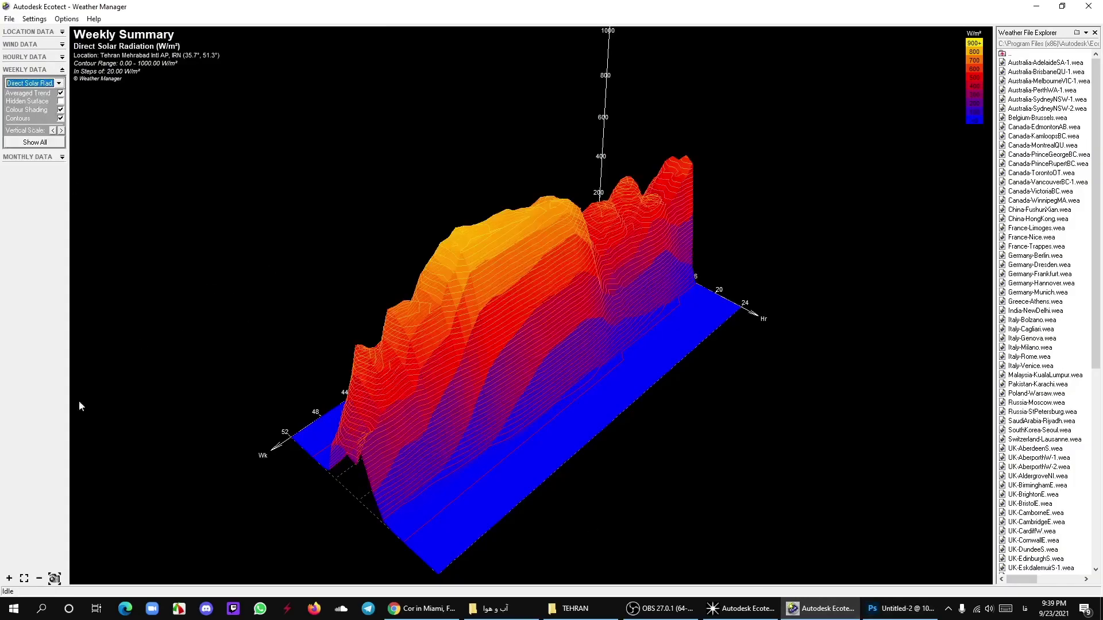
left_click(55, 577)
left_click(54, 554)
Paste the direct solar chart as Layer 4, scaled to about 163% beneath the diffuse chart.
left_click(887, 610)
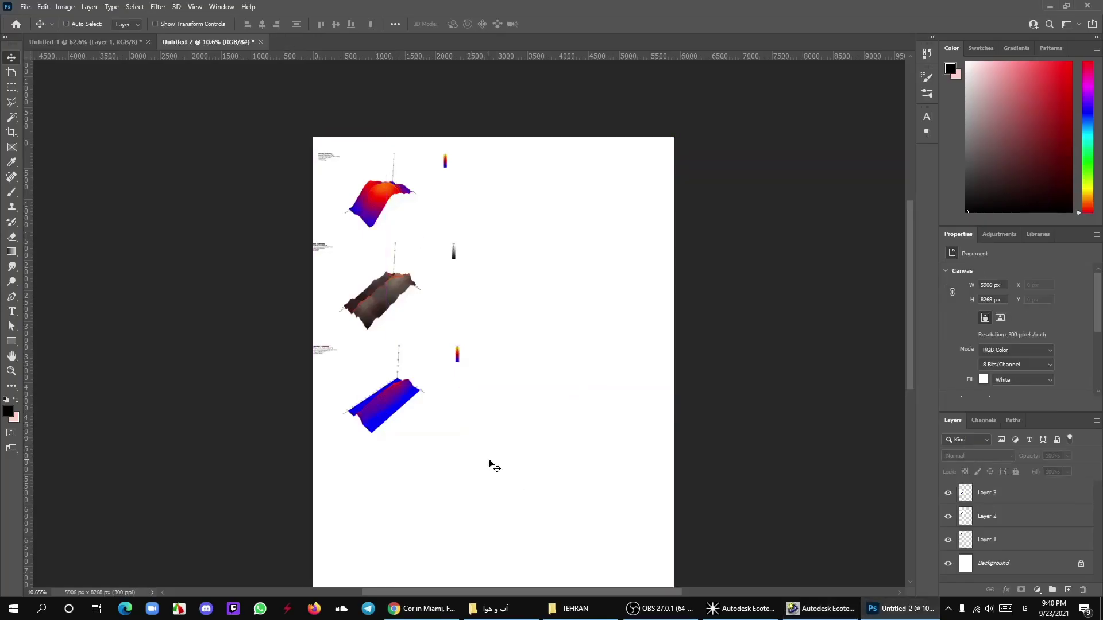
key("ctrl+v")
scroll(480, 402, "down", 1)
scroll(481, 379, "down", 1)
mouse_move(502, 299)
left_mouse_down()
mouse_move(391, 451)
mouse_move(503, 376)
left_mouse_up()
key("ctrl+t")
left_click_drag(432, 419, 411, 440)
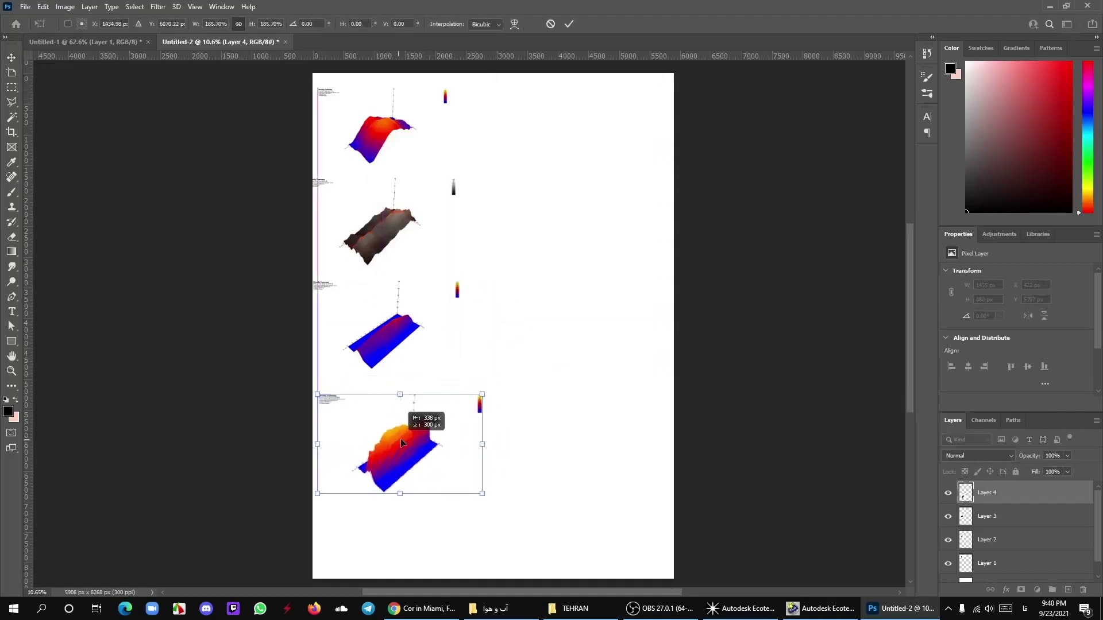
mouse_move(480, 398)
left_mouse_down()
mouse_move(460, 410)
mouse_move(401, 408)
left_mouse_up()
left_click(569, 23)
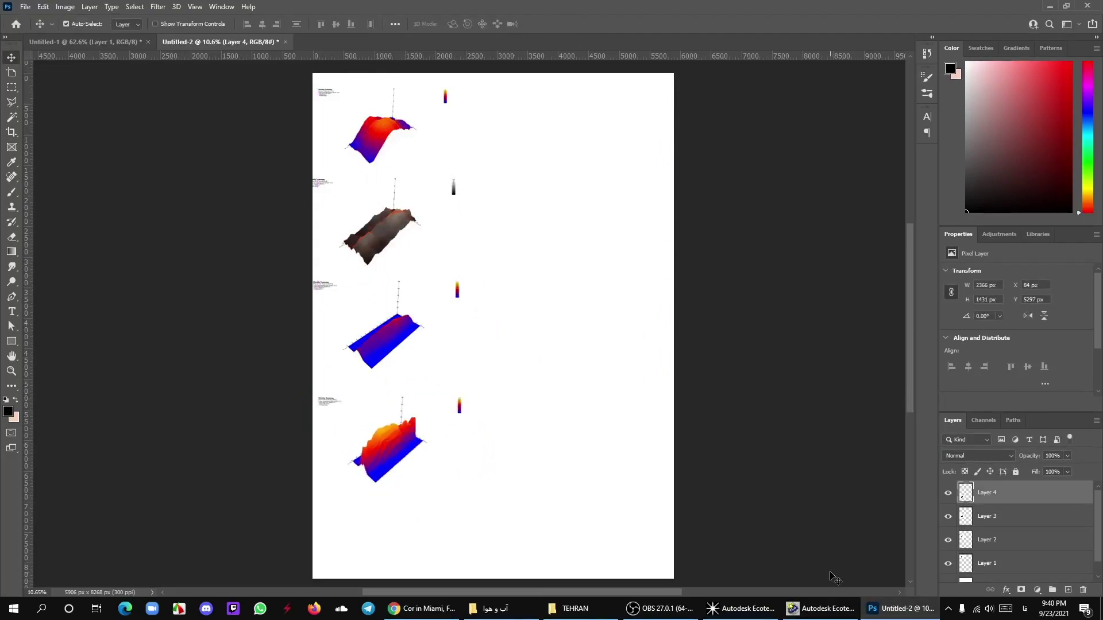
key("alt+Tab")
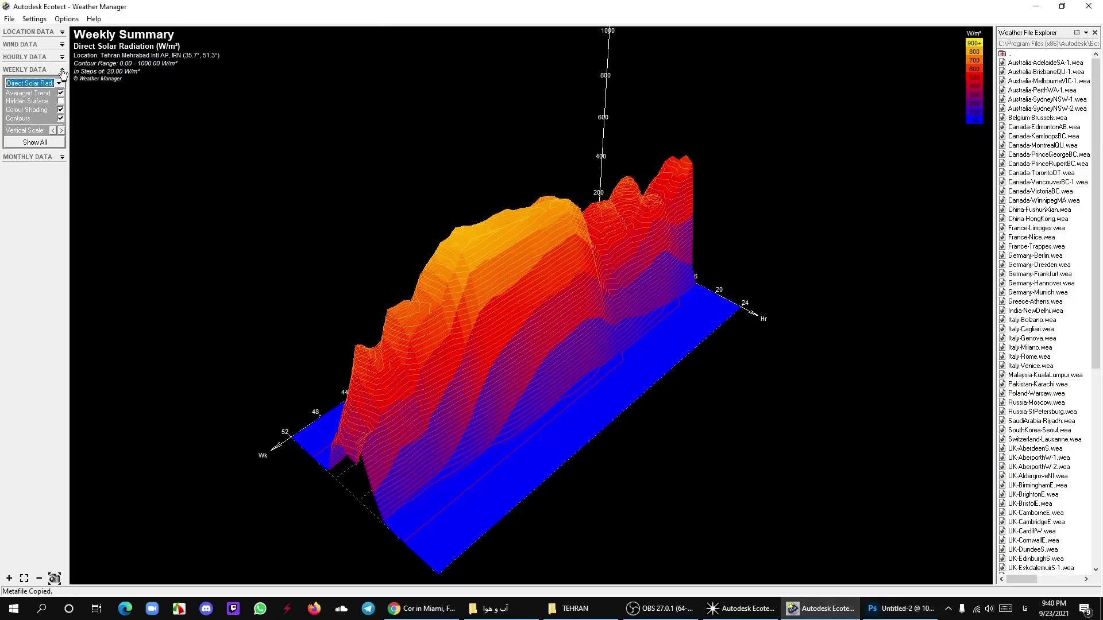
Plot weekly average daily rainfall, orbit it, tweak its vertical scale, and copy it as a metafile.
left_click(58, 84)
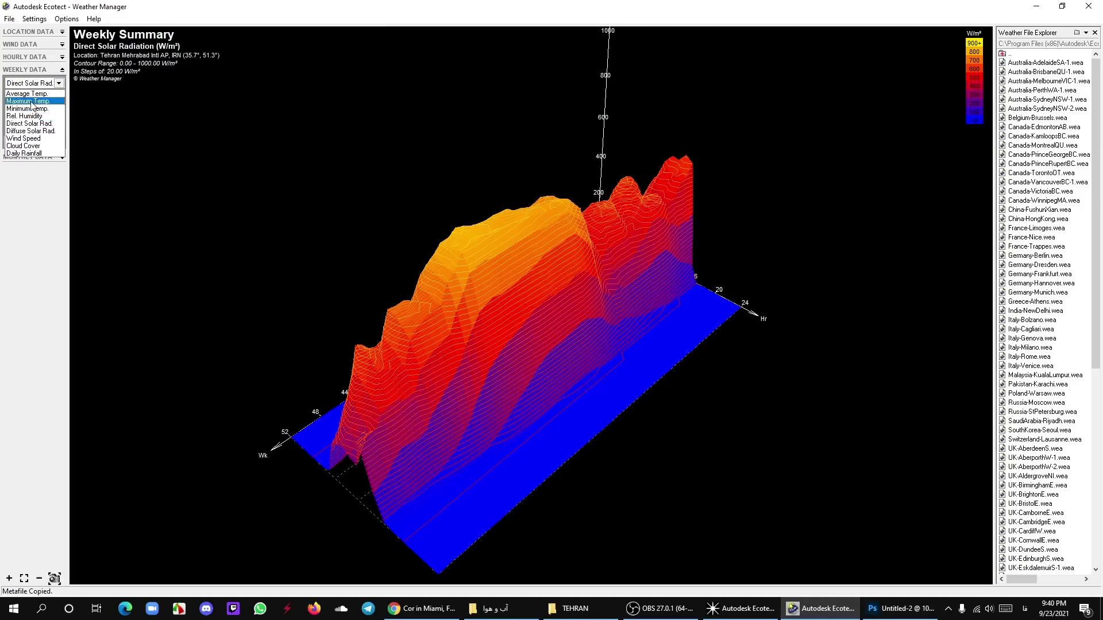
left_click(30, 102)
left_click(59, 83)
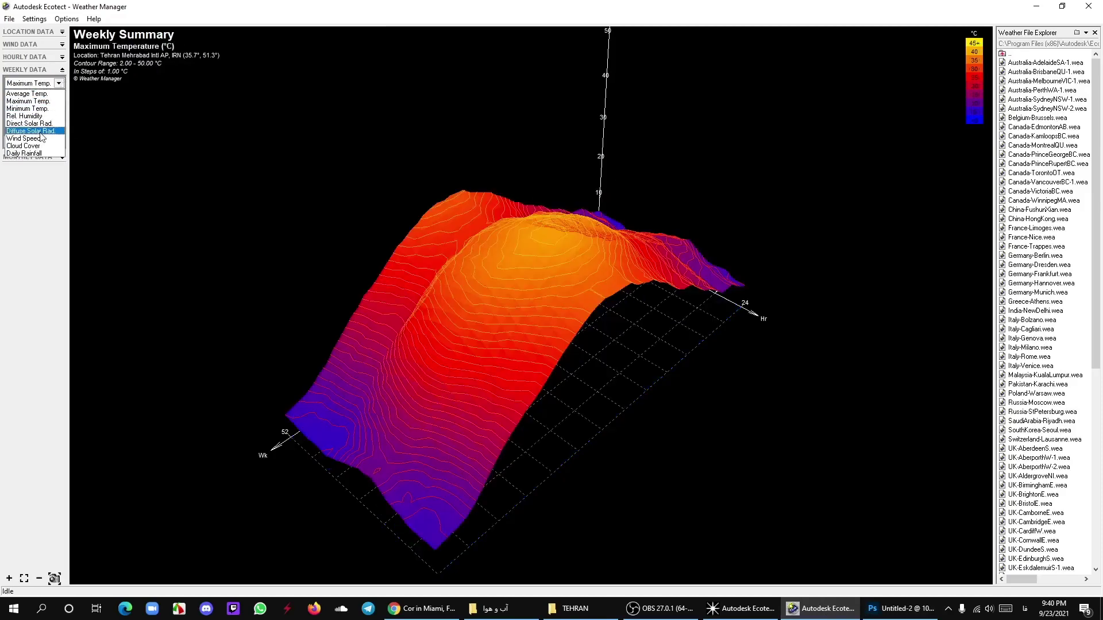
left_click(38, 154)
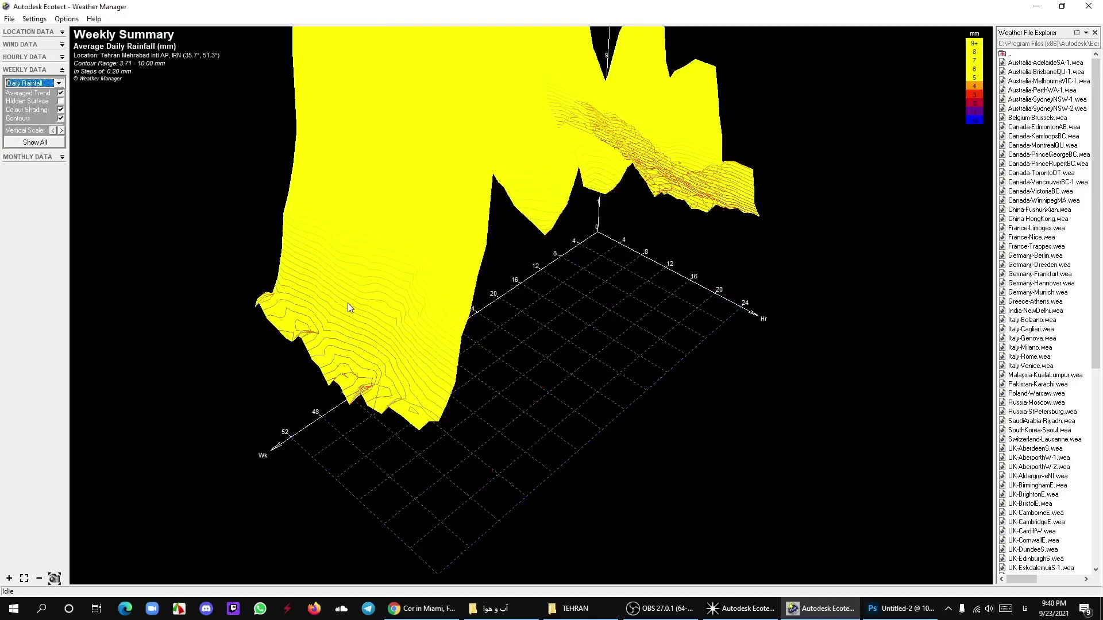
left_click_drag(349, 308, 357, 256)
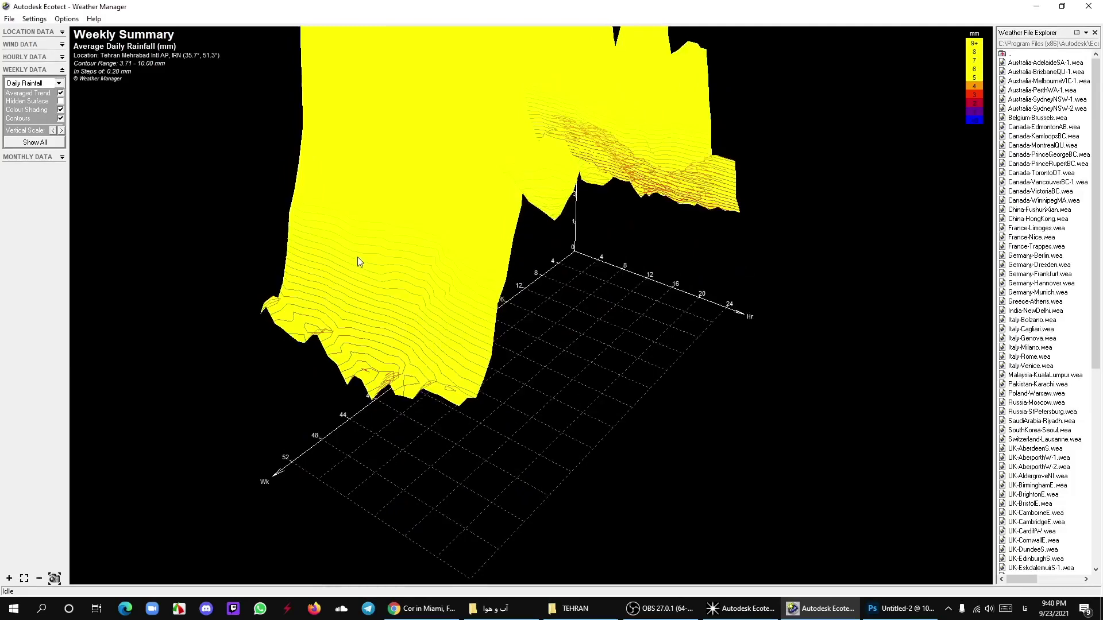
left_click(54, 131)
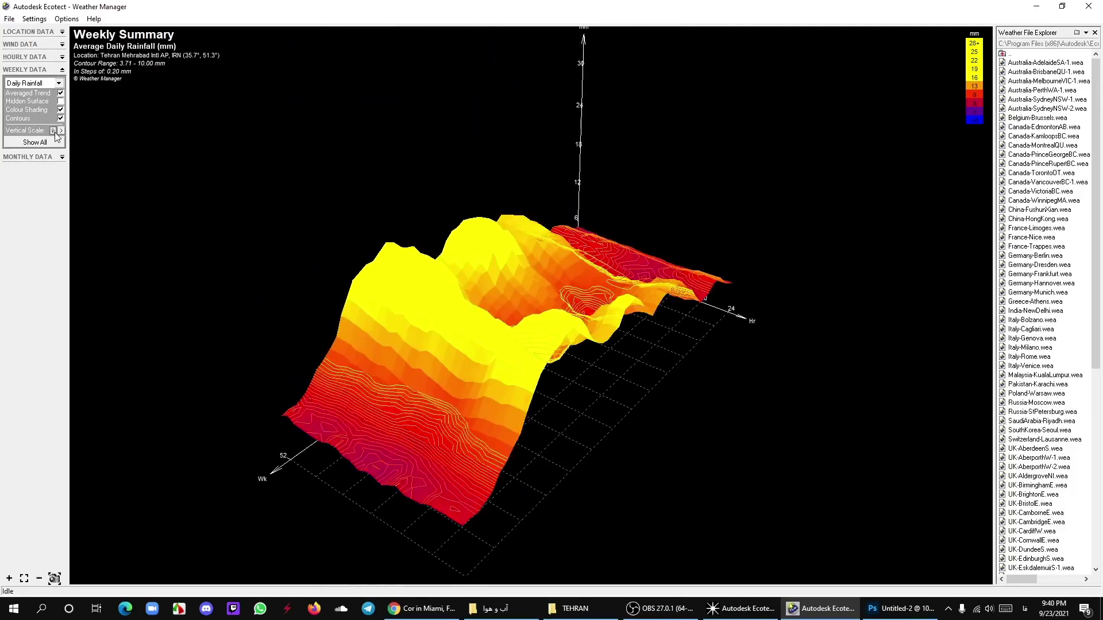
left_click(62, 130)
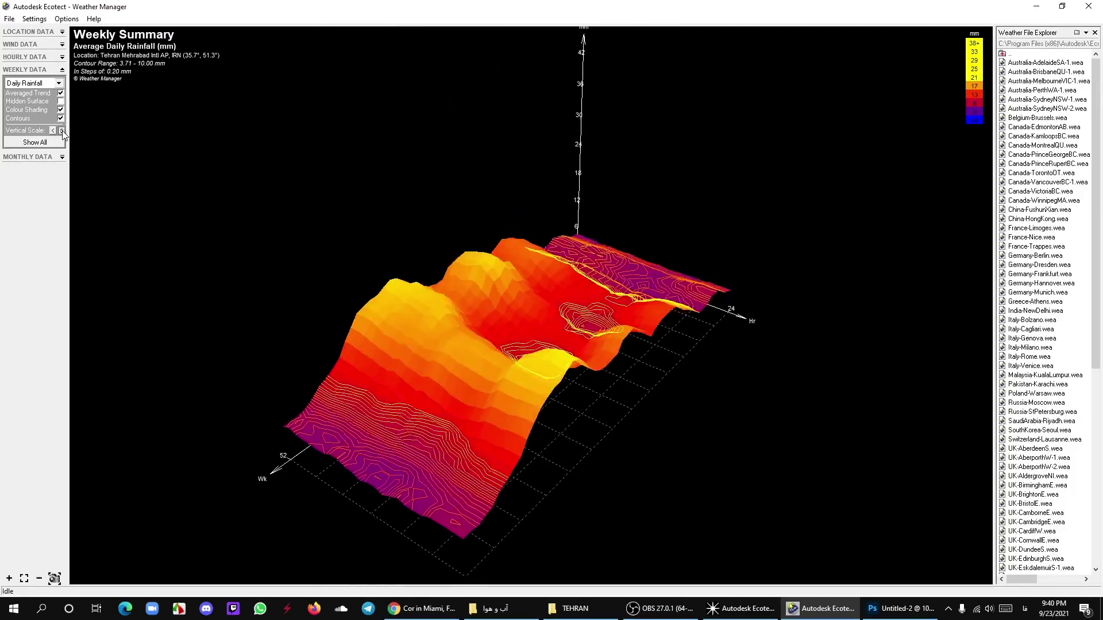
left_click(54, 579)
left_click(61, 548)
Paste the rainfall chart as Layer 5, scaled to about 153% and left-aligned at the page bottom.
left_click(900, 609)
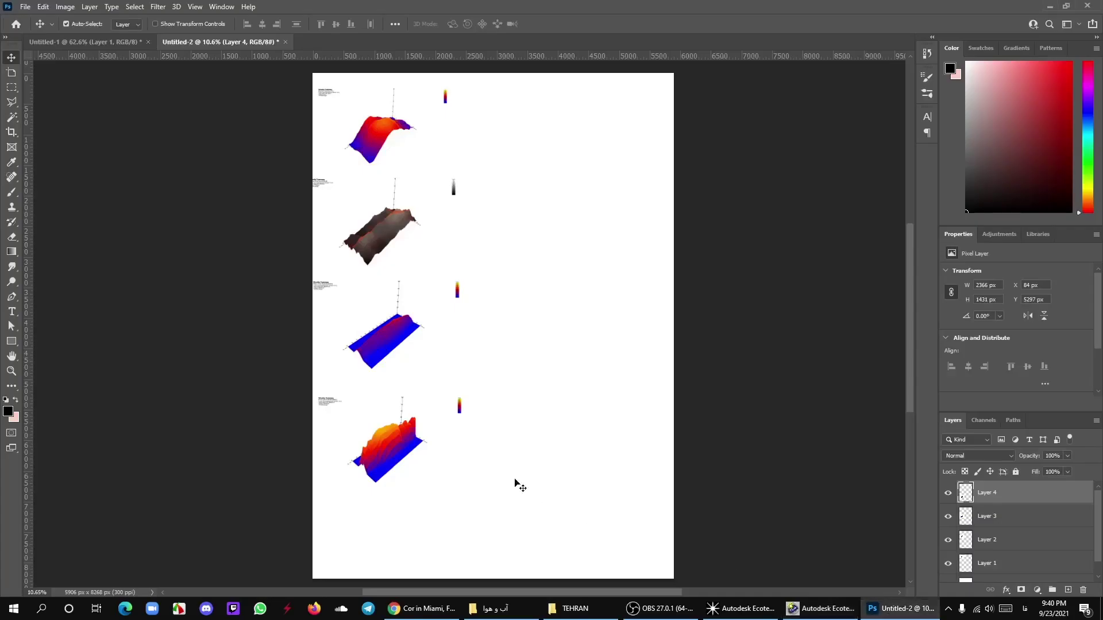
key("ctrl+v")
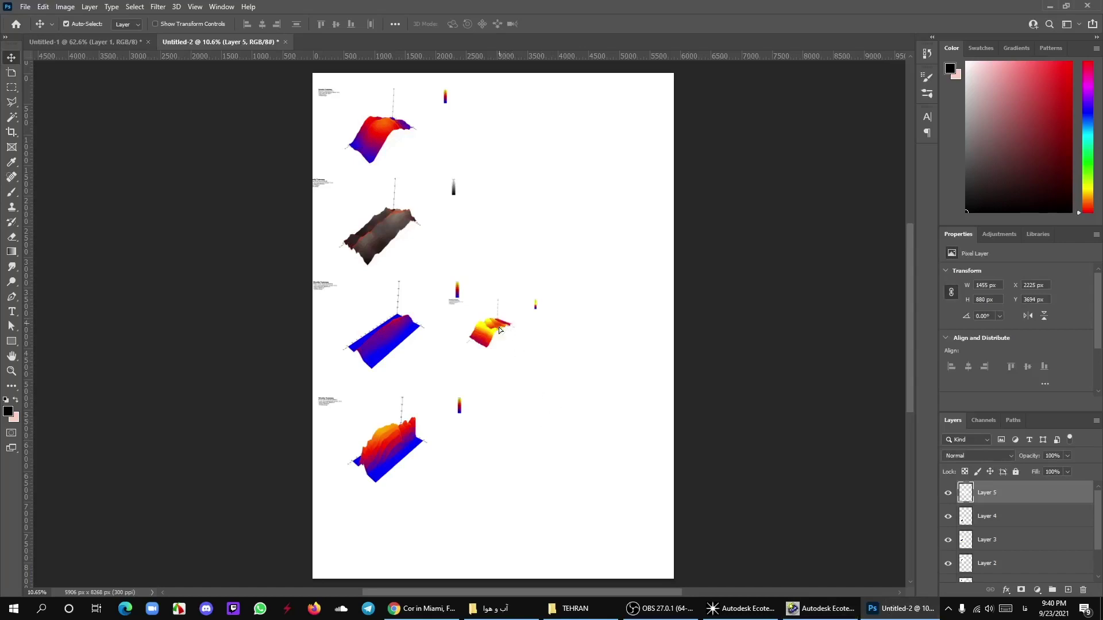
mouse_move(500, 330)
left_mouse_down()
mouse_move(394, 525)
mouse_move(505, 452)
left_mouse_up()
key("ctrl+t")
left_click_drag(439, 493, 415, 528)
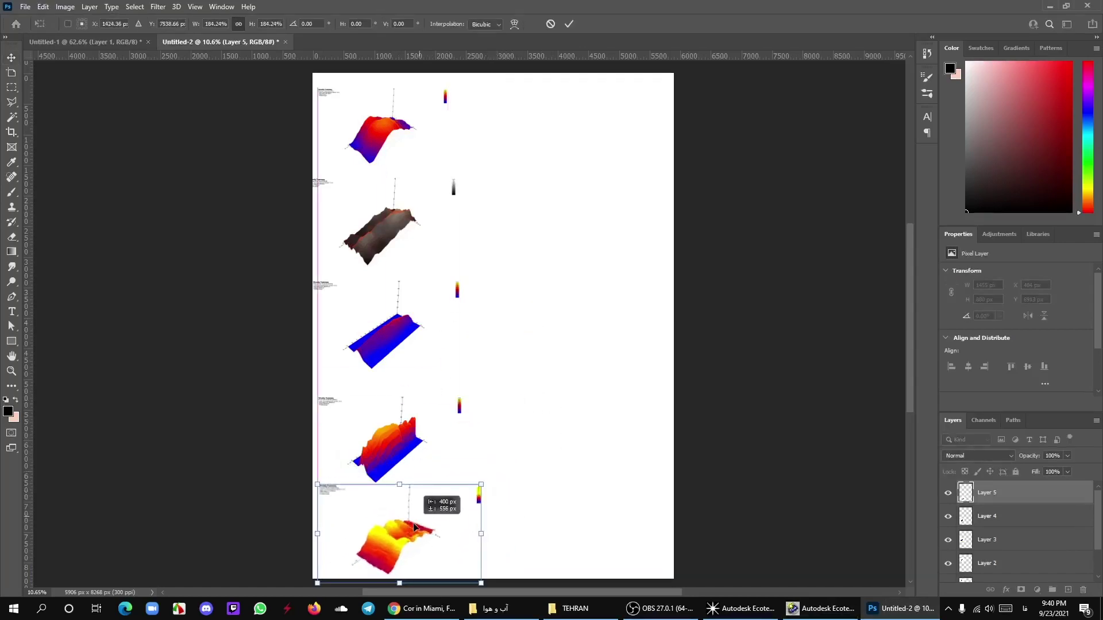
left_click_drag(480, 485, 453, 501)
left_click_drag(396, 535, 405, 518)
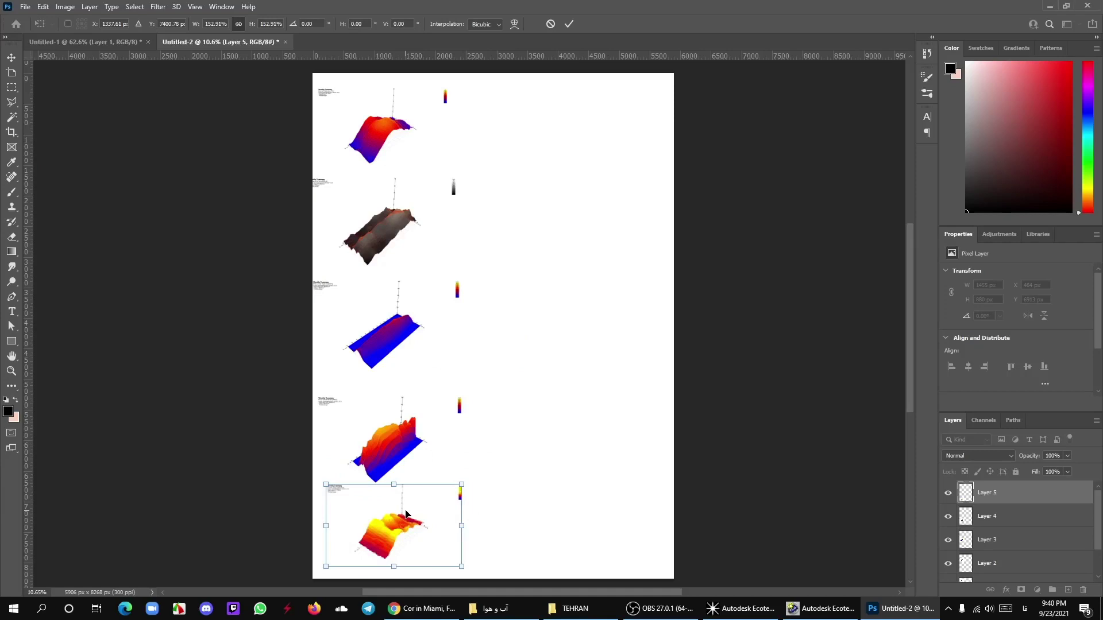
left_click_drag(401, 546, 397, 546)
left_click(569, 24)
scroll(360, 464, "up", 3, "alt")
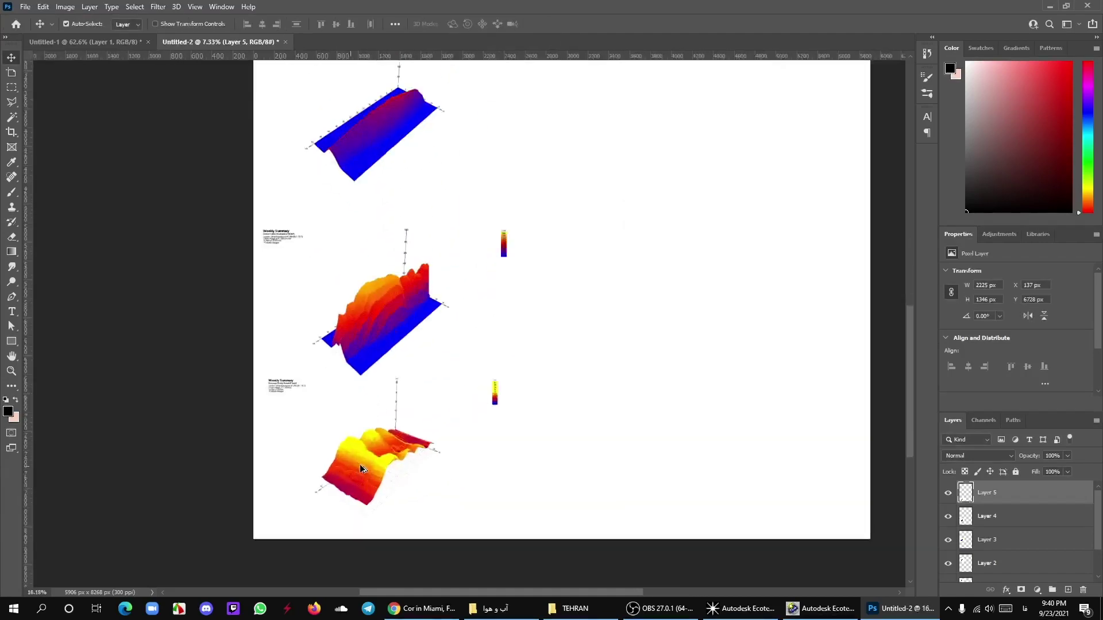
scroll(360, 459, "up", 3, "alt")
scroll(359, 459, "up", 2, "alt")
scroll(369, 447, "up", 2, "alt")
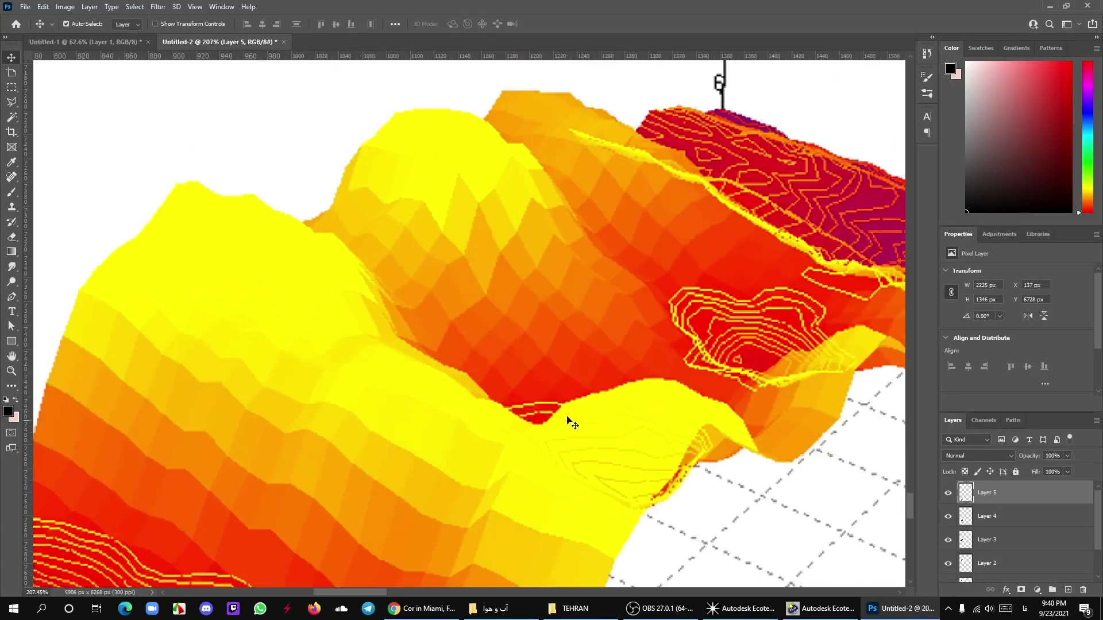
scroll(362, 425, "down", 2, "alt")
scroll(368, 402, "down", 3, "alt")
scroll(379, 357, "up", 2)
scroll(400, 320, "up", 2)
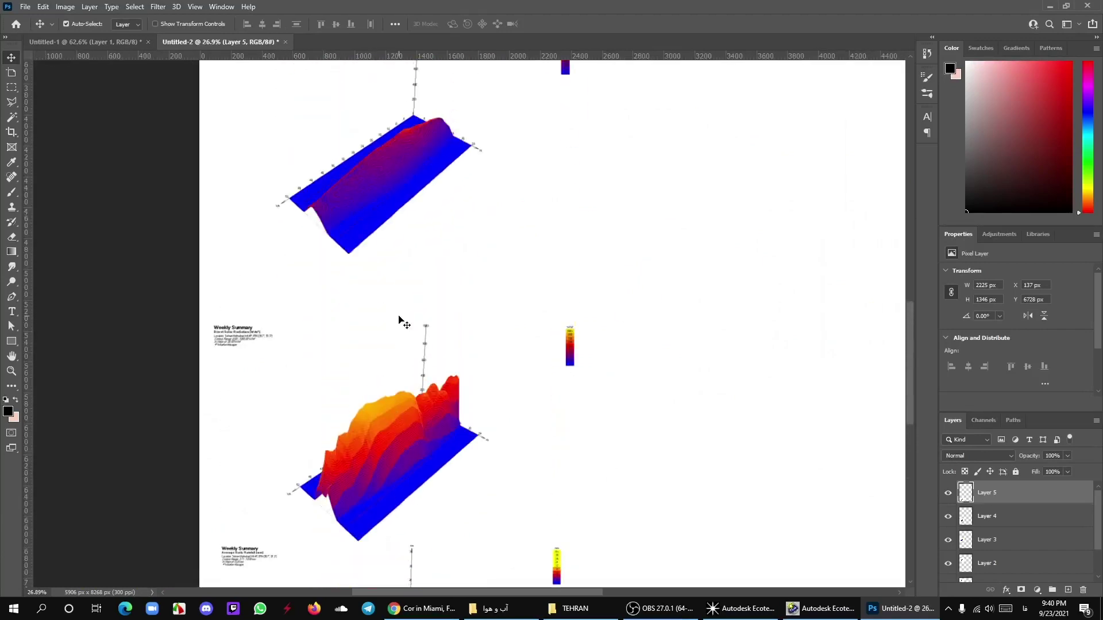
scroll(396, 319, "up", 2)
scroll(391, 316, "down", 2, "alt")
scroll(392, 315, "down", 2, "alt")
scroll(396, 313, "down", 1, "alt")
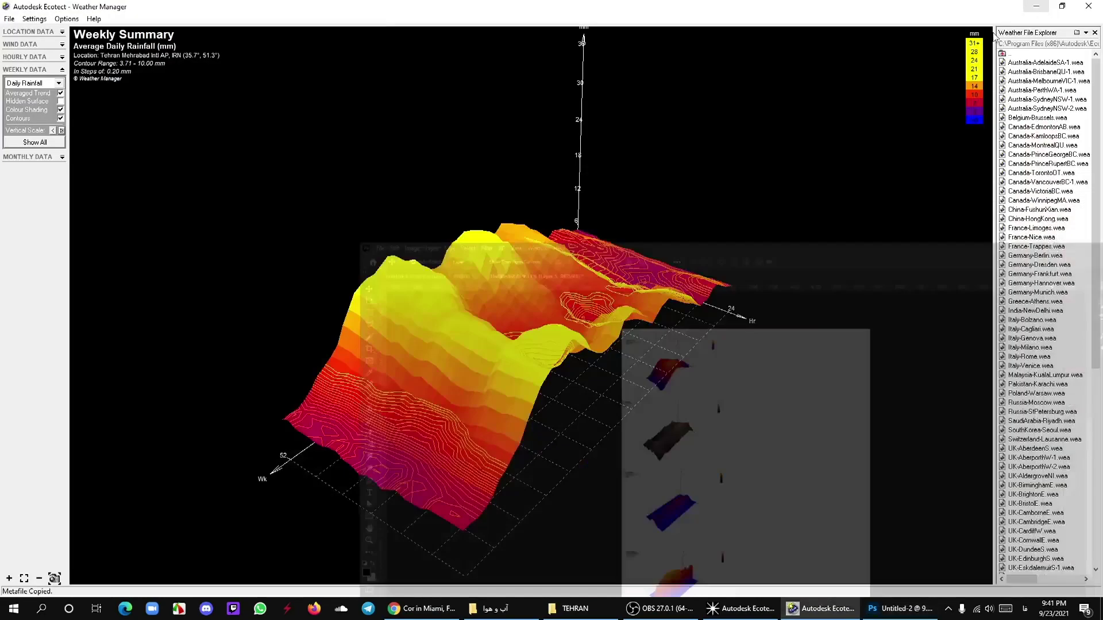
Display the nine weekly summary charts with Show All and copy the grid from the camera menu.
left_click(1049, 5)
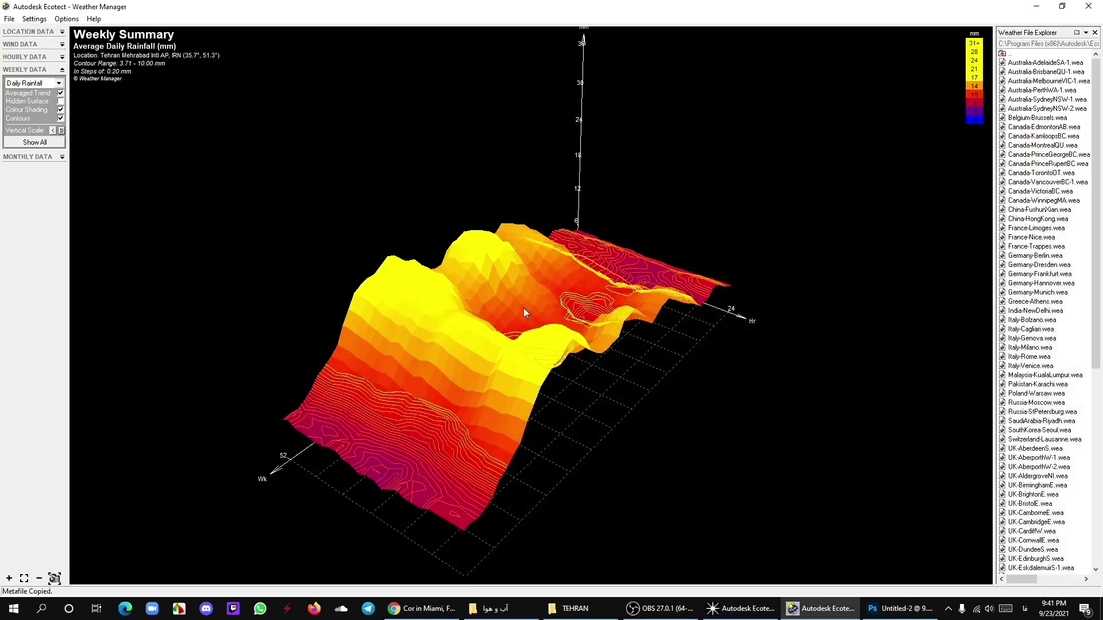
left_click(44, 142)
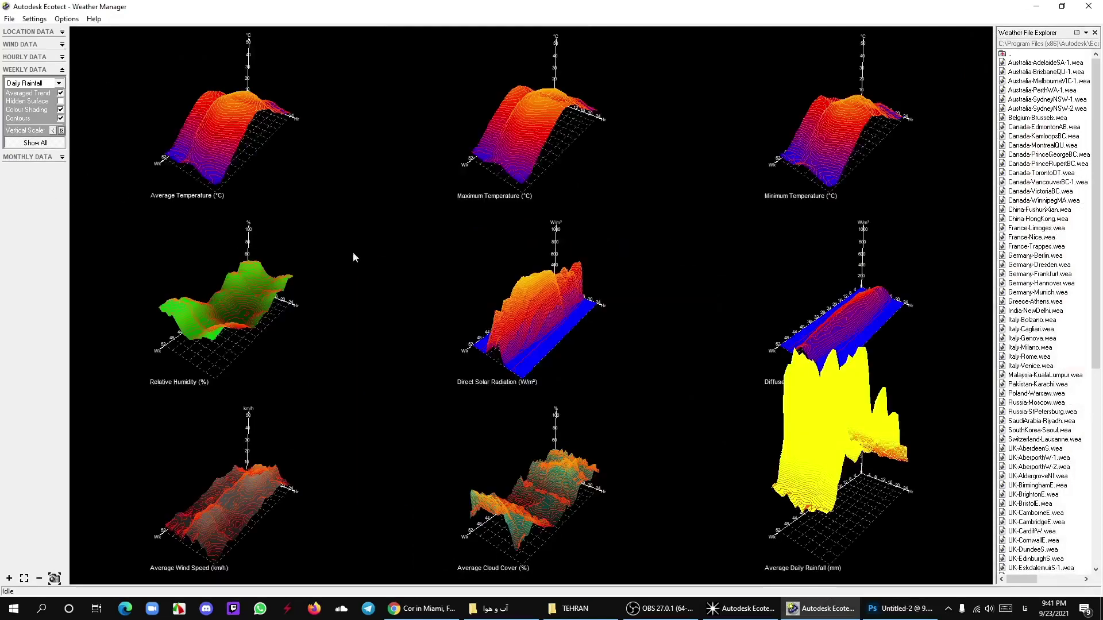
left_click(55, 579)
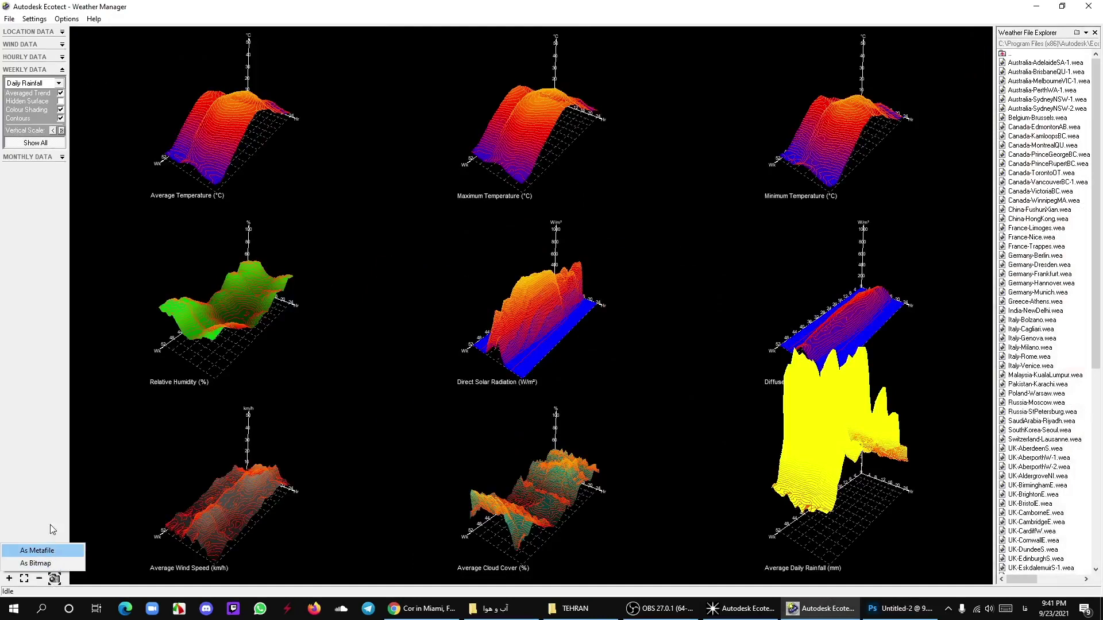
left_click(54, 130)
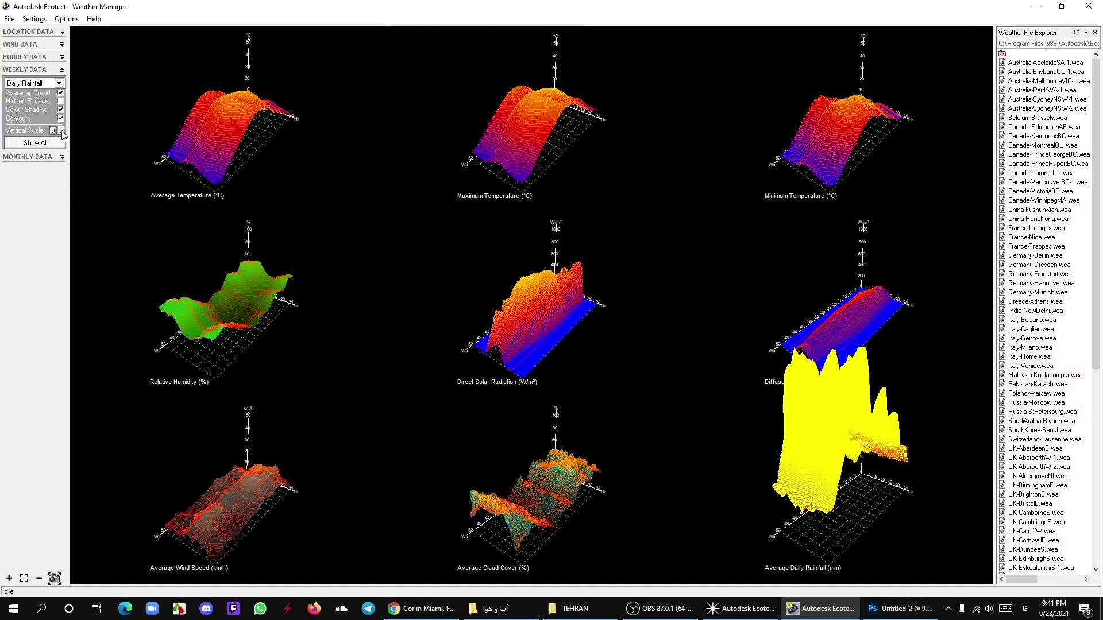
left_click(55, 579)
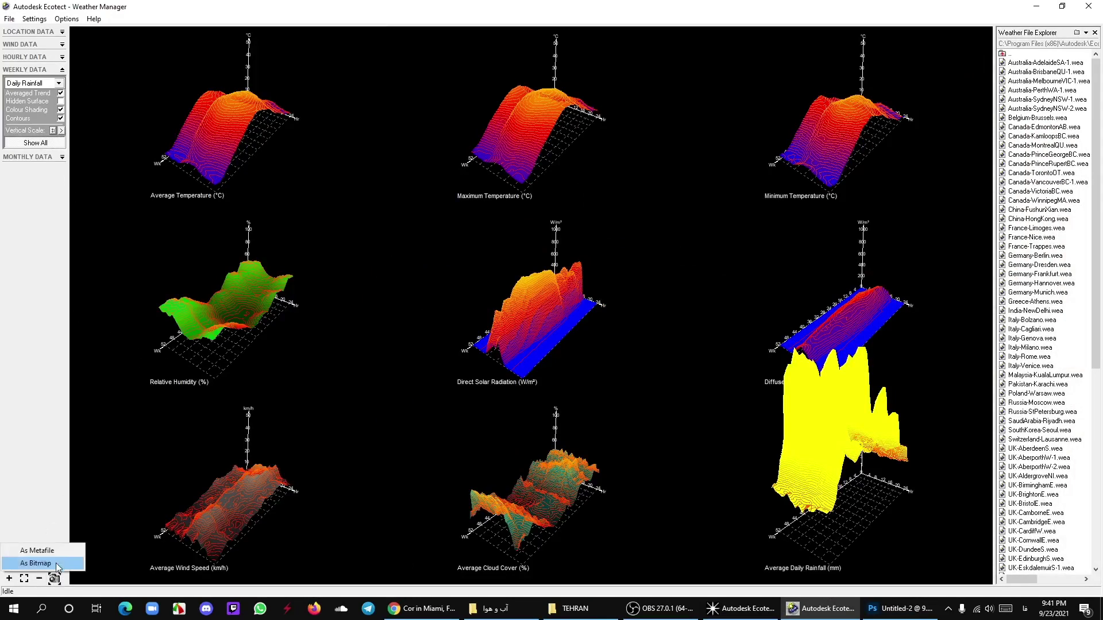
left_click(54, 552)
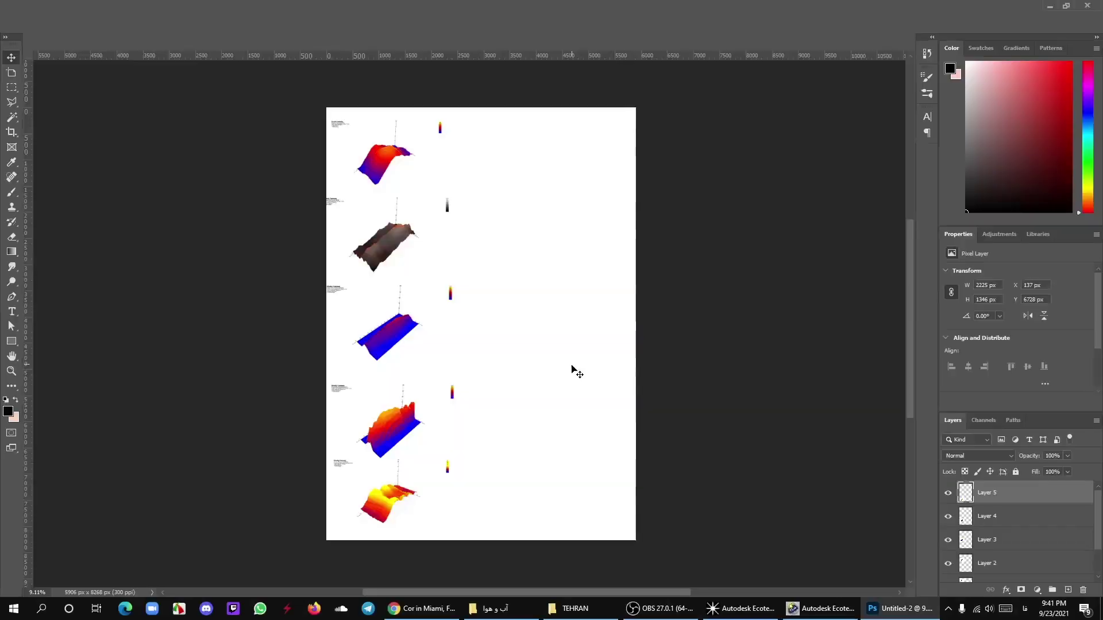
Paste the nine-chart grid as a sixth layer, scaled to about 295% beside the top plots.
key("ctrl+v")
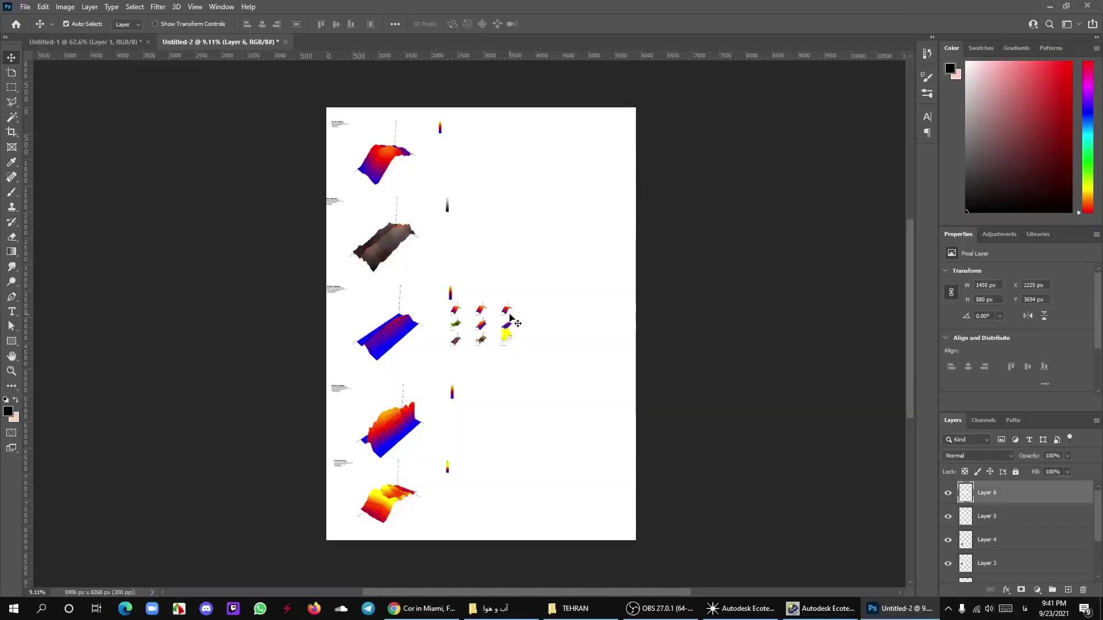
key("ctrl+t")
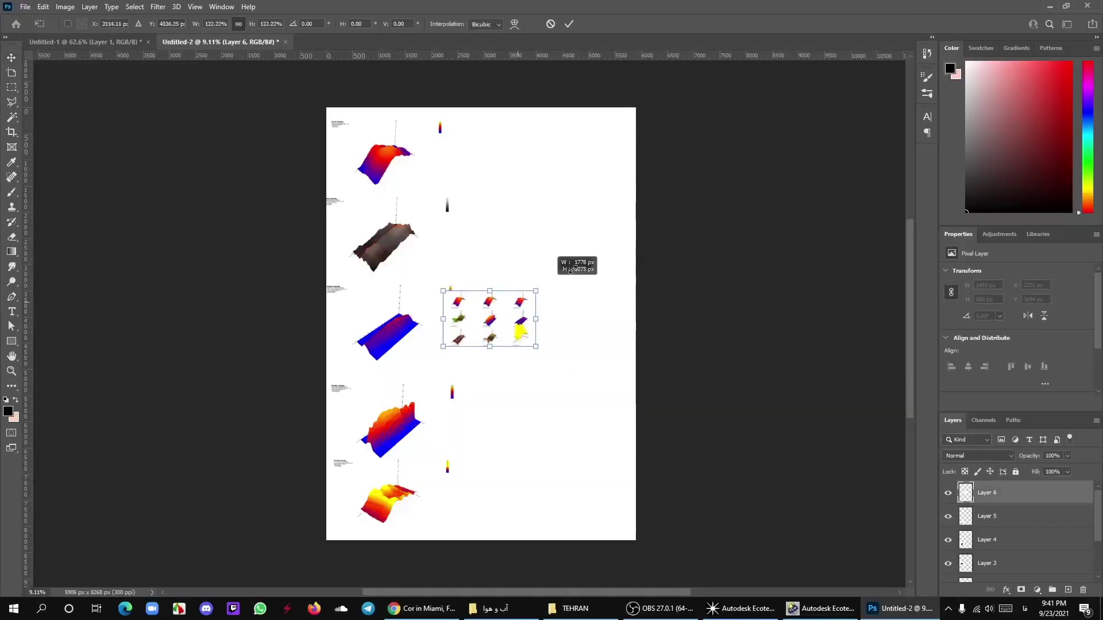
left_click_drag(525, 295, 667, 211)
left_click_drag(587, 283, 534, 288)
key("Return")
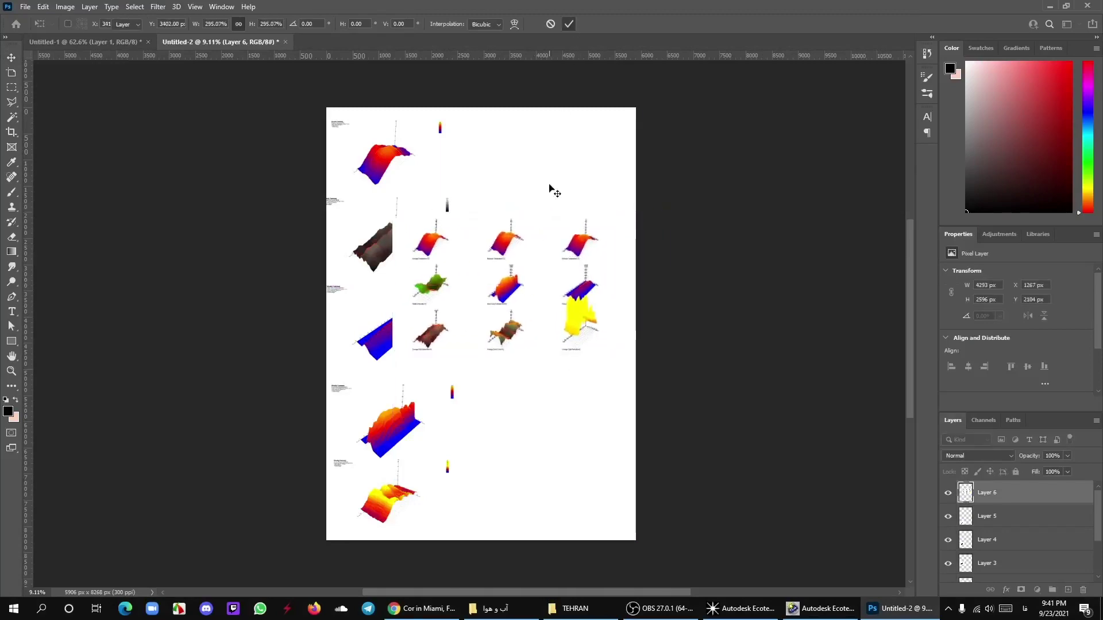
scroll(504, 249, "up", 3, "alt")
scroll(505, 249, "up", 3, "alt")
scroll(523, 229, "down", 2, "alt")
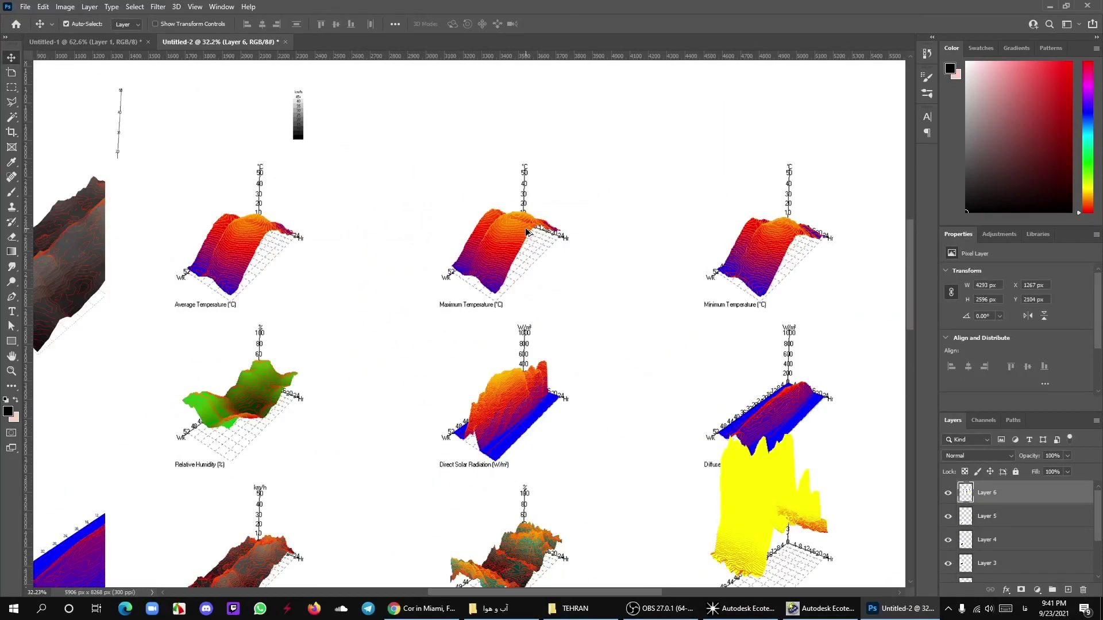
scroll(507, 231, "down", 2, "alt")
left_click_drag(479, 256, 485, 206)
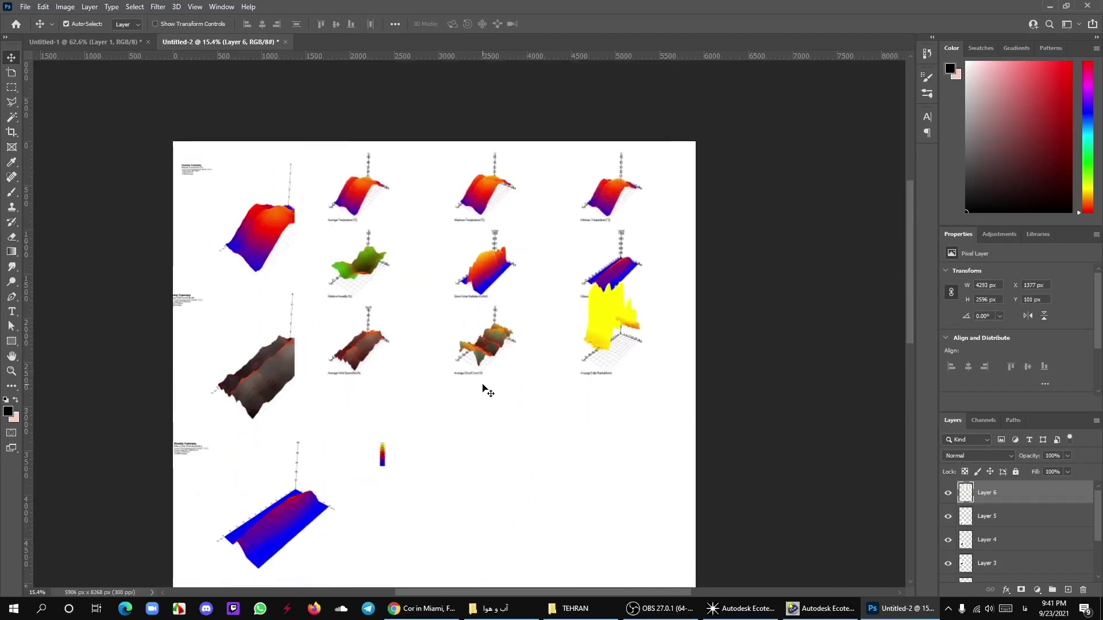
scroll(451, 262, "down", 3, "alt")
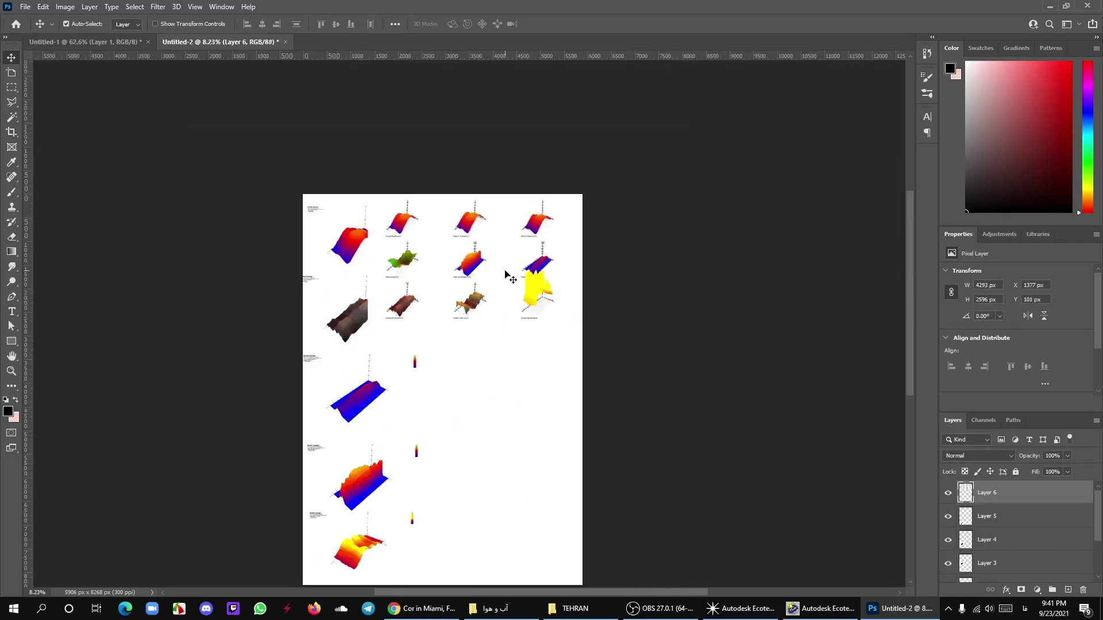
left_click(1050, 5)
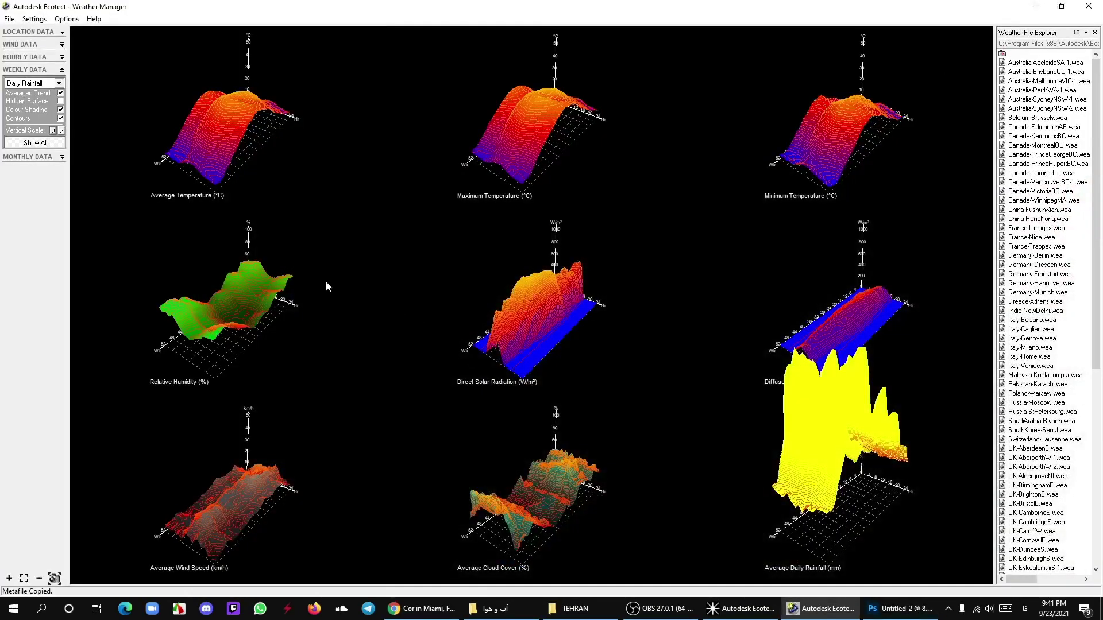
left_click(62, 69)
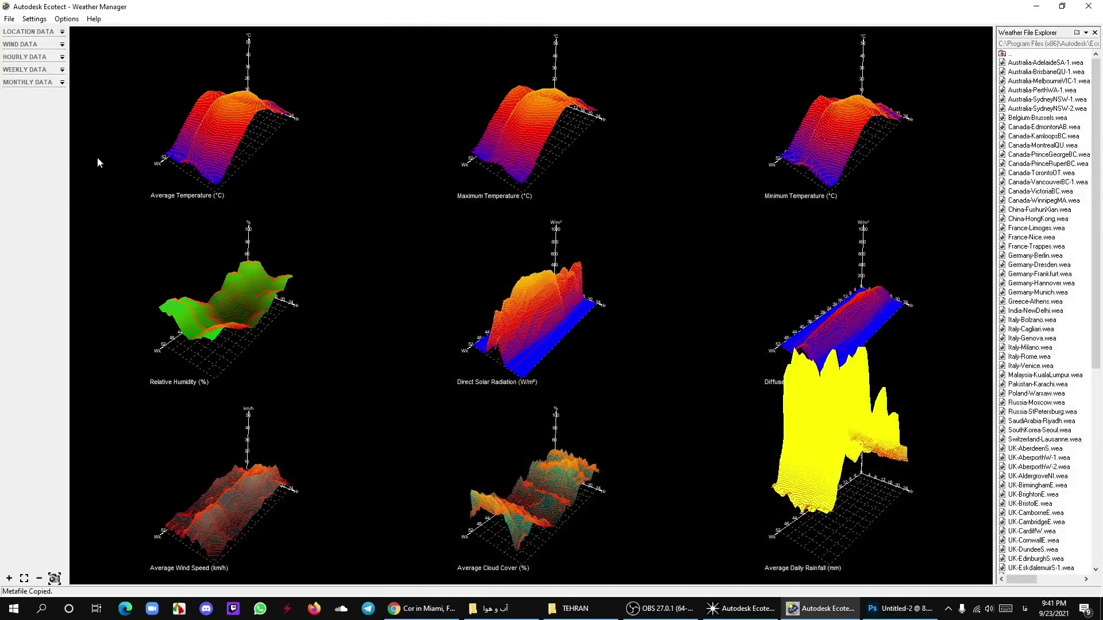
left_click(46, 85)
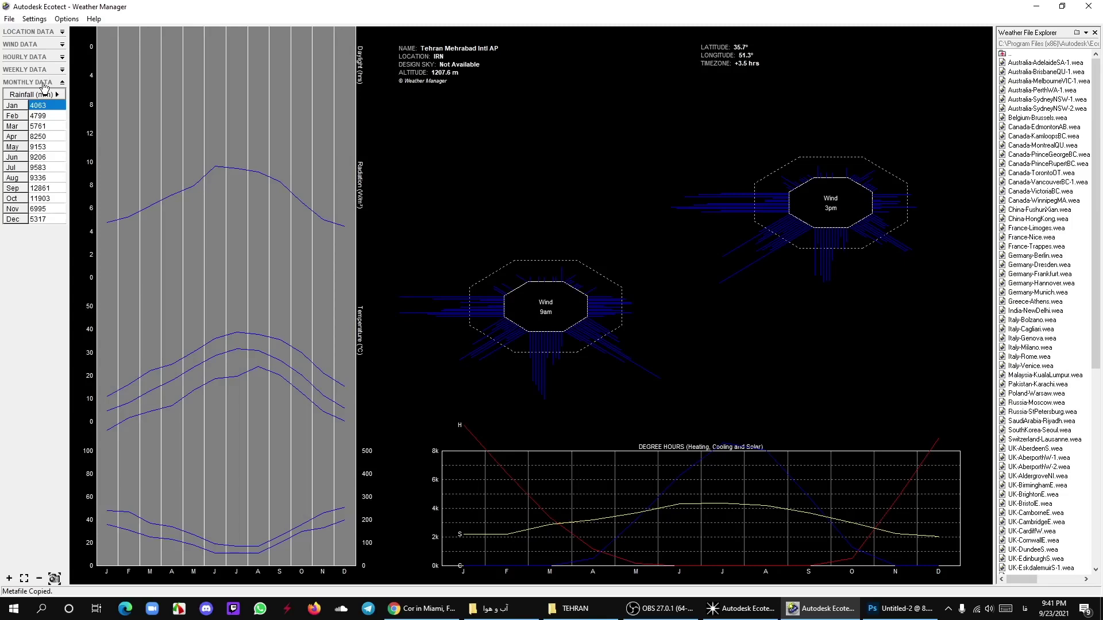
left_click(34, 127)
left_click(40, 157)
left_click(56, 96)
left_click(44, 83)
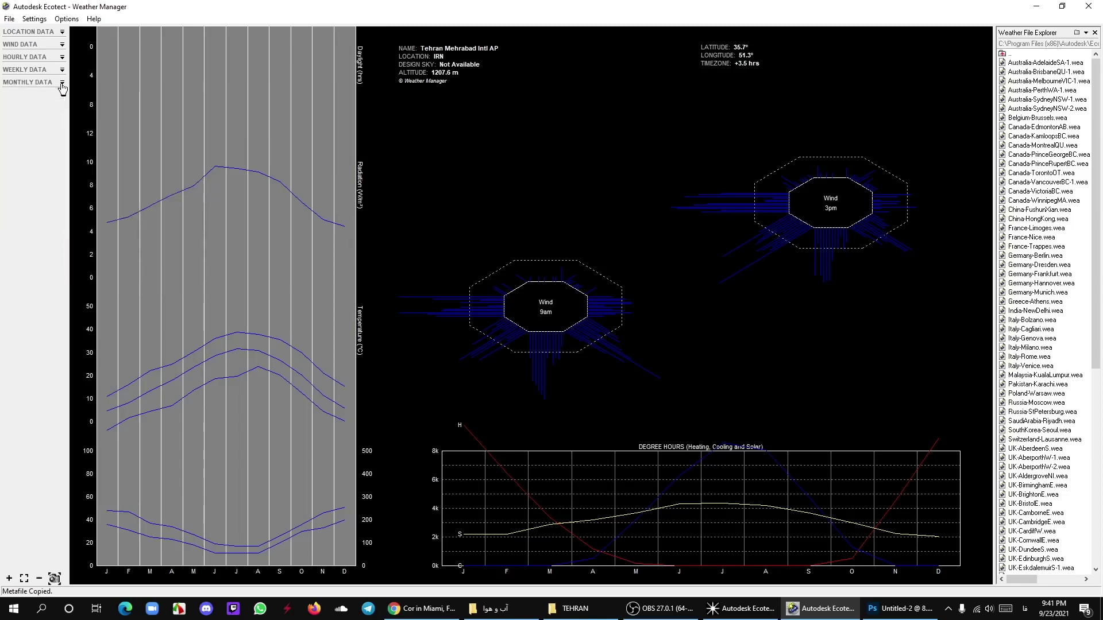
left_click(33, 70)
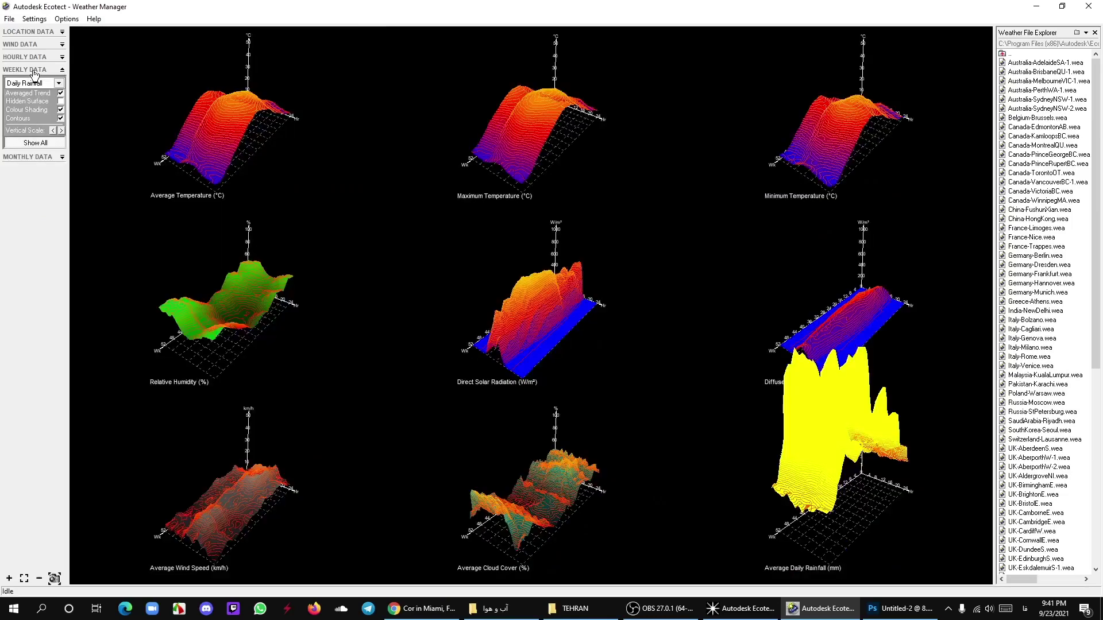
left_click(27, 46)
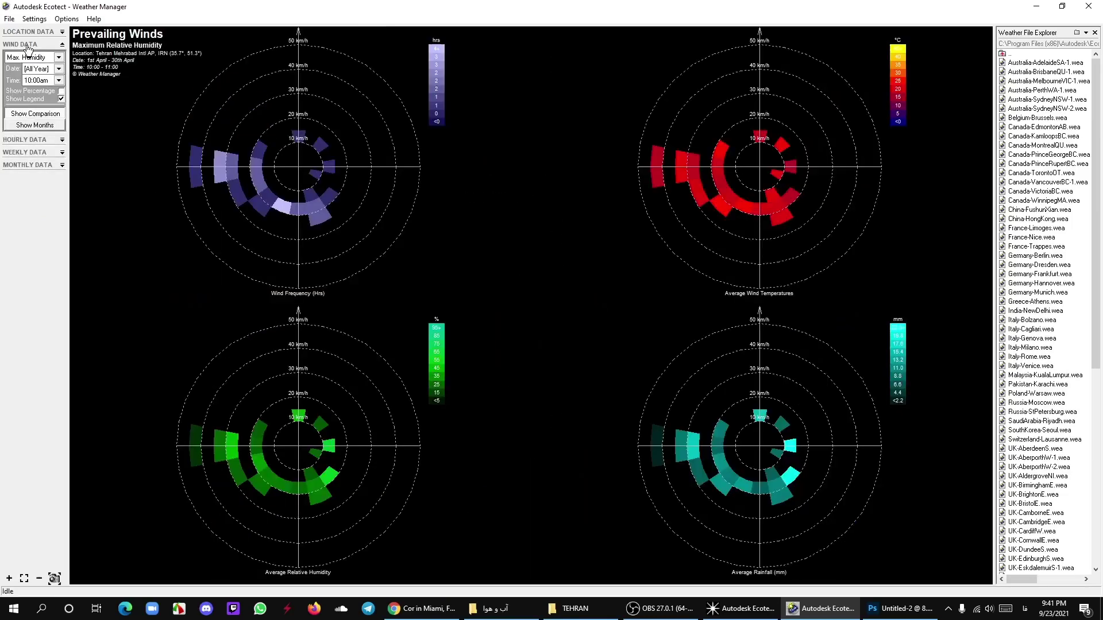
left_click(45, 127)
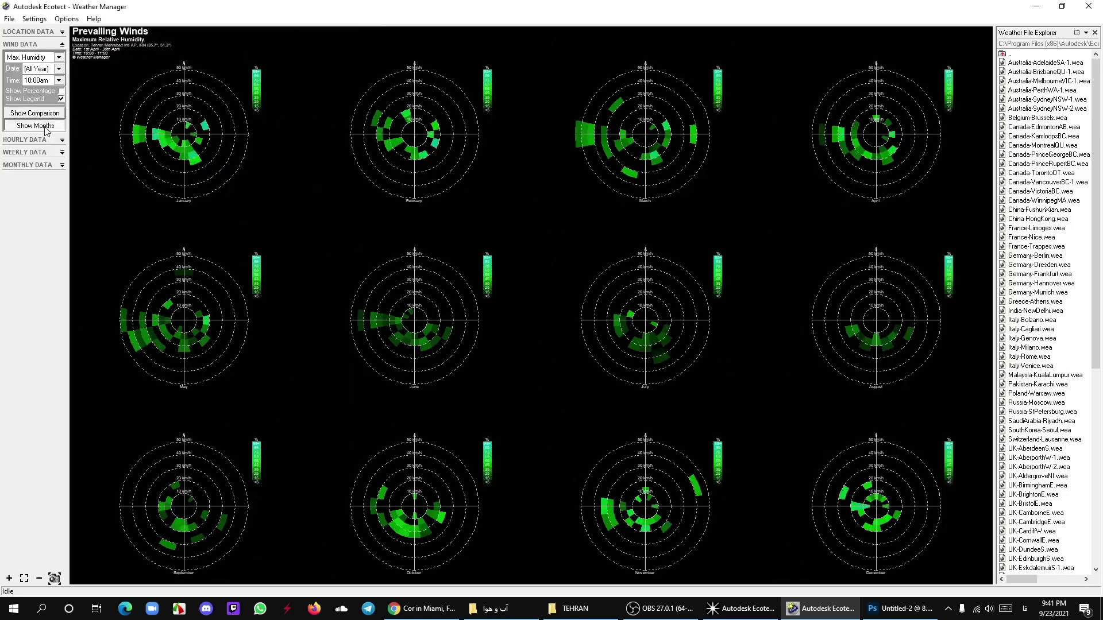
left_click(61, 46)
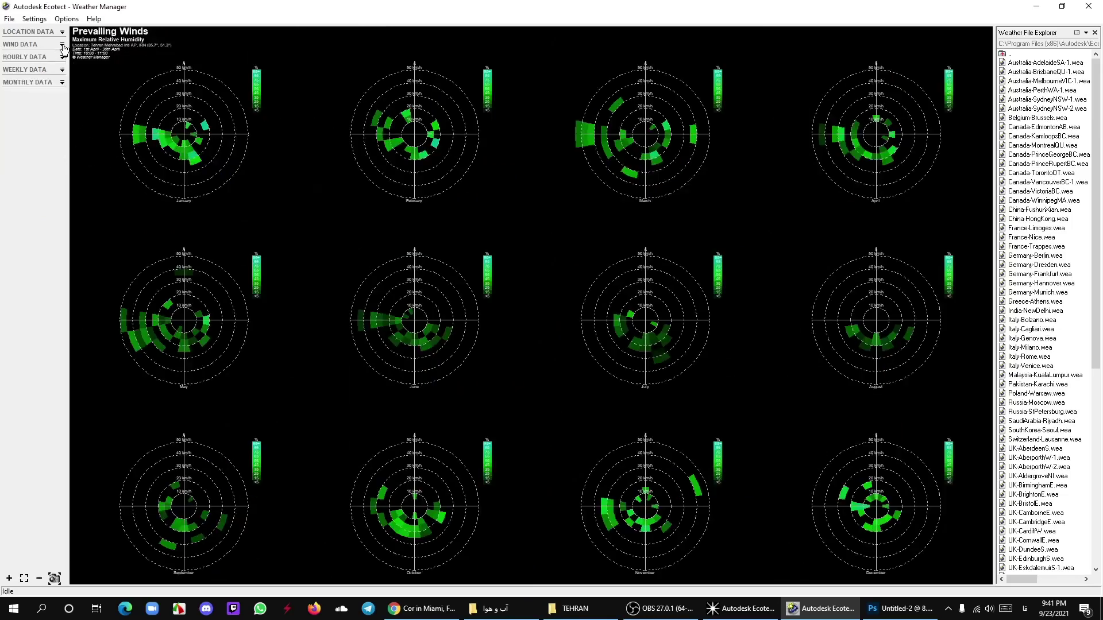
left_click(25, 58)
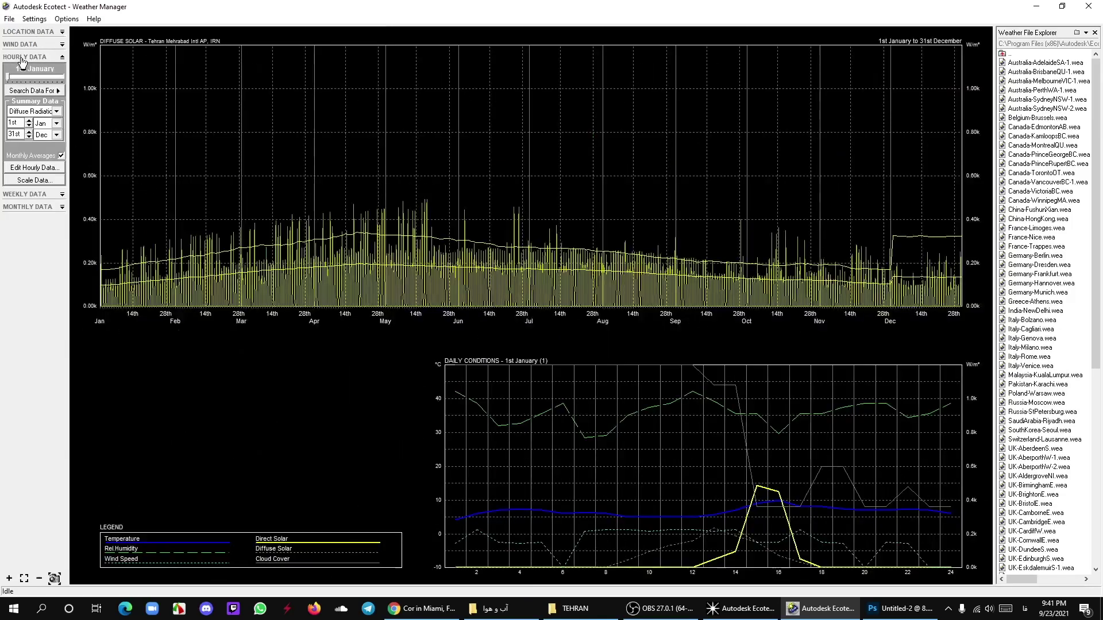
left_click(33, 207)
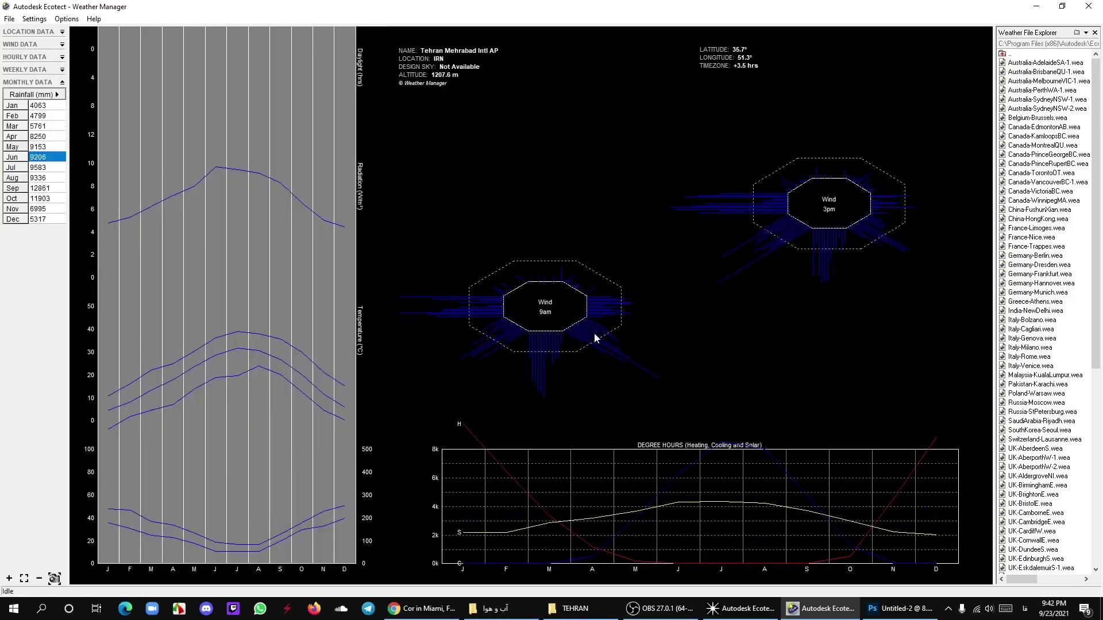
left_click(32, 33)
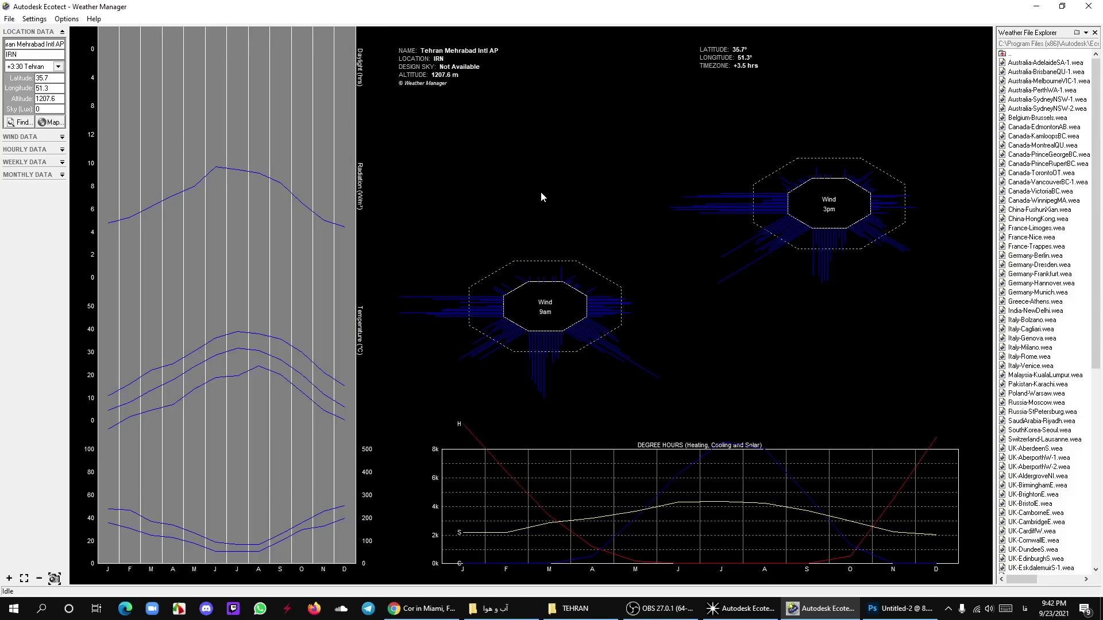
left_click(30, 161)
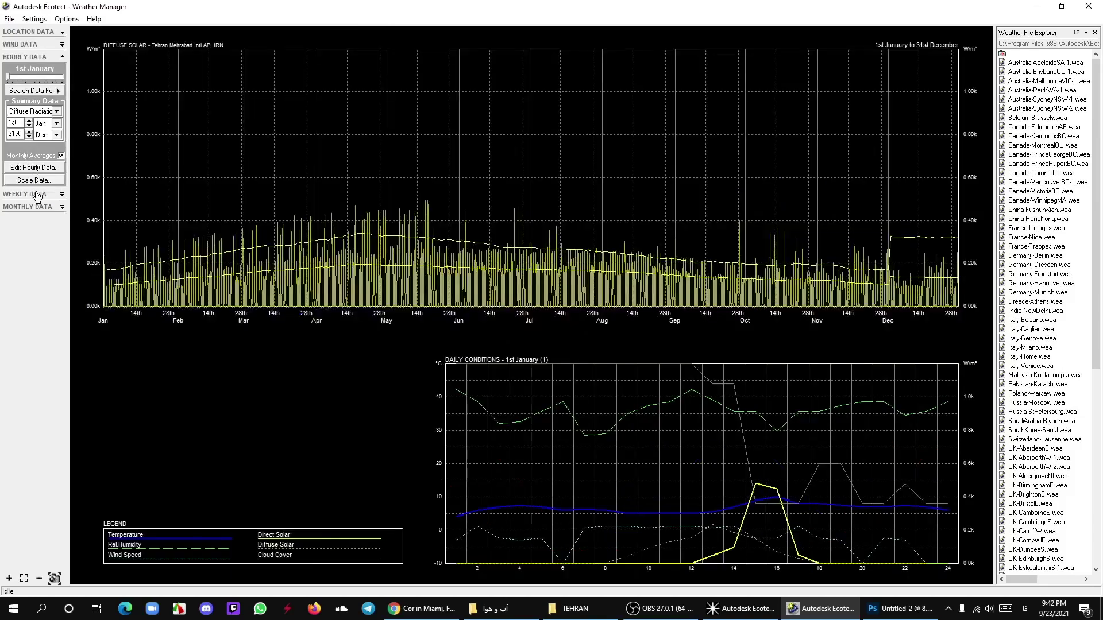